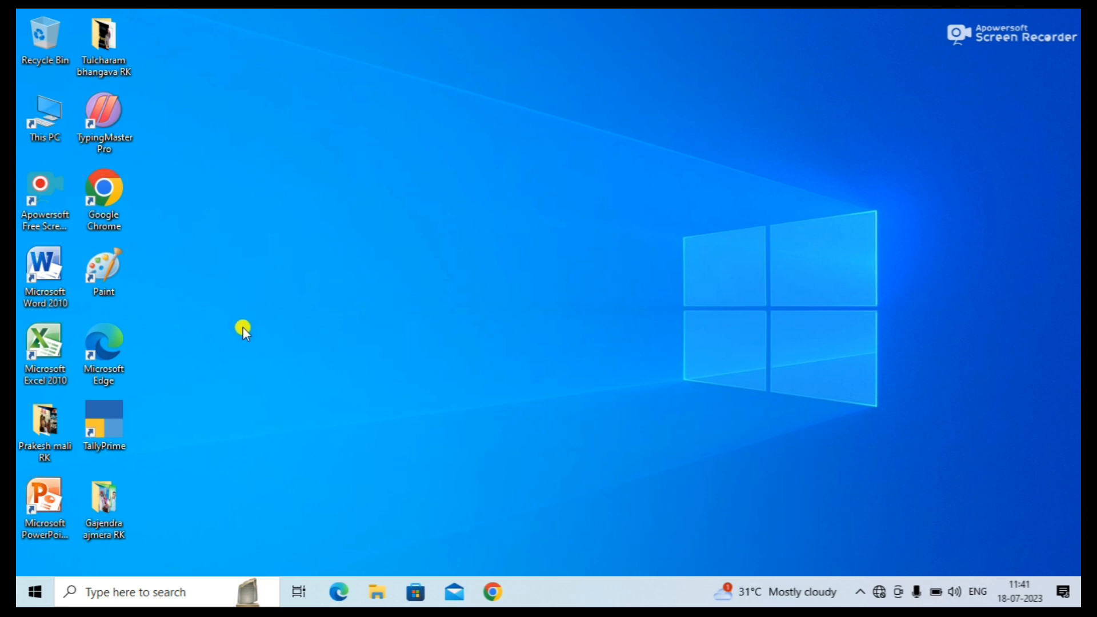
# Launch TallyPrime EDU from its desktop icon.
pyautogui.doubleClick(115, 428)
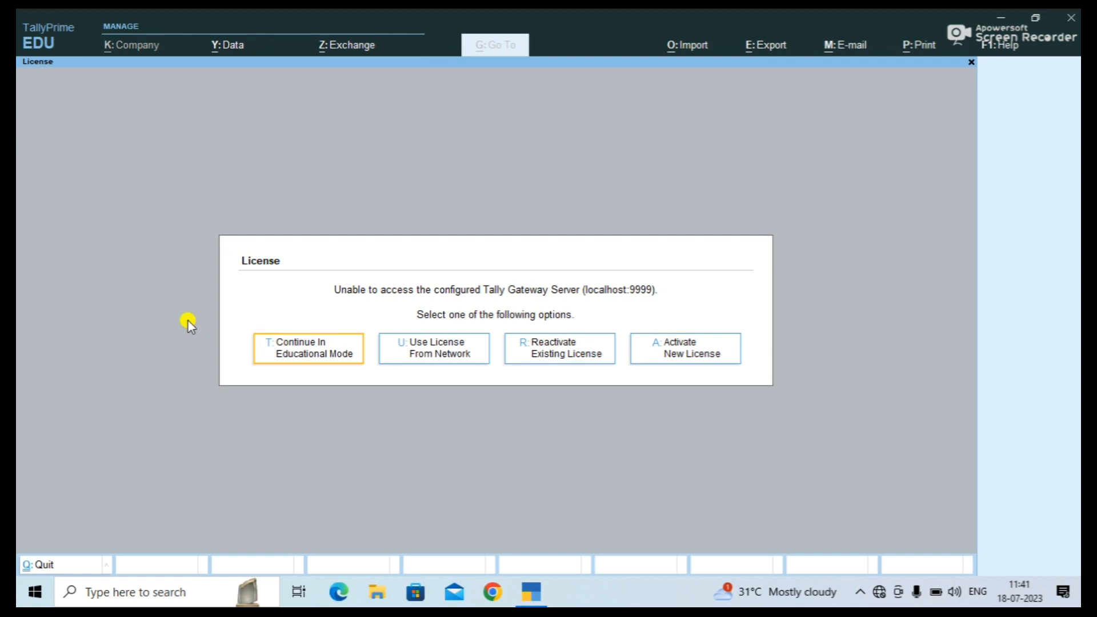
# Choose Continue In Educational Mode to reach the Gateway of Tally.
pyautogui.click(273, 361)
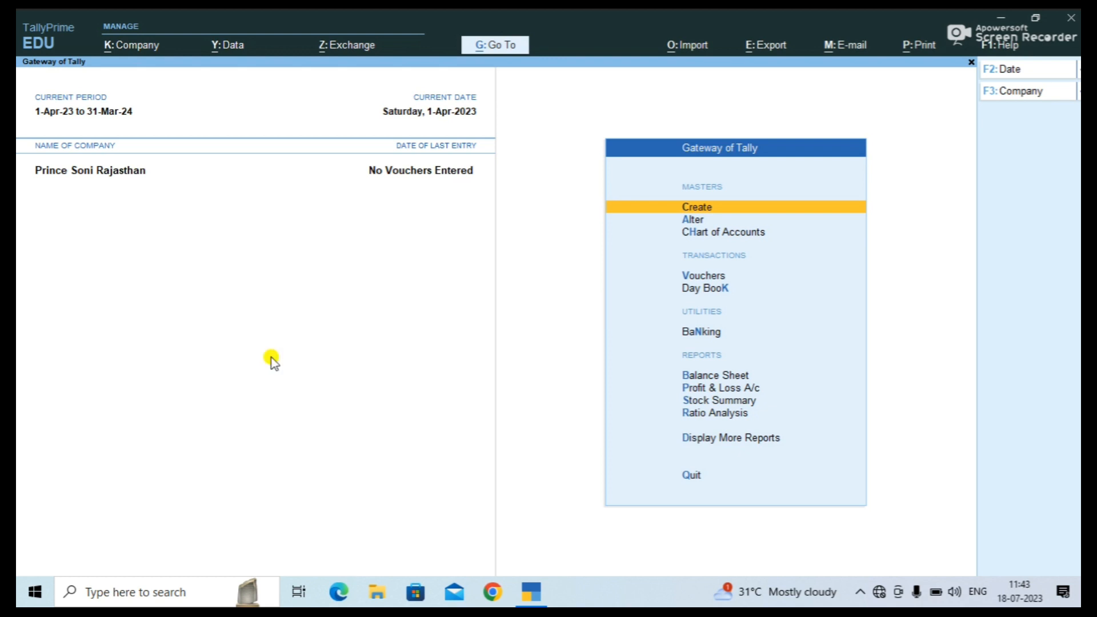
# In F11 company features set Maintain Payroll to Yes, keep Payroll Statutory No, and accept.
pyautogui.press('F11')
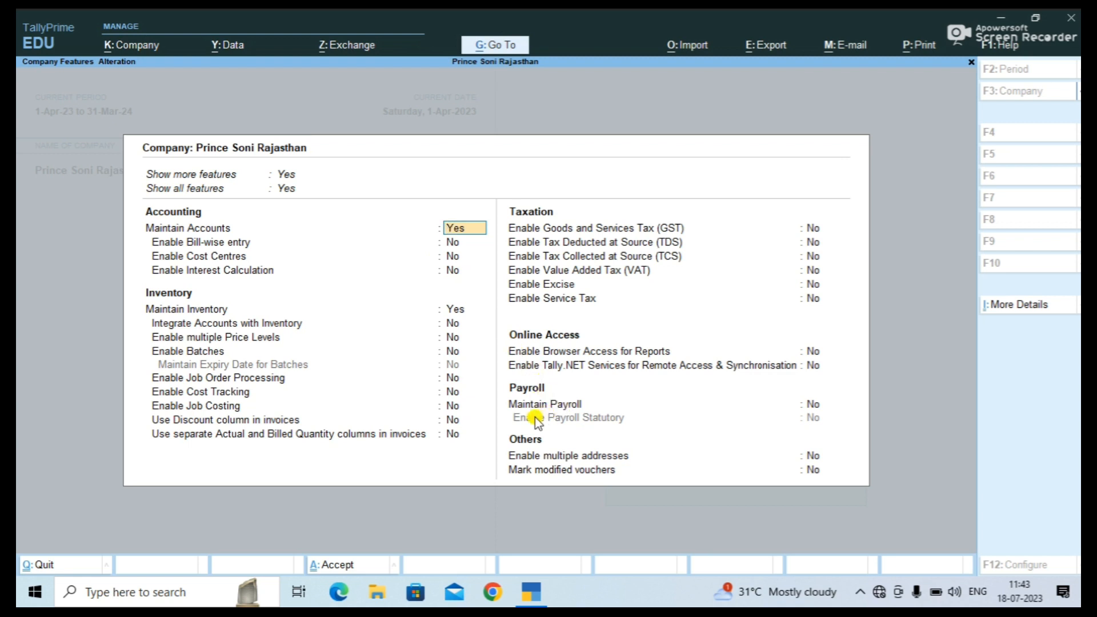
pyautogui.click(814, 404)
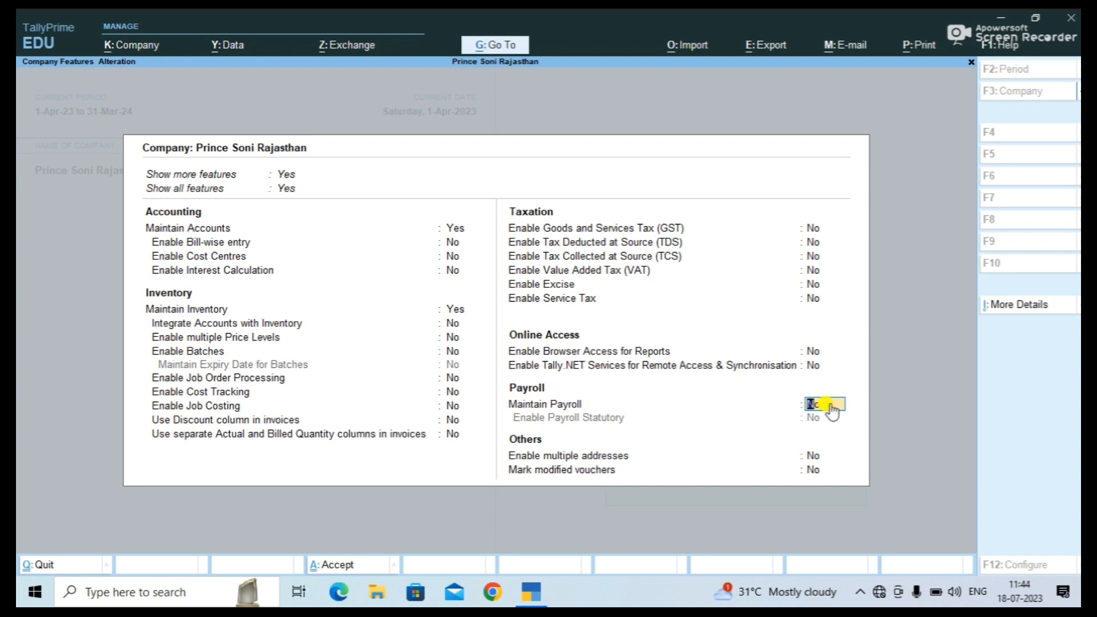
pyautogui.write('y')
pyautogui.press('Return')
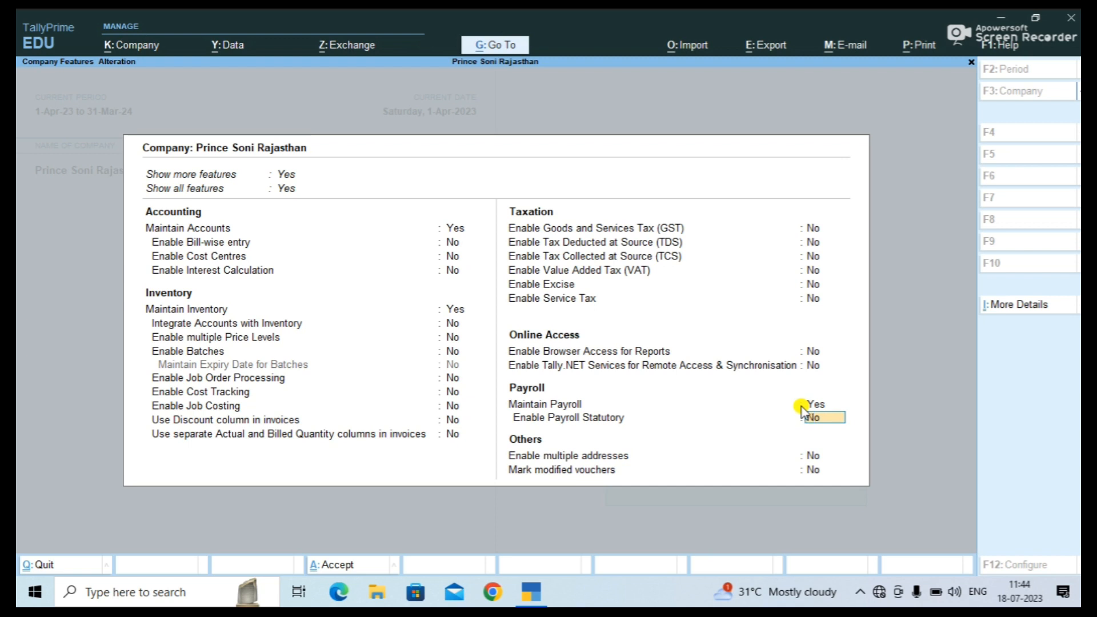
pyautogui.press('ctrl')
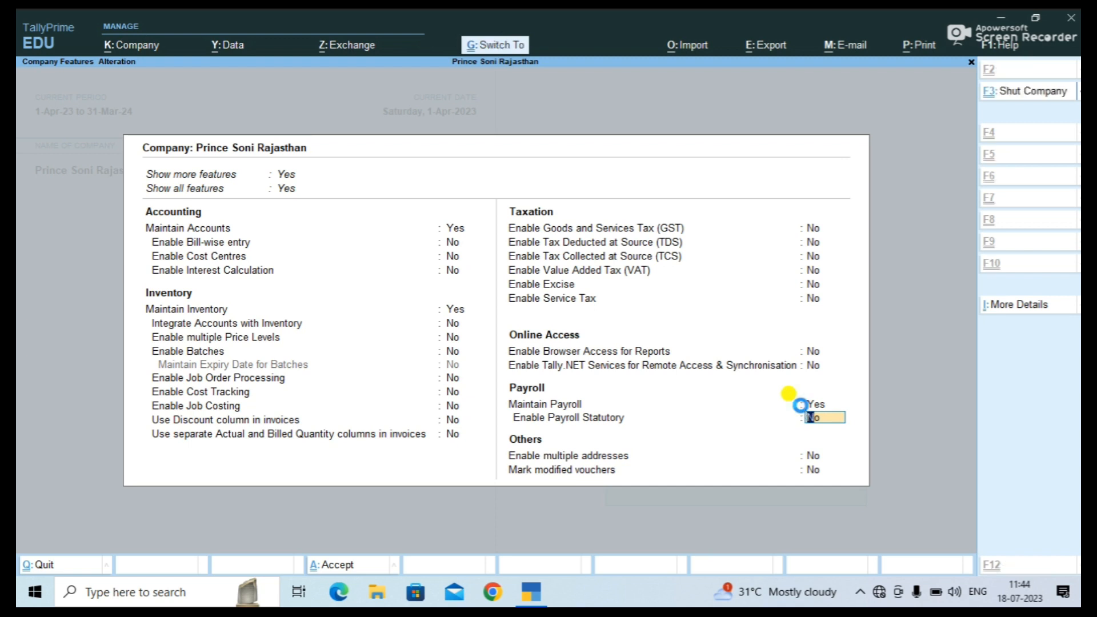
pyautogui.hotkey('ctrl', 'a')
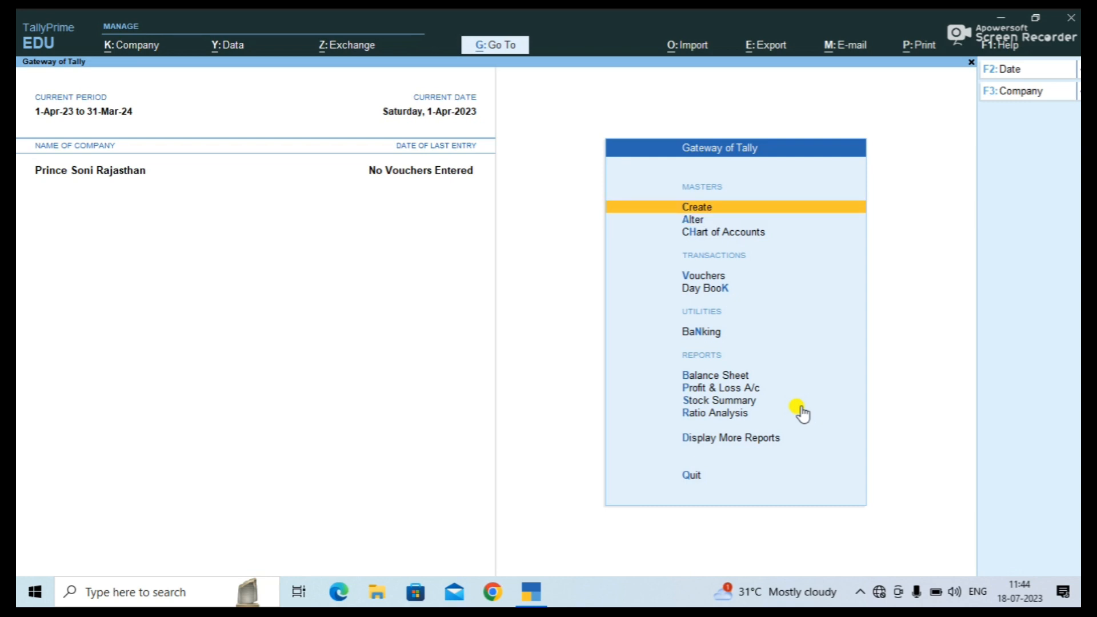
# Open the Create list of masters and highlight Employee Group under Payroll Masters.
pyautogui.press('Return')
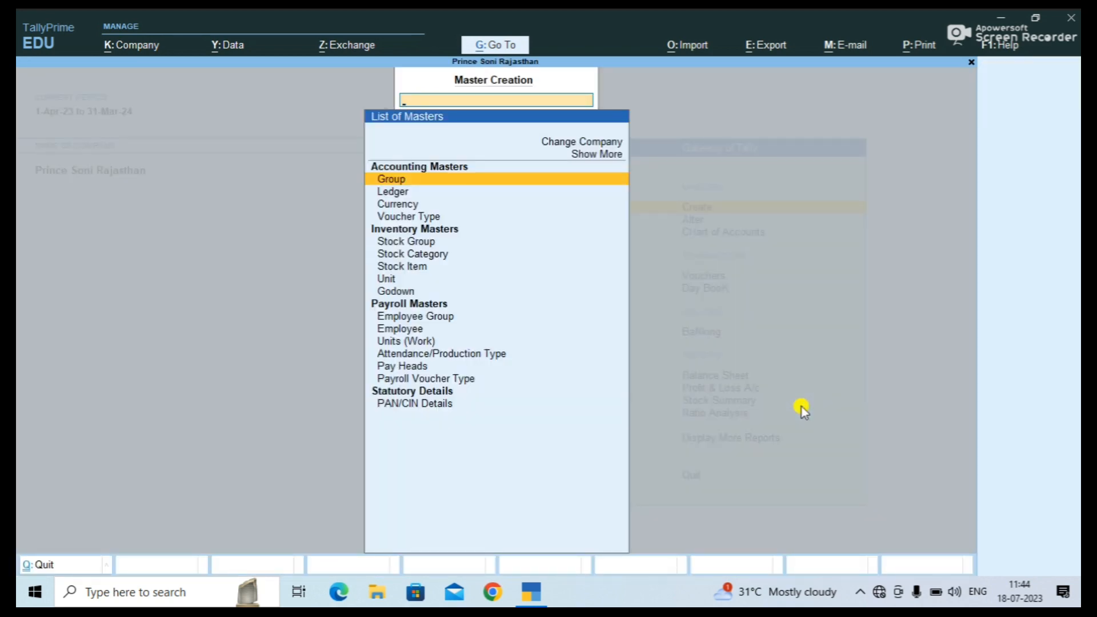
pyautogui.press('Down')
pyautogui.press('Down')
pyautogui.press('Down')
pyautogui.press('Down')
pyautogui.press('Down')
pyautogui.press('Down')
pyautogui.press('Down')
pyautogui.press('Down')
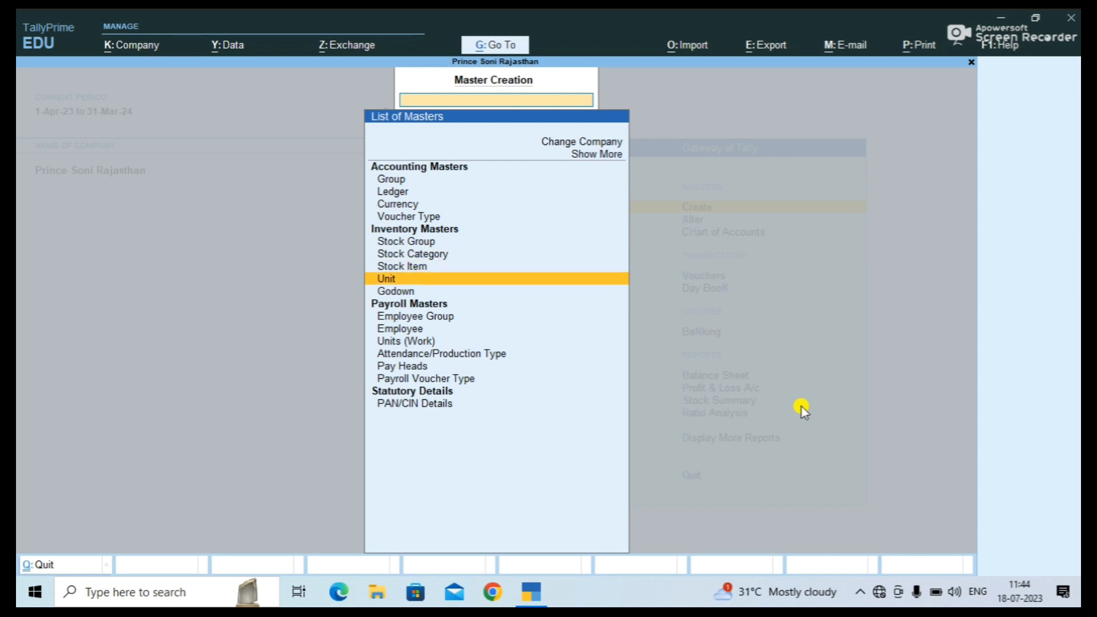
pyautogui.press('Down')
pyautogui.press('Down')
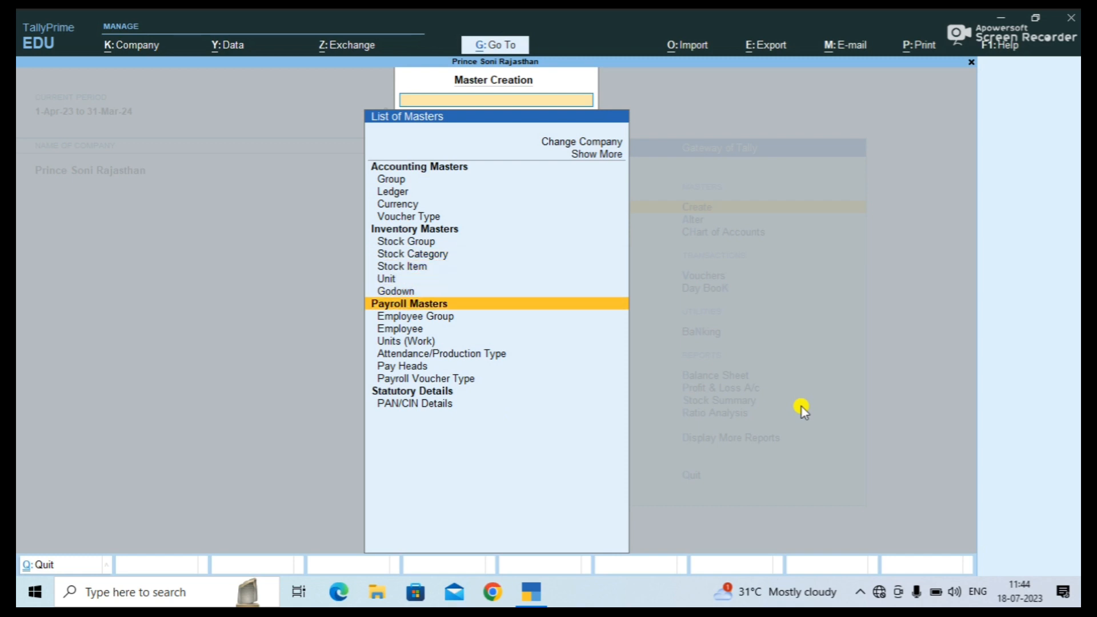
pyautogui.press('Down')
pyautogui.press('Down')
pyautogui.press('Down')
pyautogui.press('Down')
pyautogui.press('Down')
pyautogui.press('Down')
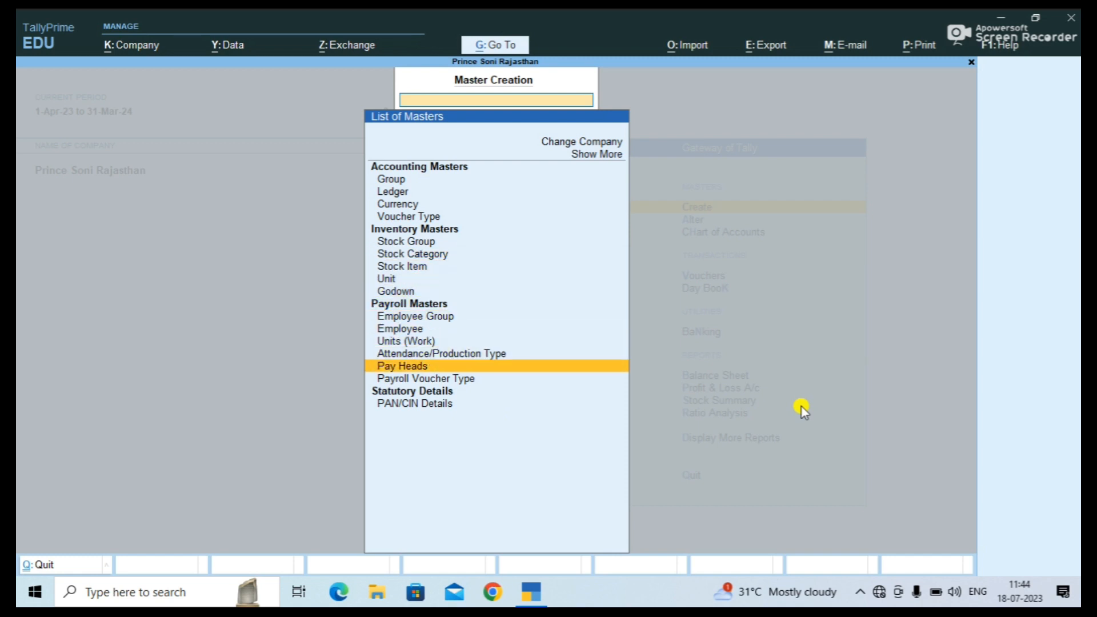
pyautogui.press('Up')
pyautogui.press('Up')
pyautogui.press('Up')
pyautogui.press('Up')
pyautogui.press('Up')
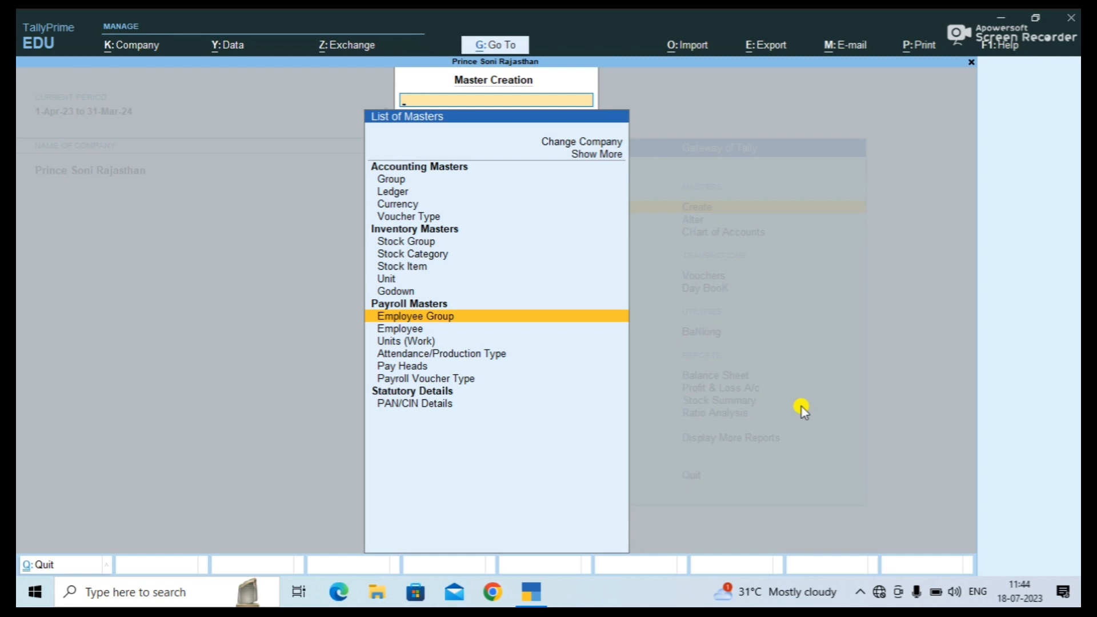
# Create the employee group Sales Department under Primary.
pyautogui.click(571, 324)
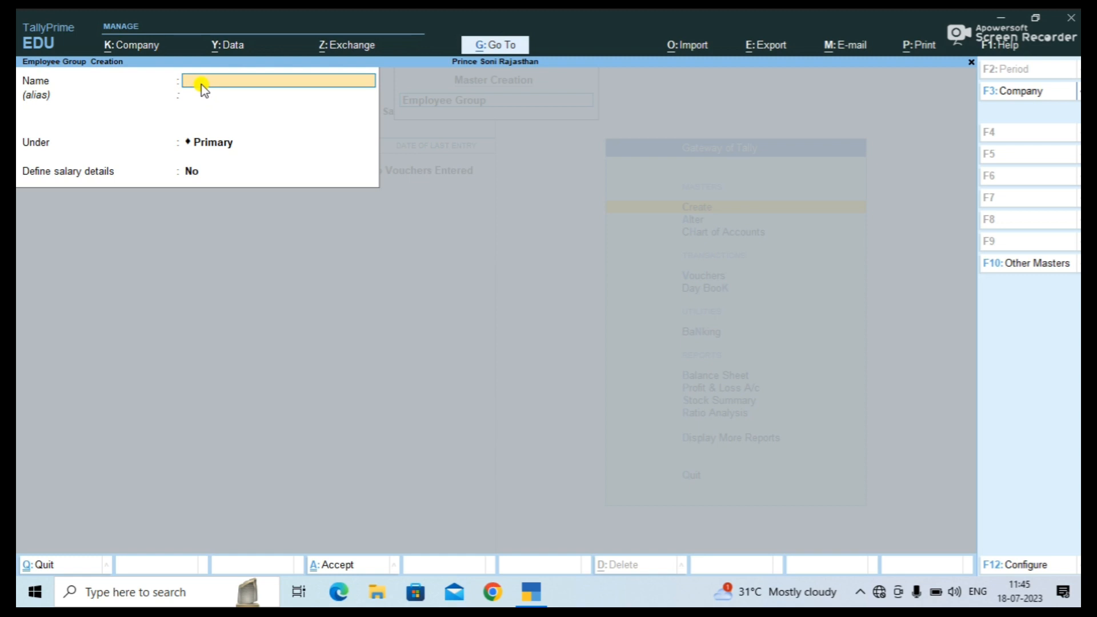
pyautogui.write('Sales Department')
pyautogui.press('Return')
pyautogui.press('Return')
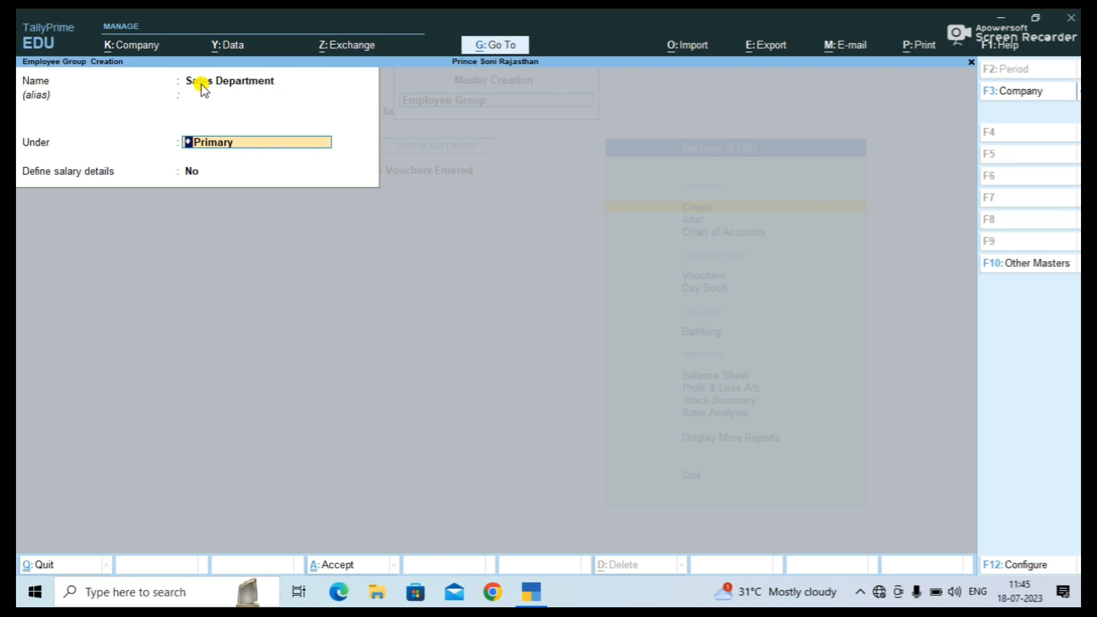
pyautogui.press('Return')
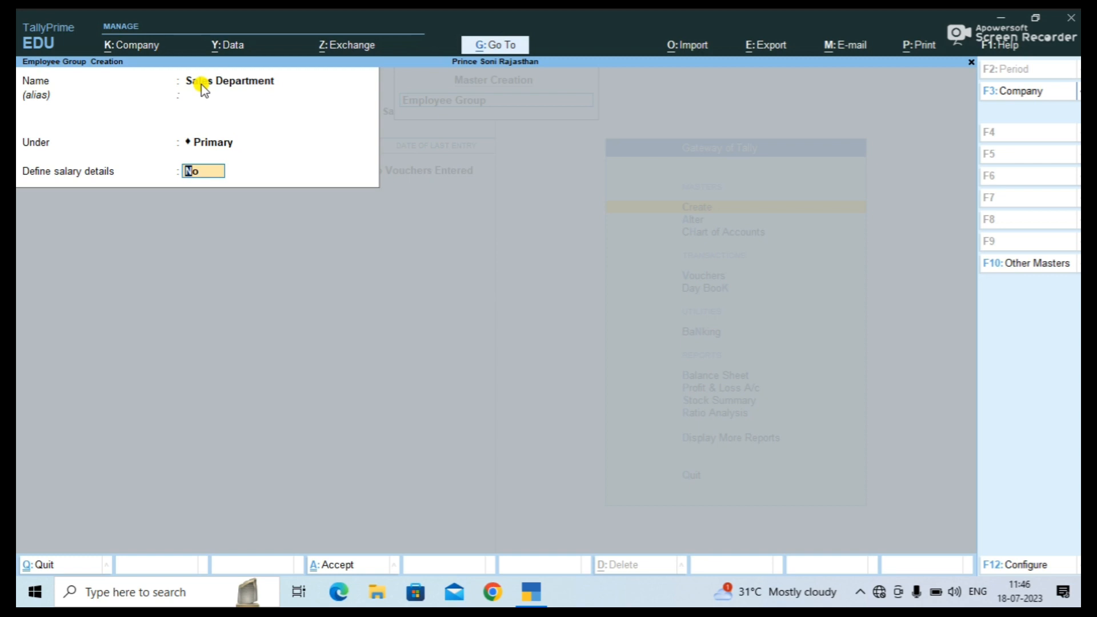
pyautogui.press('Return')
pyautogui.press('Return')
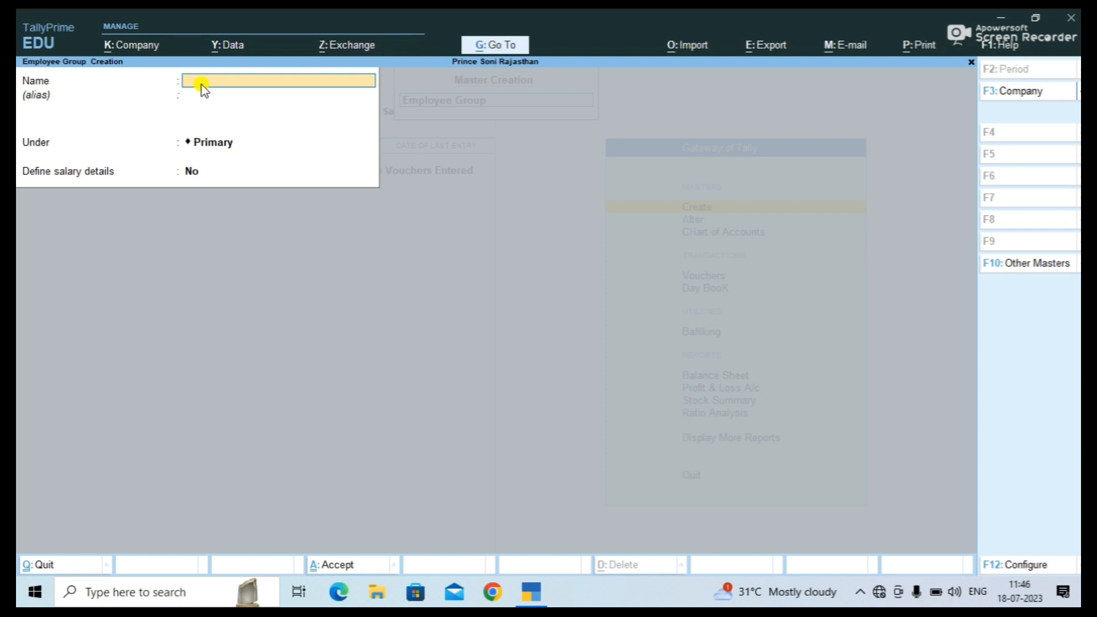
# Create the employee group Market Department under Primary and close the blank form.
pyautogui.write('Market Department')
pyautogui.press('Return')
pyautogui.press('Return')
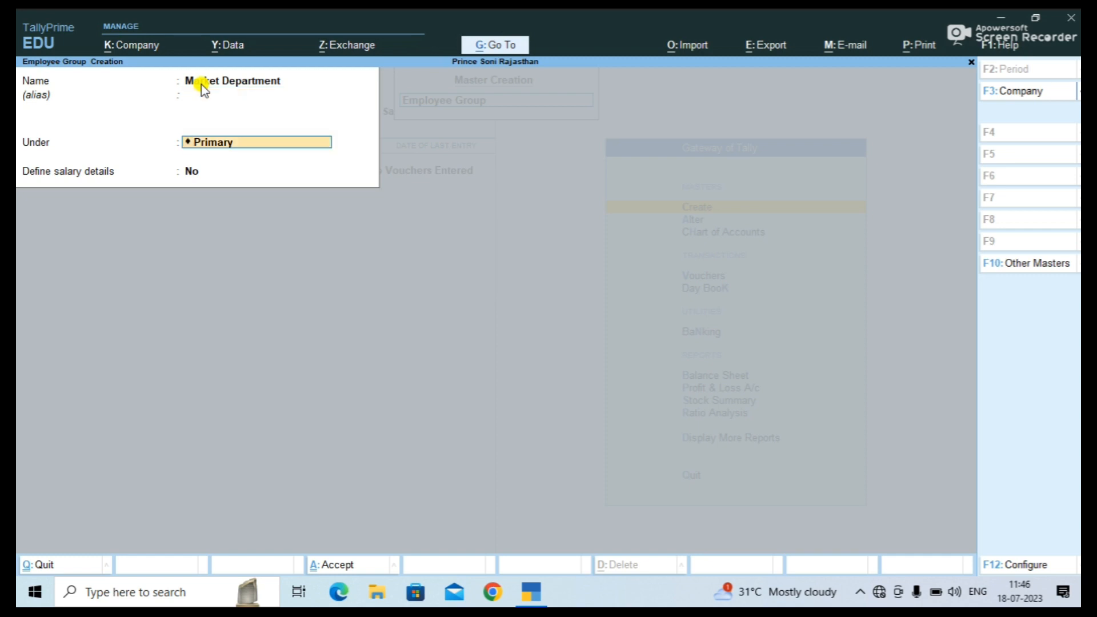
pyautogui.press('Return')
pyautogui.press('Return')
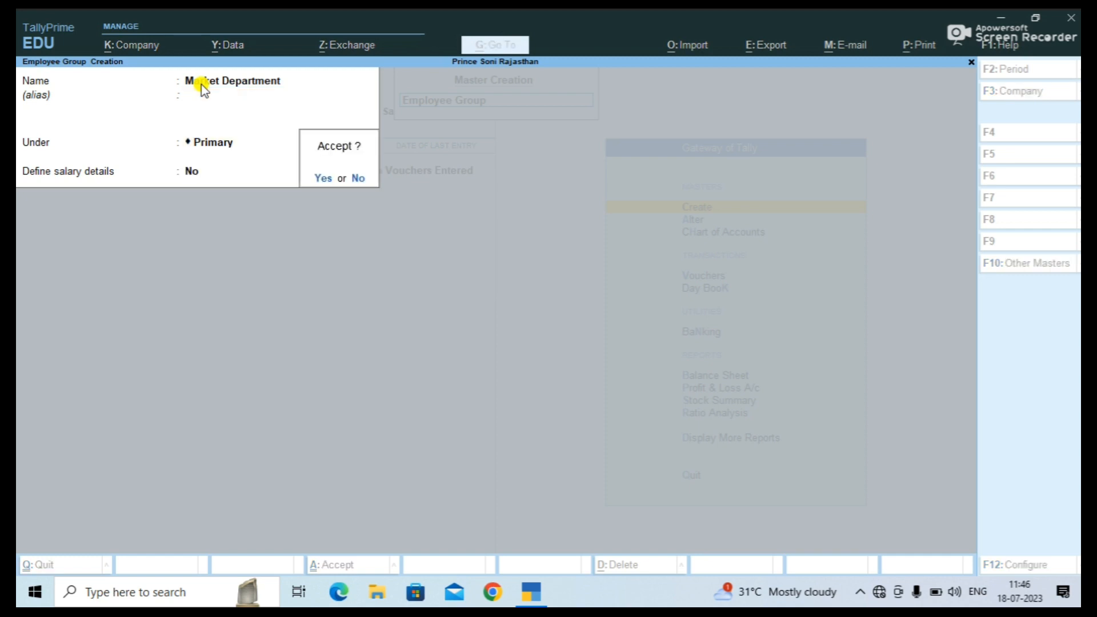
pyautogui.press('Return')
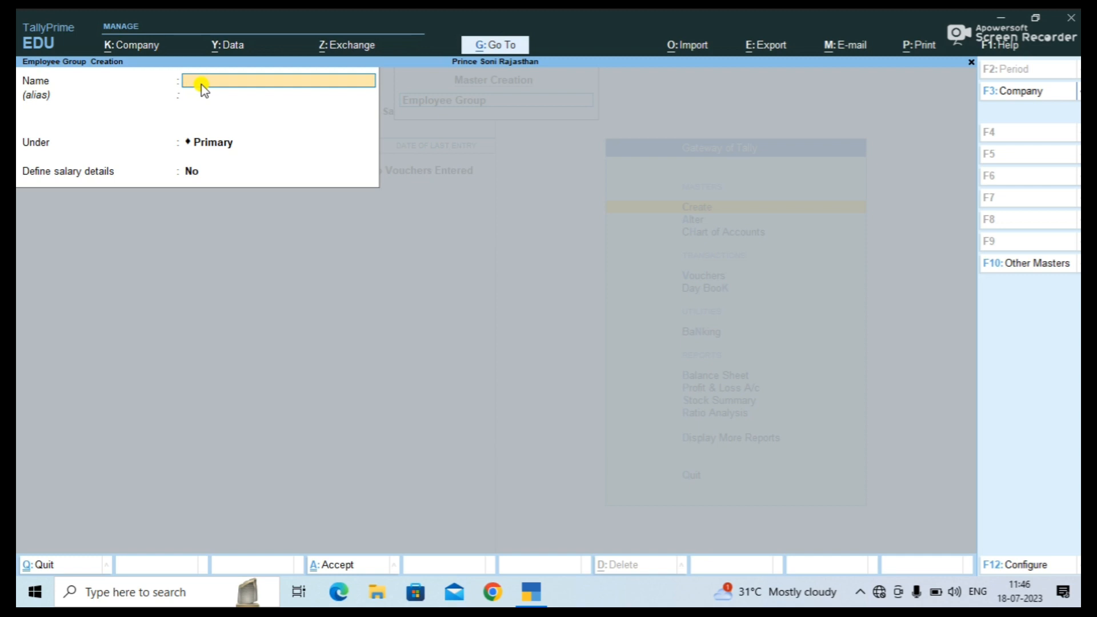
pyautogui.press('Escape')
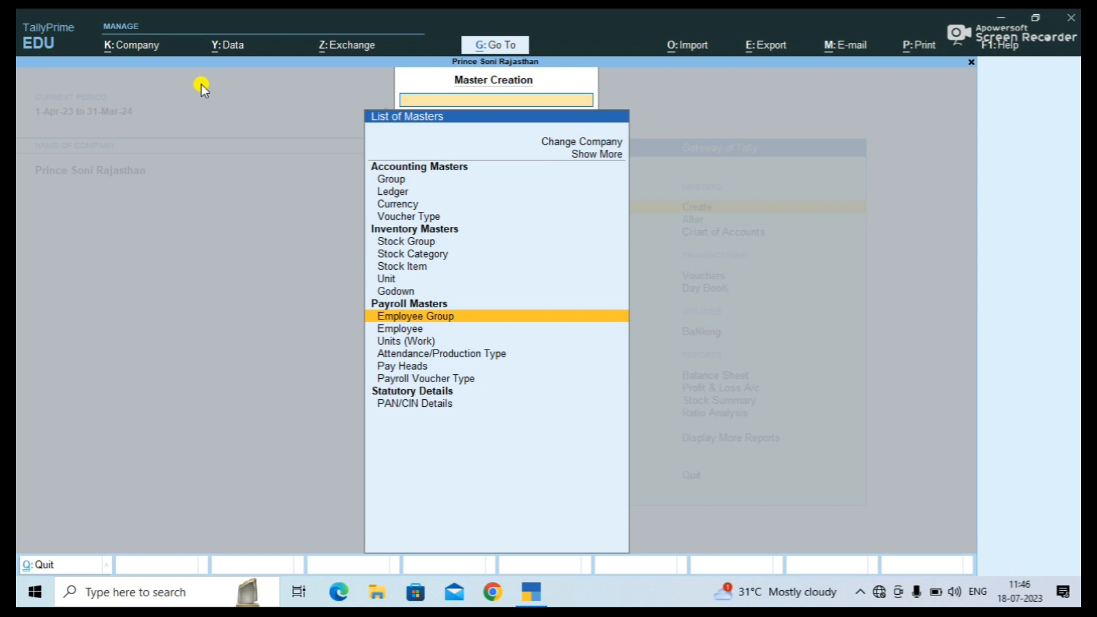
# Create the simple work unit min (Minutes) with 0 decimal places.
pyautogui.press('Down')
pyautogui.press('Down')
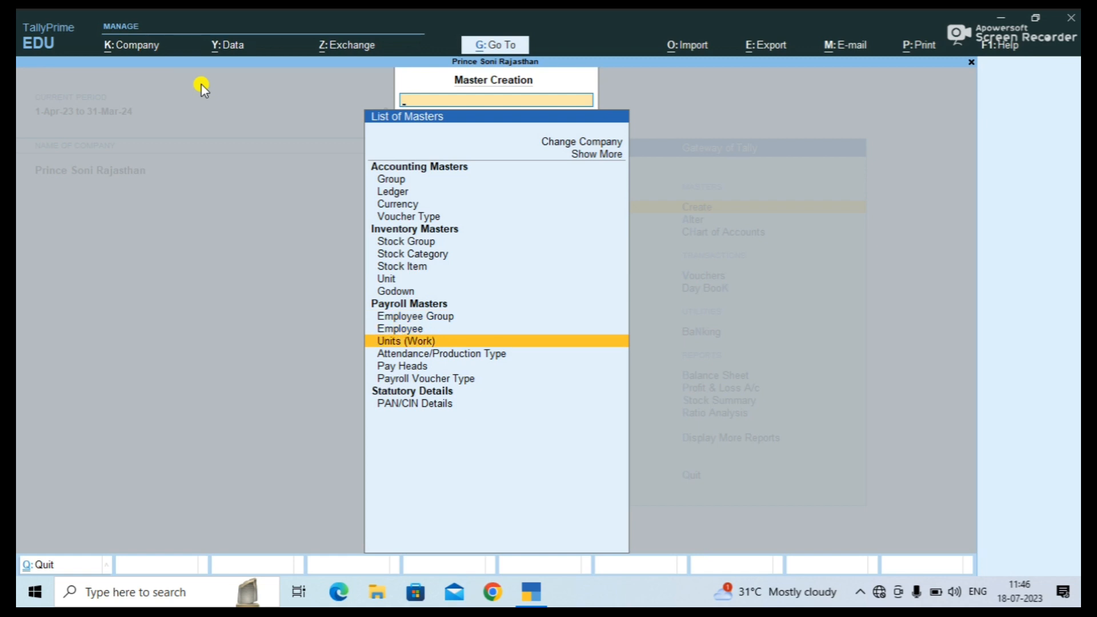
pyautogui.press('Return')
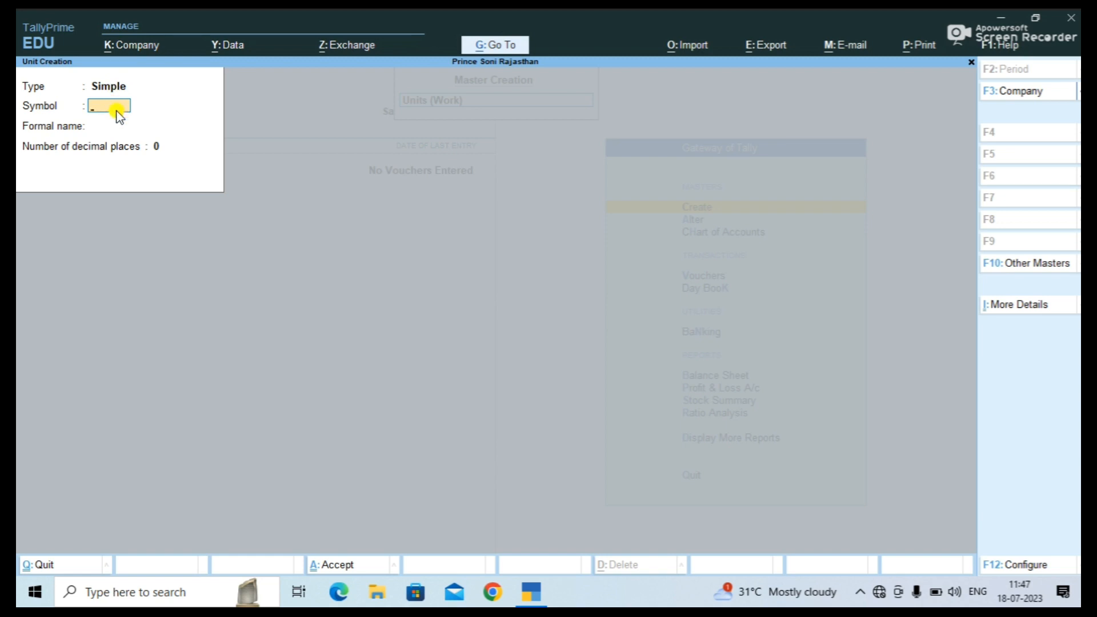
pyautogui.write('min')
pyautogui.press('Return')
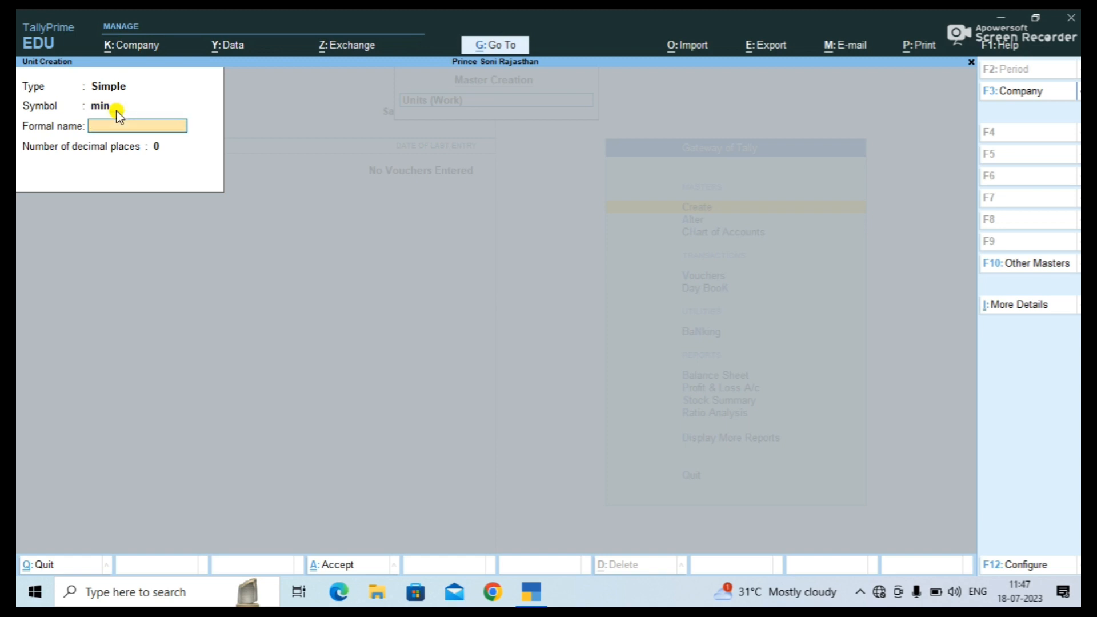
pyautogui.write('Minutes')
pyautogui.press('Return')
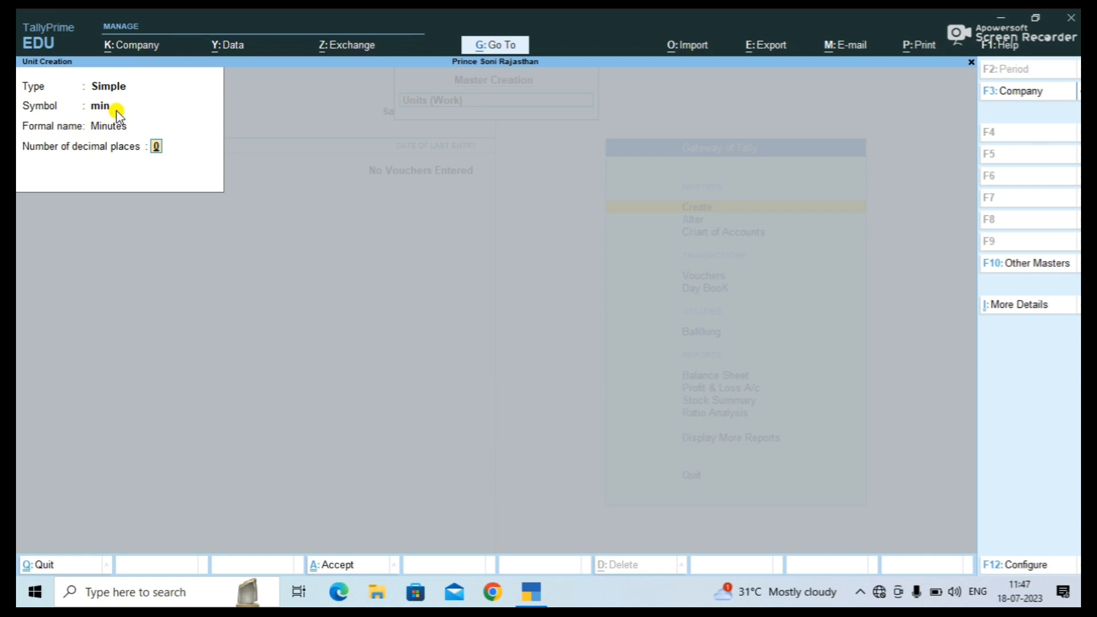
pyautogui.press('Return')
# Create the simple work unit hrs (Hours) with 0 decimal places.
pyautogui.press('Return')
pyautogui.write('hrs')
pyautogui.press('Return')
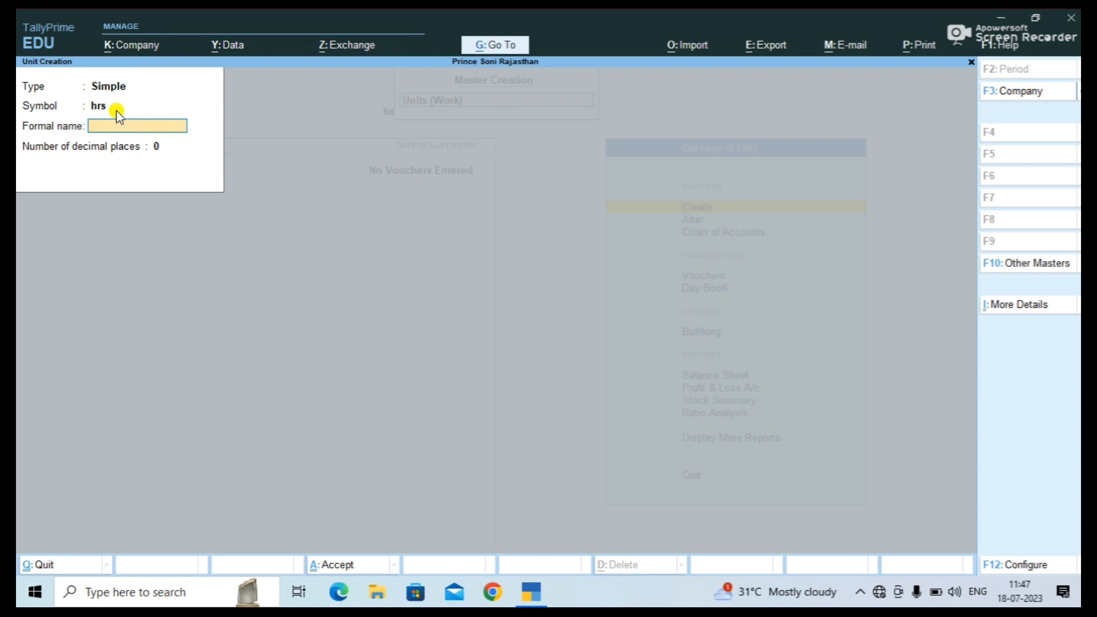
pyautogui.write('Hours')
pyautogui.press('Return')
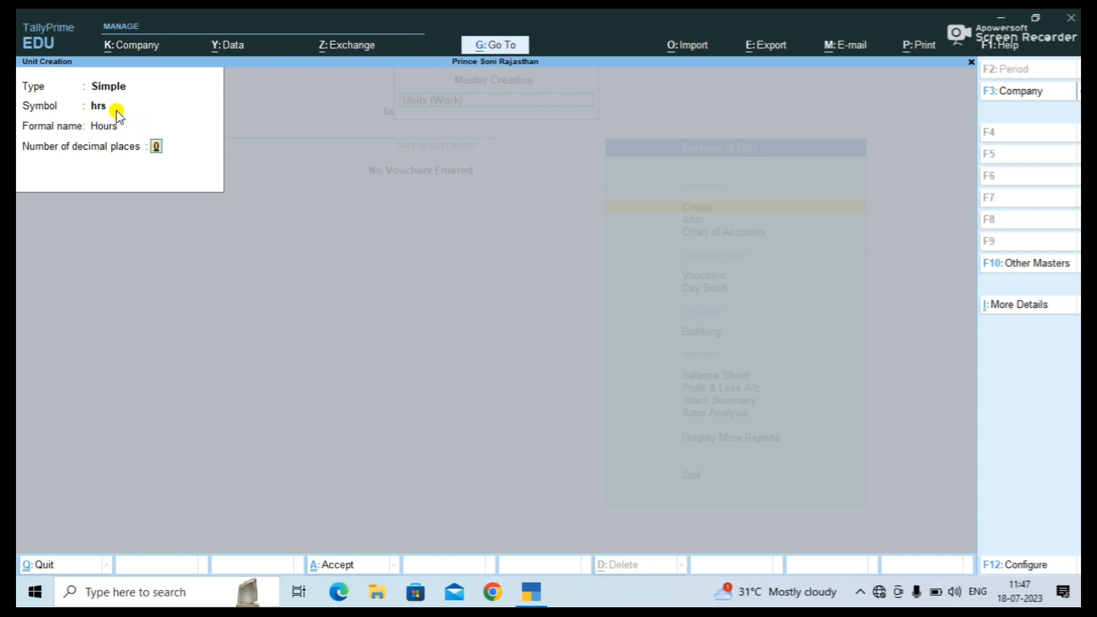
pyautogui.press('Return')
pyautogui.press('y')
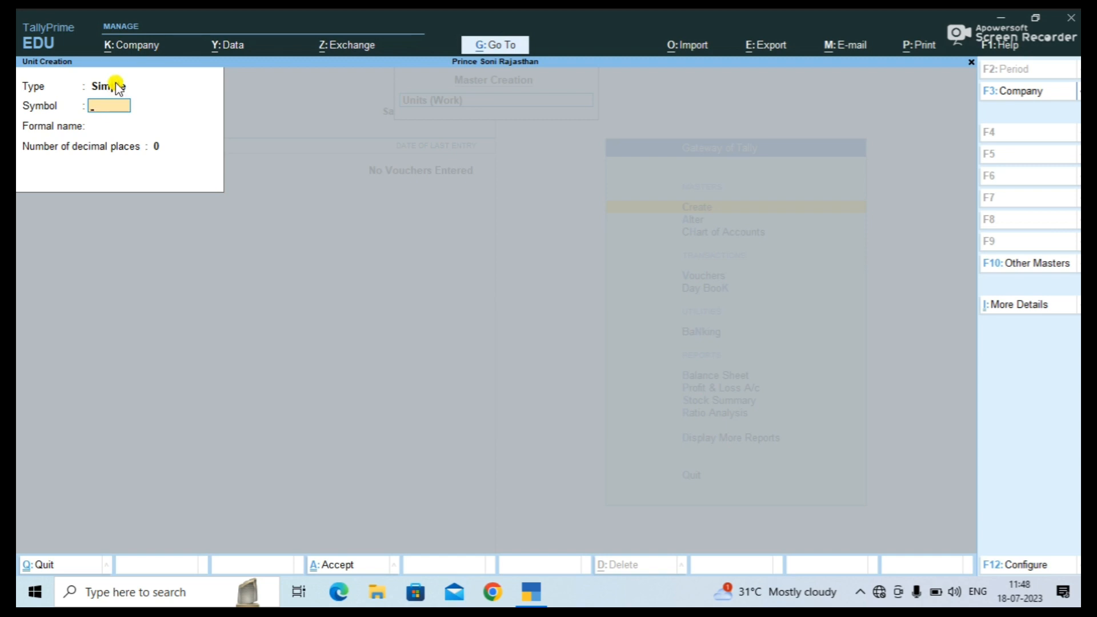
# Make a Compound unit of hrs, conversion 60, min, save it, and exit to the masters list.
pyautogui.click(117, 87)
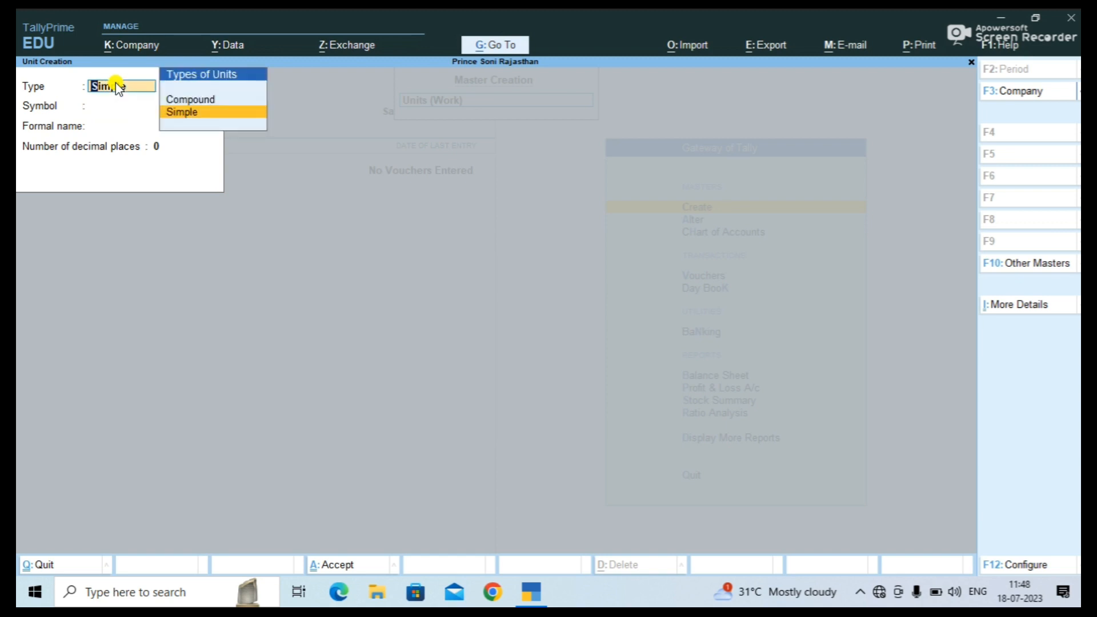
pyautogui.press('Up')
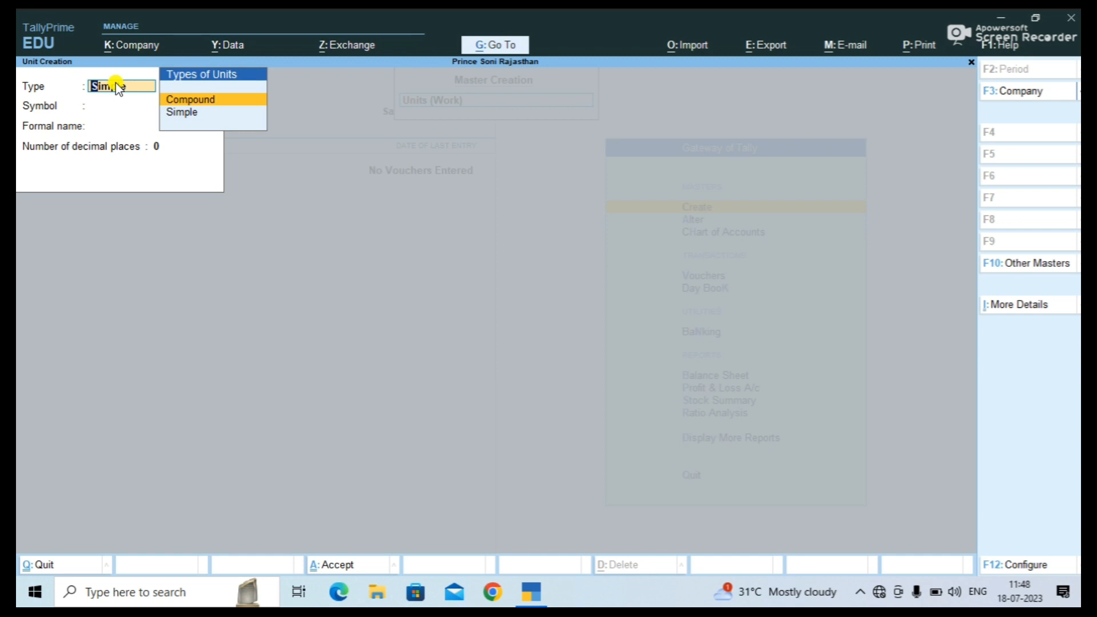
pyautogui.press('Return')
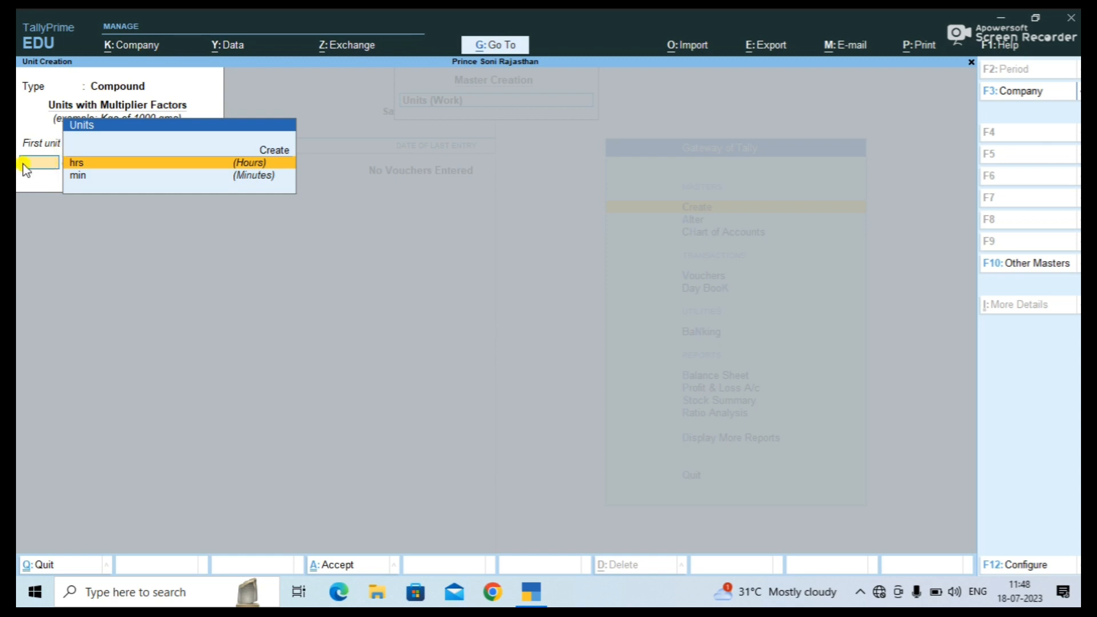
pyautogui.click(99, 150)
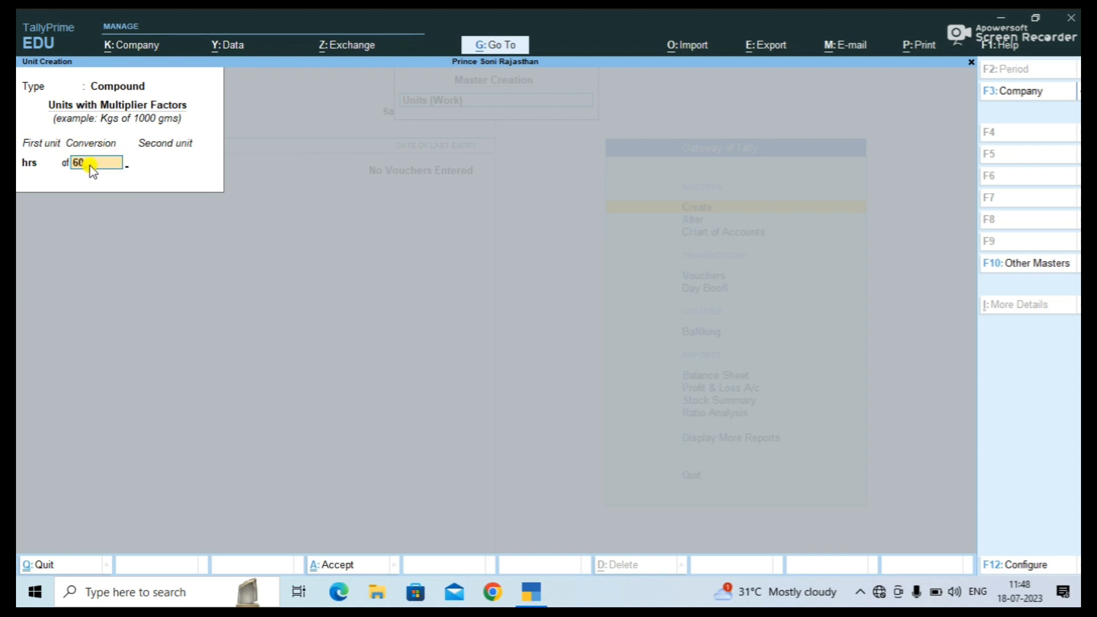
pyautogui.press('Return')
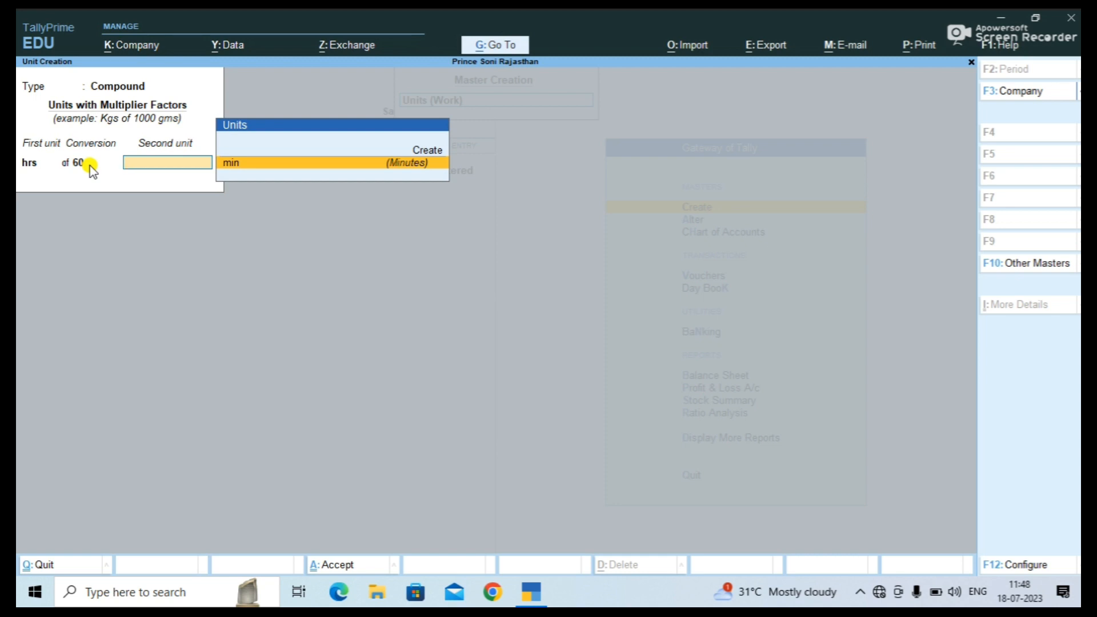
pyautogui.press('Return')
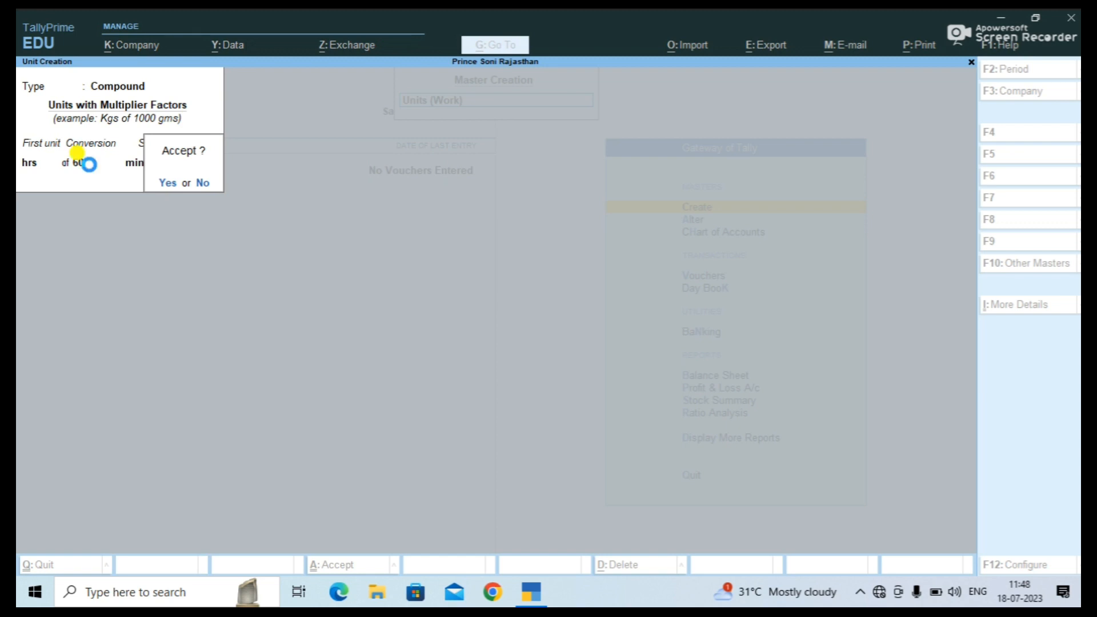
pyautogui.press('n')
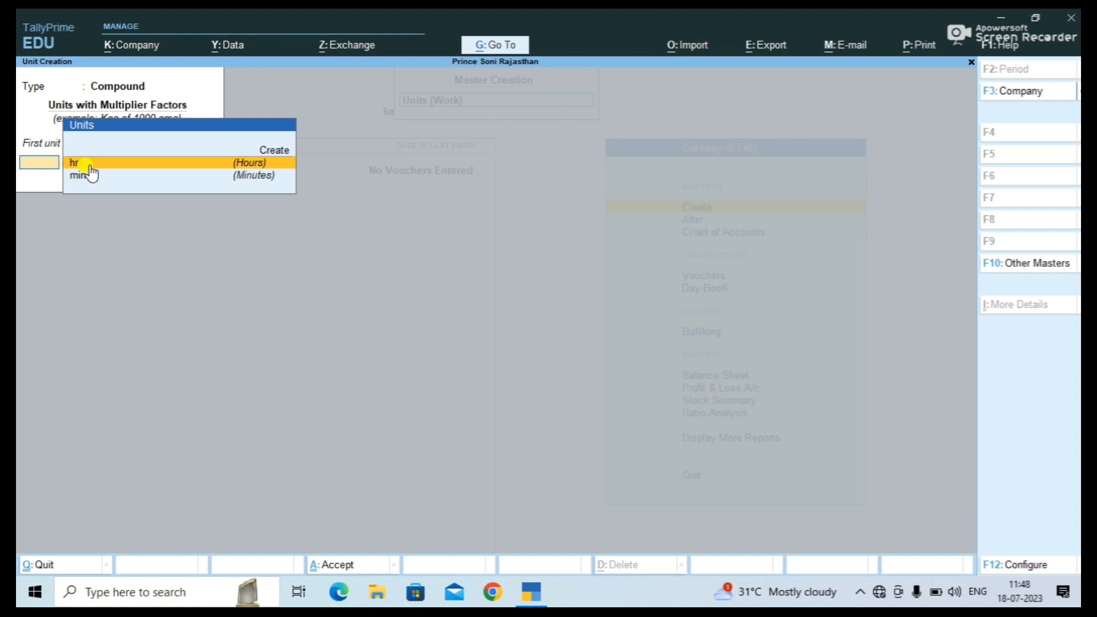
pyautogui.press('Escape')
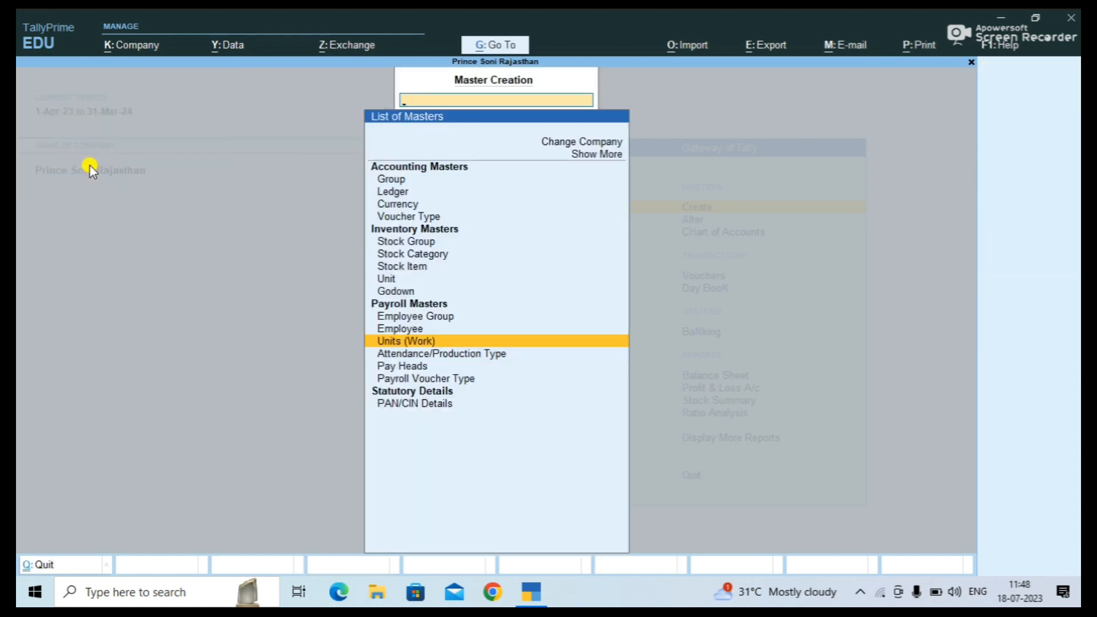
# Select Attendance/Production Type in the masters list to start a new type.
pyautogui.press('Up')
pyautogui.press('Up')
pyautogui.press('Down')
pyautogui.press('Down')
pyautogui.press('Down')
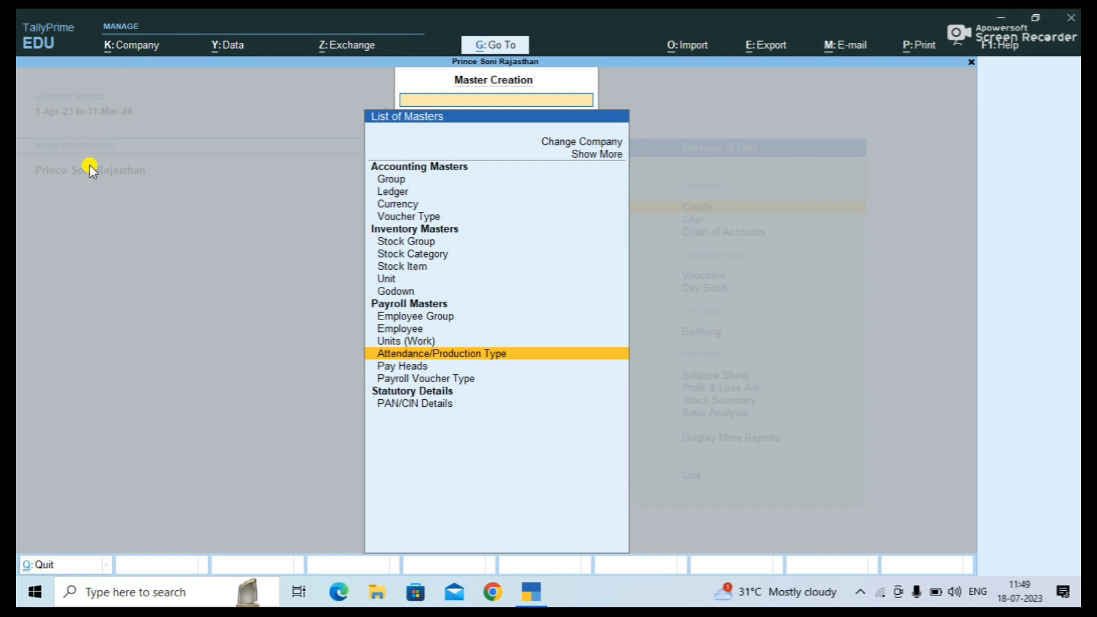
pyautogui.press('Return')
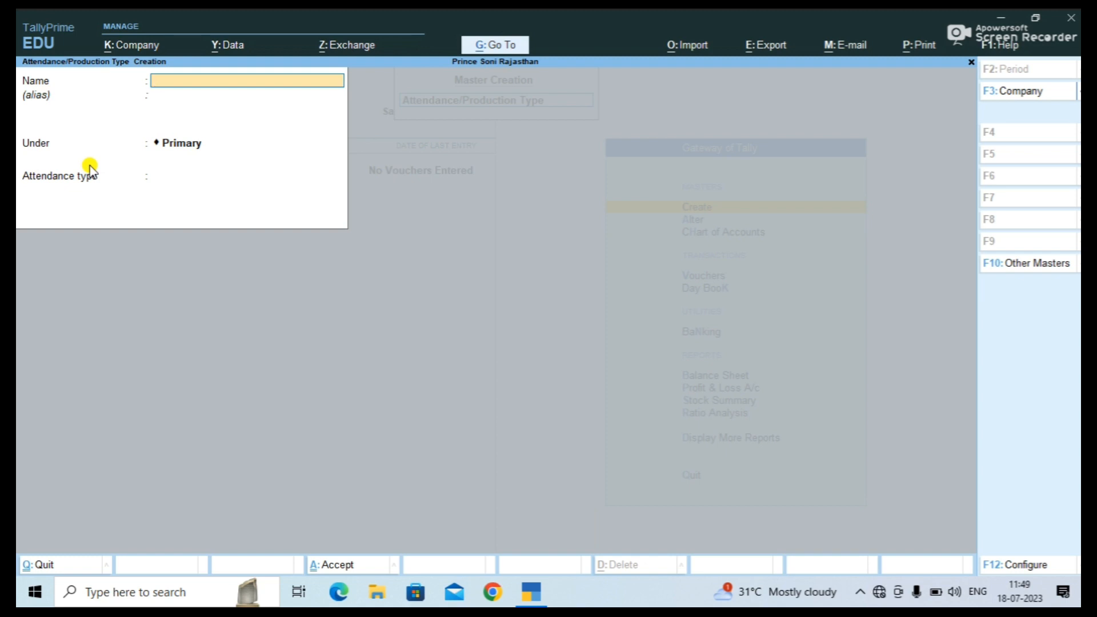
# Save an attendance type named Leave under Primary as Leave without Pay.
pyautogui.write('Leave')
pyautogui.press('Return')
pyautogui.press('Return')
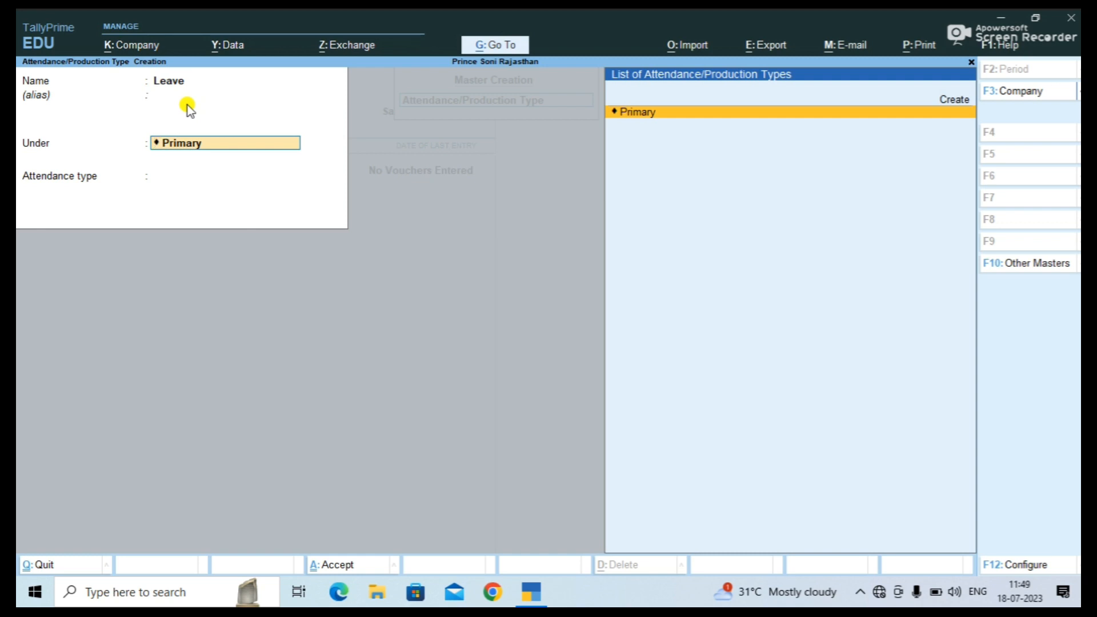
pyautogui.press('Return')
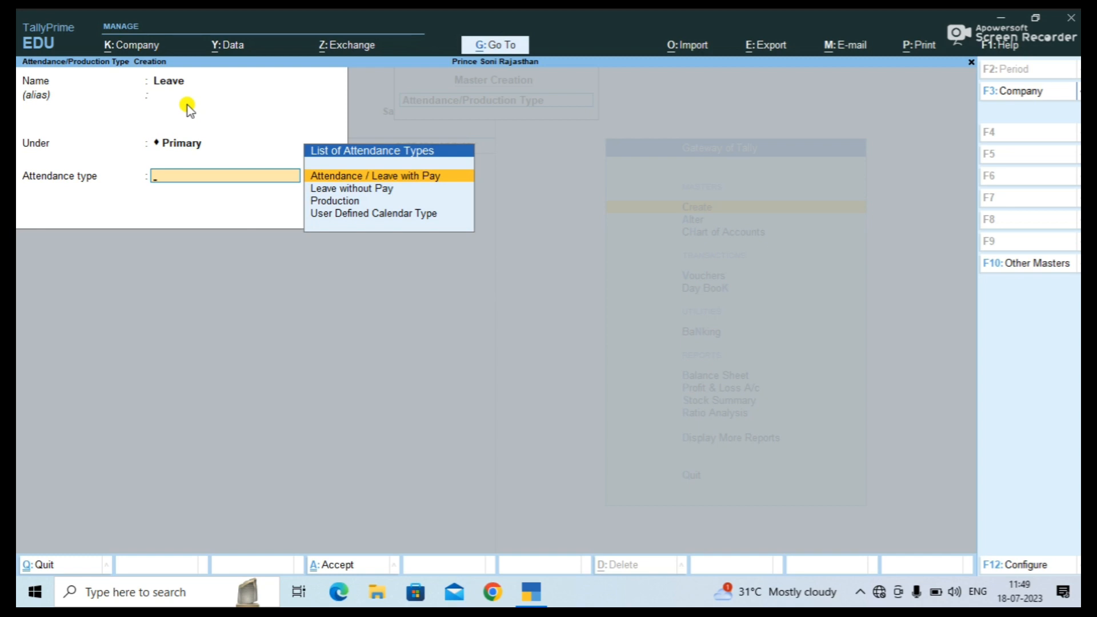
pyautogui.press('Down')
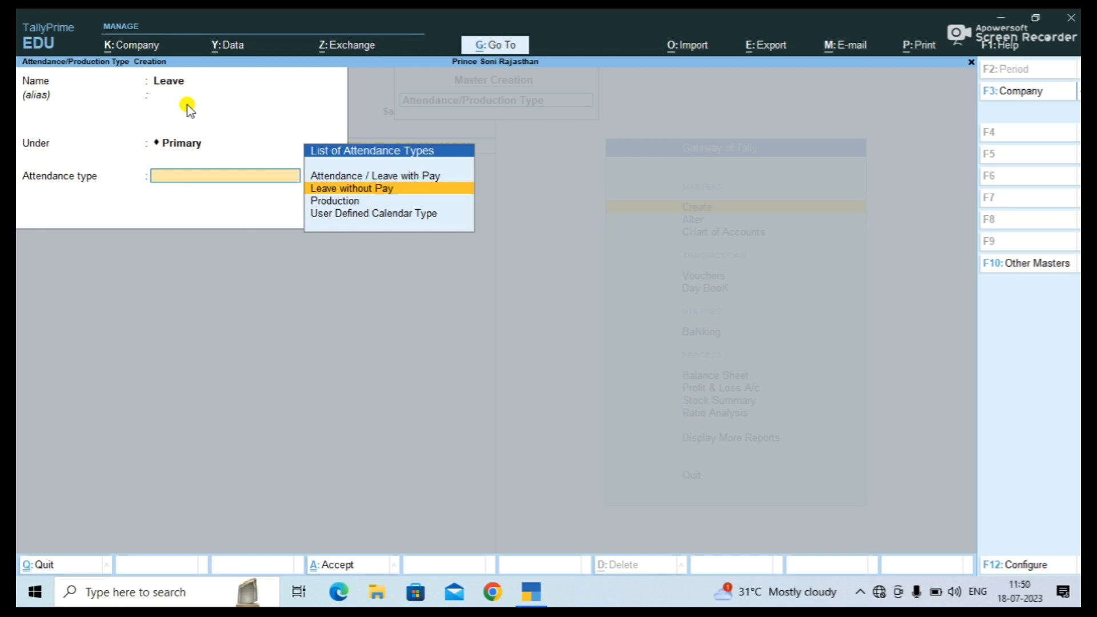
pyautogui.press('Return')
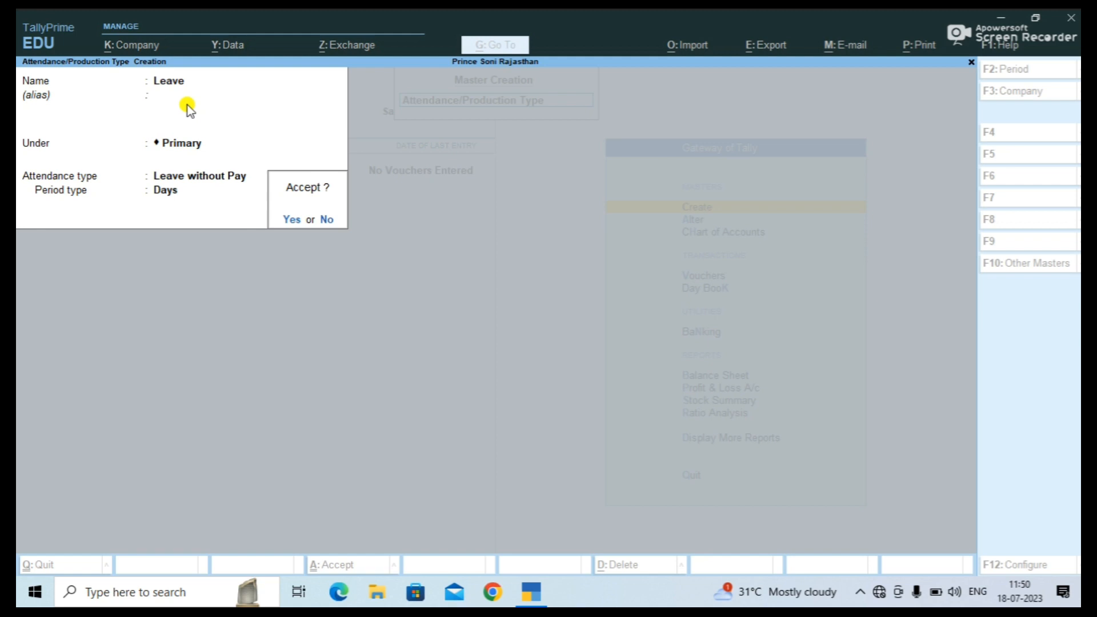
pyautogui.press('Return')
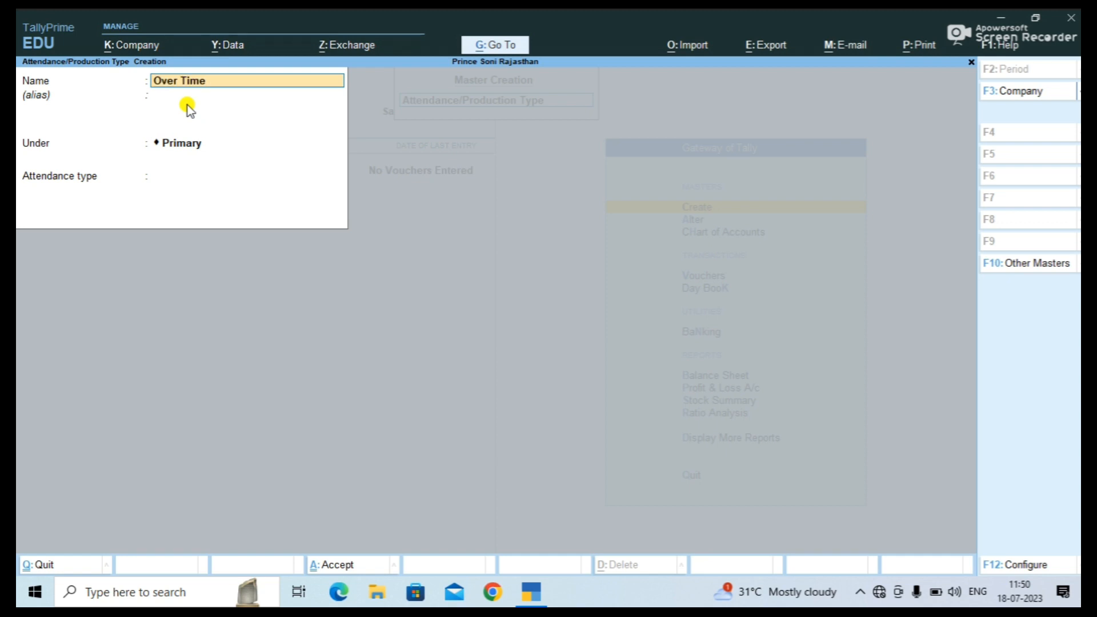
# Save Over Time under Primary as a Production type with unit hrs of 60 min.
pyautogui.press('Return')
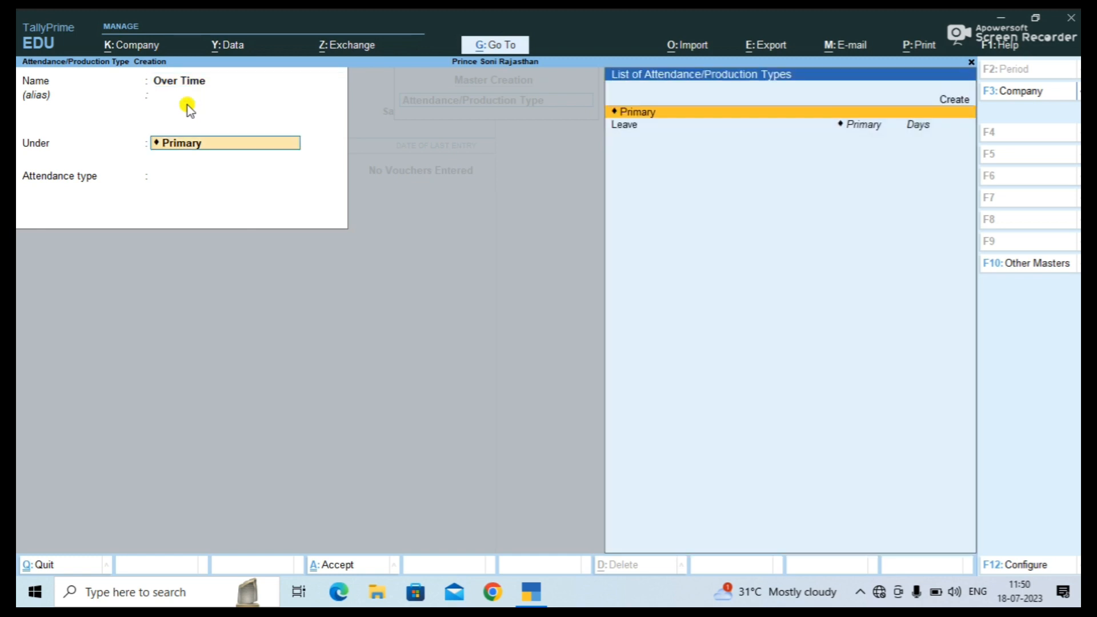
pyautogui.press('Return')
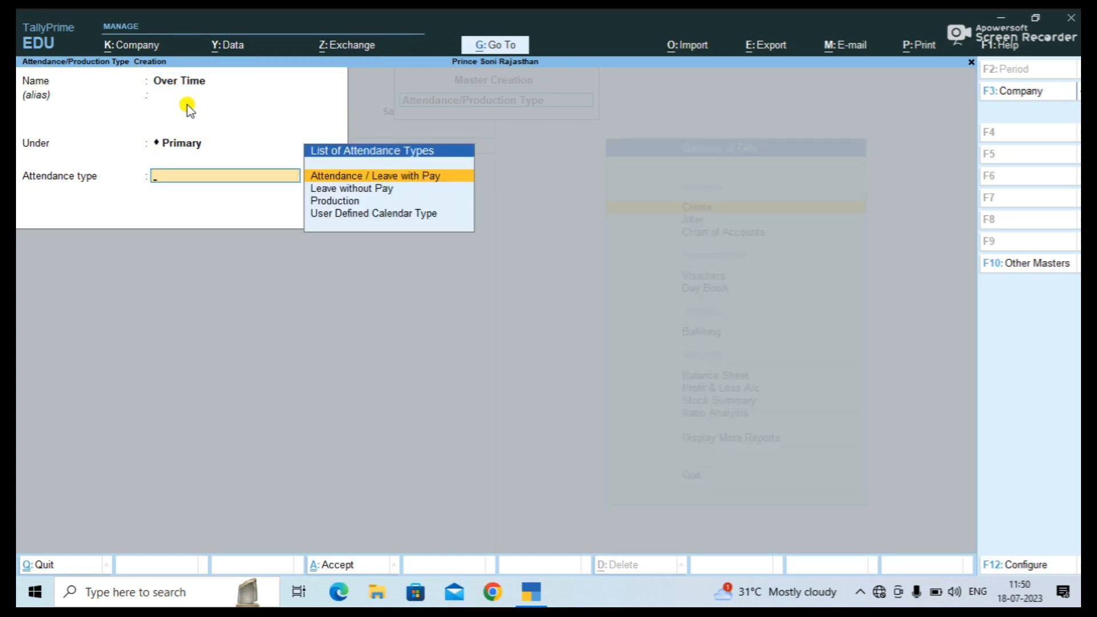
pyautogui.press('Down')
pyautogui.press('Down')
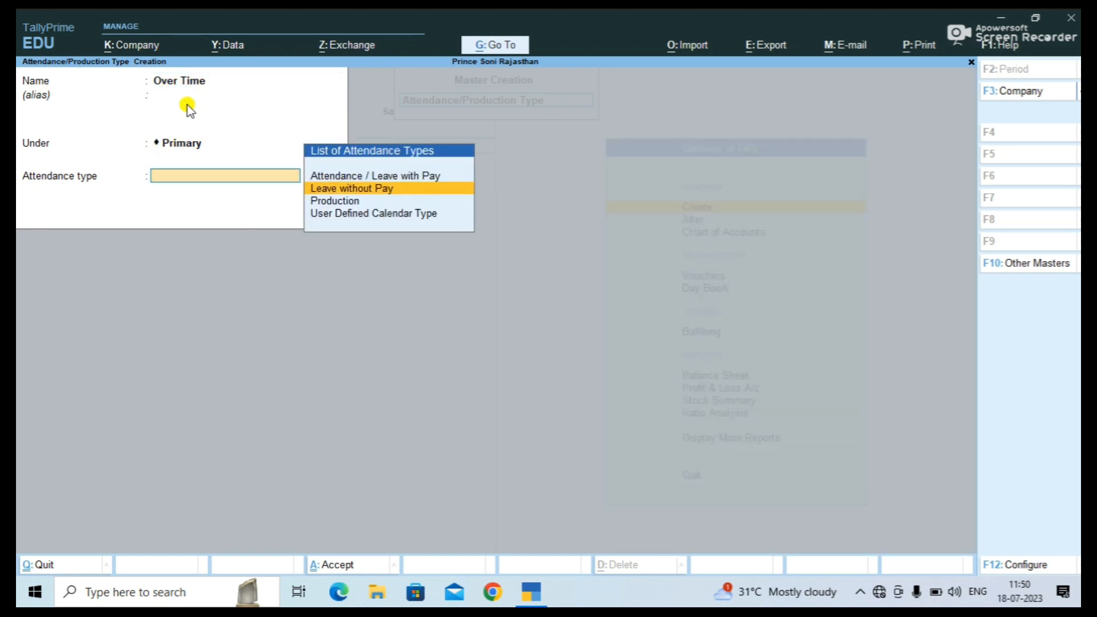
pyautogui.press('Return')
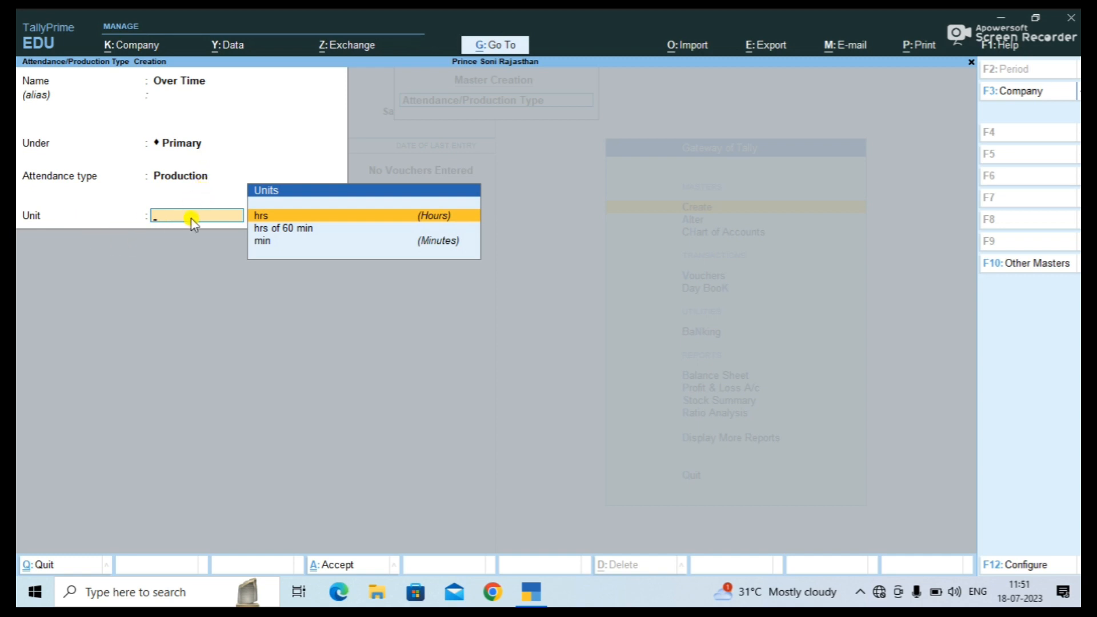
pyautogui.press('Down')
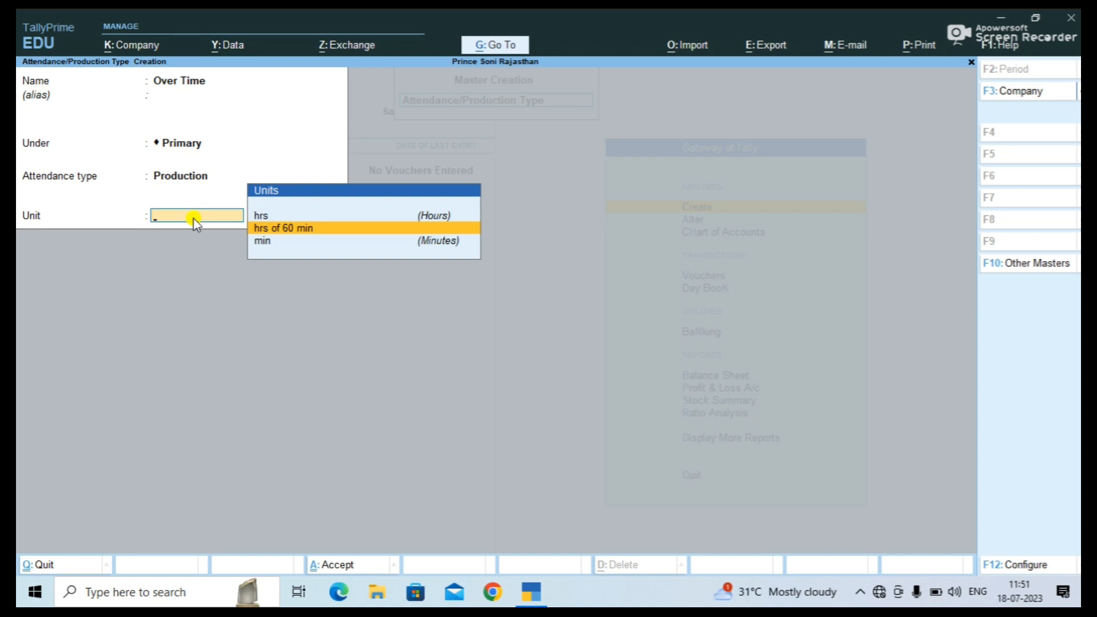
pyautogui.press('Return')
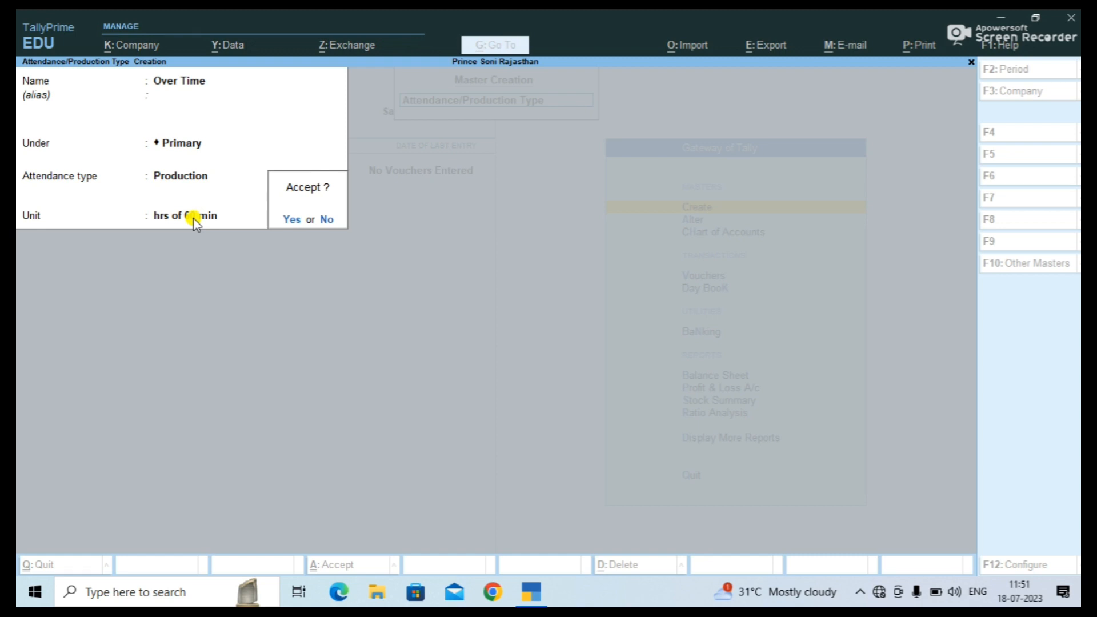
pyautogui.press('Return')
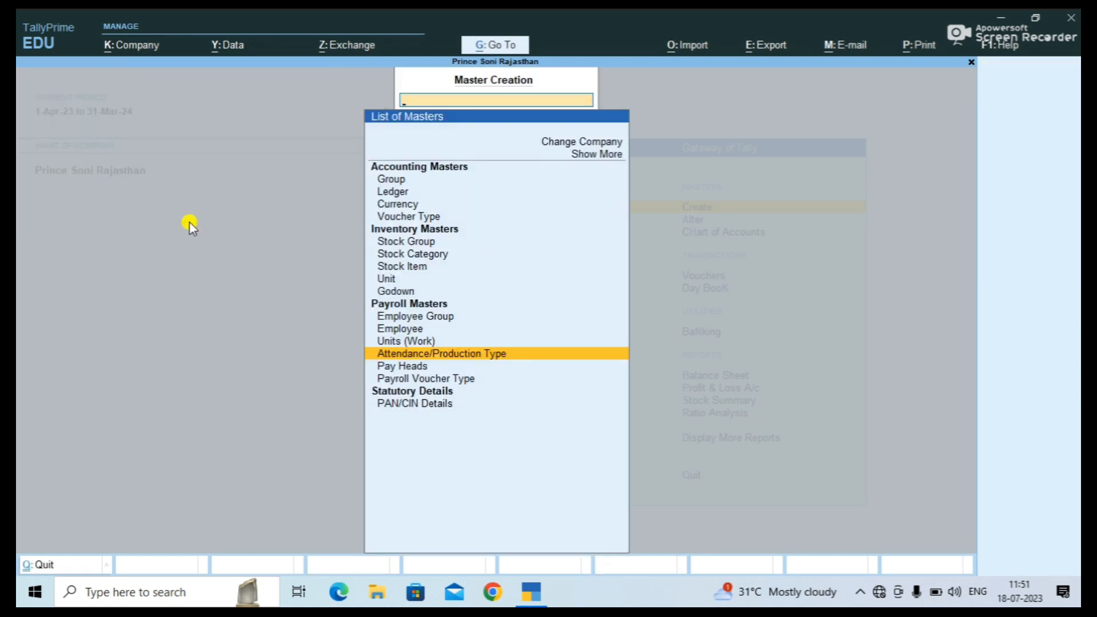
# Select Pay Heads in the List of Masters to begin a new pay head.
pyautogui.press('Up')
pyautogui.press('Up')
pyautogui.press('Up')
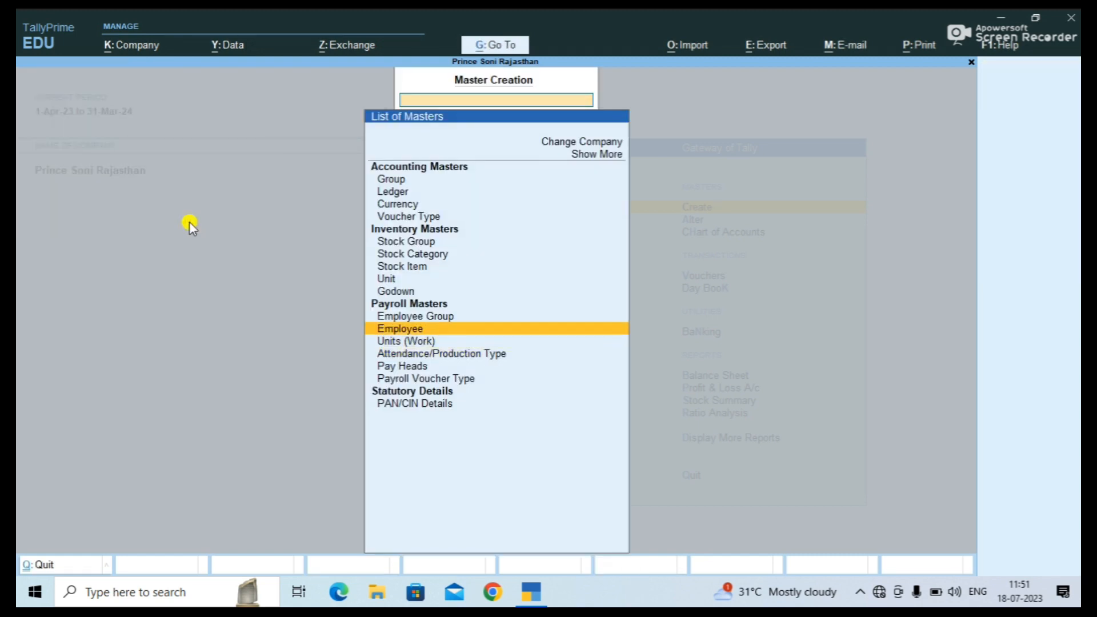
pyautogui.press('Down')
pyautogui.press('Down')
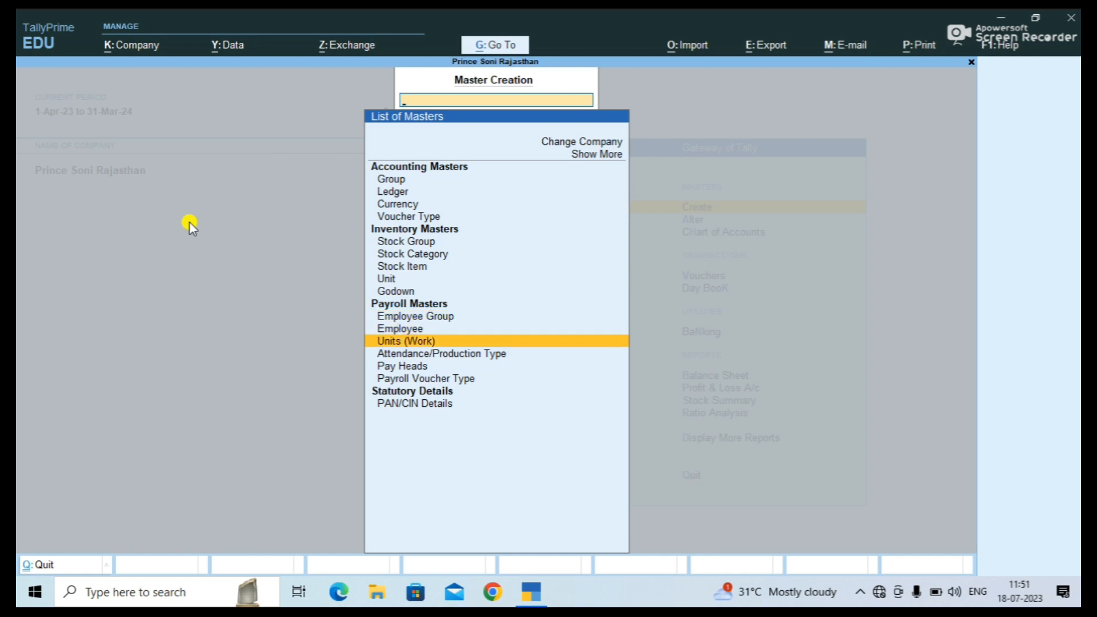
pyautogui.press('Down')
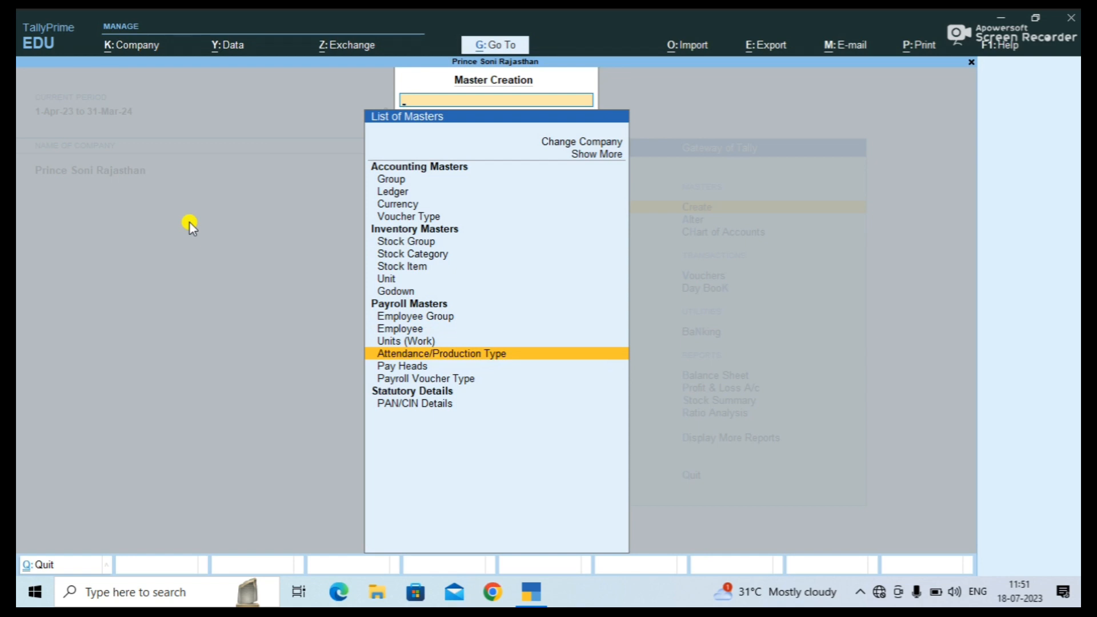
pyautogui.press('Down')
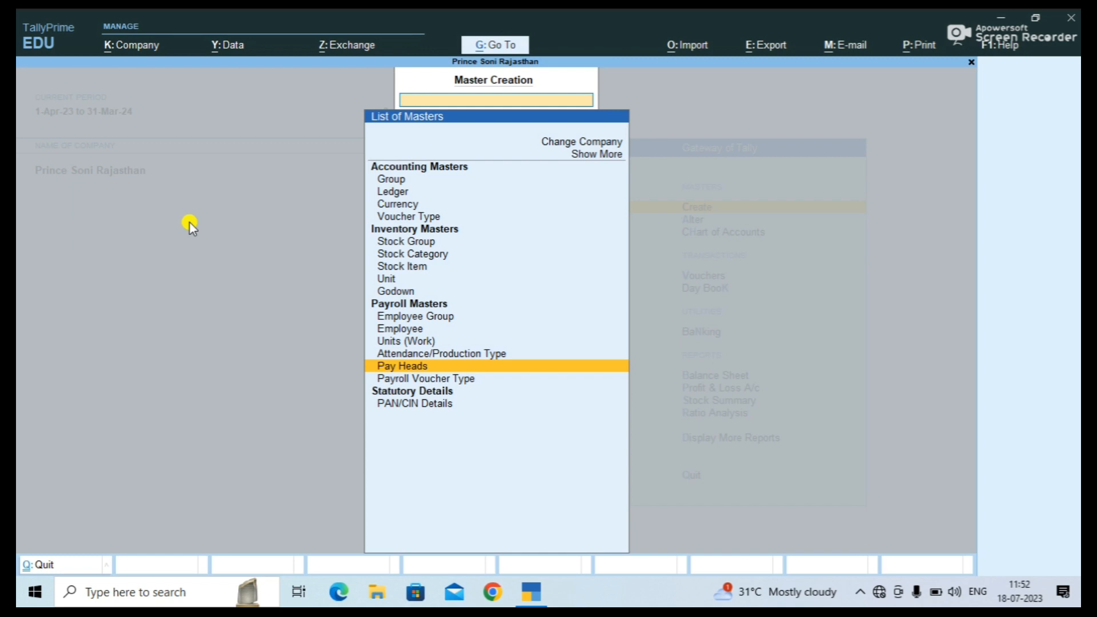
pyautogui.press('Return')
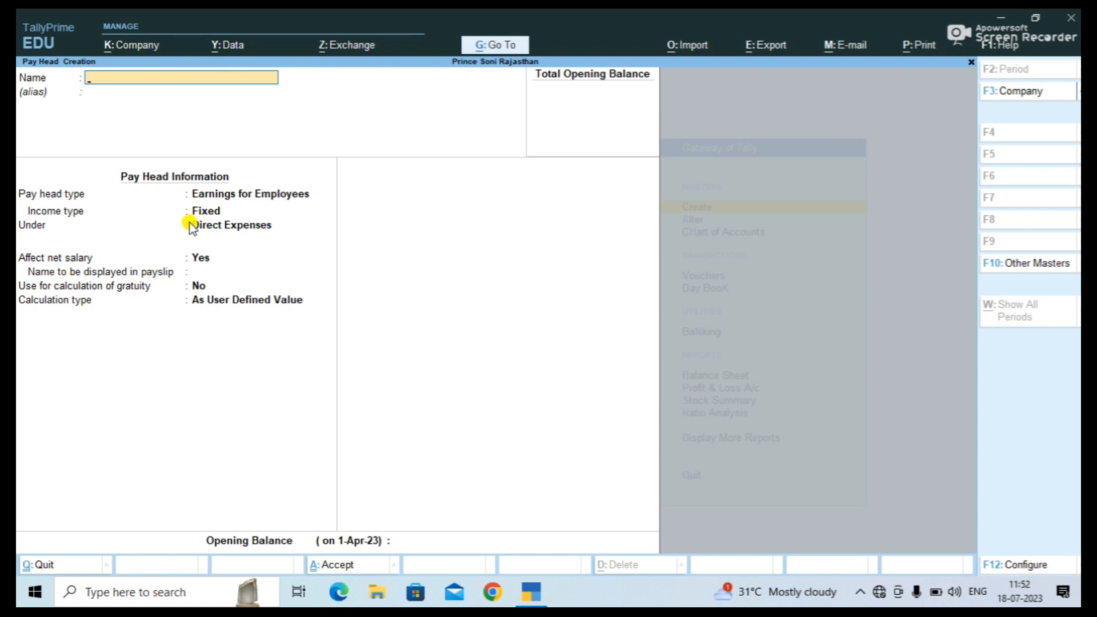
# Name the pay head Basic Salary as a Fixed Earnings for Employees type.
pyautogui.write('Basic Salary')
pyautogui.press('Return')
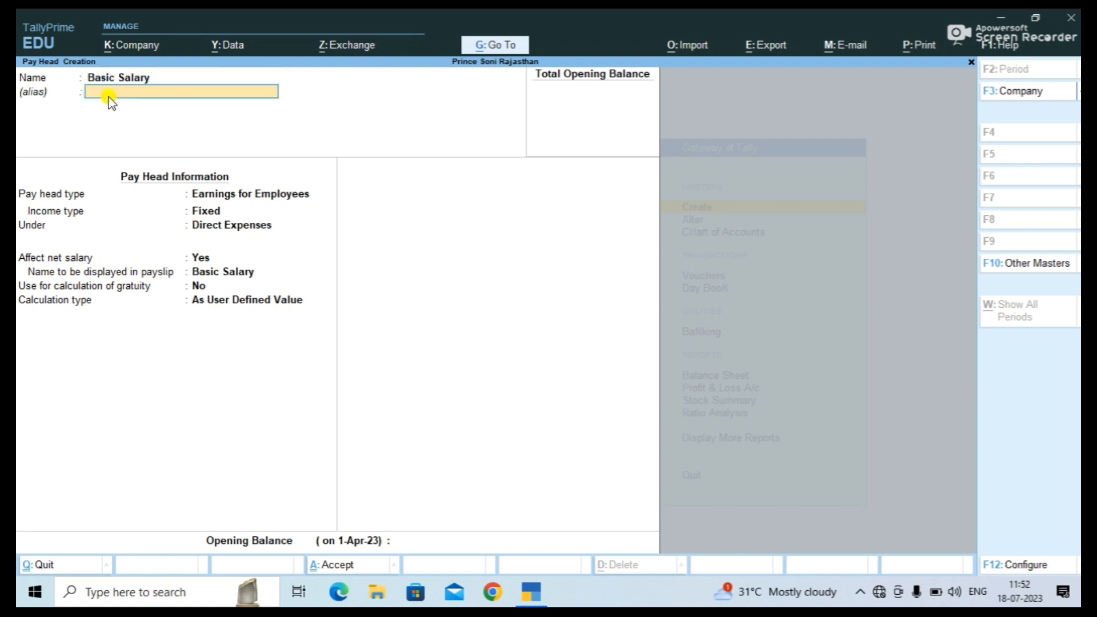
pyautogui.press('Return')
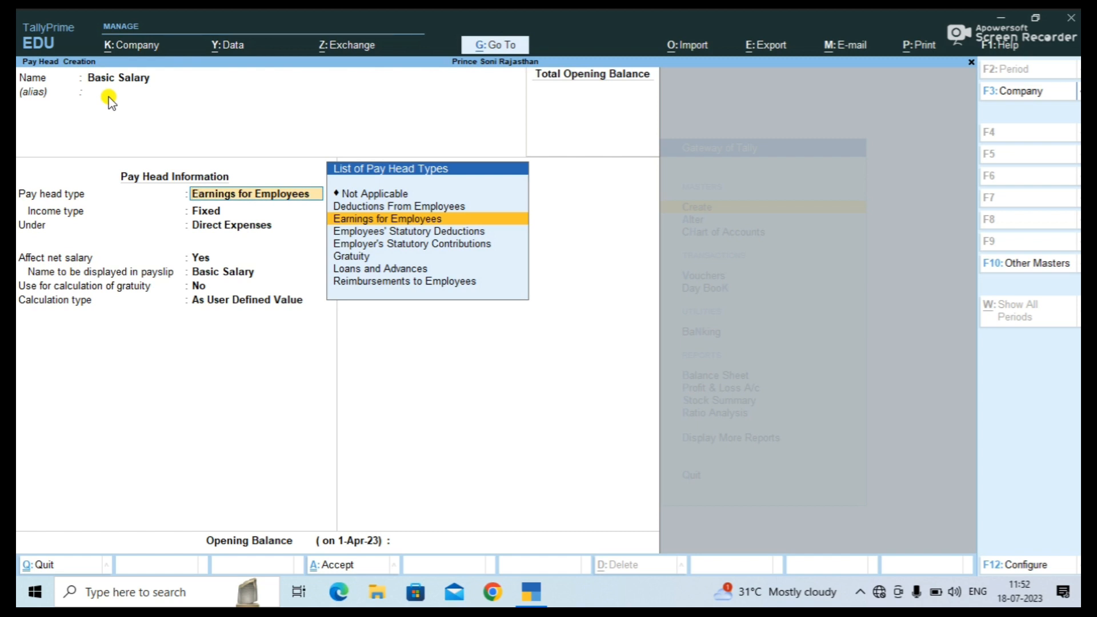
pyautogui.press('Return')
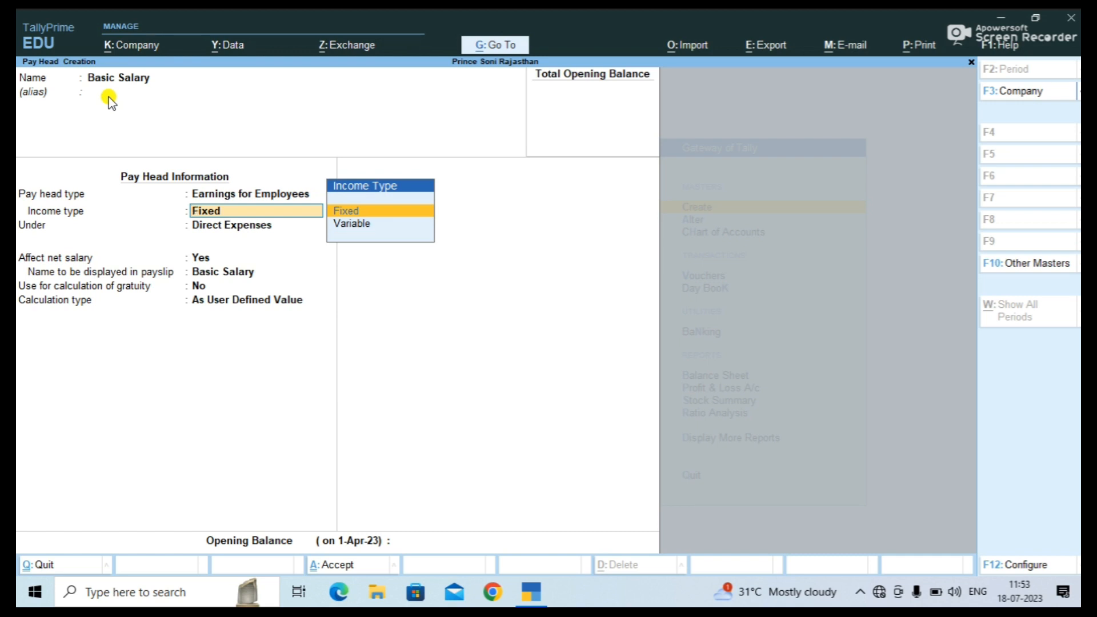
pyautogui.press('Return')
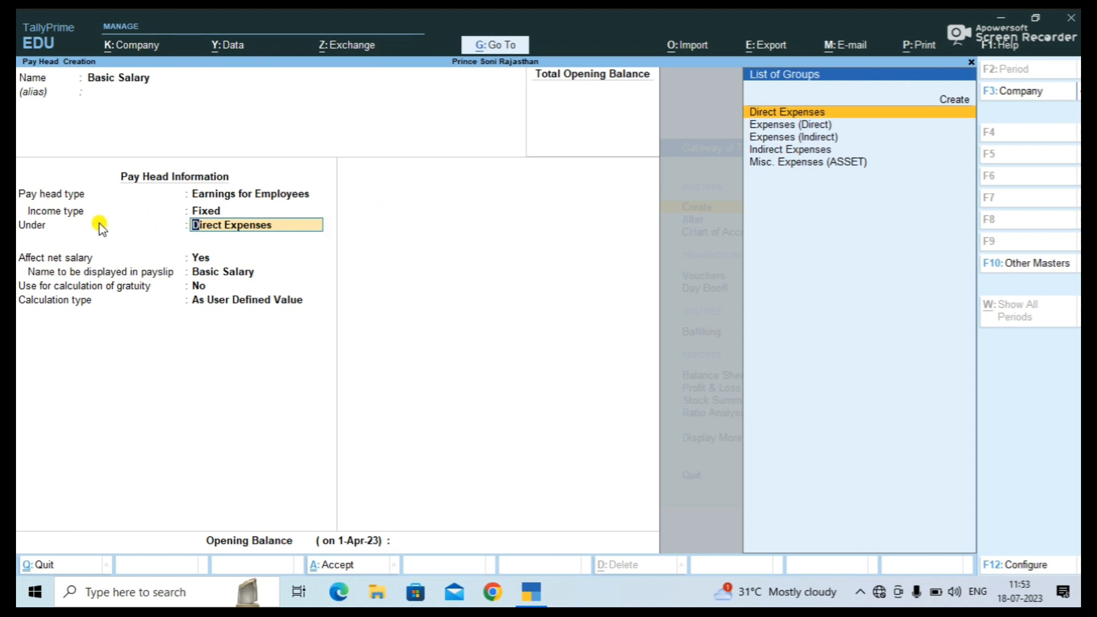
# Place Basic Salary under Indirect Expenses, As User Defined Value, no opening balance, and save.
pyautogui.press('Down')
pyautogui.press('Down')
pyautogui.press('Down')
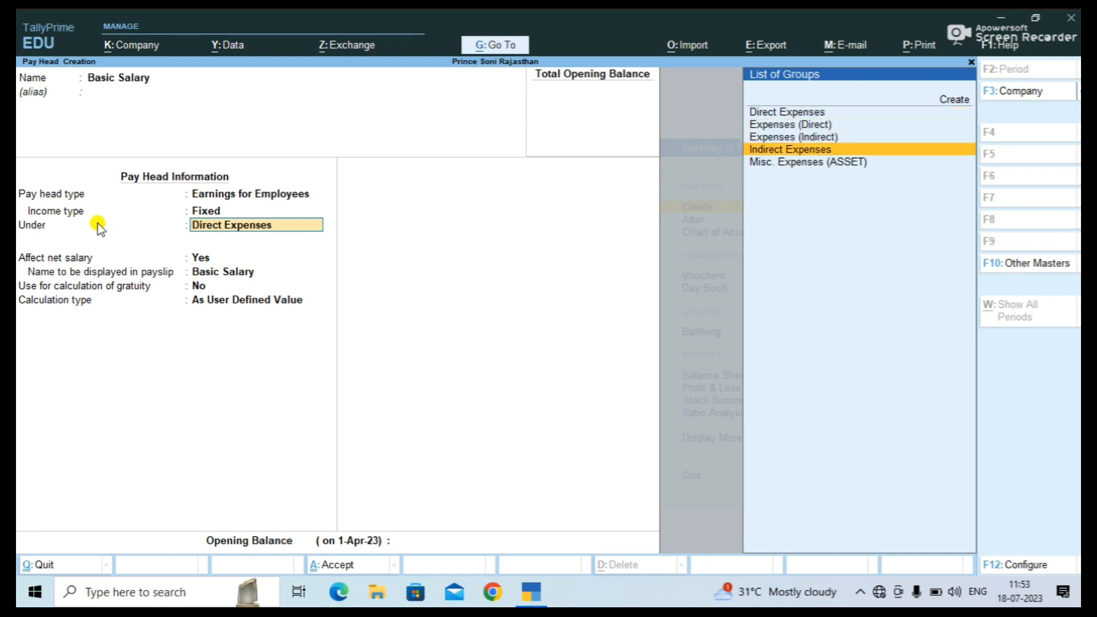
pyautogui.press('Return')
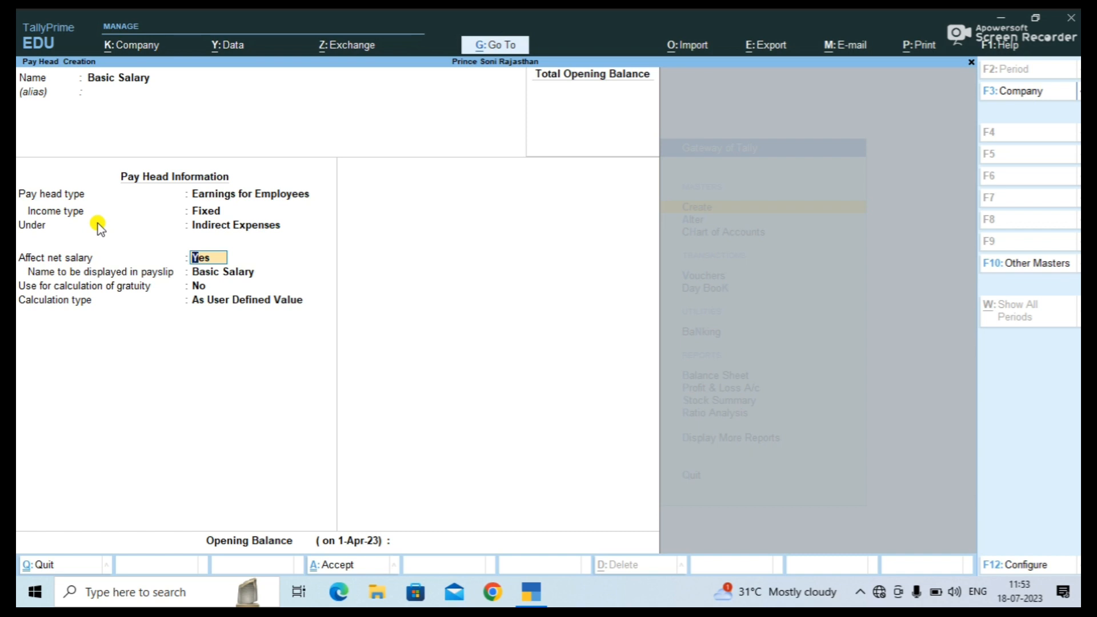
pyautogui.press('Return')
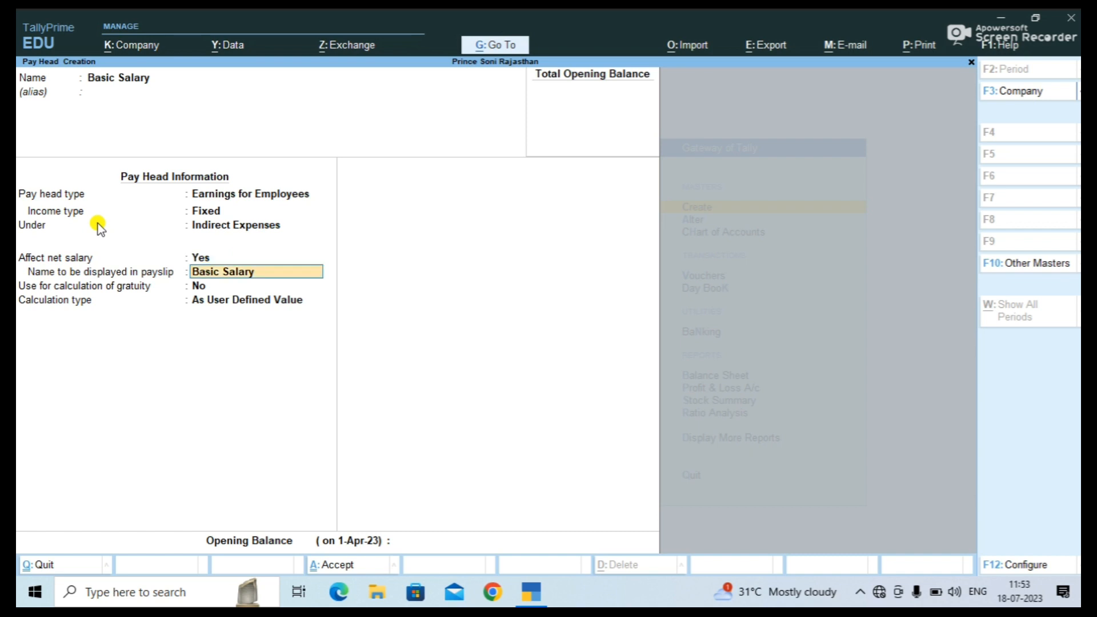
pyautogui.press('Return')
pyautogui.press('Return')
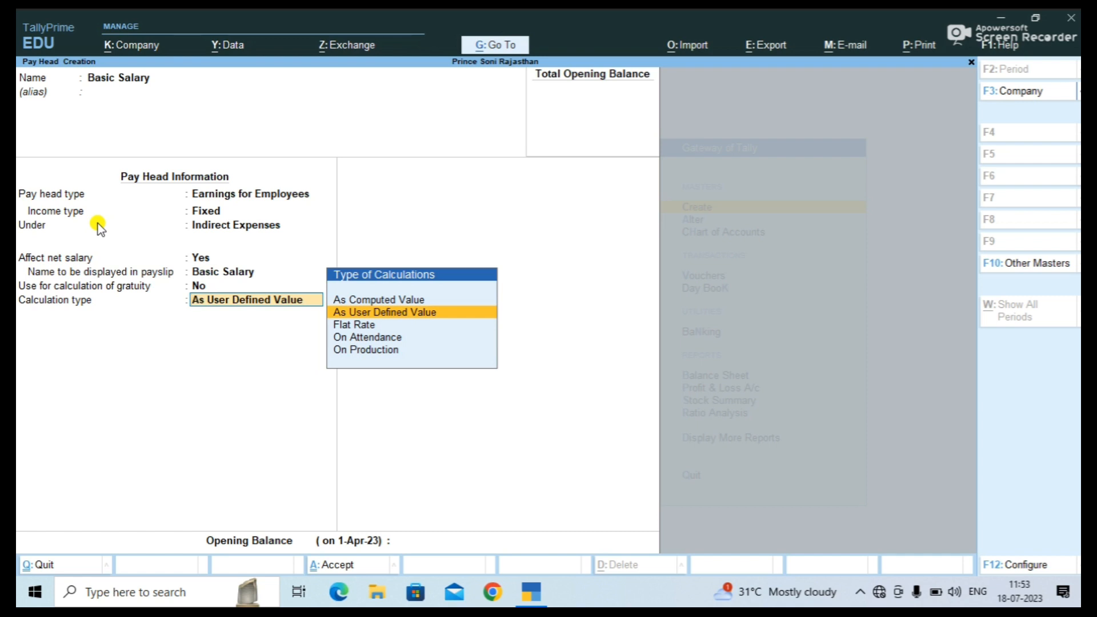
pyautogui.press('Return')
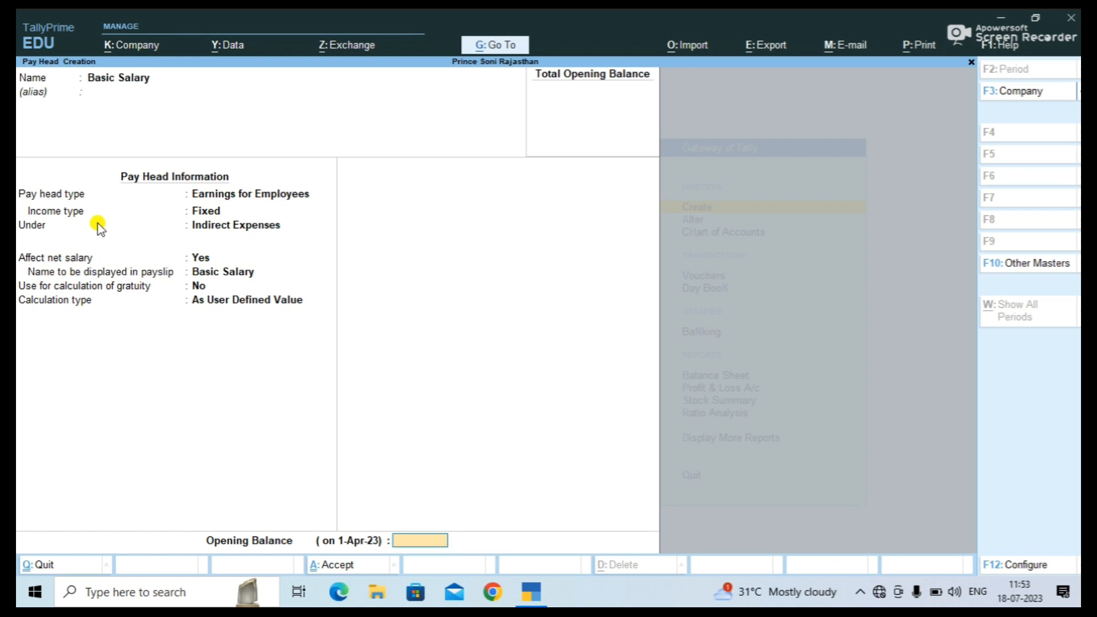
pyautogui.press('Return')
pyautogui.press('Return')
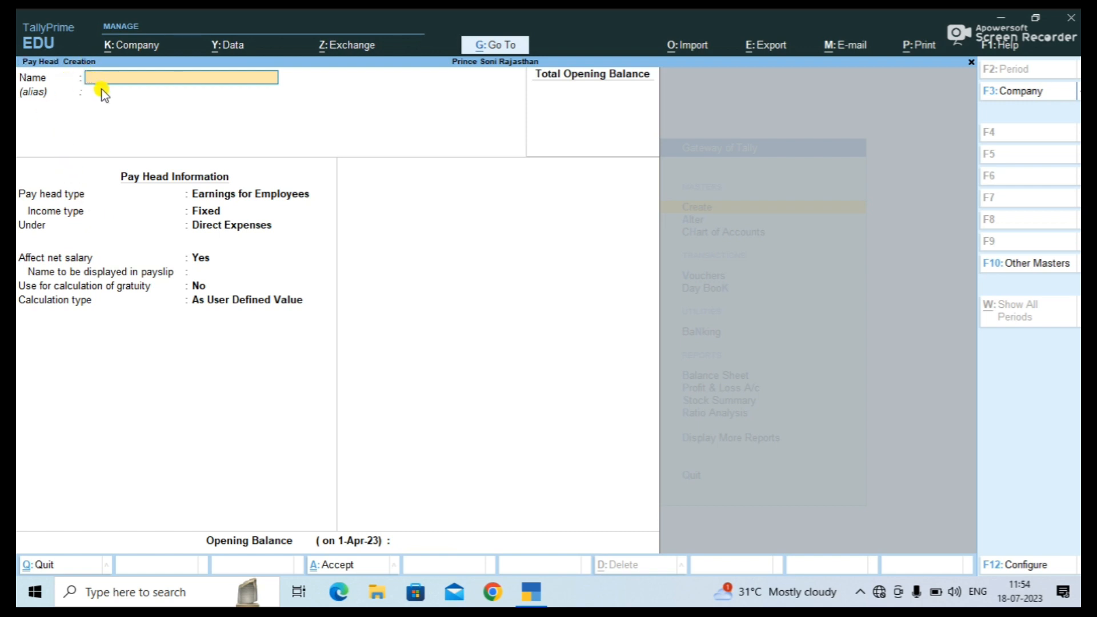
# Name the new pay head DA as a Fixed Earnings for Employees type.
pyautogui.press('BackSpace')
pyautogui.write('A')
pyautogui.press('Return')
pyautogui.press('Return')
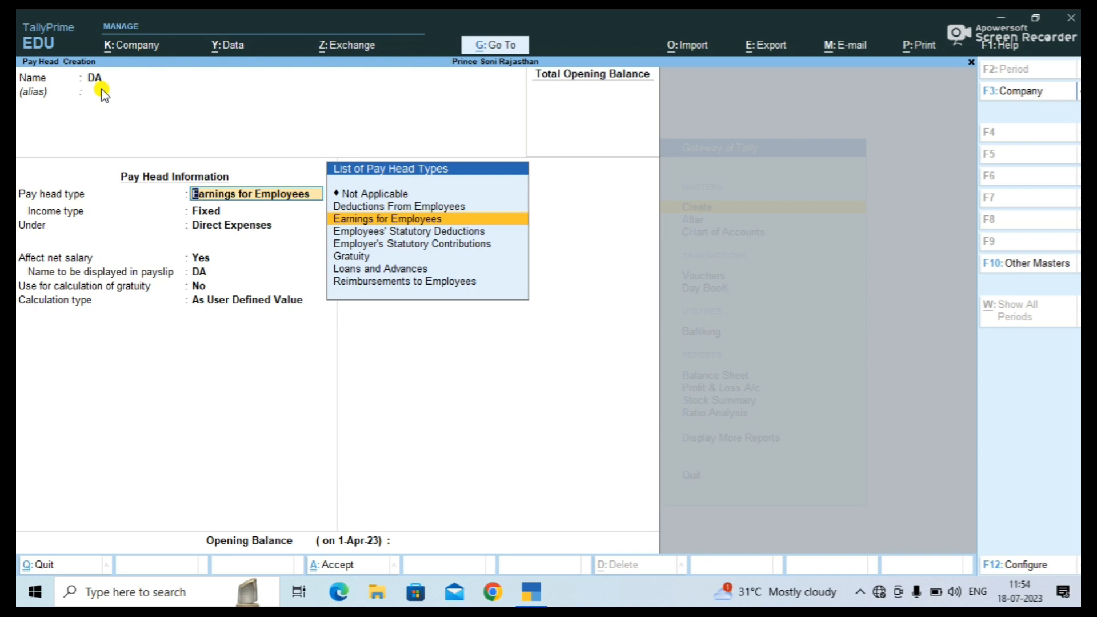
pyautogui.press('Return')
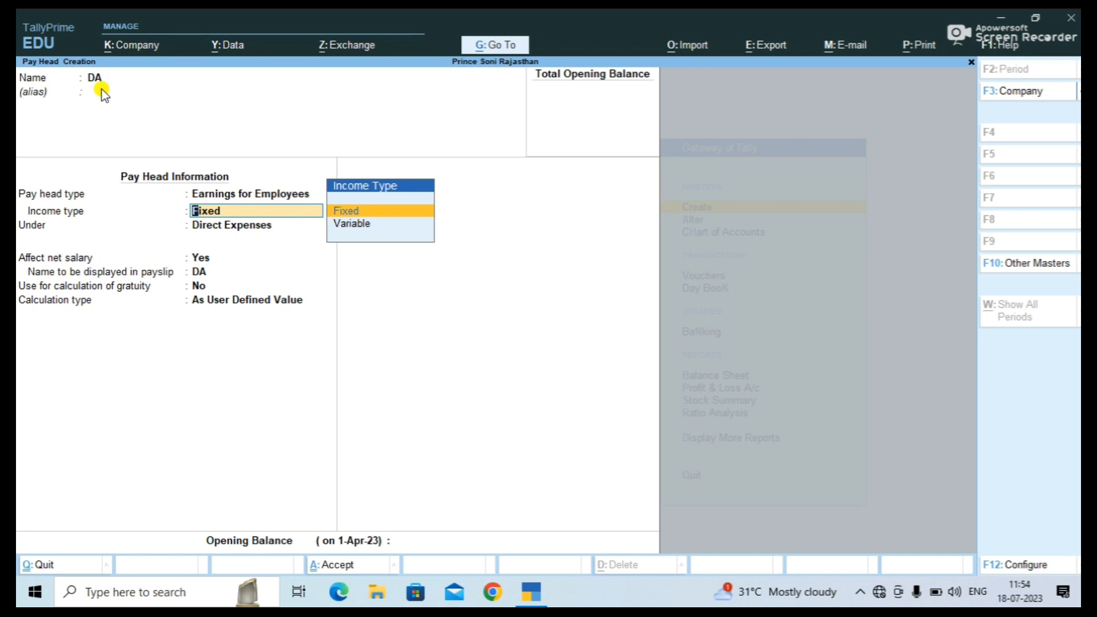
pyautogui.press('Return')
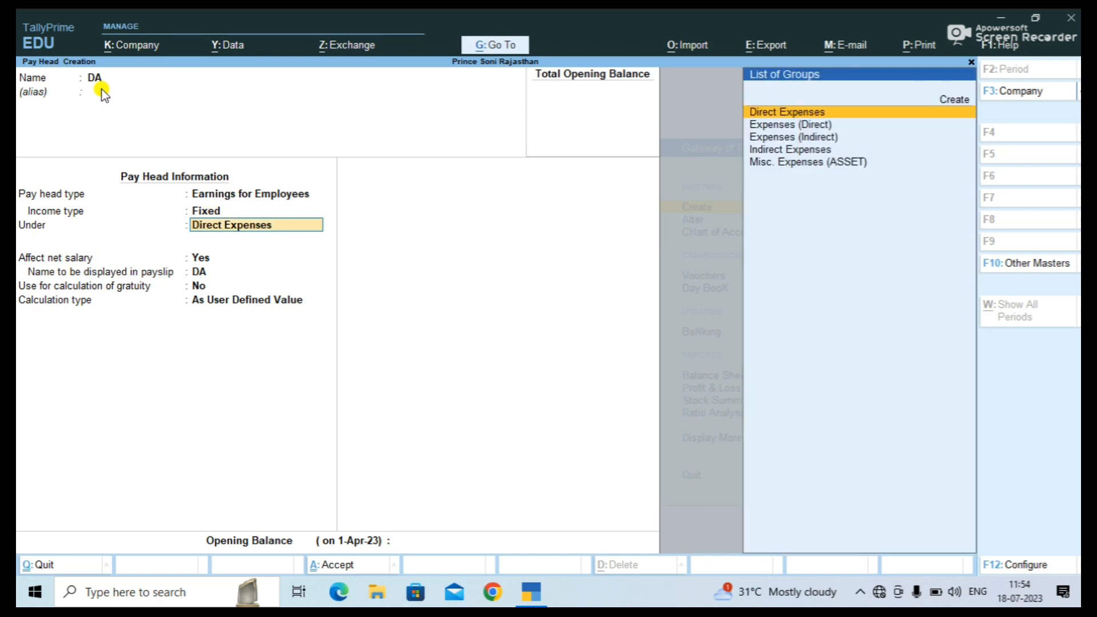
# Put DA under Indirect Expenses, affecting net salary, with As Computed Value calculation.
pyautogui.press('Down')
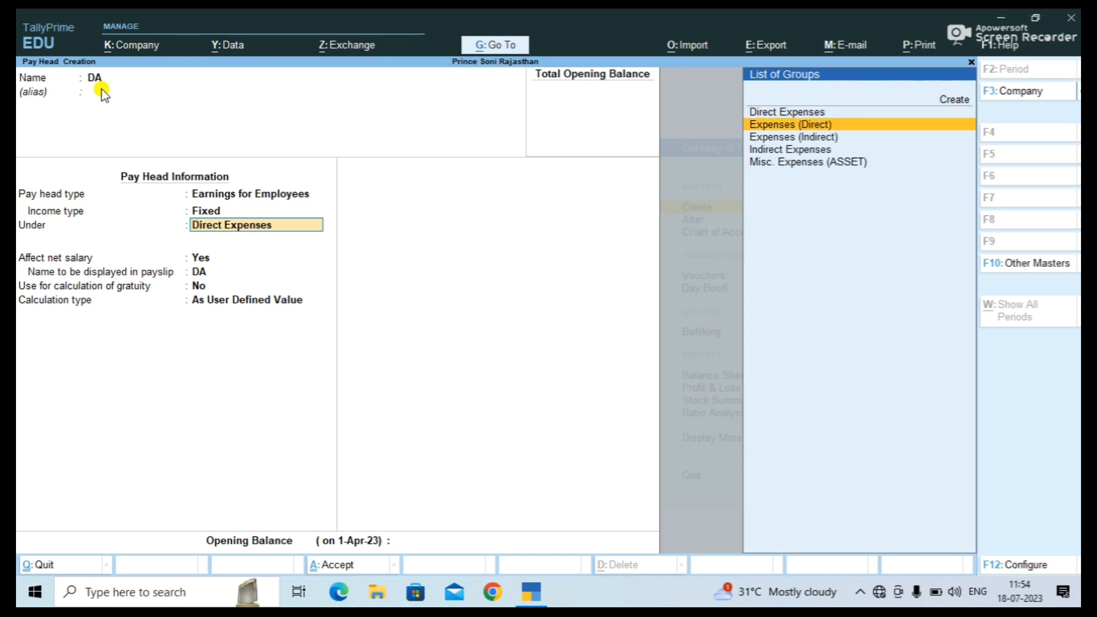
pyautogui.press('Down')
pyautogui.press('Return')
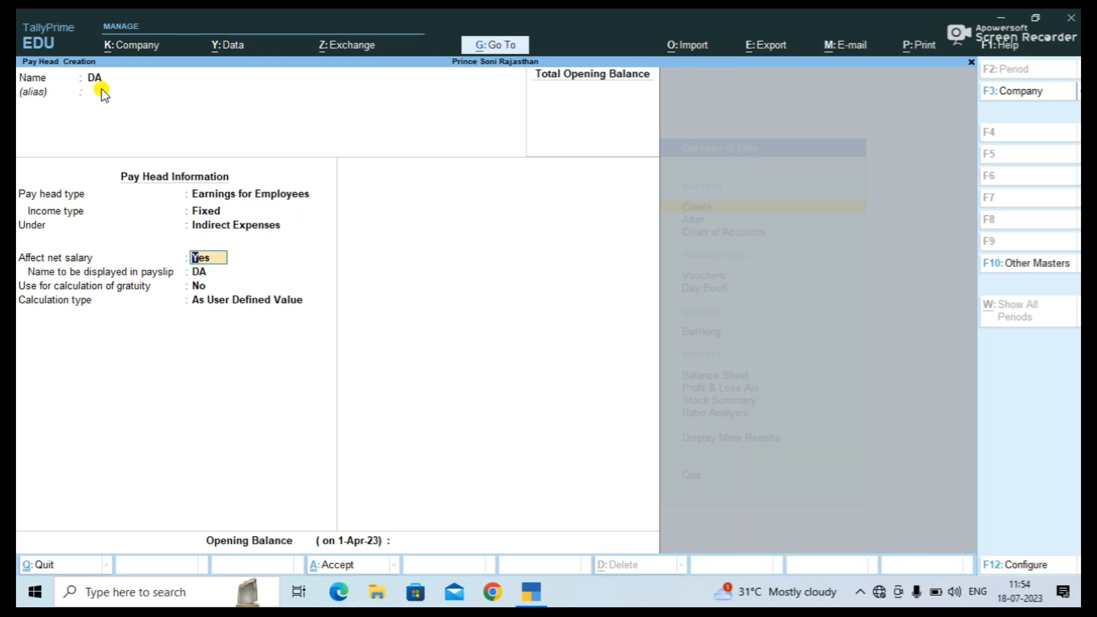
pyautogui.press('Return')
pyautogui.press('Return')
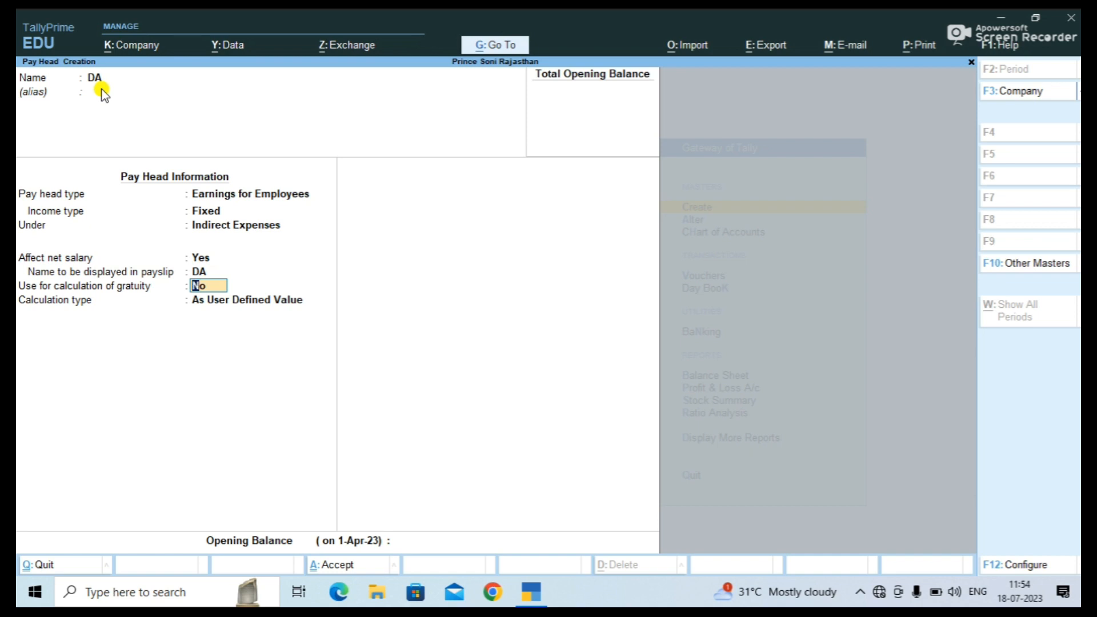
pyautogui.press('Return')
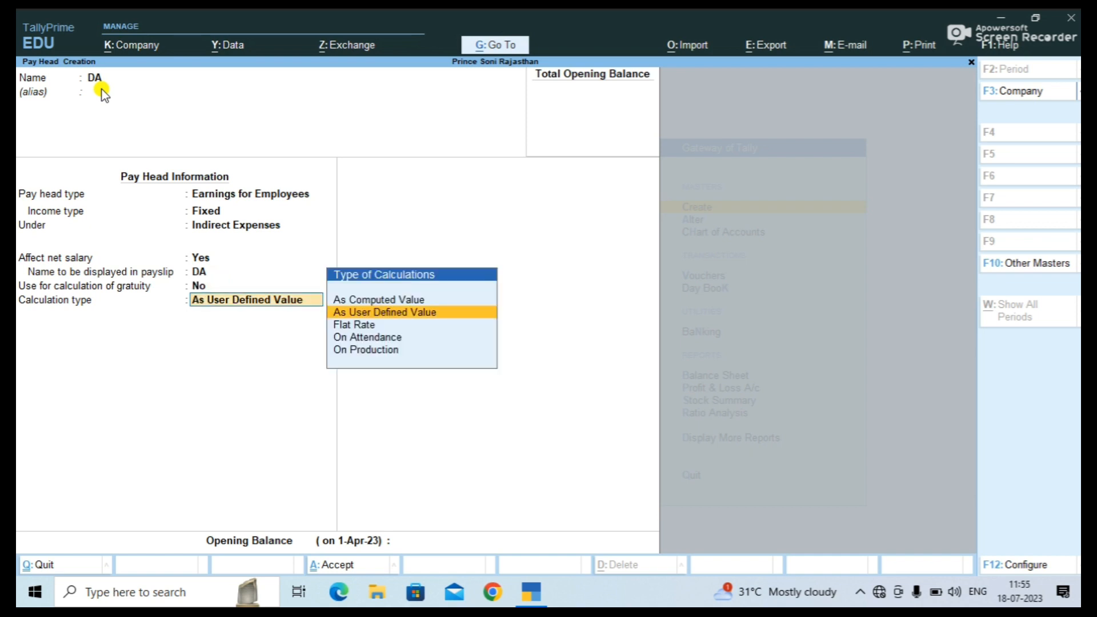
pyautogui.press('Down')
pyautogui.press('Down')
pyautogui.press('Down')
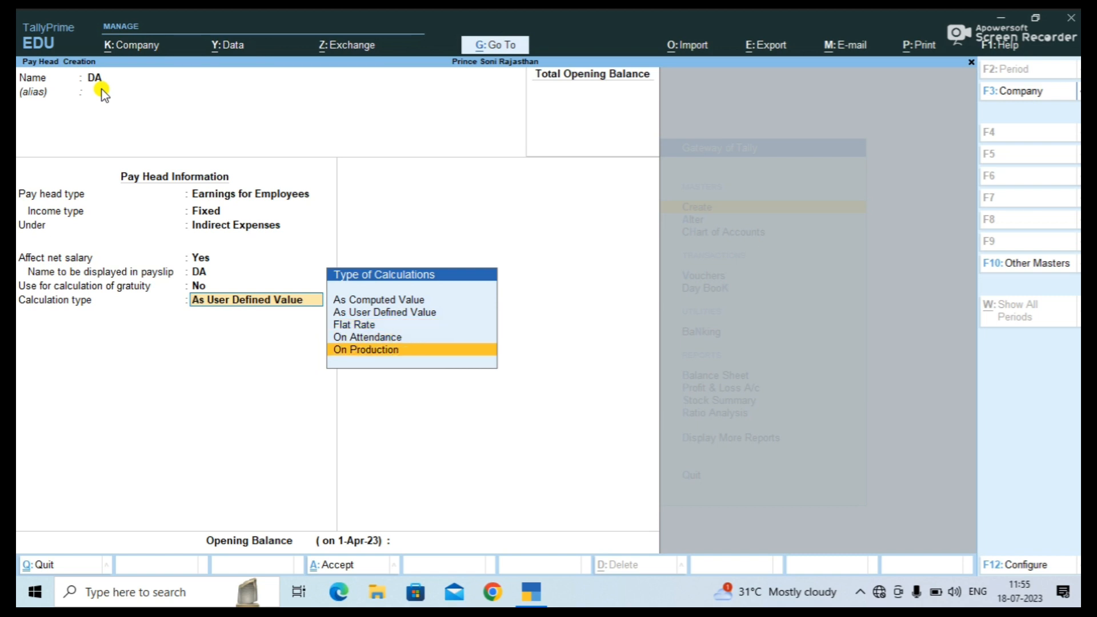
pyautogui.press('Up')
pyautogui.press('Up')
pyautogui.press('Up')
pyautogui.press('Up')
pyautogui.press('Return')
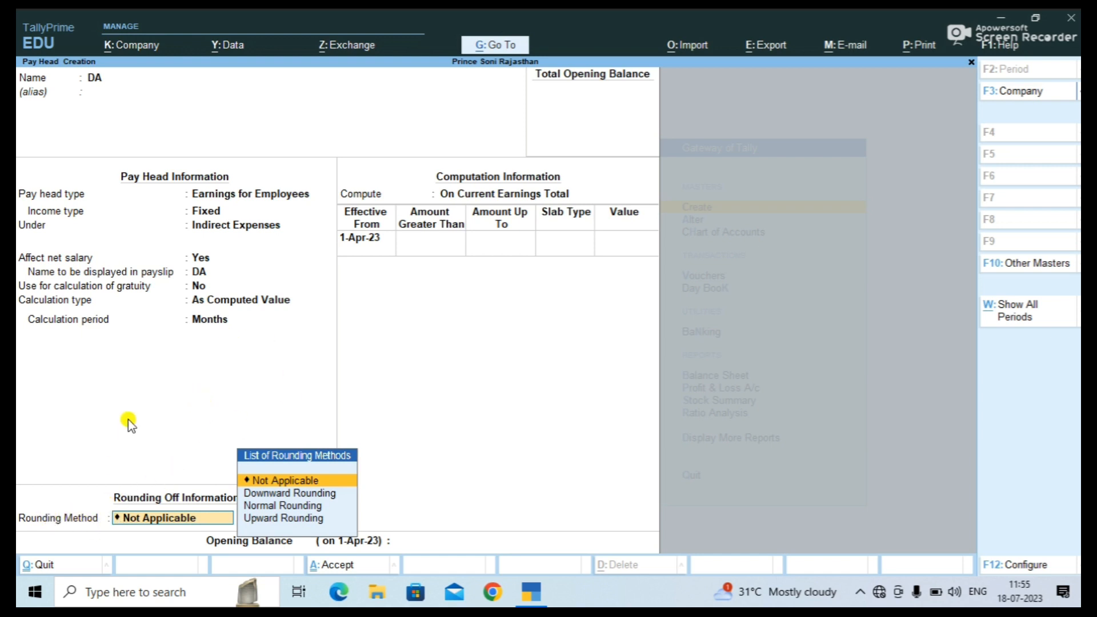
# Set DA to Normal Rounding, computed On Specified Formula of Basic Salary from 1-Apr-23.
pyautogui.press('Down')
pyautogui.press('Down')
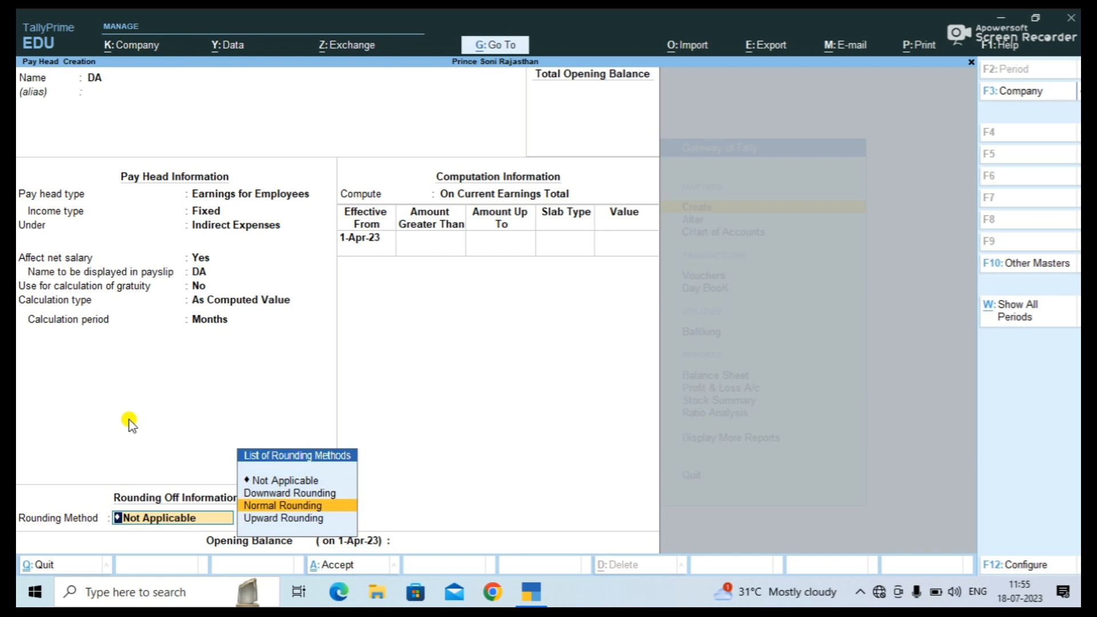
pyautogui.press('Return')
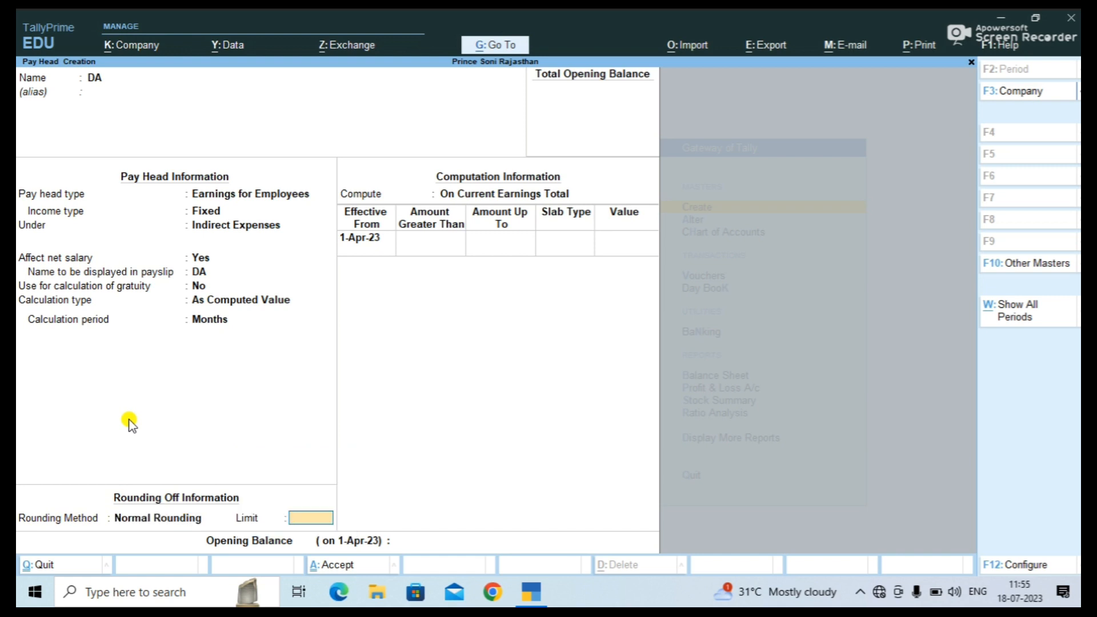
pyautogui.press('Return')
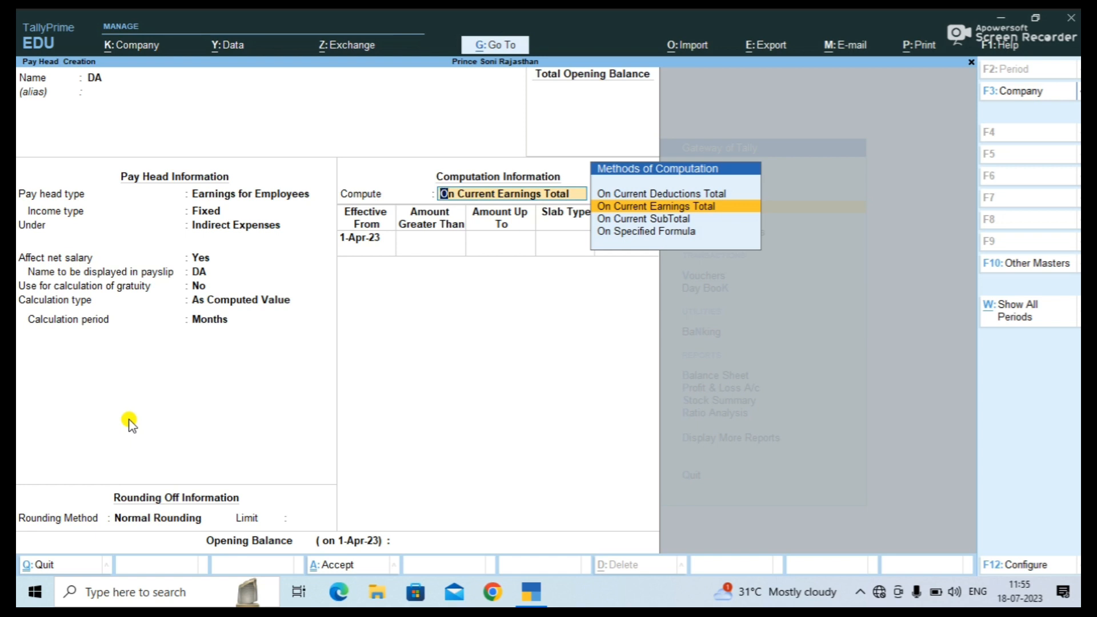
pyautogui.press('Down')
pyautogui.press('Down')
pyautogui.press('Return')
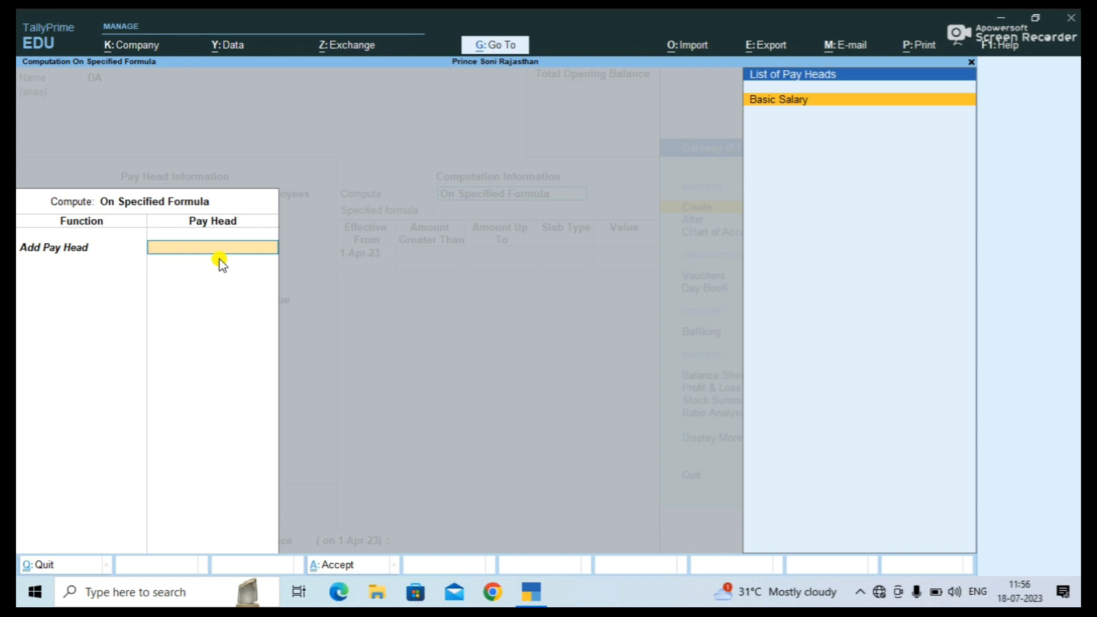
pyautogui.press('Return')
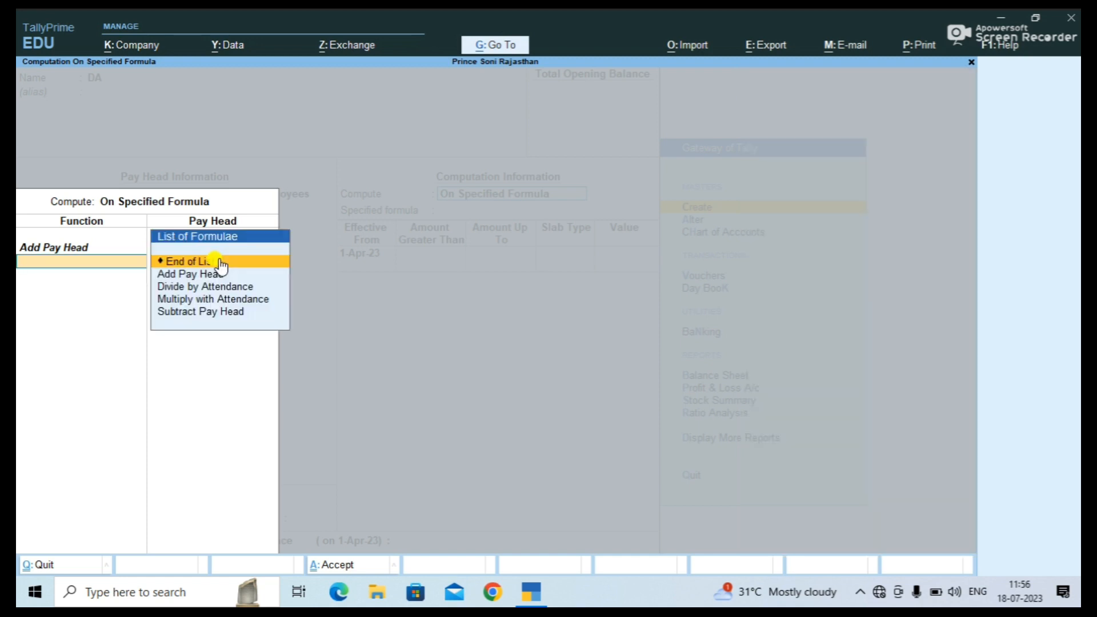
pyautogui.press('Return')
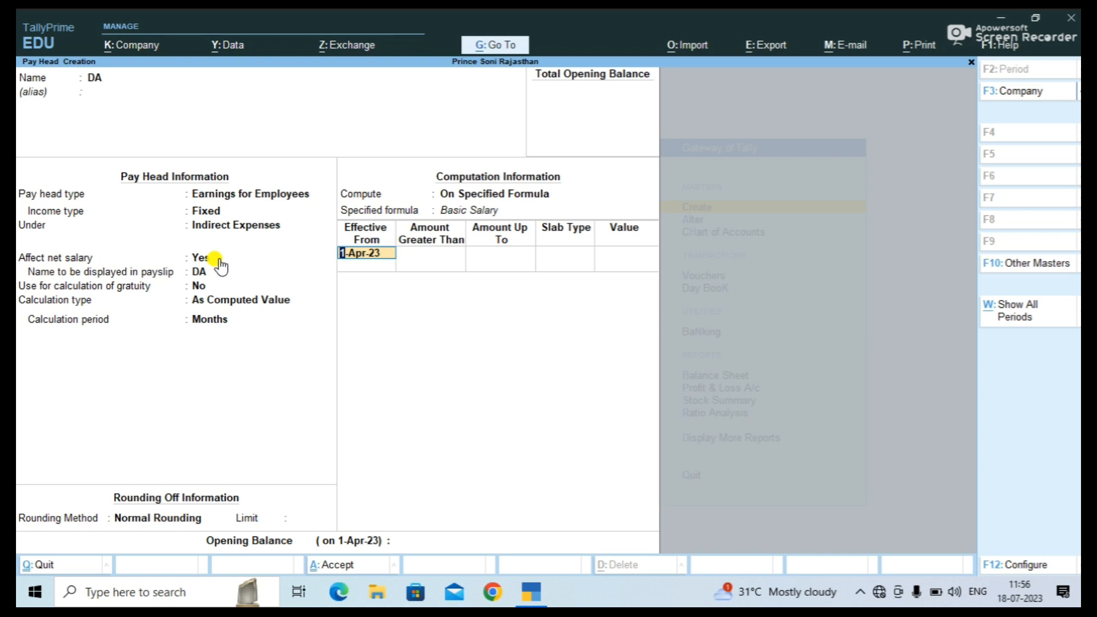
pyautogui.press('Return')
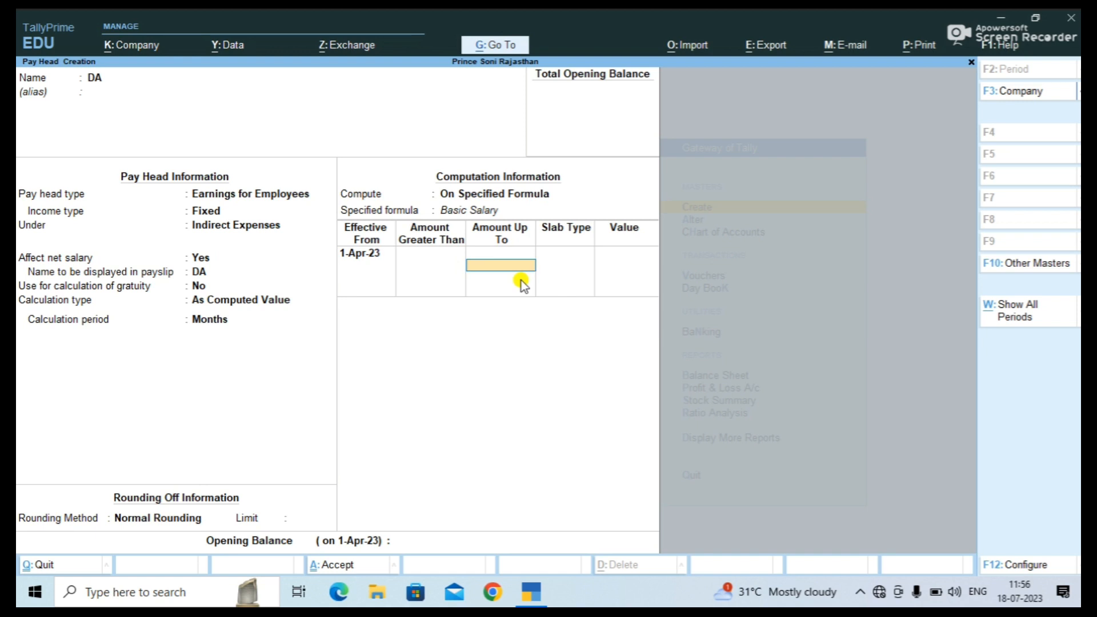
# Add a first DA slab of 8 Percentage for amounts up to 35,000.
pyautogui.write('35000')
pyautogui.press('Return')
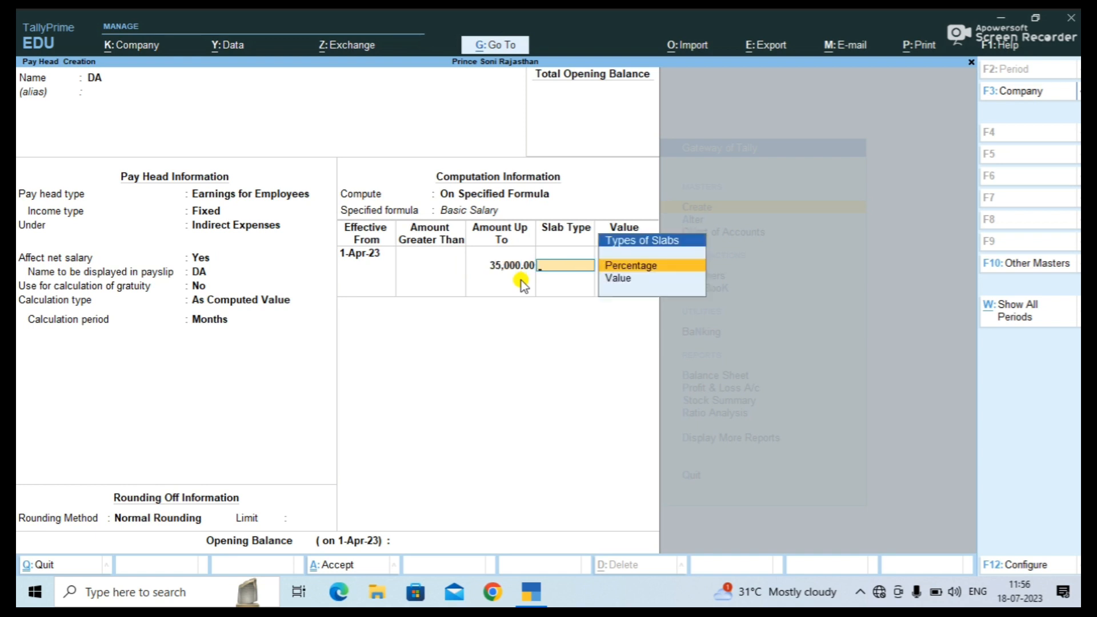
pyautogui.press('Return')
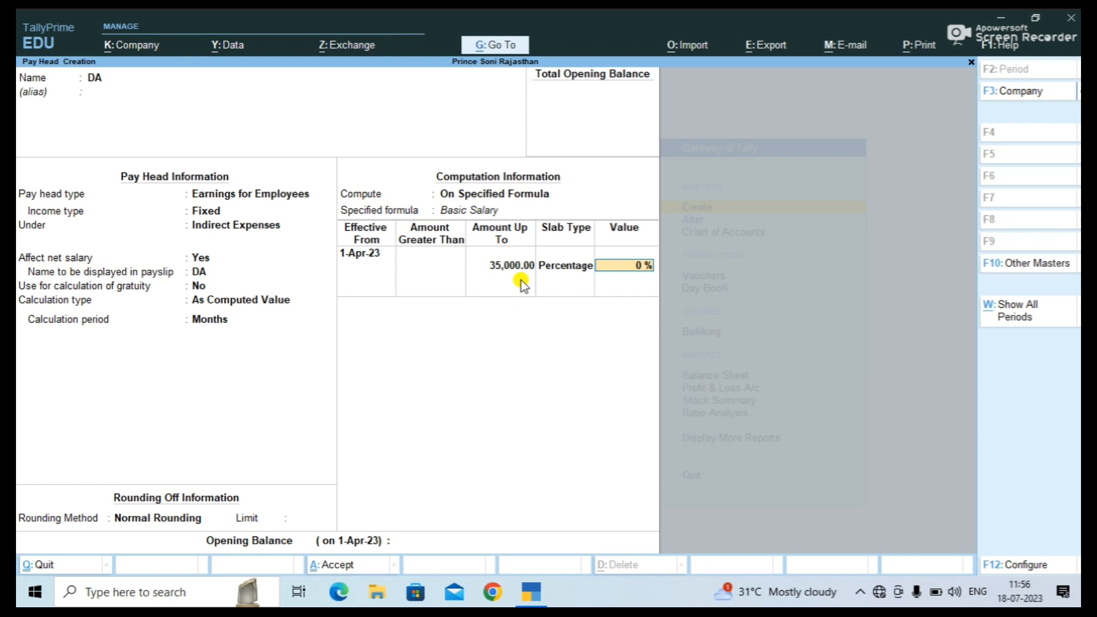
pyautogui.press('BackSpace')
pyautogui.press('Down')
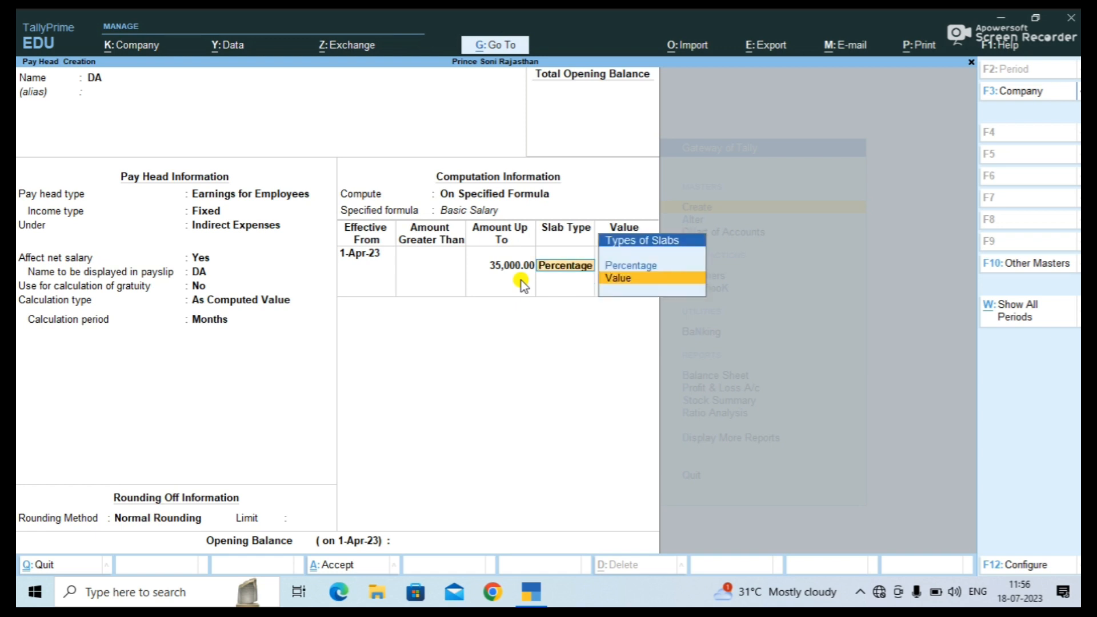
pyautogui.press('Up')
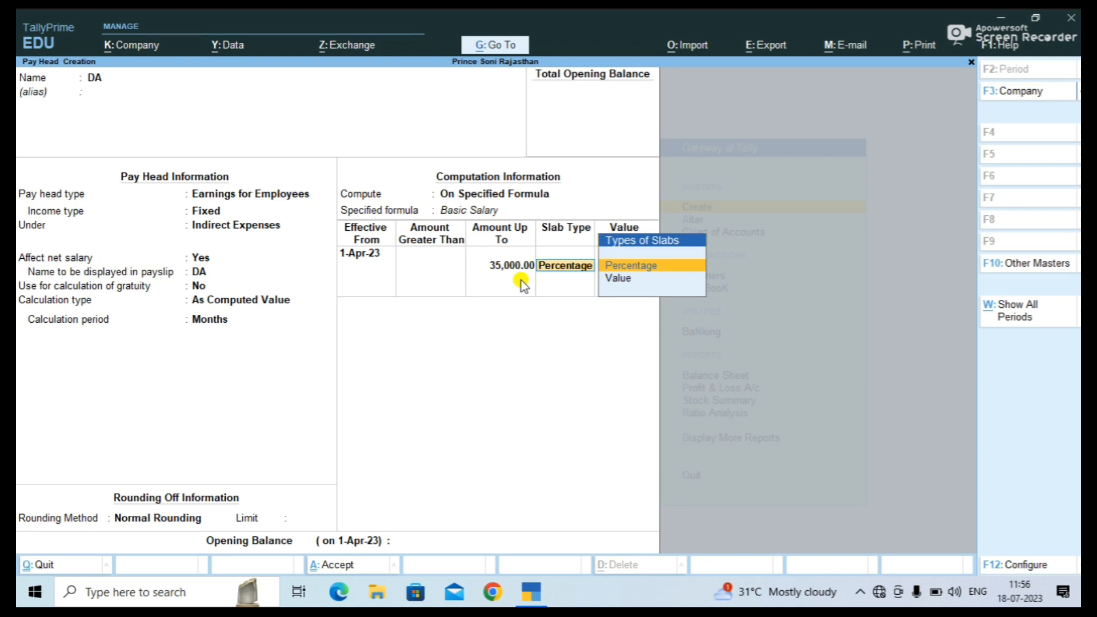
pyautogui.press('Return')
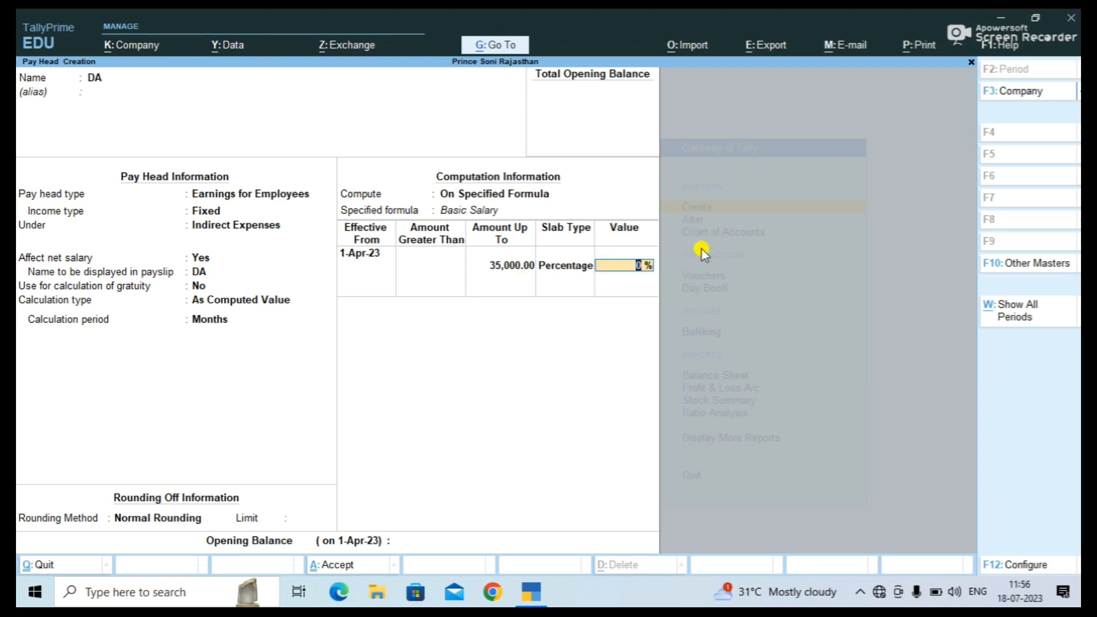
pyautogui.write('8')
pyautogui.press('Return')
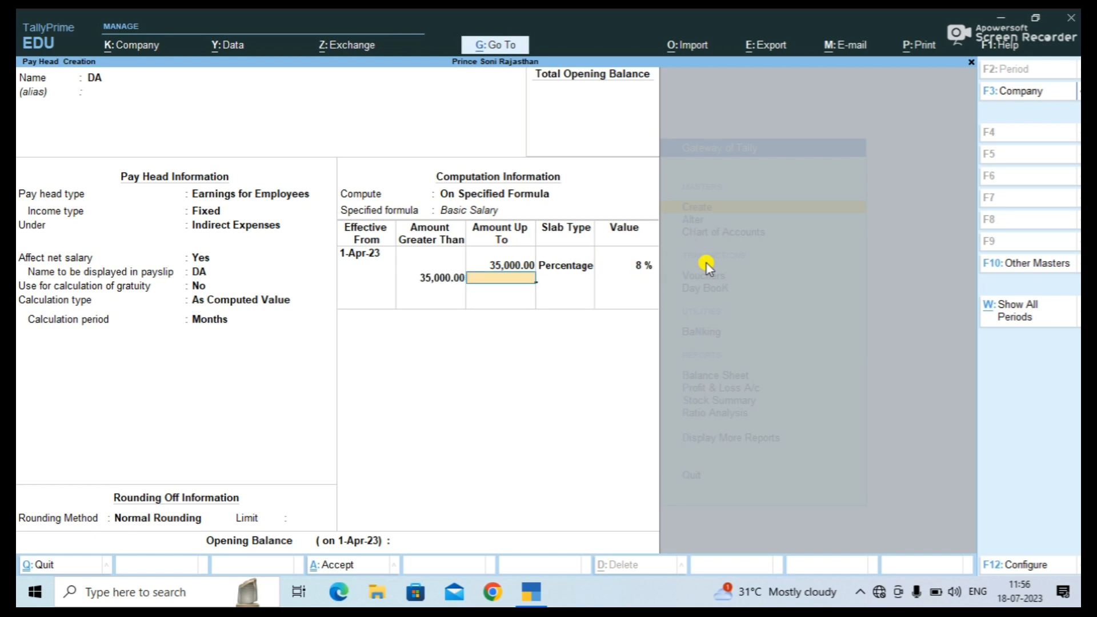
# Add an open-ended 5 Percentage slab above 35,000 and finish DA's slab table.
pyautogui.press('Return')
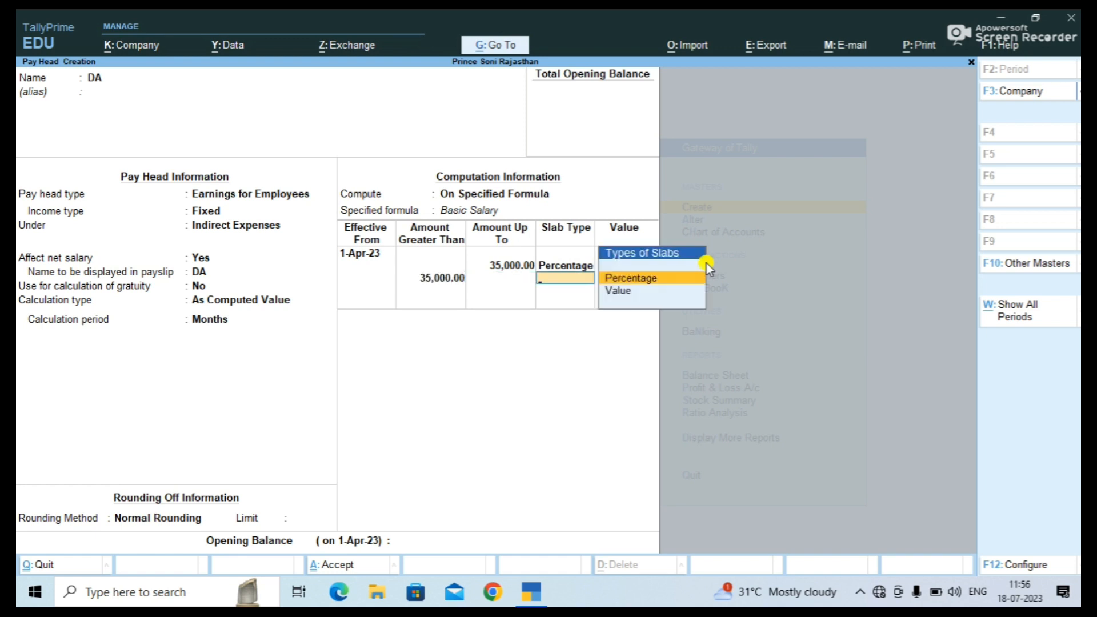
pyautogui.press('Return')
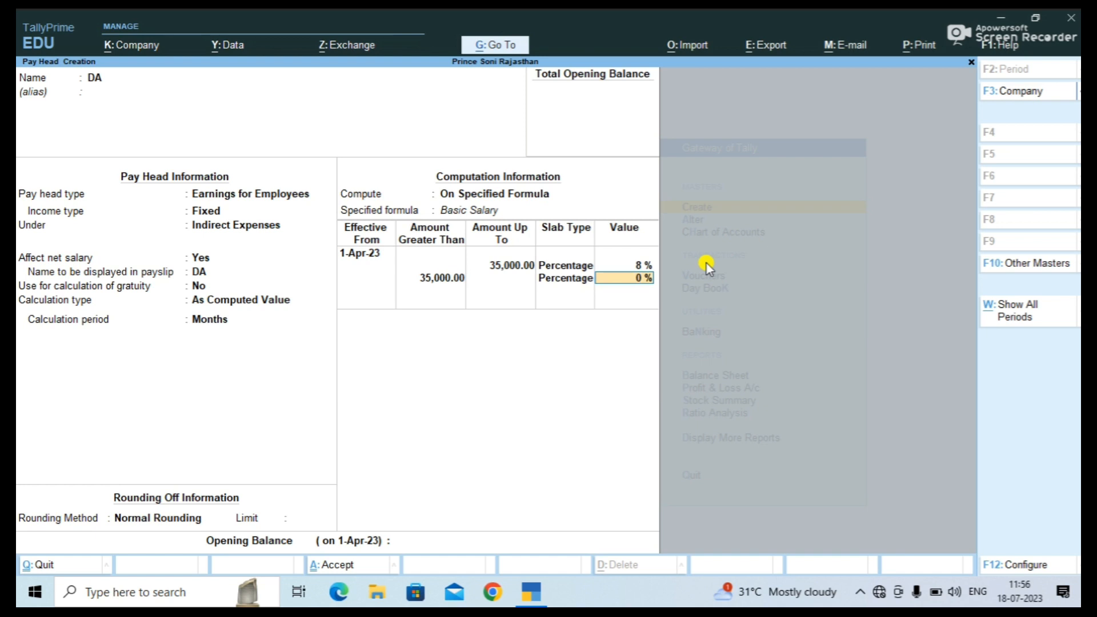
pyautogui.write('5')
pyautogui.press('Return')
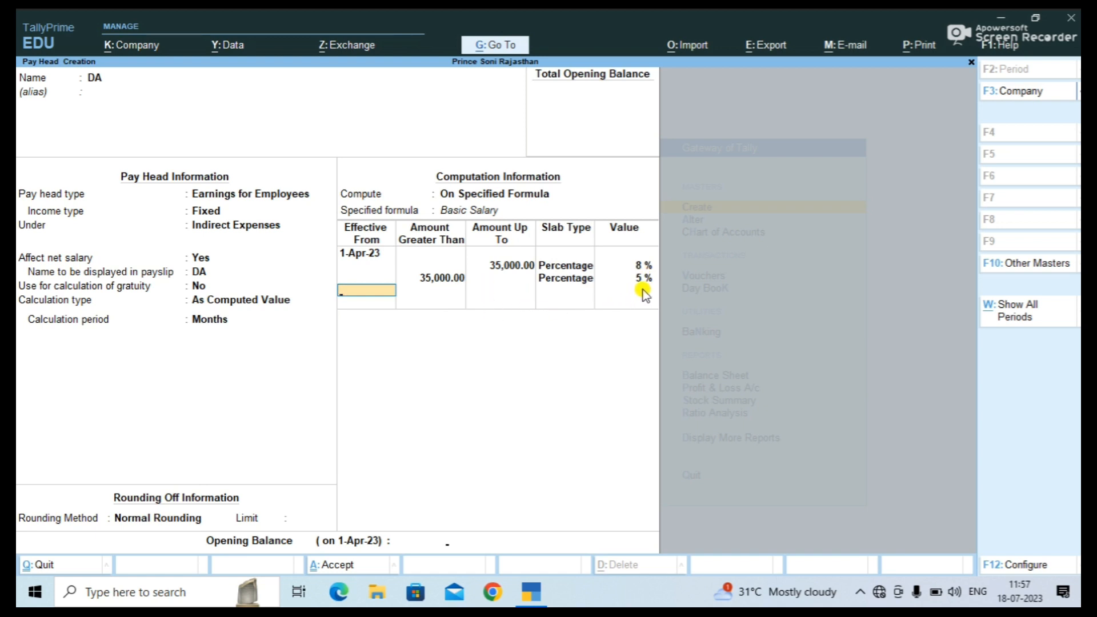
pyautogui.press('Return')
pyautogui.press('Return')
pyautogui.press('Return')
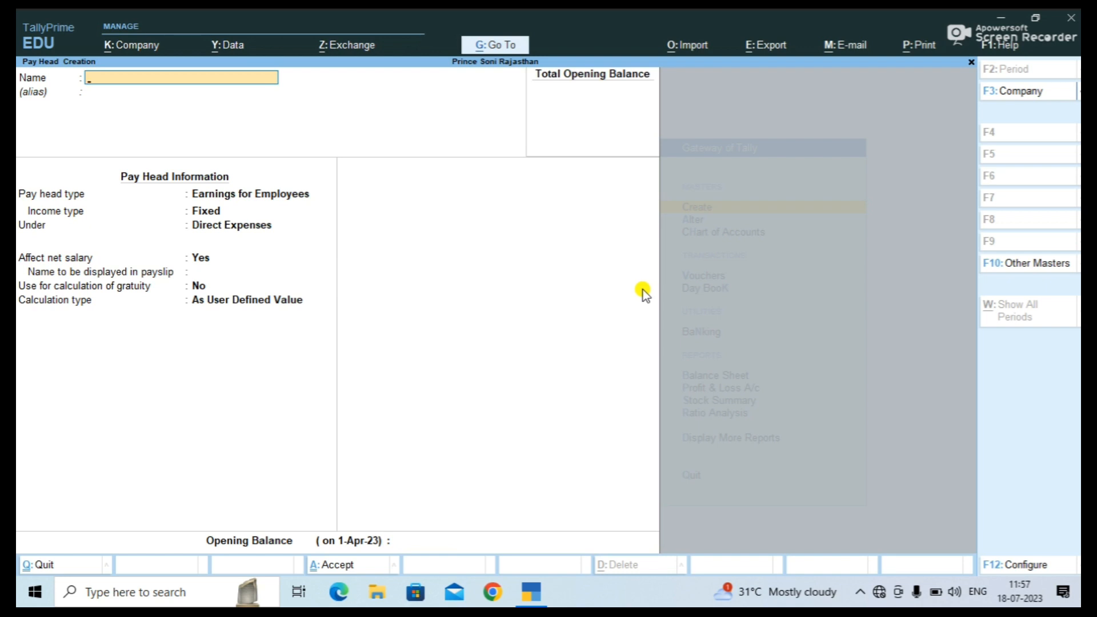
# Name the new pay head TA as a Fixed Earnings for Employees type.
pyautogui.write('TA')
pyautogui.press('Return')
pyautogui.press('Return')
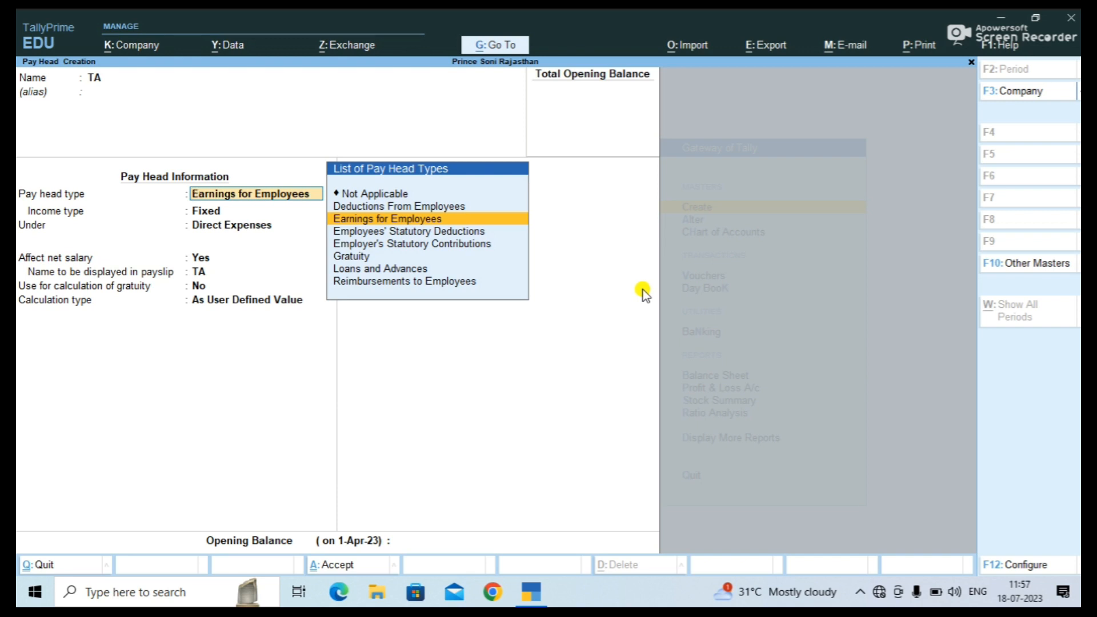
pyautogui.press('Return')
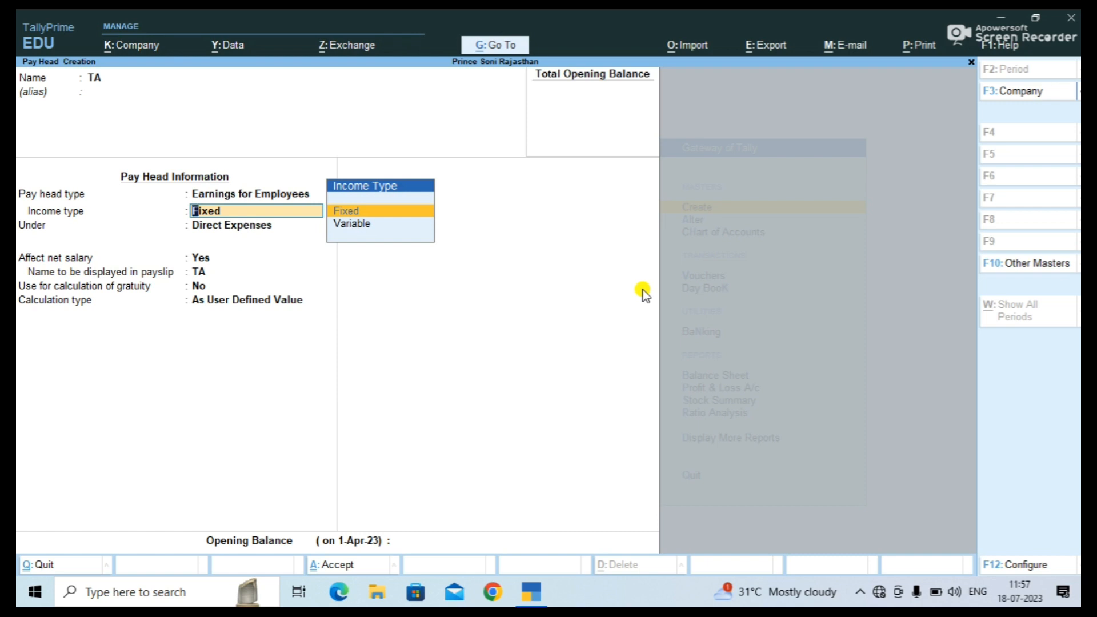
pyautogui.press('Return')
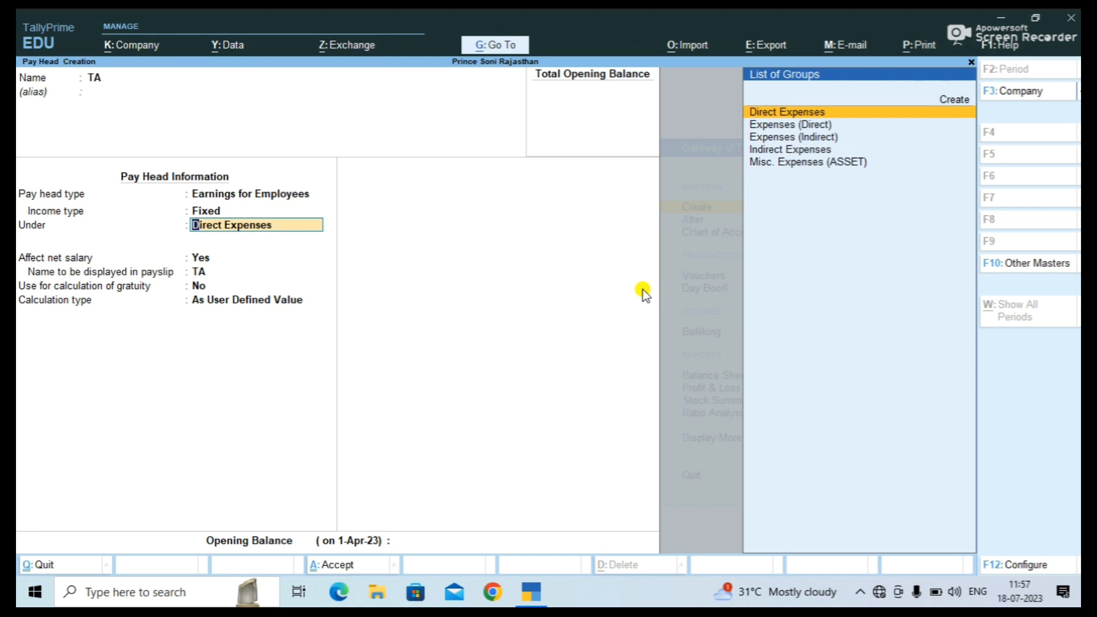
# Put TA under Indirect Expenses, affecting net salary, with As Computed Value calculation.
pyautogui.press('Down')
pyautogui.press('Down')
pyautogui.press('Down')
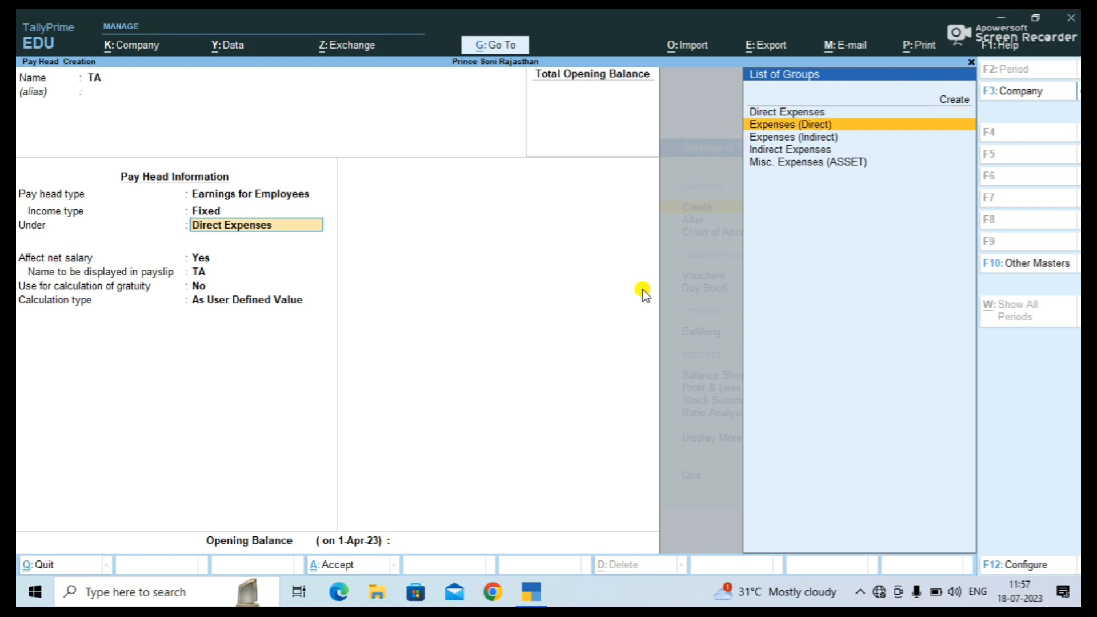
pyautogui.press('Return')
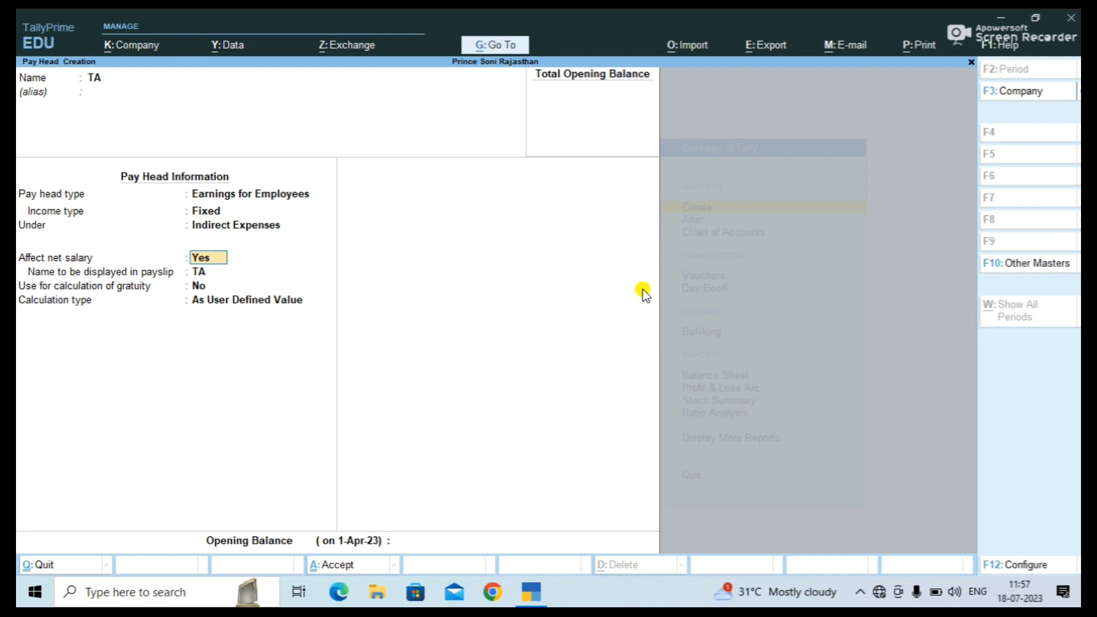
pyautogui.press('Return')
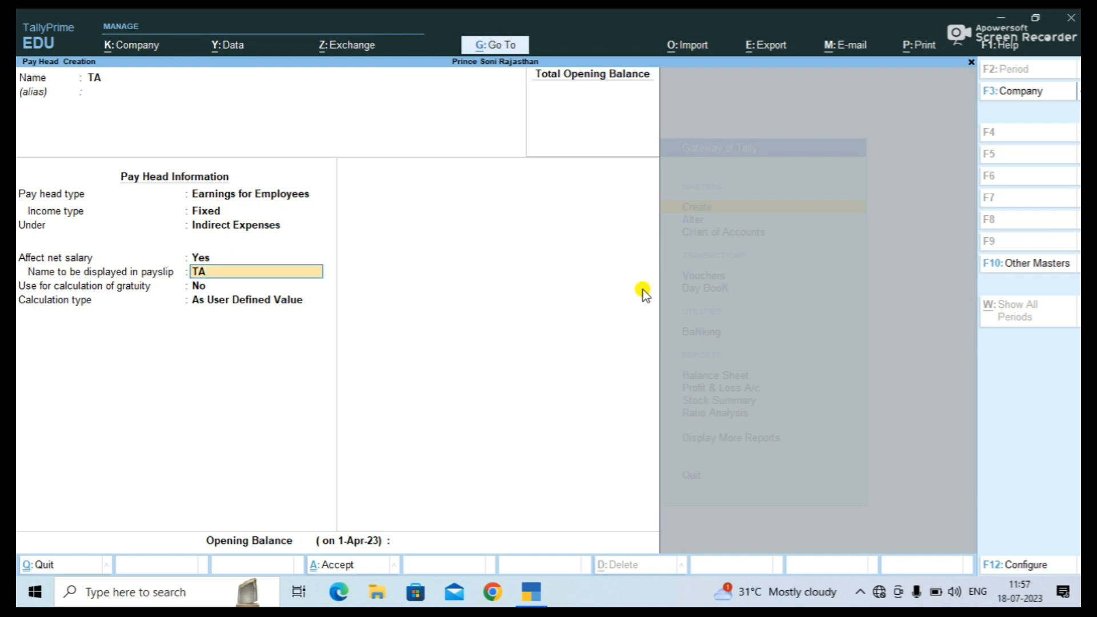
pyautogui.press('Return')
pyautogui.press('Return')
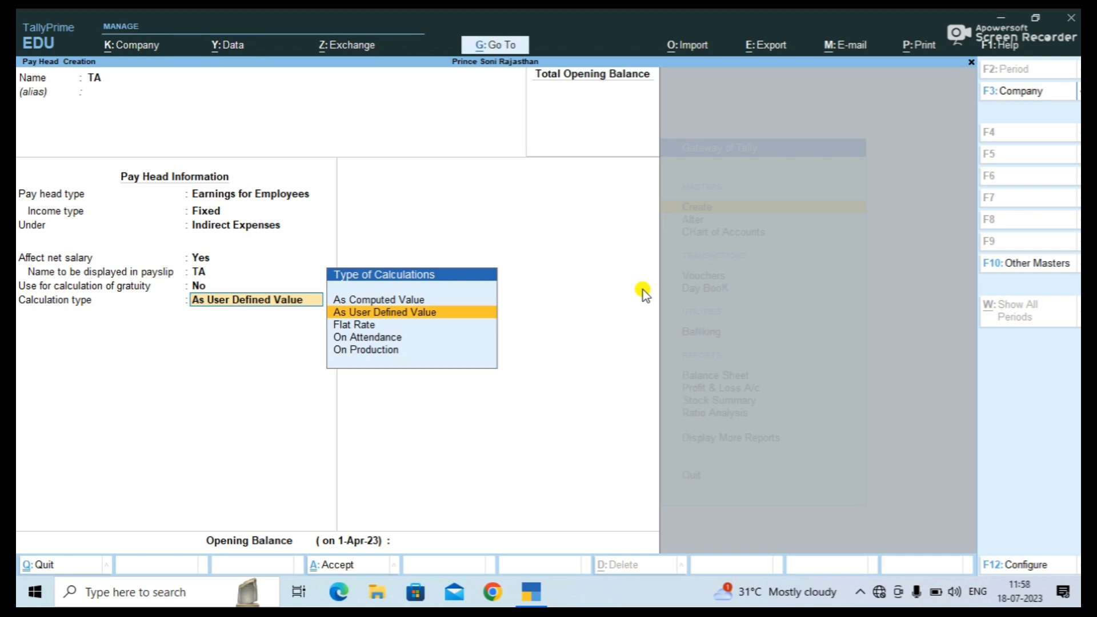
pyautogui.press('Up')
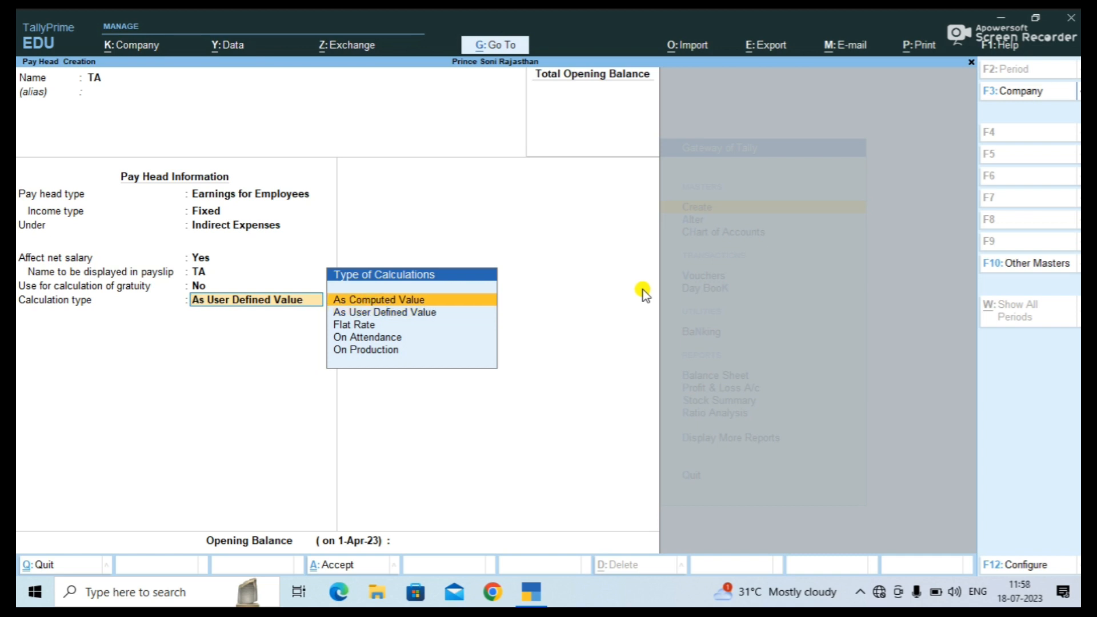
pyautogui.press('Return')
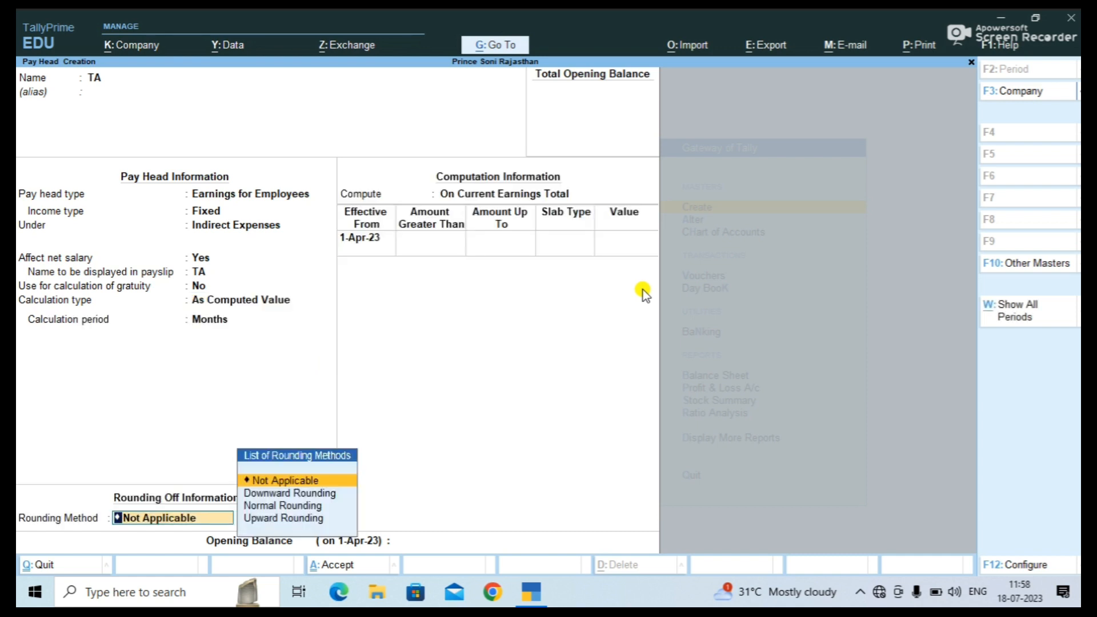
# Give TA Normal Rounding with no limit, computed on a formula of Basic Salary only.
pyautogui.press('Down')
pyautogui.press('Down')
pyautogui.press('Return')
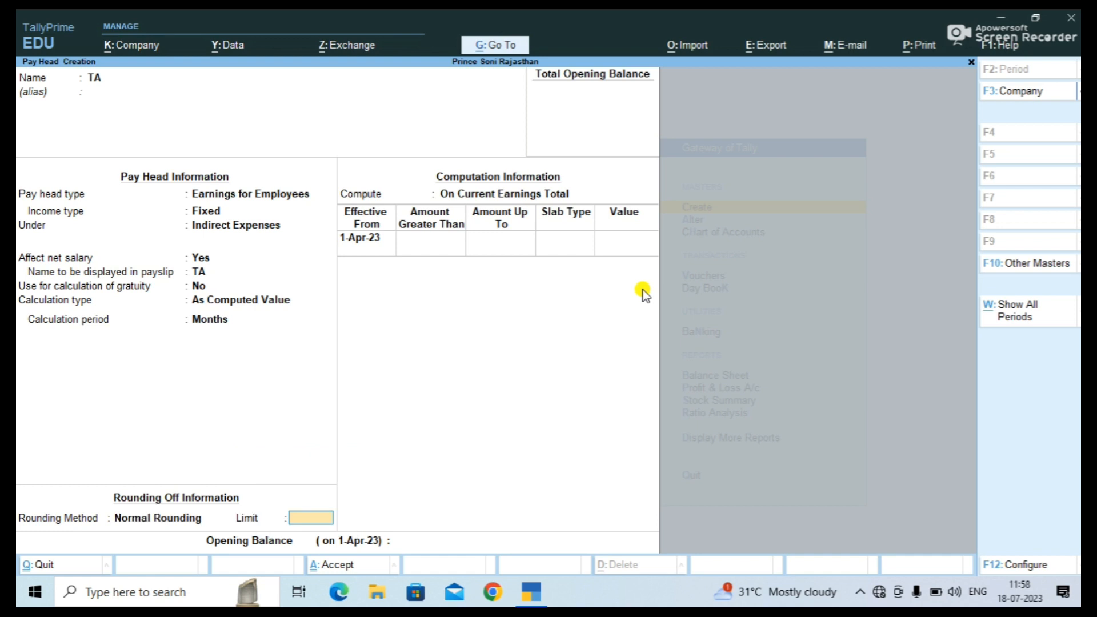
pyautogui.press('Return')
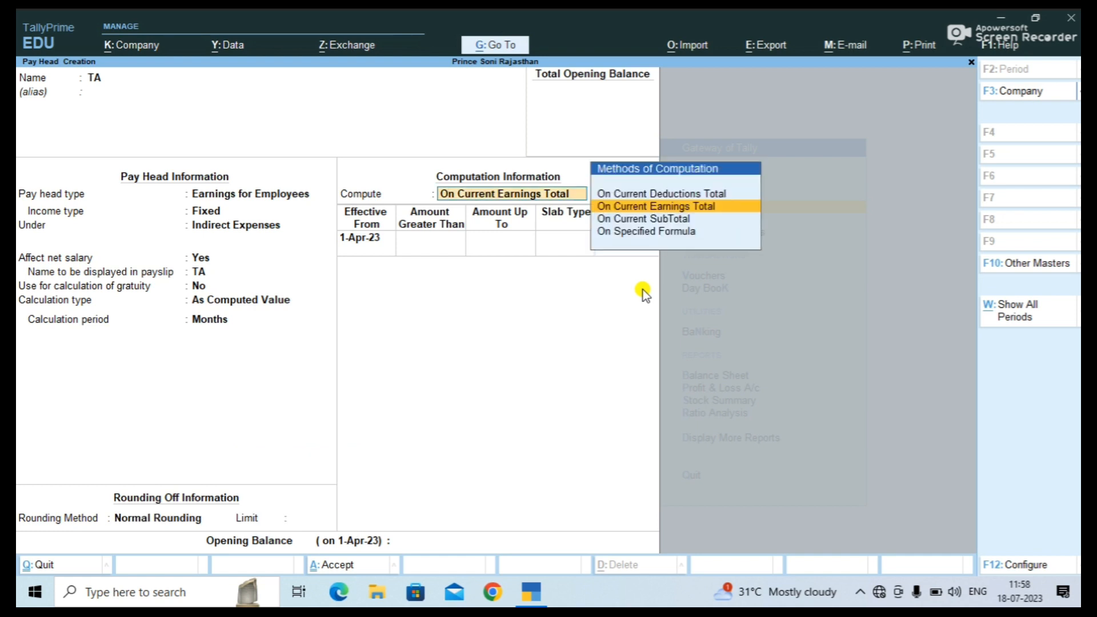
pyautogui.press('Down')
pyautogui.press('Down')
pyautogui.press('Up')
pyautogui.press('Down')
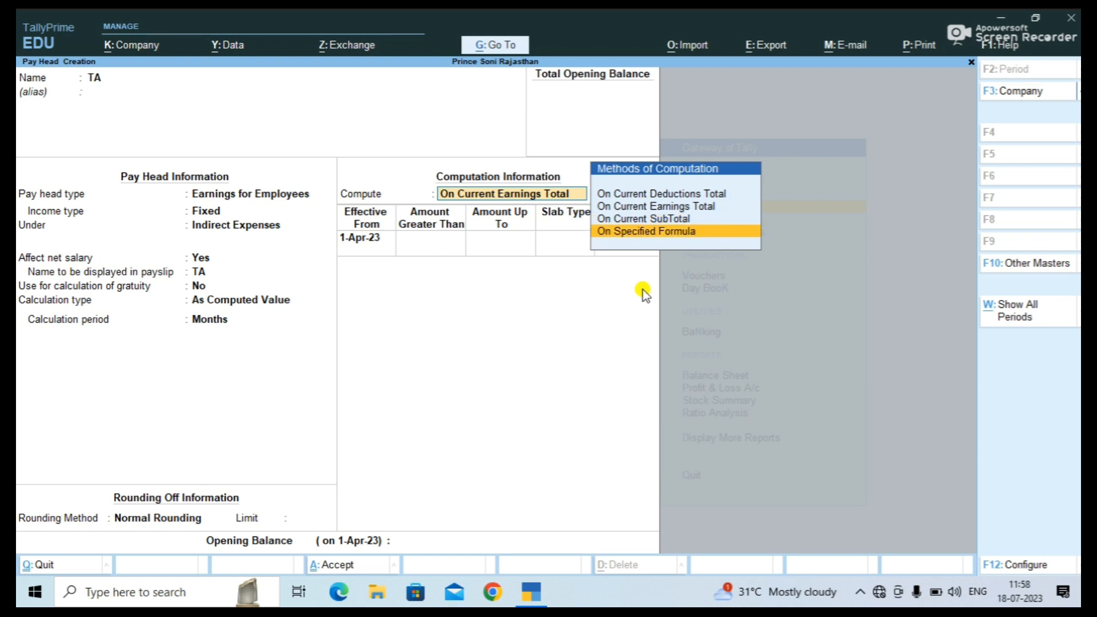
pyautogui.press('Return')
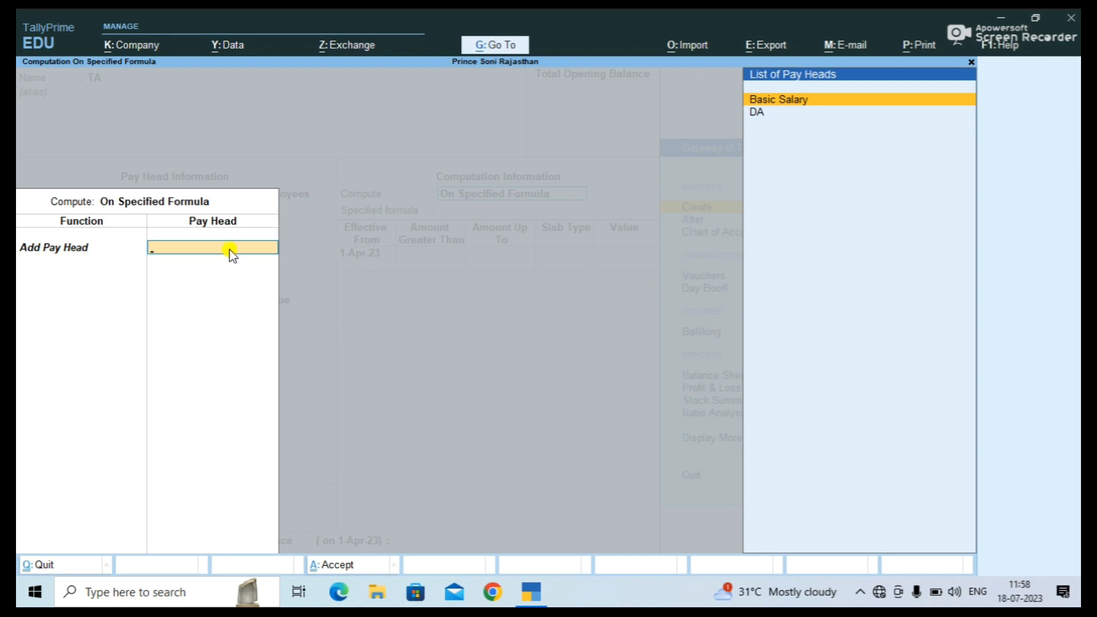
pyautogui.press('Return')
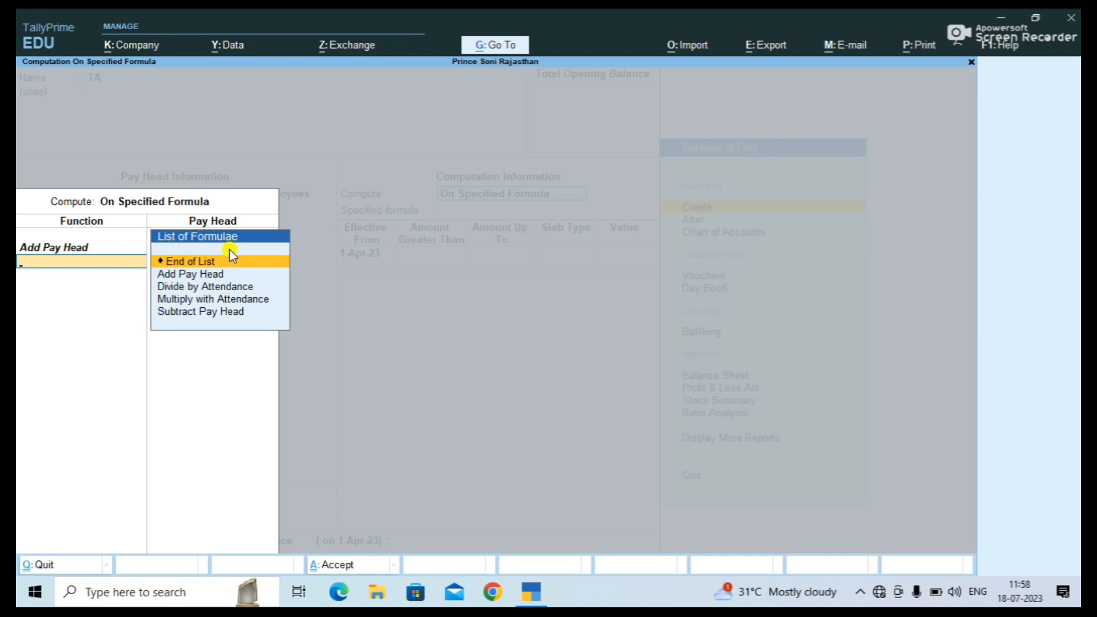
pyautogui.press('Return')
pyautogui.press('Return')
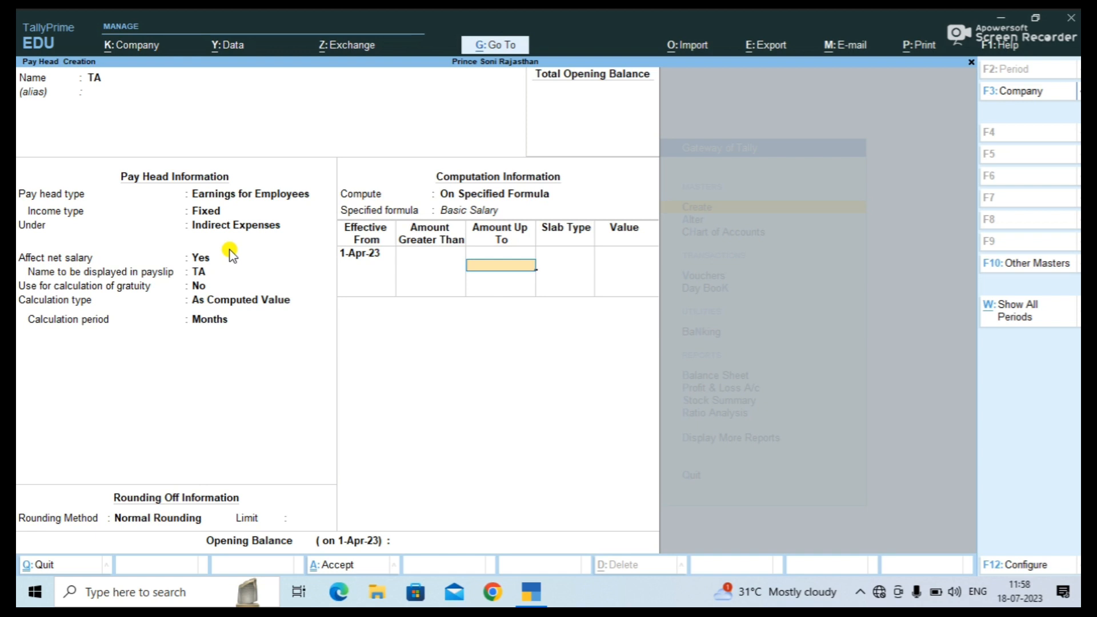
# Add a first TA slab giving a flat Value of 1,000 up to 35,000.
pyautogui.write('35000')
pyautogui.press('Return')
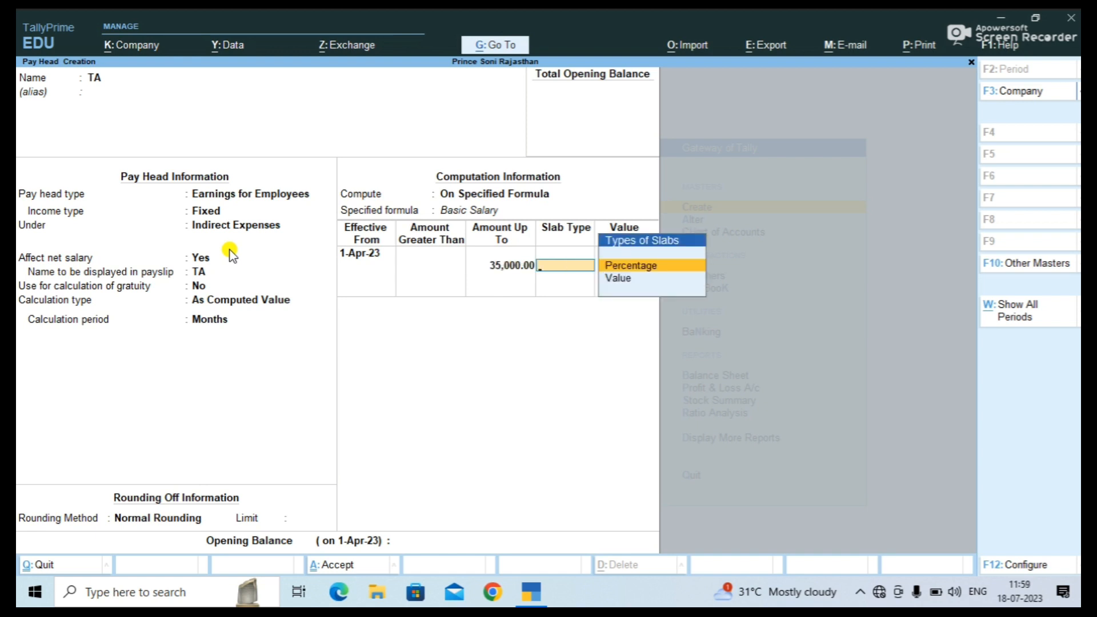
pyautogui.press('Down')
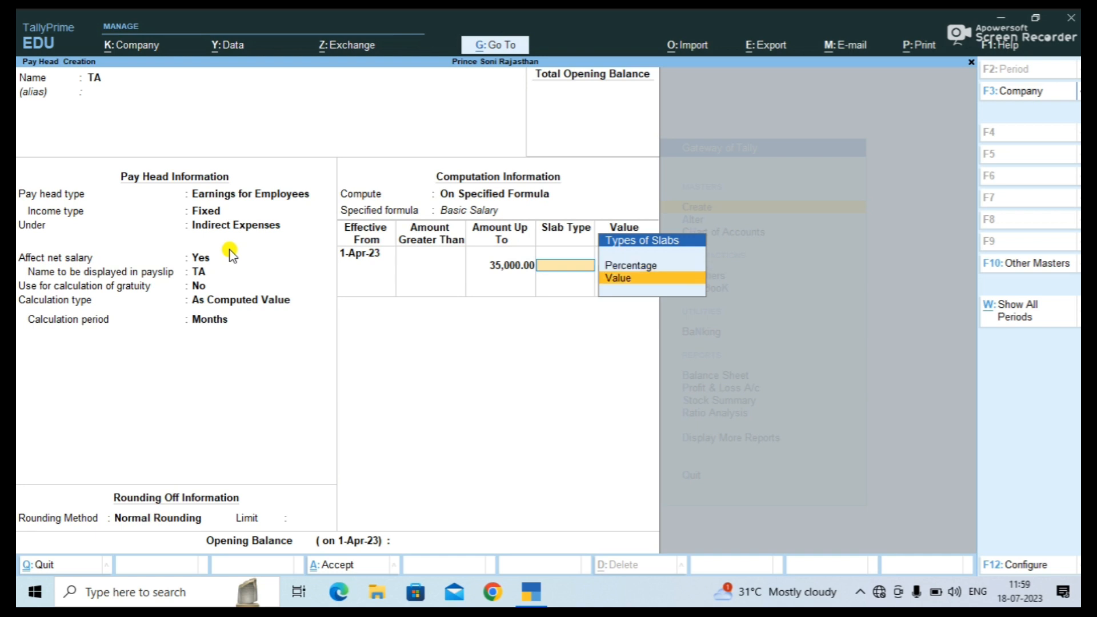
pyautogui.press('Return')
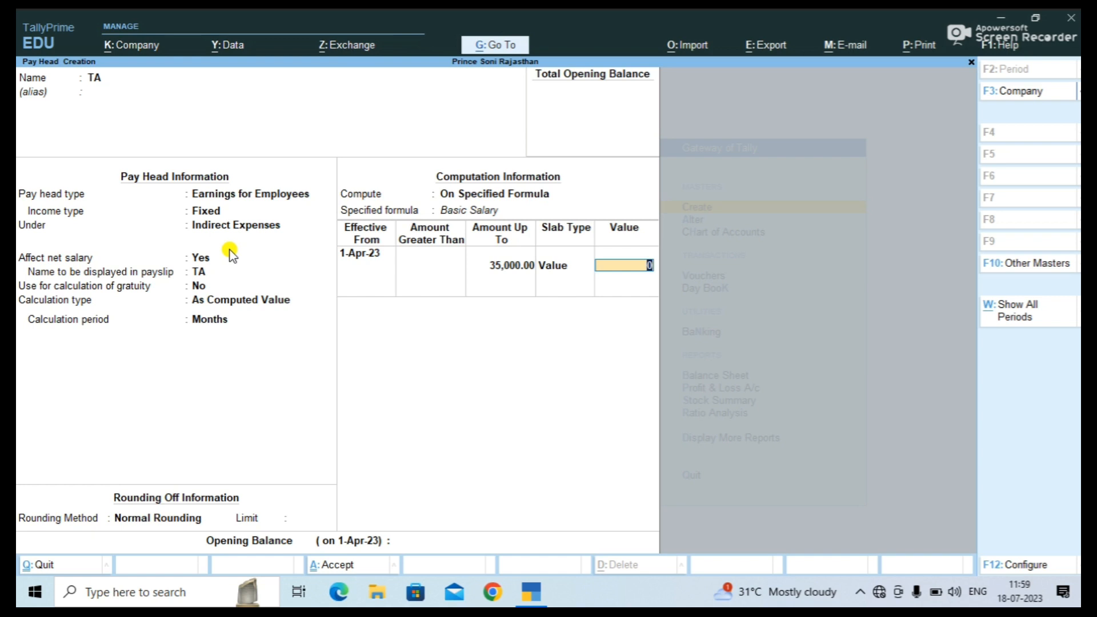
pyautogui.write('1000')
pyautogui.press('Return')
# Add an open-ended 2,000 Value slab above 35,000 and save the TA pay head.
pyautogui.press('Return')
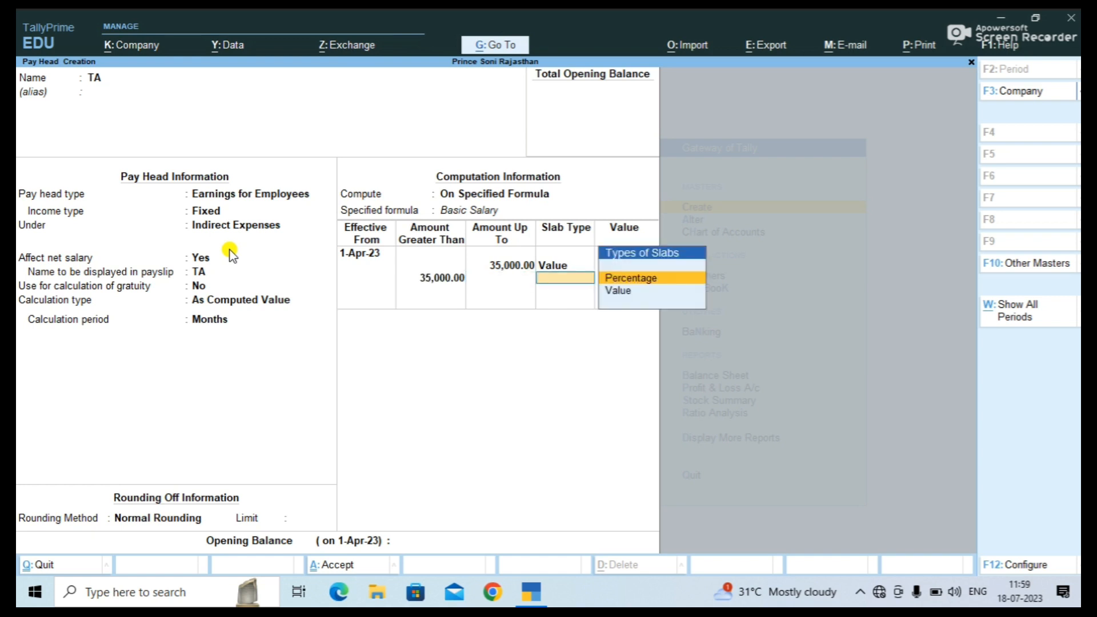
pyautogui.press('Down')
pyautogui.press('Return')
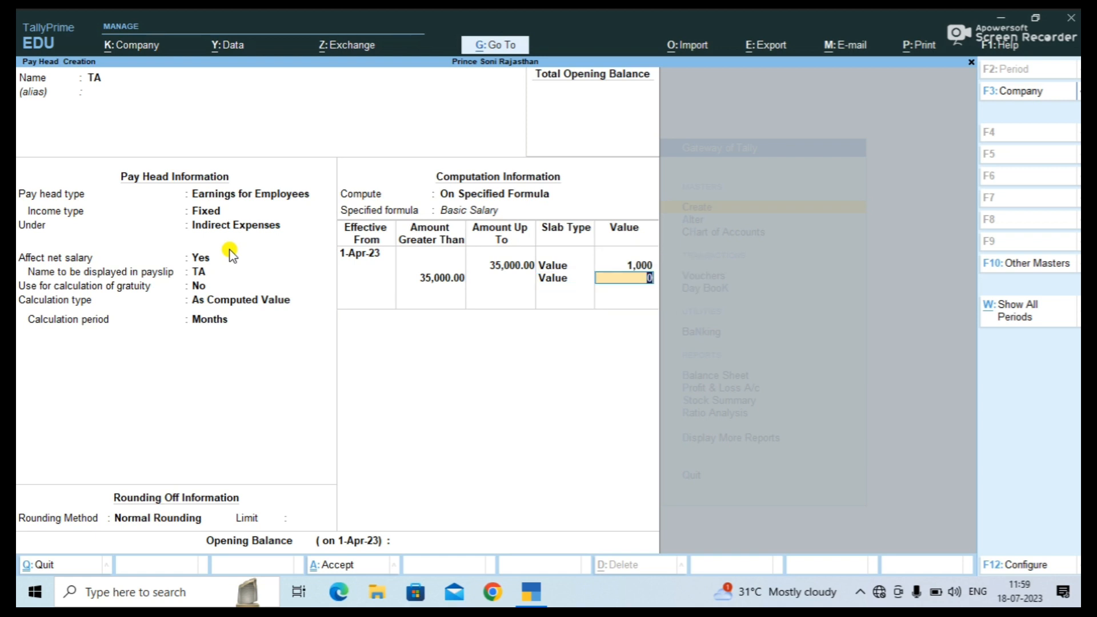
pyautogui.write('2000')
pyautogui.press('Return')
pyautogui.press('Return')
pyautogui.press('Return')
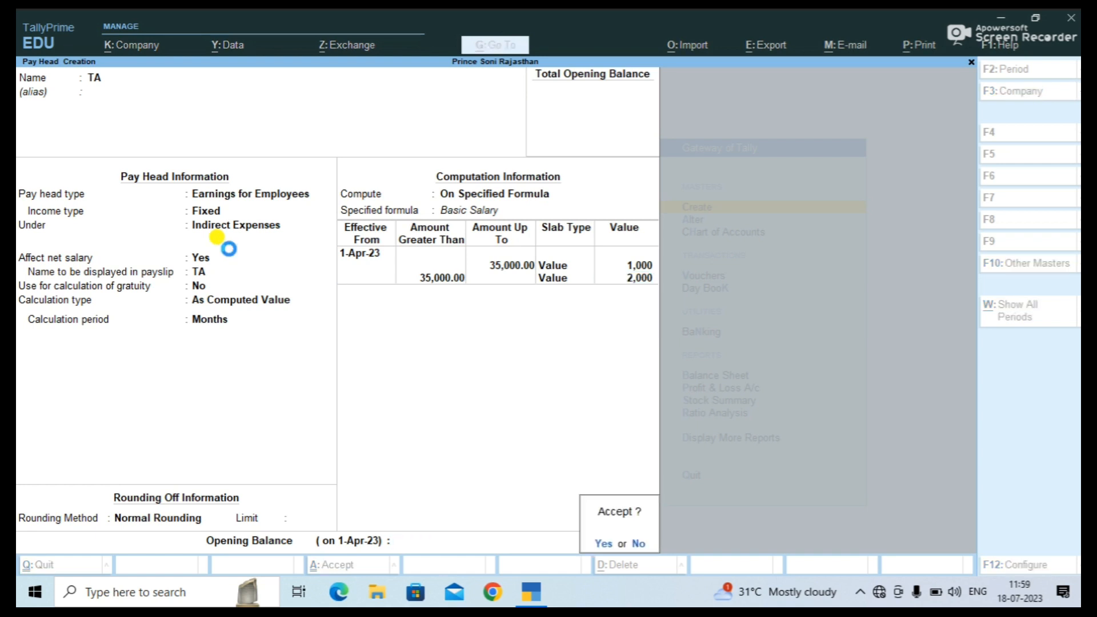
pyautogui.press('Return')
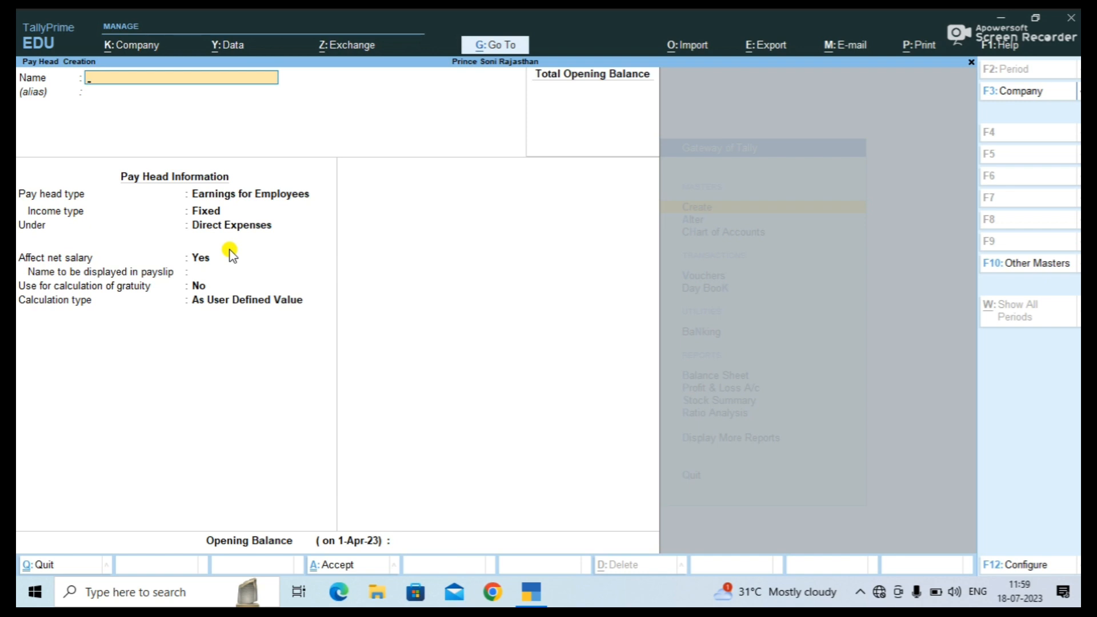
# Name the new pay head HRA as a Fixed Earnings for Employees type.
pyautogui.write('HRA')
pyautogui.press('Return')
pyautogui.press('Return')
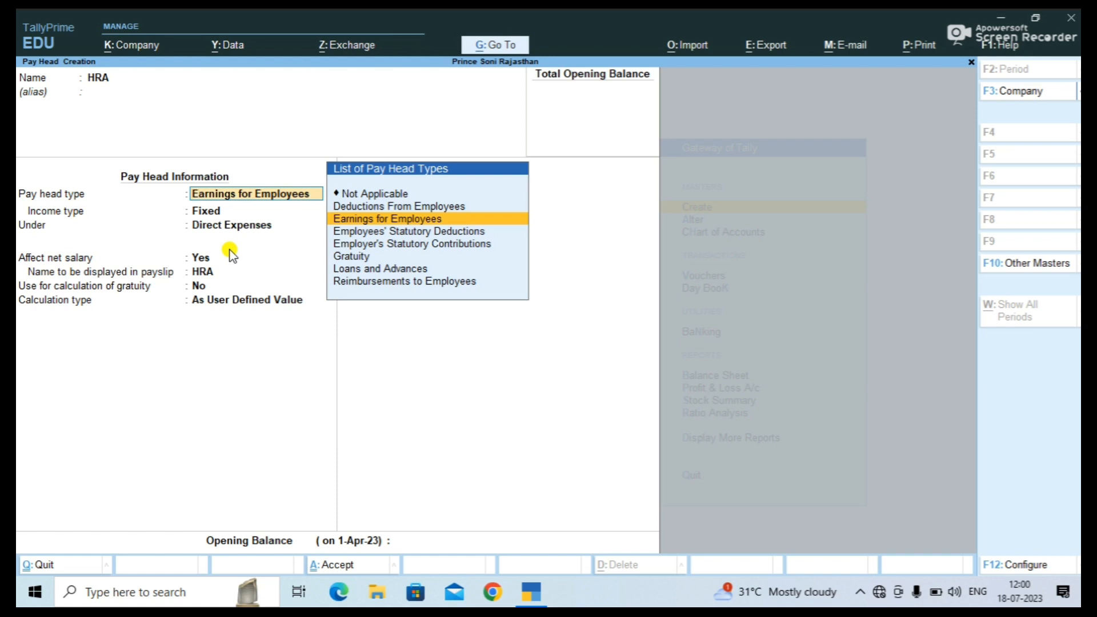
pyautogui.press('Return')
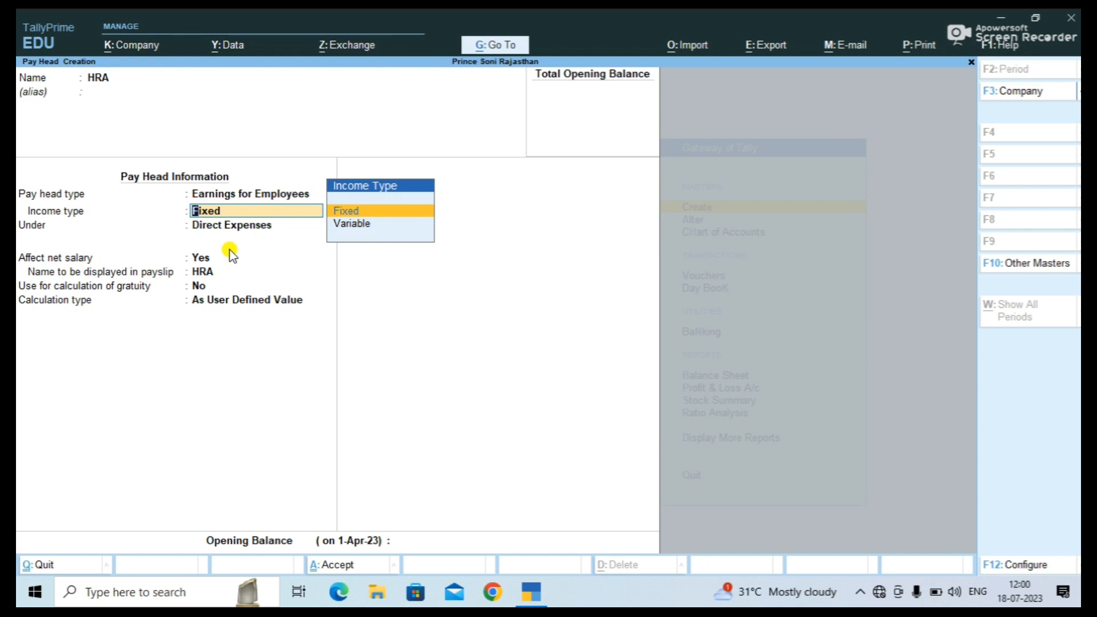
pyautogui.press('Return')
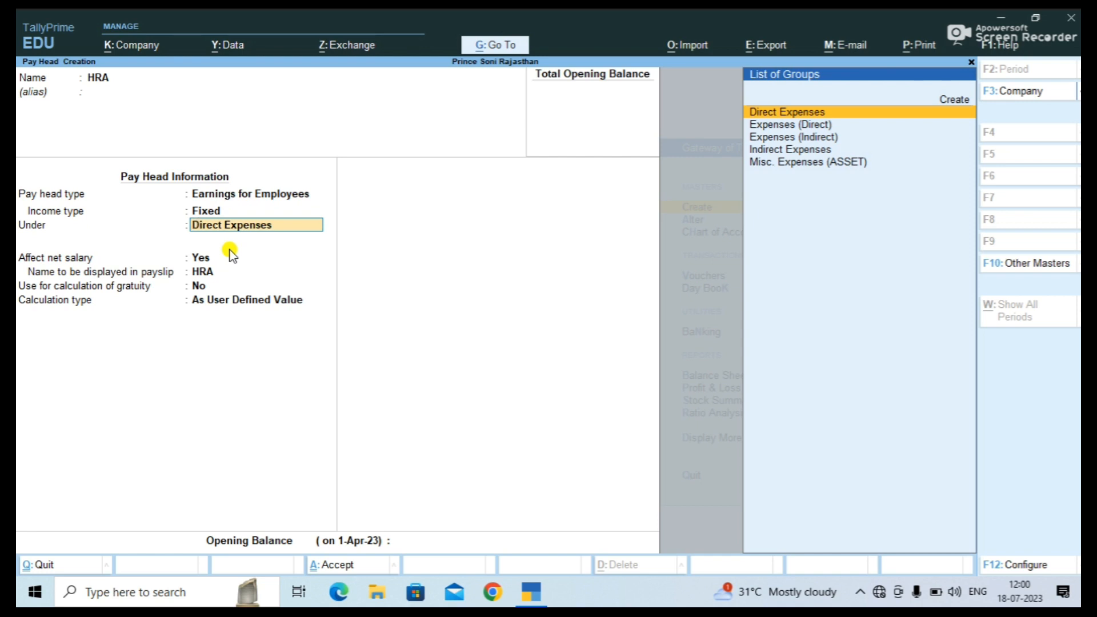
# Put HRA under Indirect Expenses with As Computed Value calculation.
pyautogui.press('Down')
pyautogui.press('Down')
pyautogui.press('Down')
pyautogui.press('Return')
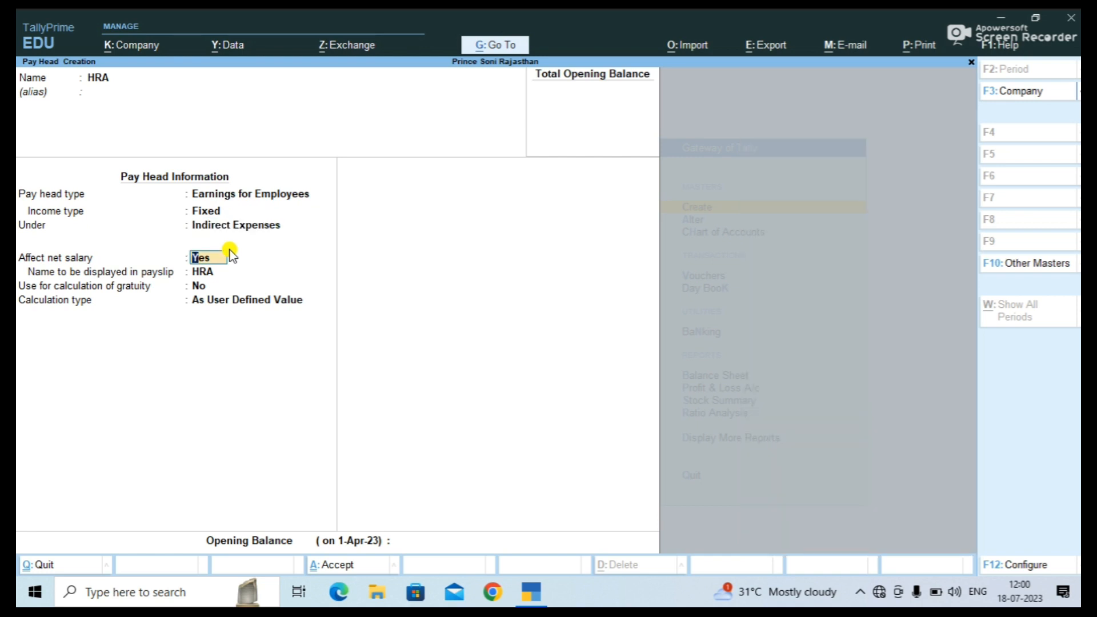
pyautogui.press('Return')
pyautogui.press('Return')
pyautogui.press('Return')
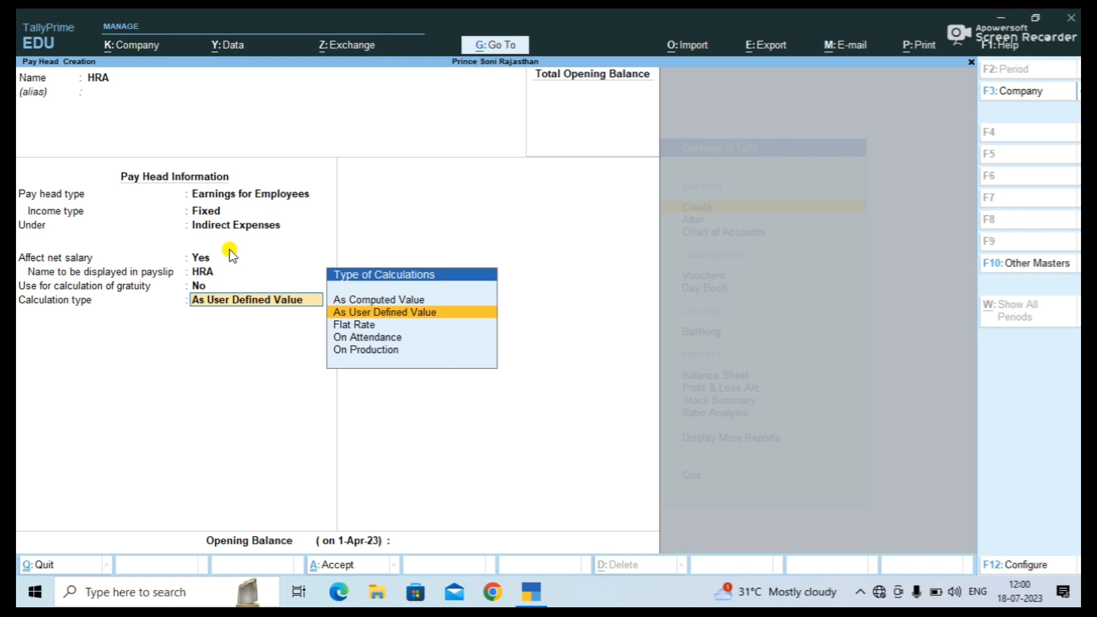
pyautogui.press('Up')
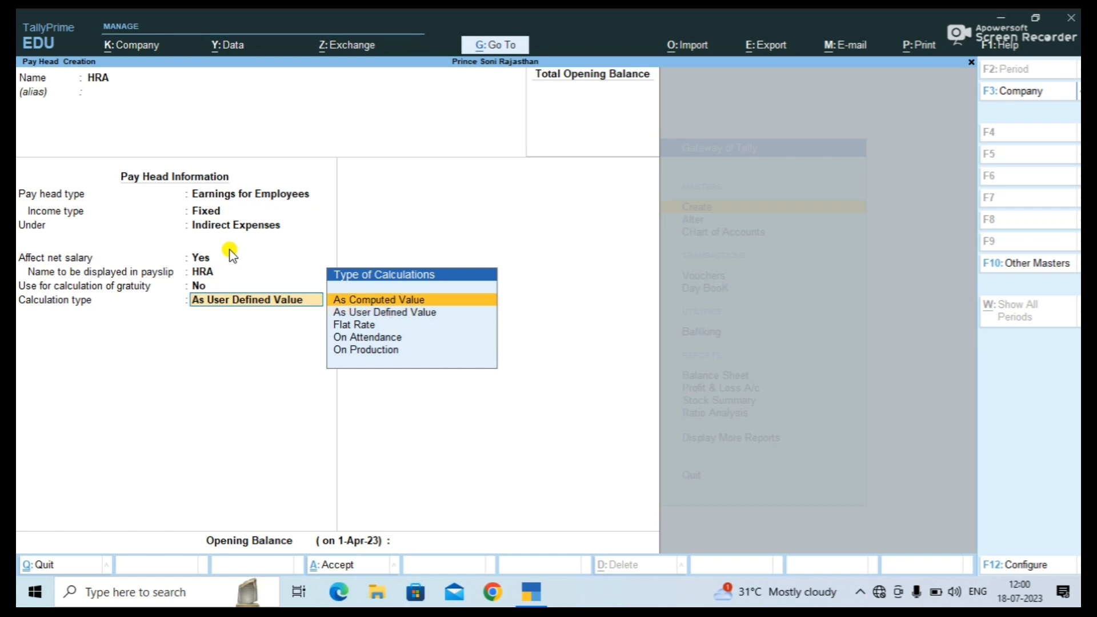
pyautogui.press('Return')
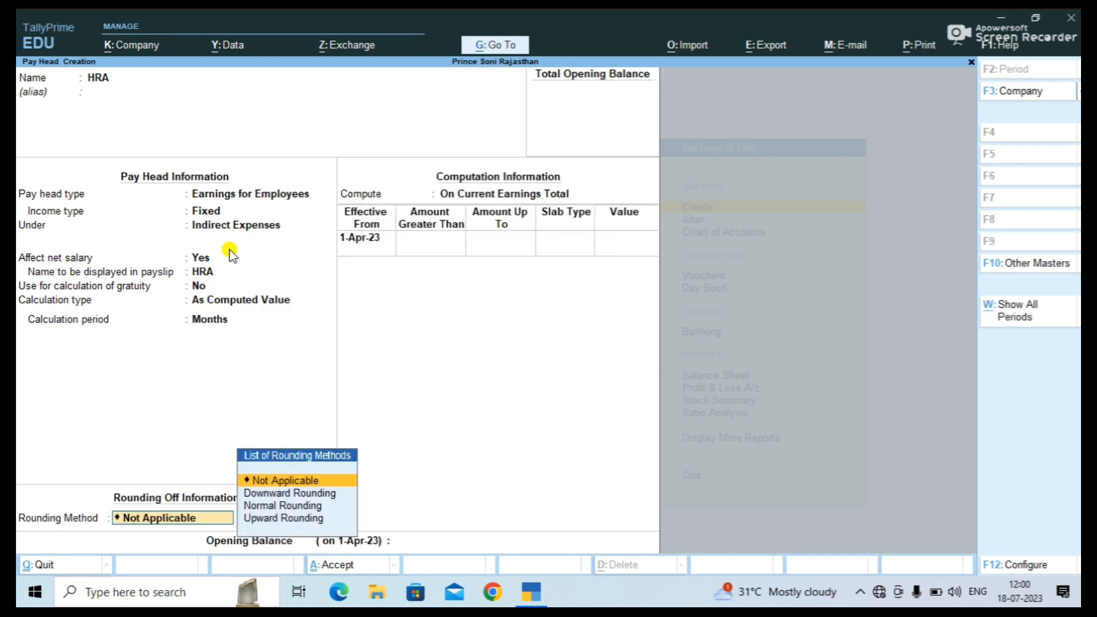
# Give HRA Normal Rounding with no limit, computed on a formula of Basic Salary only.
pyautogui.press('Down')
pyautogui.press('Down')
pyautogui.press('Return')
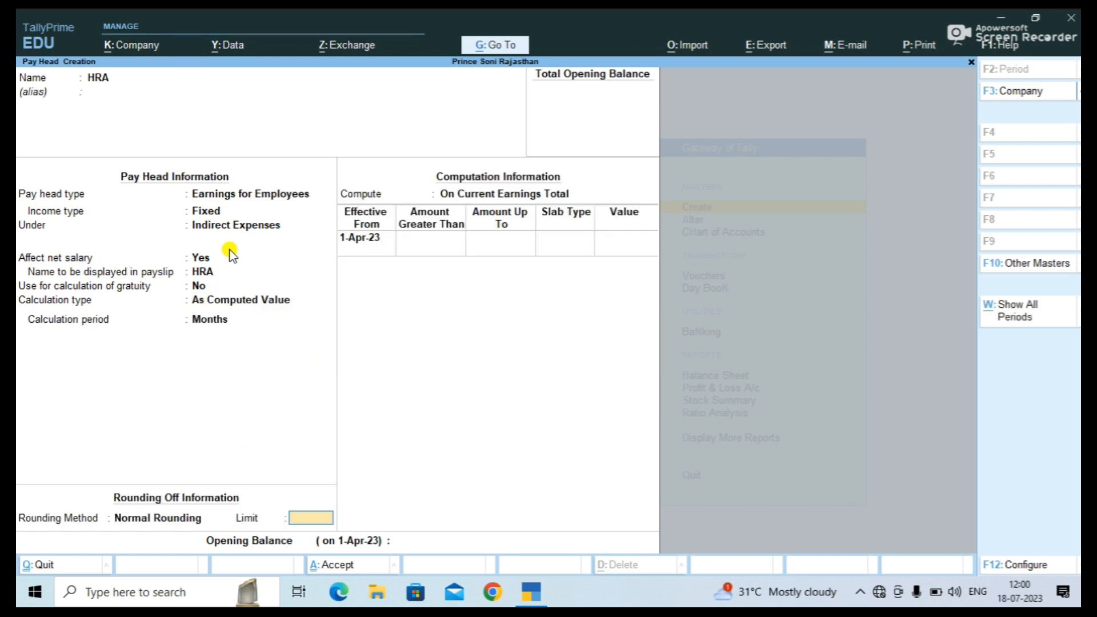
pyautogui.press('Return')
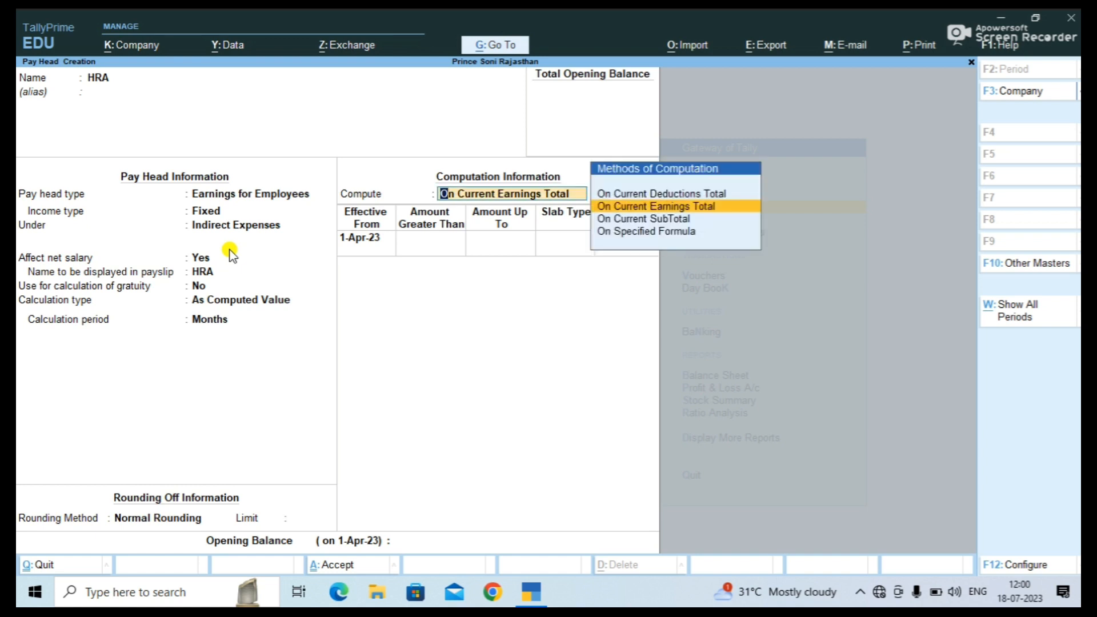
pyautogui.press('Down')
pyautogui.press('Down')
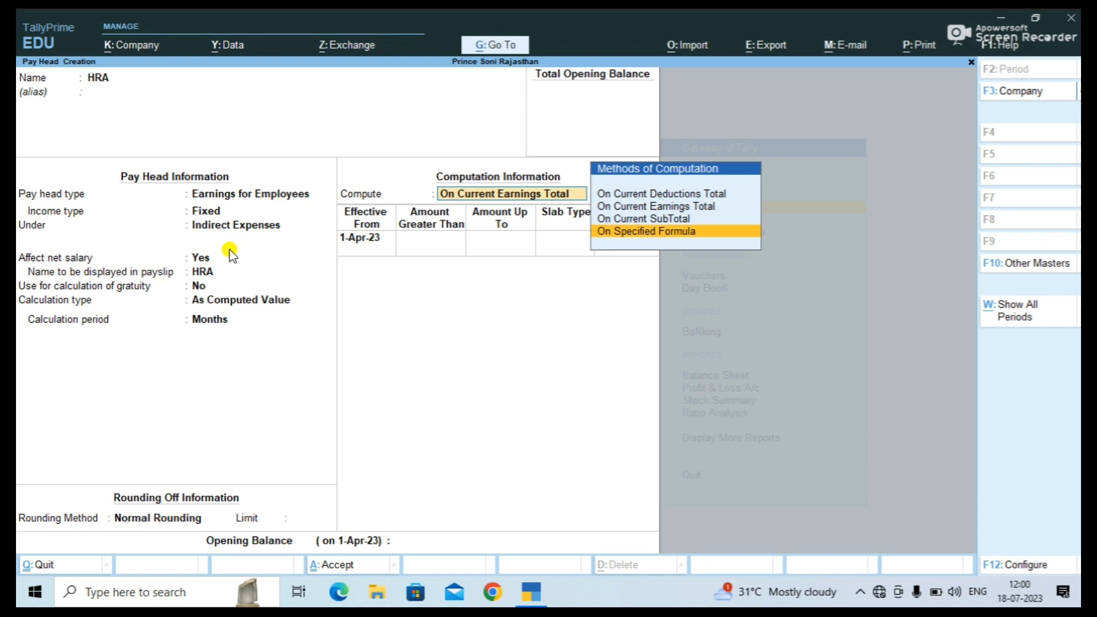
pyautogui.press('Return')
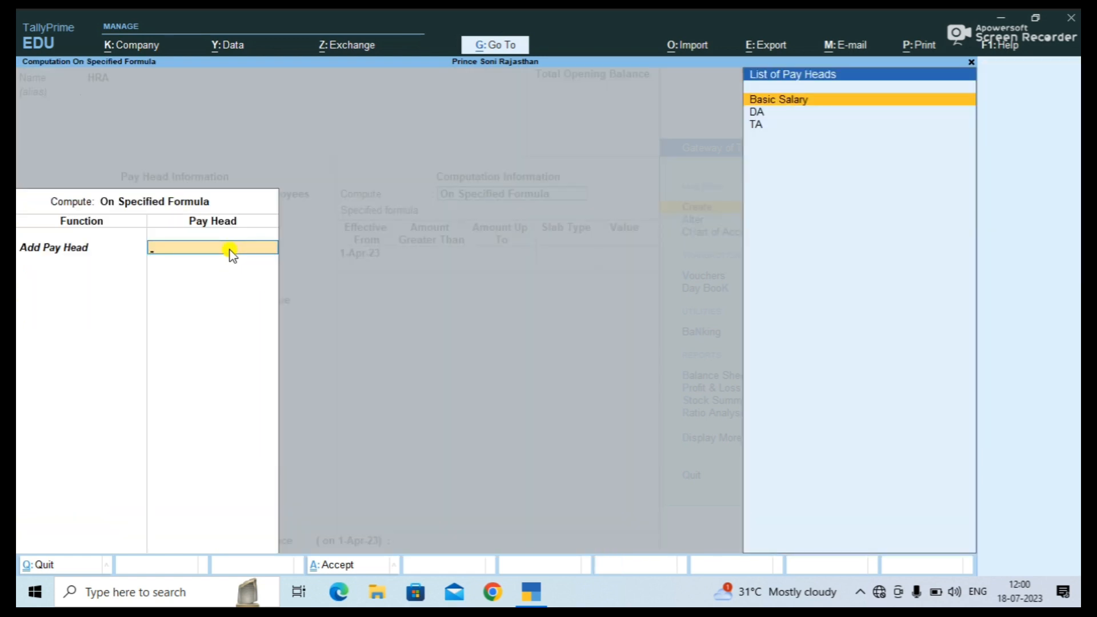
pyautogui.press('Return')
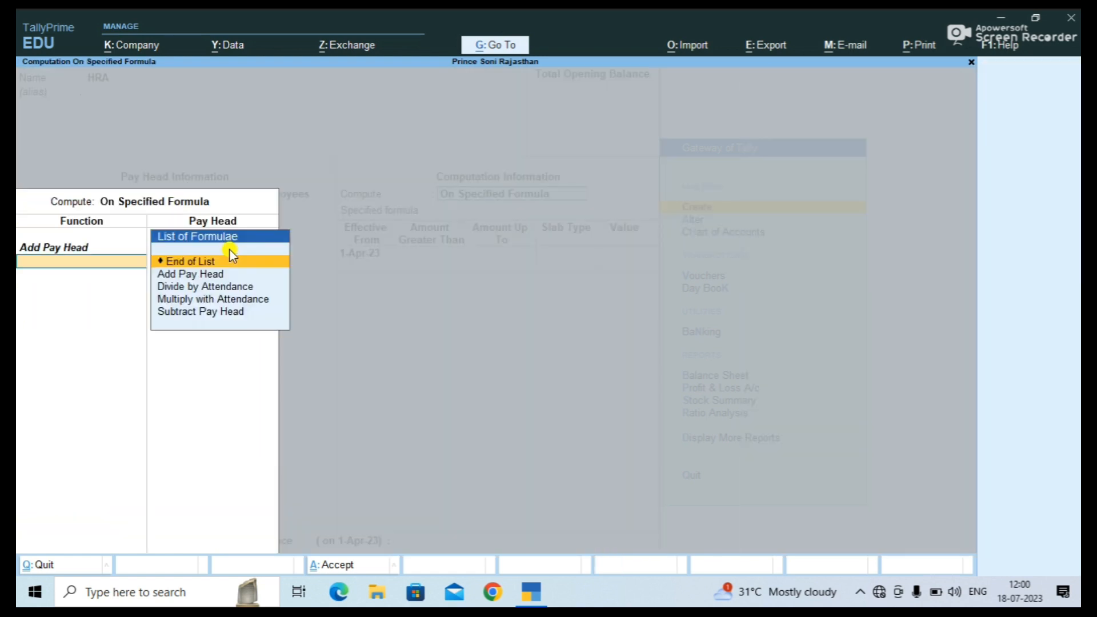
pyautogui.press('Return')
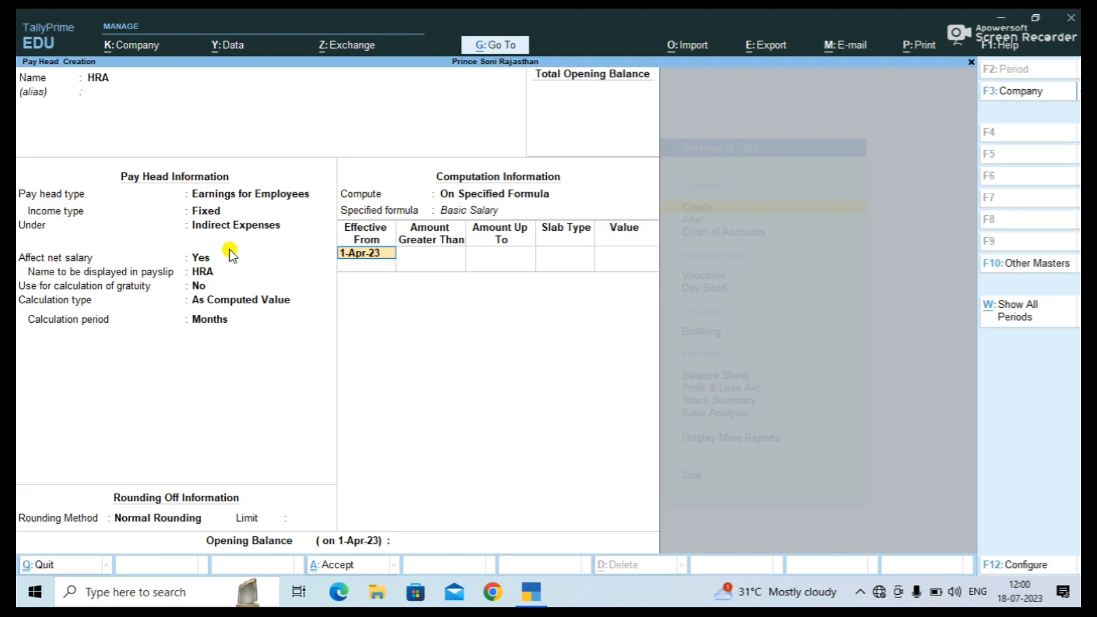
# Add a first HRA slab giving a flat Value of 2,000 up to 35,000.
pyautogui.press('Return')
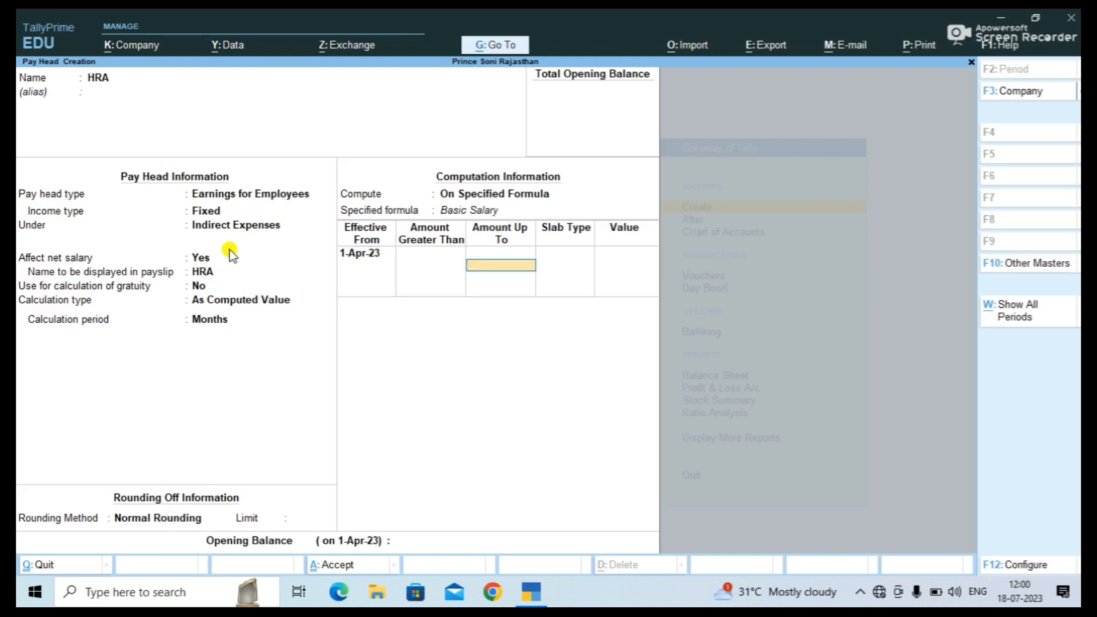
pyautogui.write('35000')
pyautogui.press('Return')
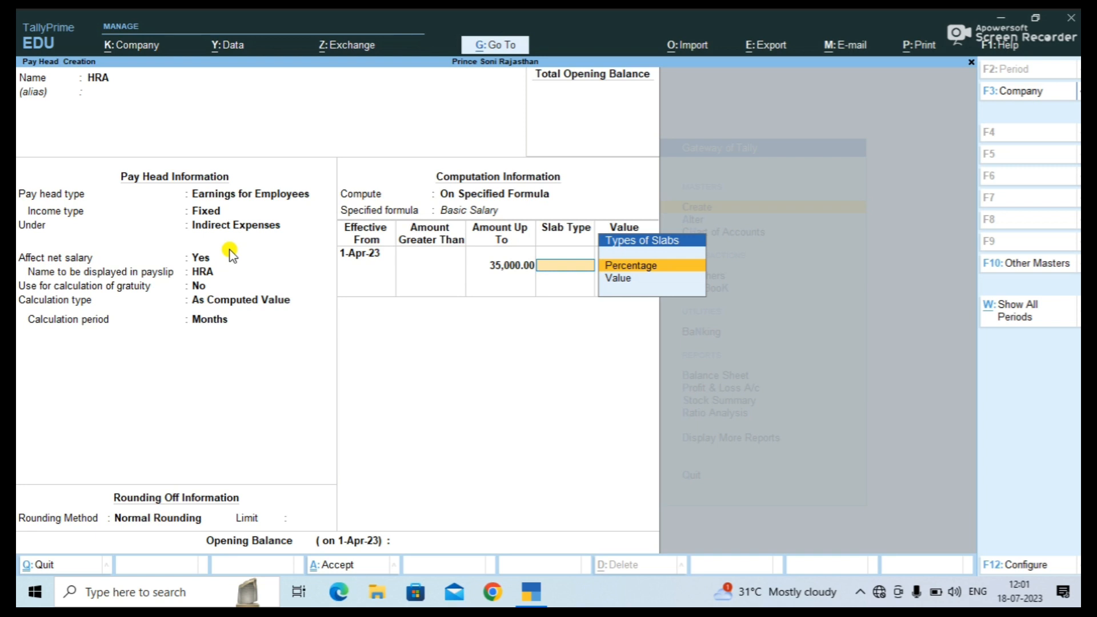
pyautogui.press('Down')
pyautogui.press('Return')
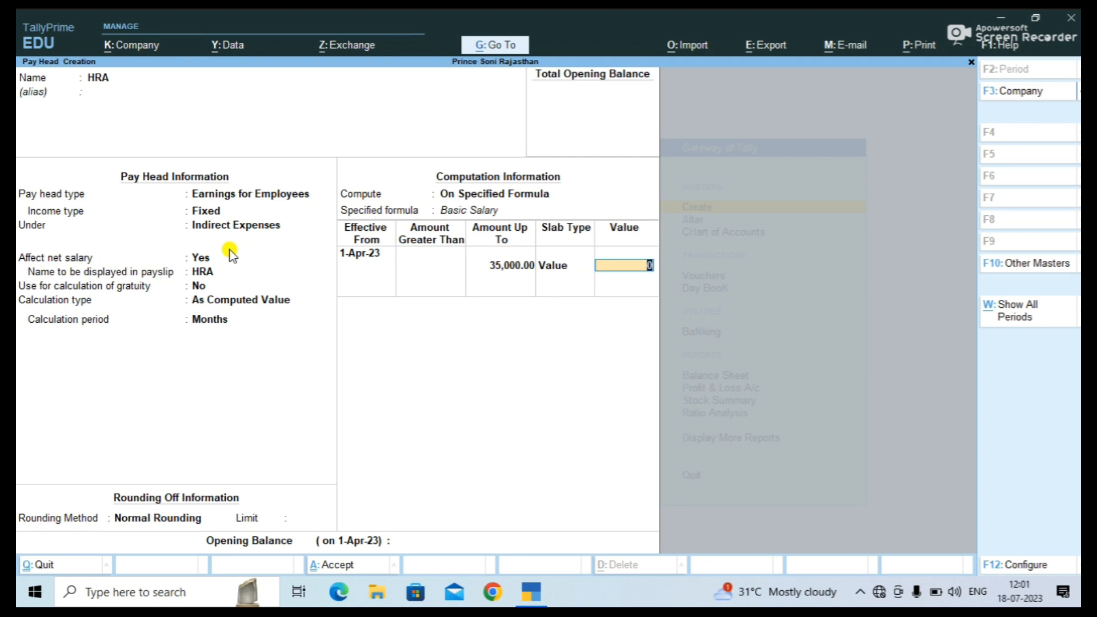
pyautogui.write('2000')
pyautogui.press('Return')
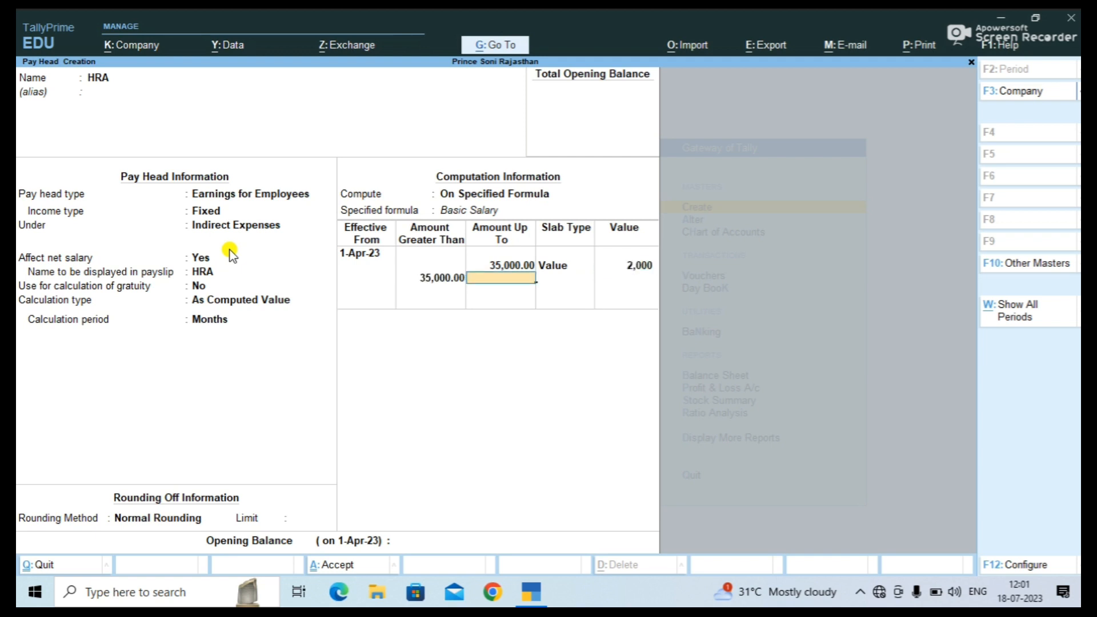
# Add an open-ended 1,000 Value slab above 35,000 and finish the HRA pay head.
pyautogui.press('Return')
pyautogui.press('Down')
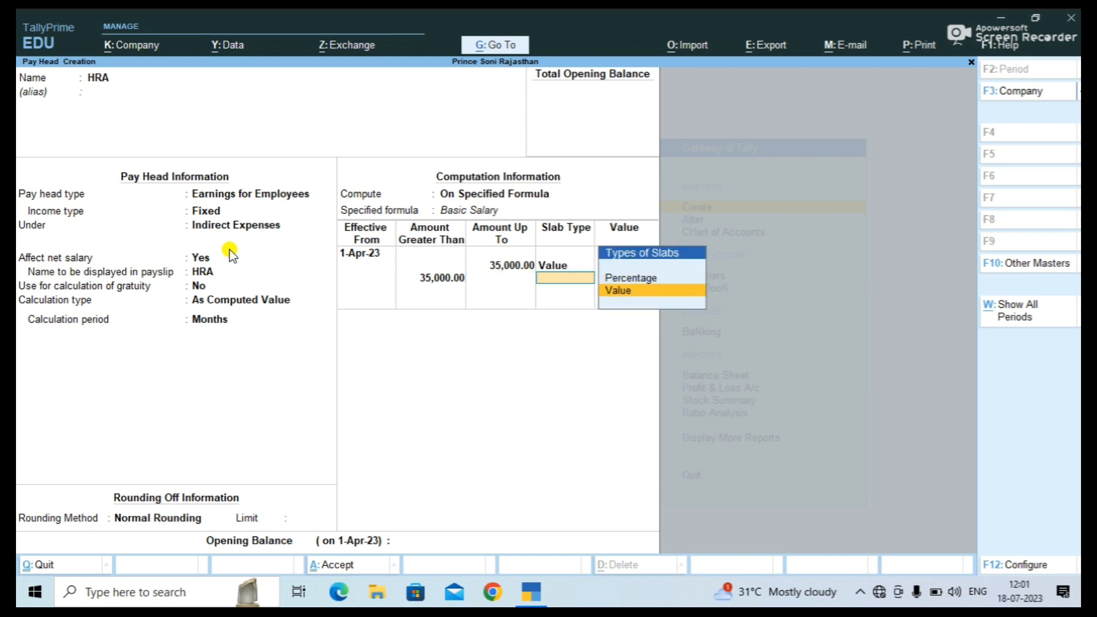
pyautogui.press('Return')
pyautogui.write('1')
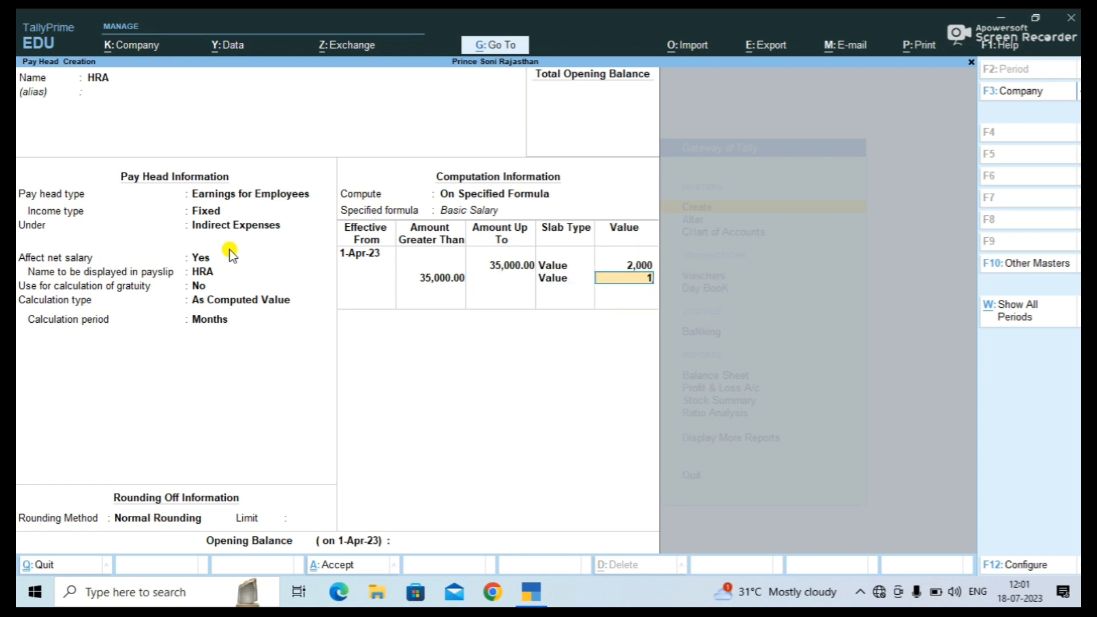
pyautogui.write('000')
pyautogui.press('Return')
pyautogui.press('Return')
pyautogui.press('Return')
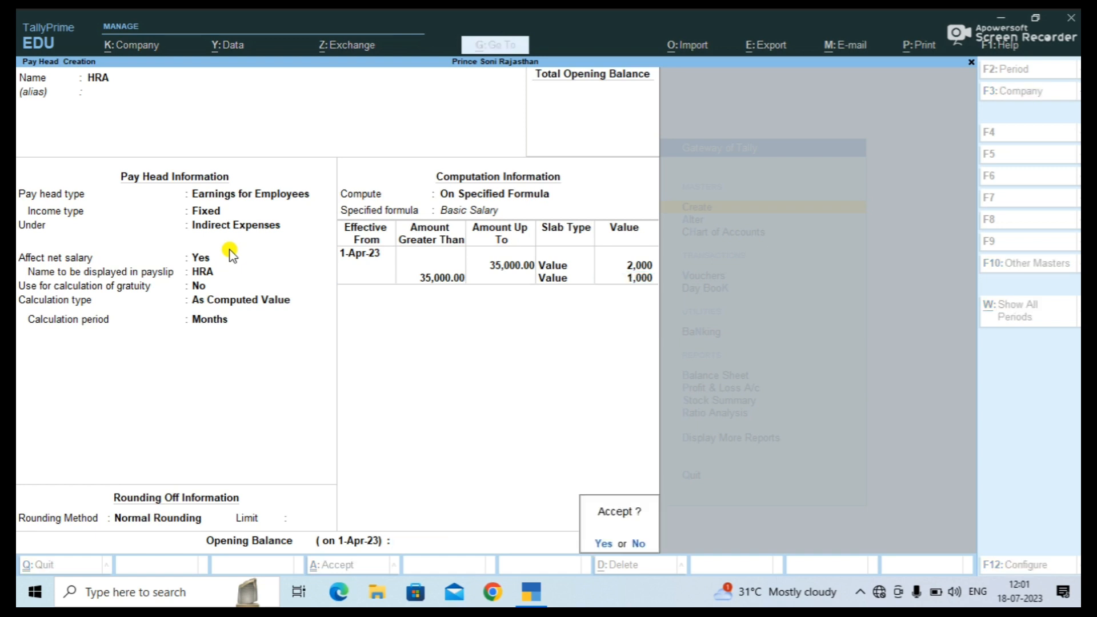
pyautogui.press('Return')
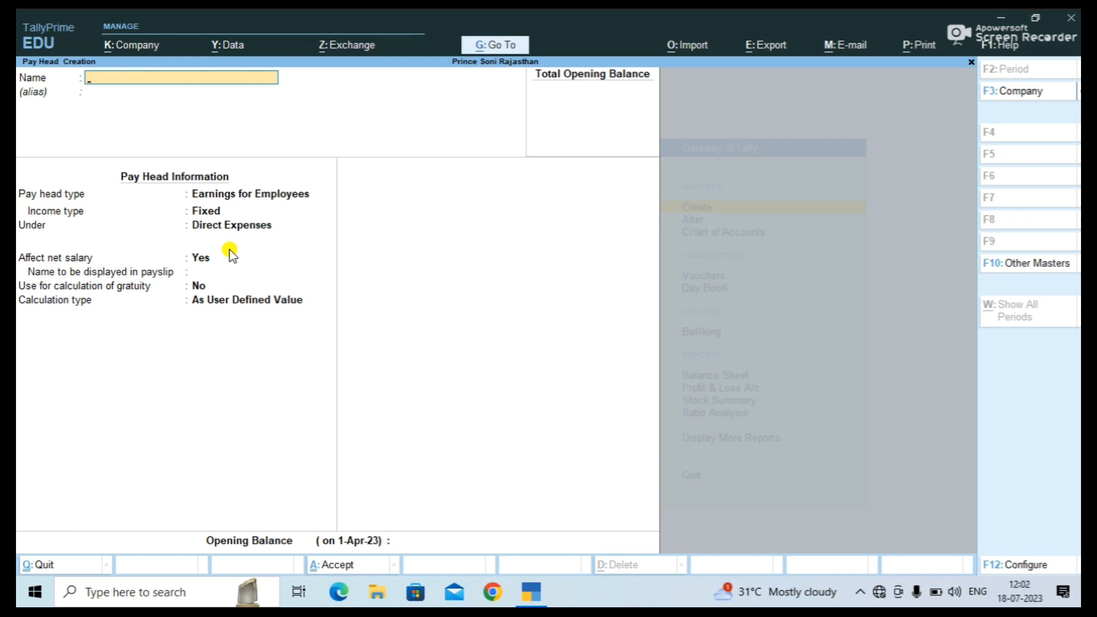
# Name the pay head PF as a deduction from employees under Current Liabilities, As Computed Value.
pyautogui.write('PF')
pyautogui.press('Return')
pyautogui.press('Return')
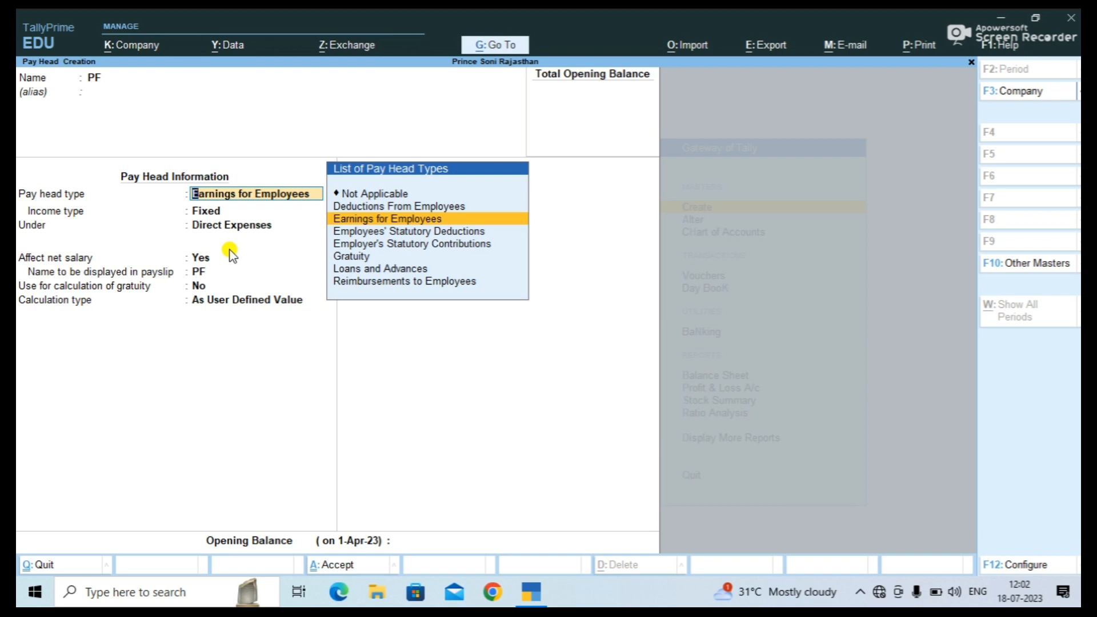
pyautogui.press('Up')
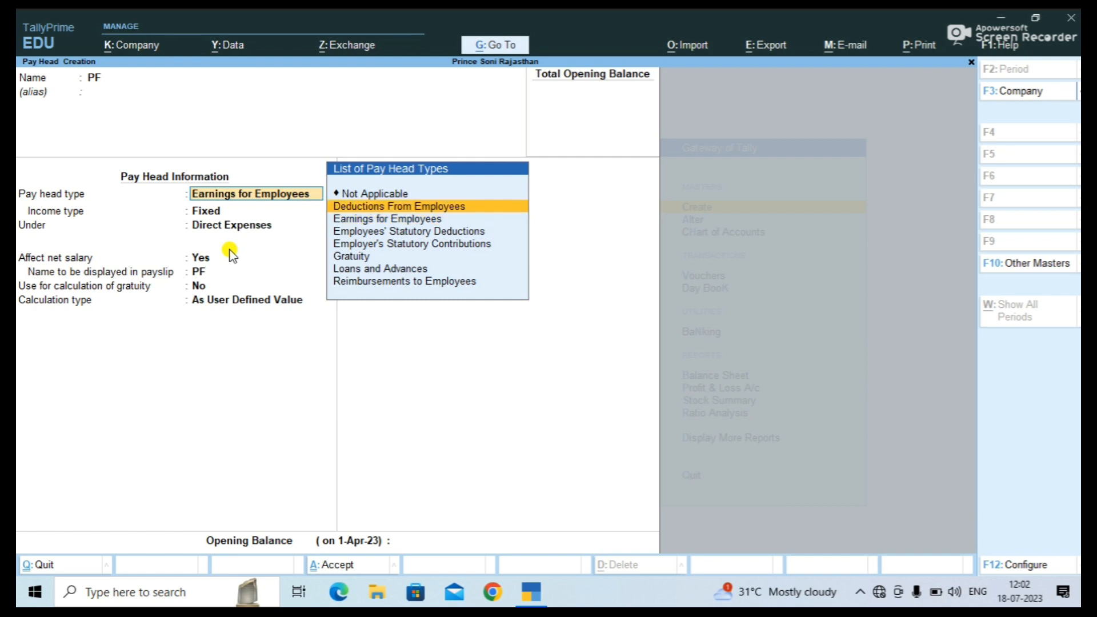
pyautogui.press('Return')
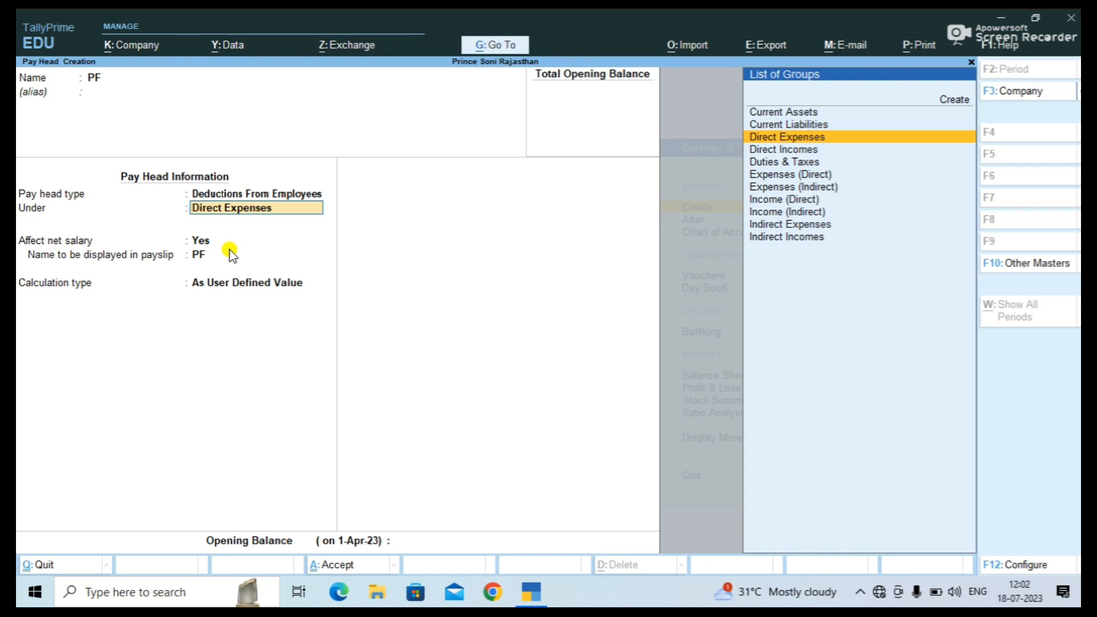
pyautogui.press('Up')
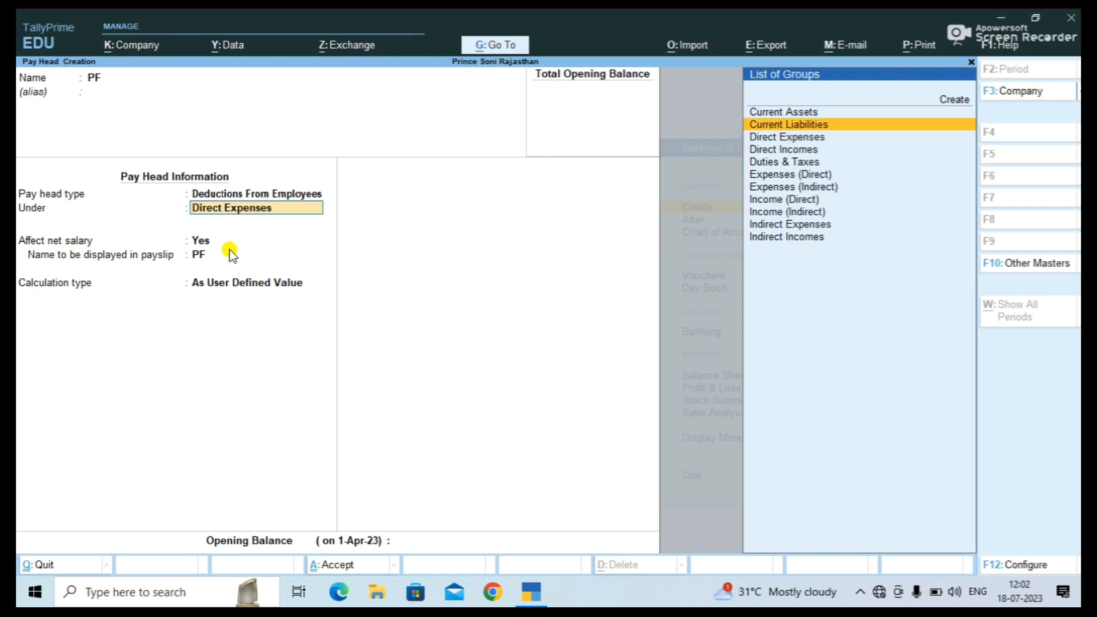
pyautogui.press('Return')
pyautogui.press('Return')
pyautogui.press('Return')
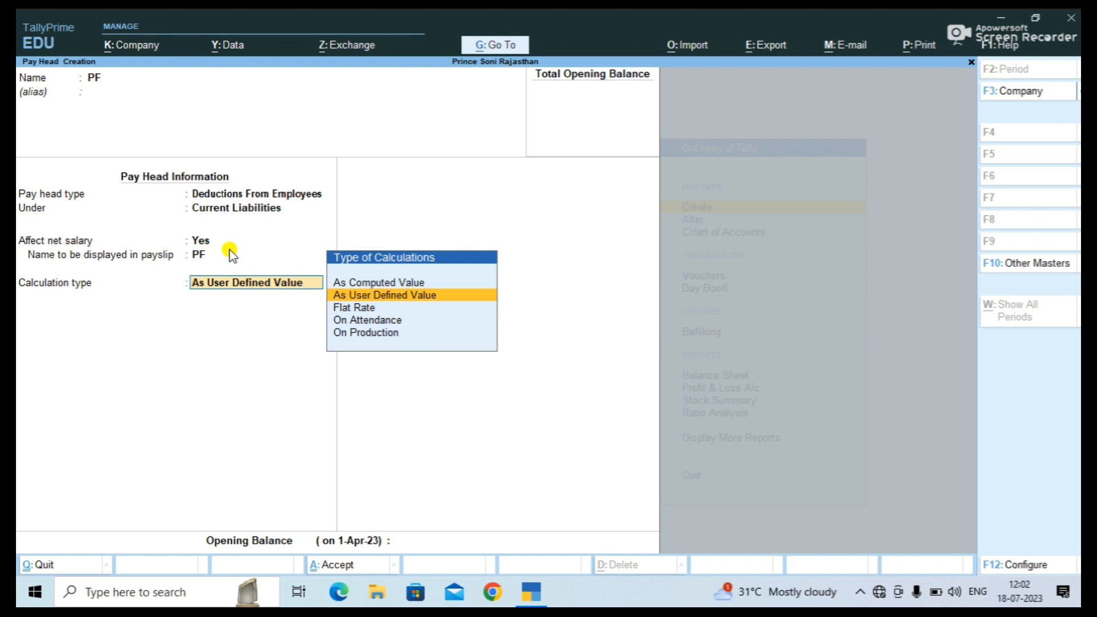
pyautogui.press('Up')
pyautogui.press('Return')
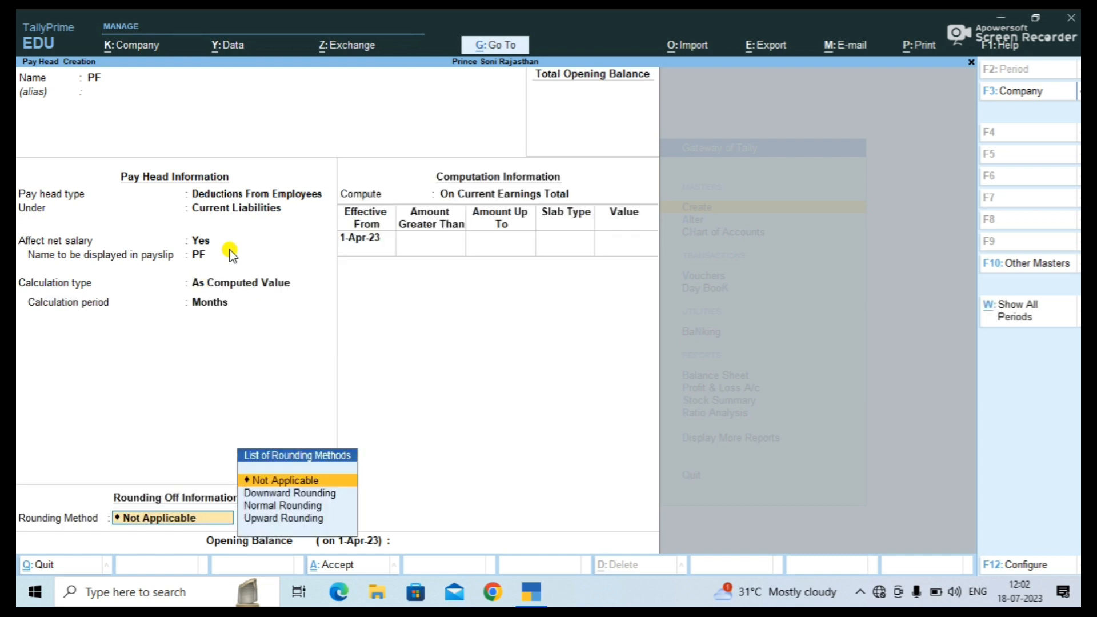
# Give PF Normal Rounding and compute it On Specified Formula using Basic Salary.
pyautogui.press('Down')
pyautogui.press('Down')
pyautogui.press('Return')
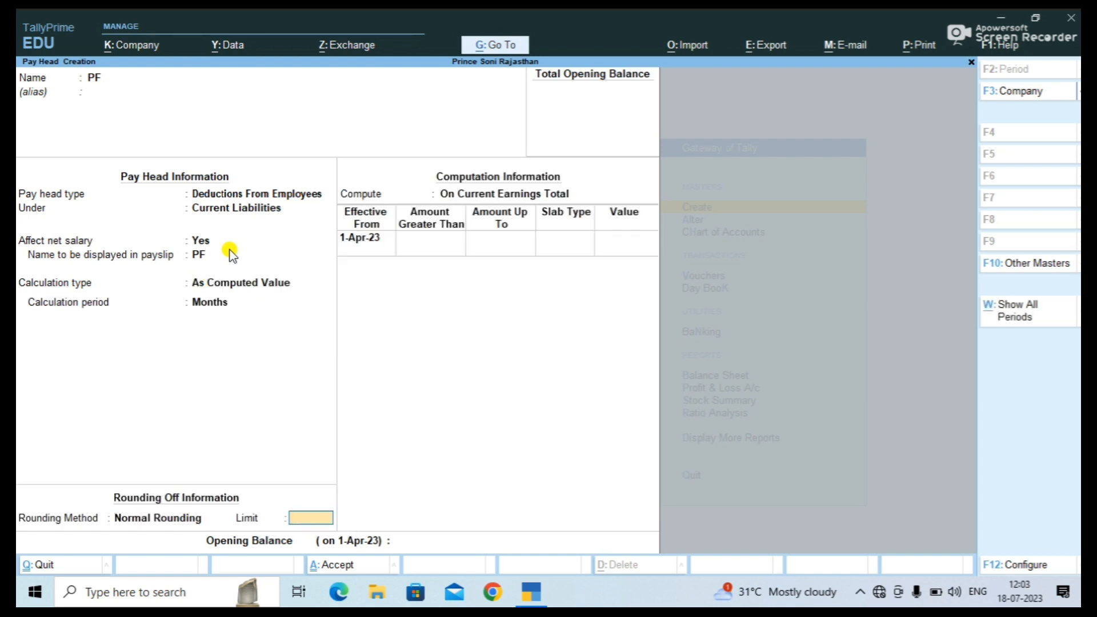
pyautogui.press('Return')
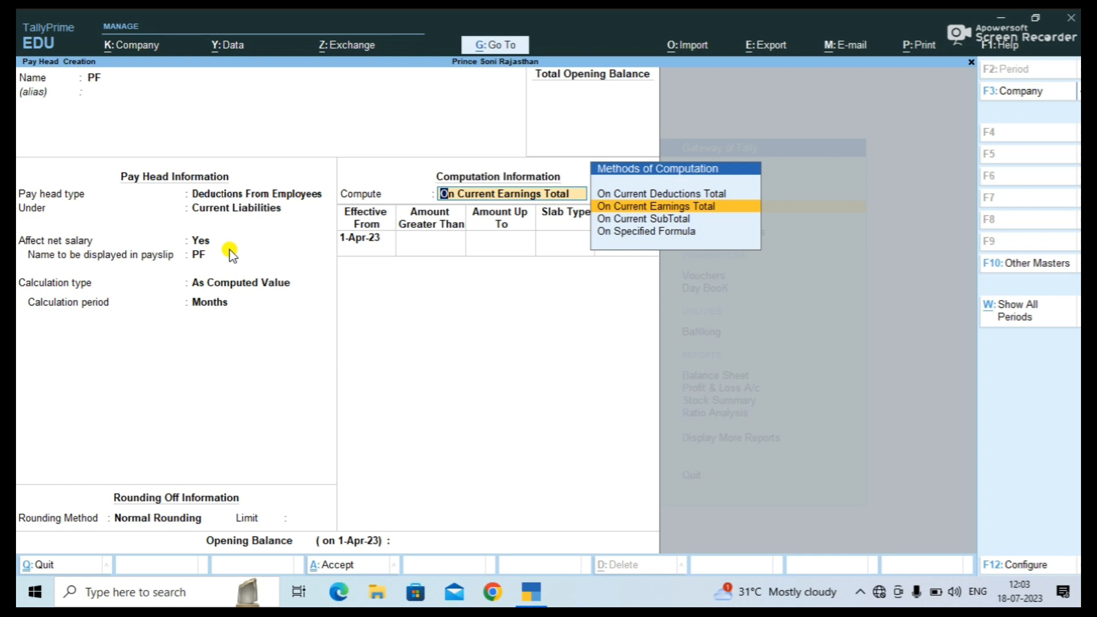
pyautogui.press('Down')
pyautogui.press('Down')
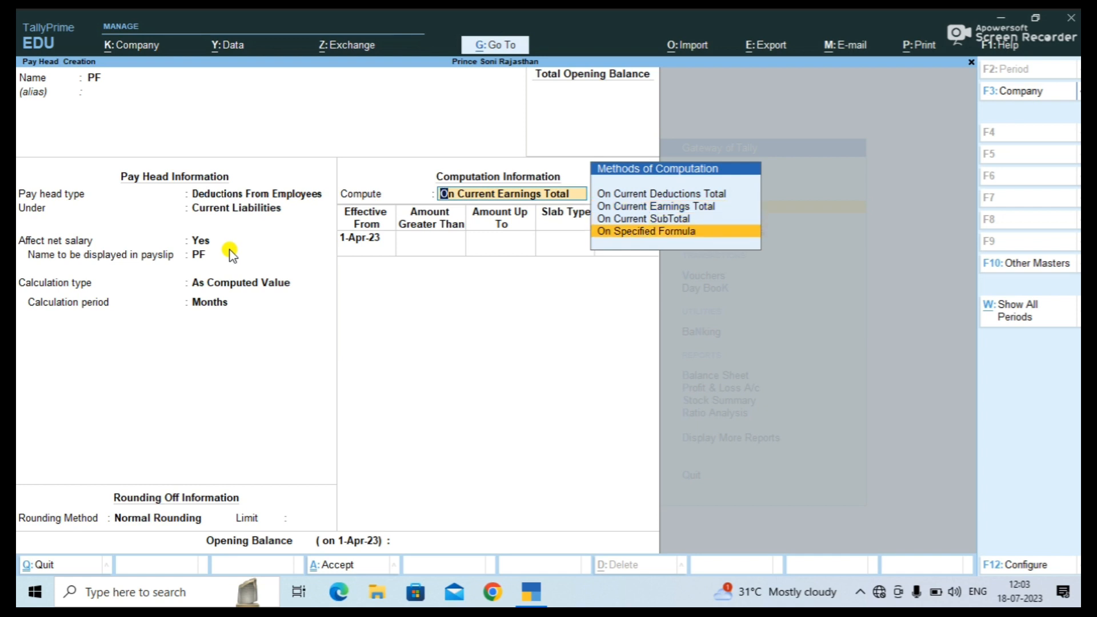
pyautogui.press('Return')
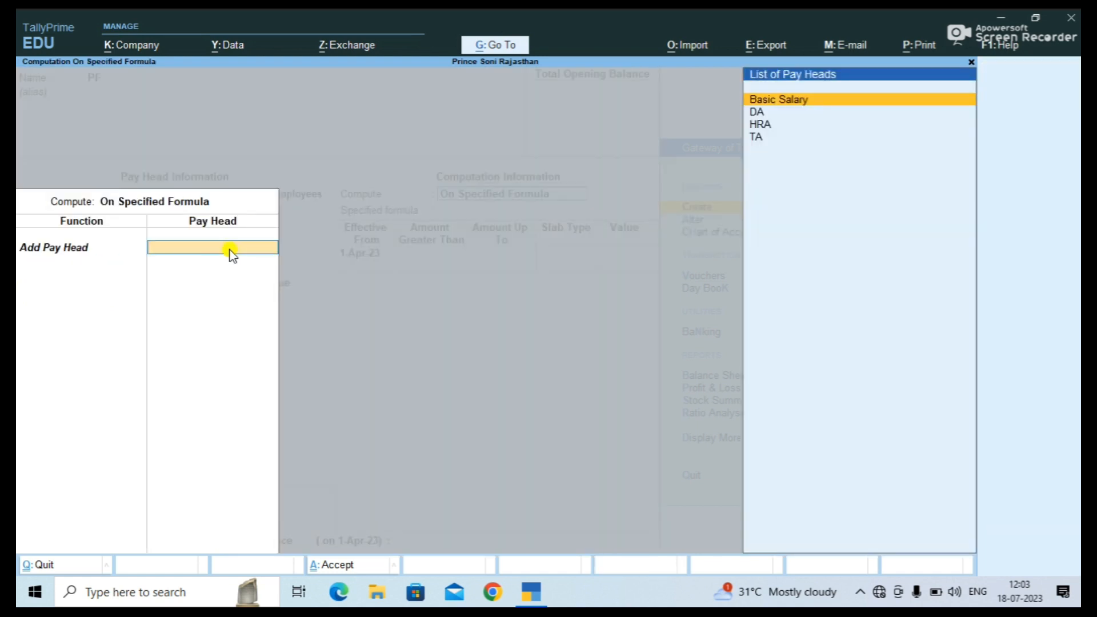
pyautogui.press('Return')
pyautogui.press('Return')
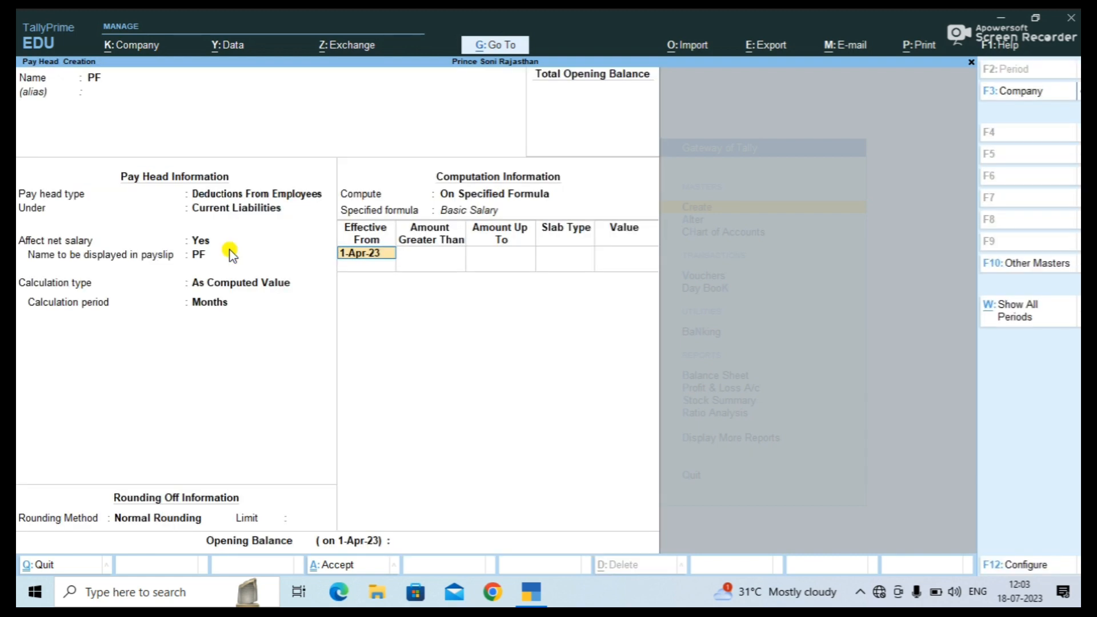
pyautogui.press('Return')
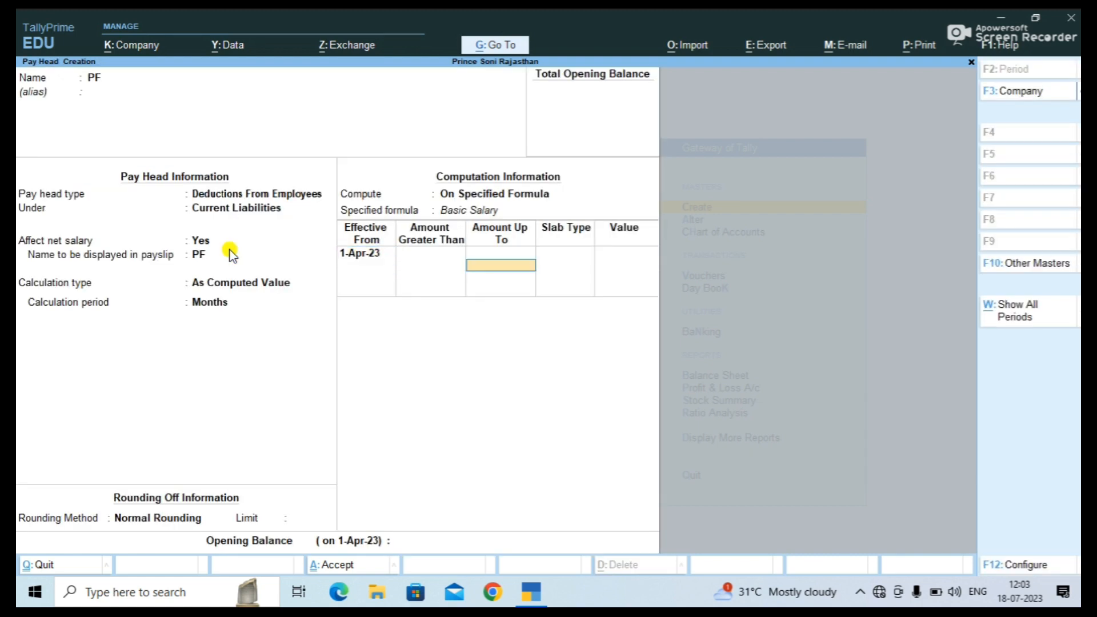
# Enter PF slabs of 5% up to 35,000 and 8% above, then save the pay head.
pyautogui.write('35000')
pyautogui.press('Return')
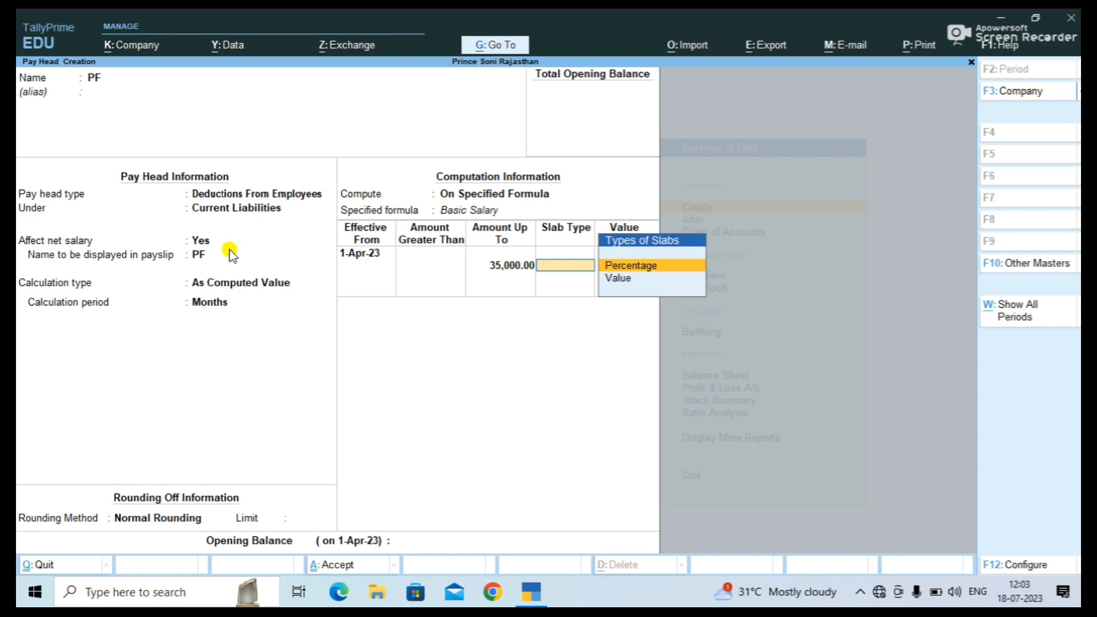
pyautogui.press('Return')
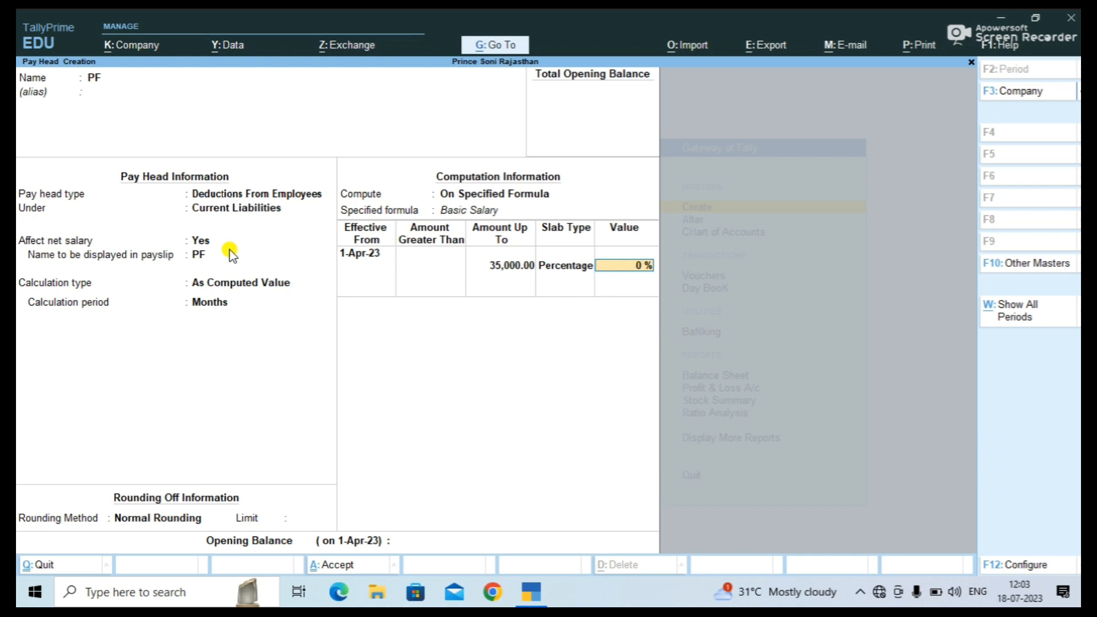
pyautogui.write('5')
pyautogui.press('Return')
pyautogui.press('Return')
pyautogui.press('Return')
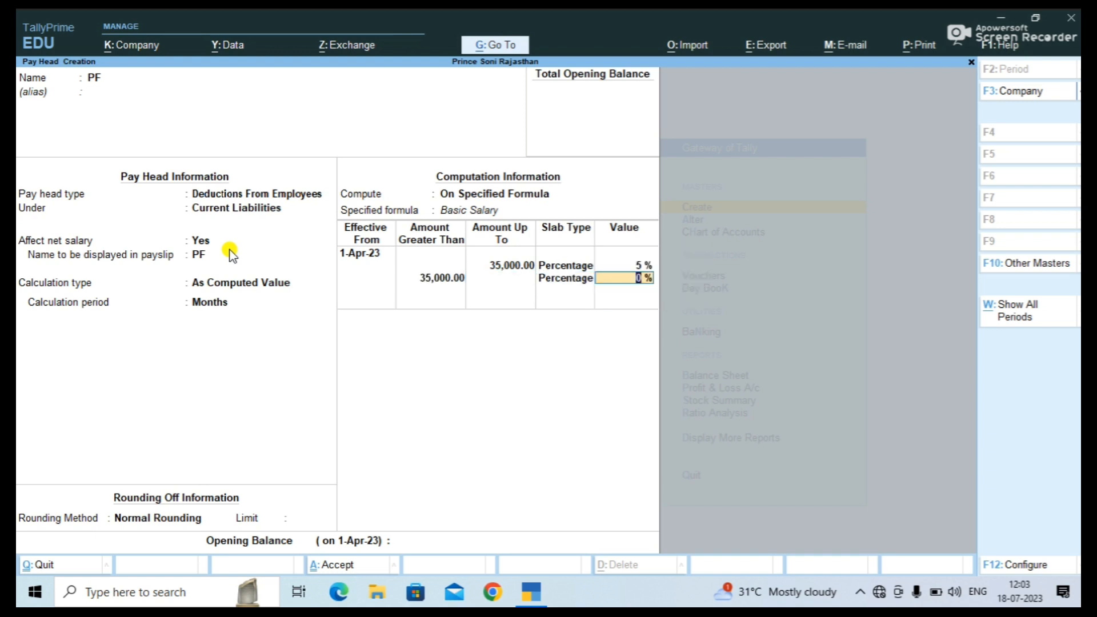
pyautogui.write('8')
pyautogui.press('Return')
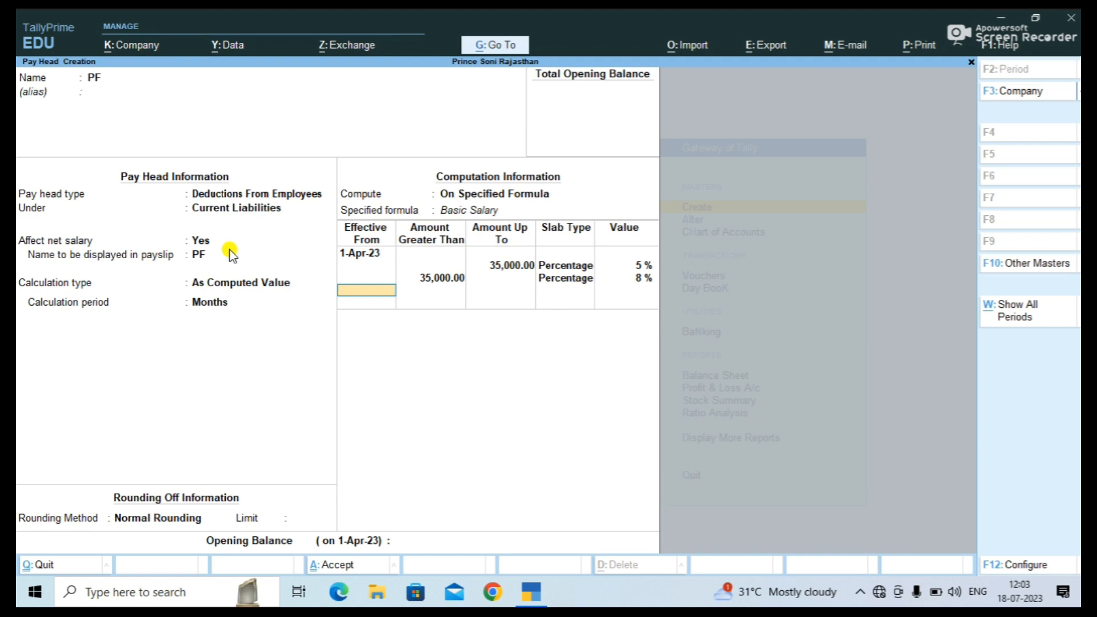
pyautogui.press('Return')
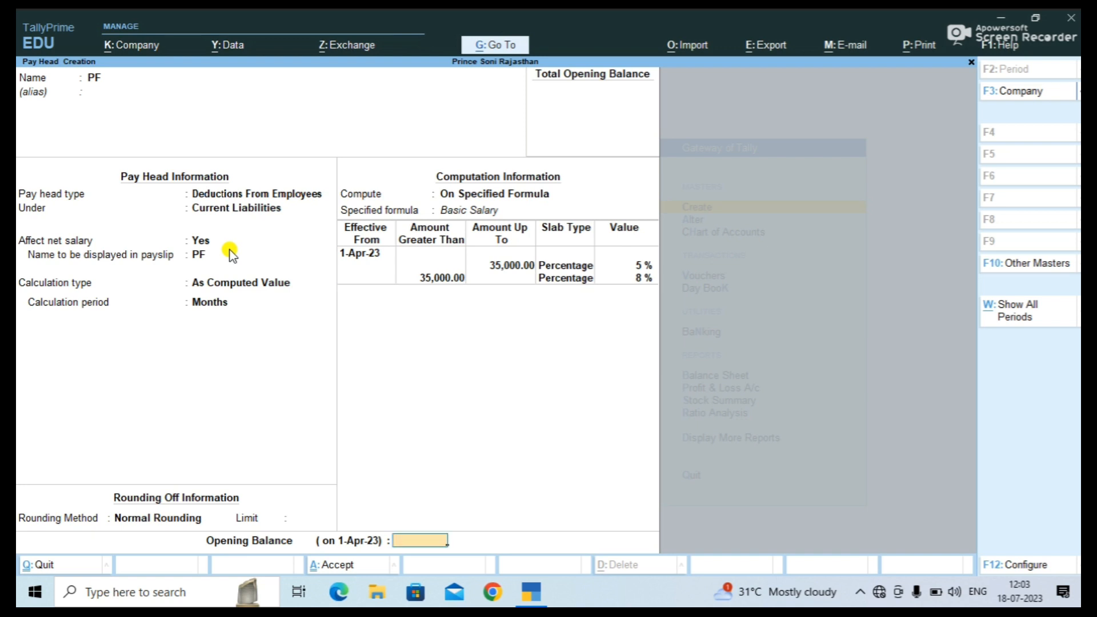
pyautogui.press('Return')
pyautogui.press('Return')
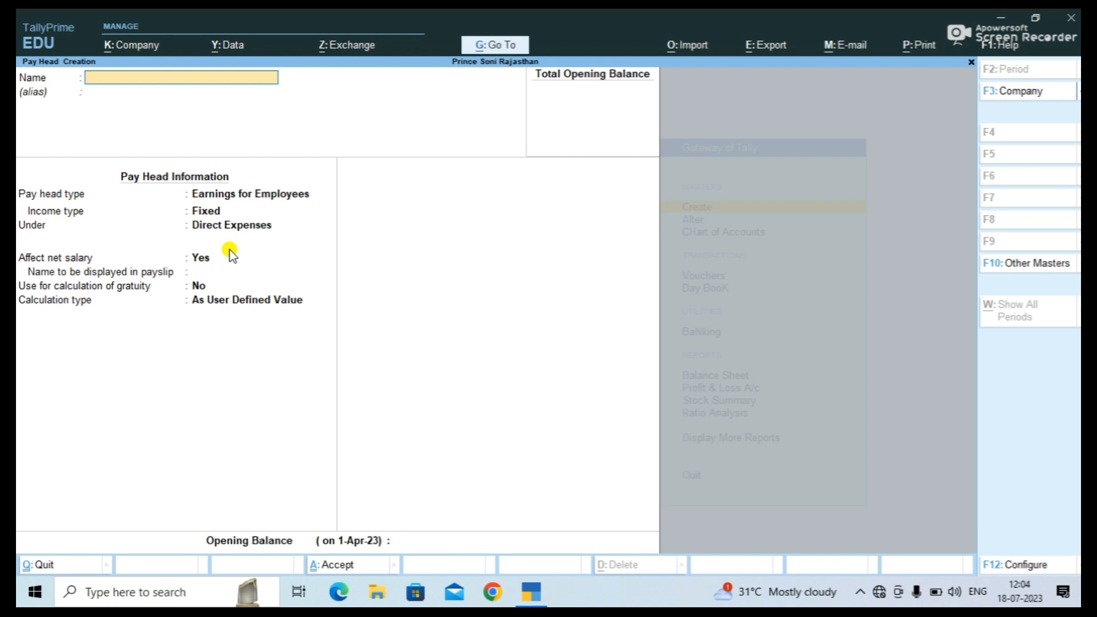
# Create an ESI pay head as a deduction from employees under Current Liabilities, As Computed Value.
pyautogui.write('ESI')
pyautogui.press('Return')
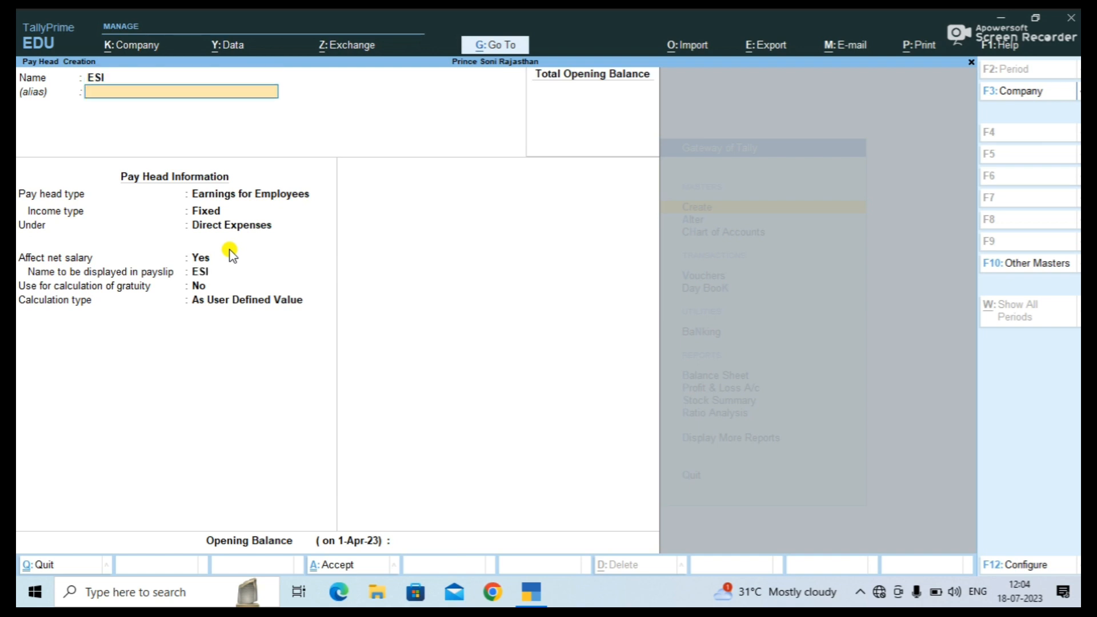
pyautogui.press('Return')
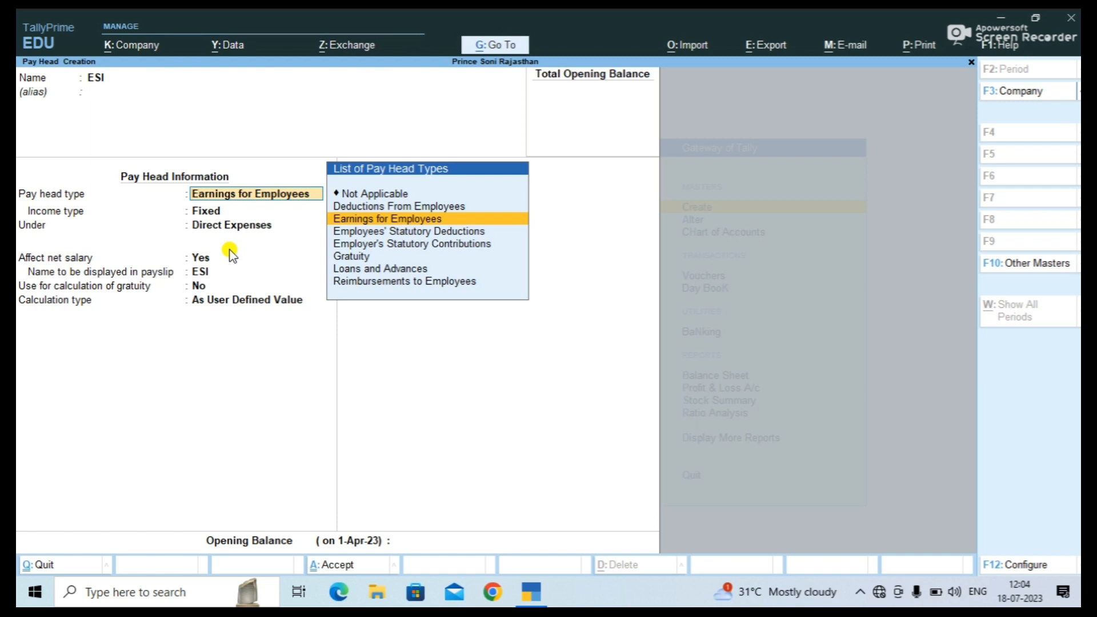
pyautogui.press('Up')
pyautogui.press('Return')
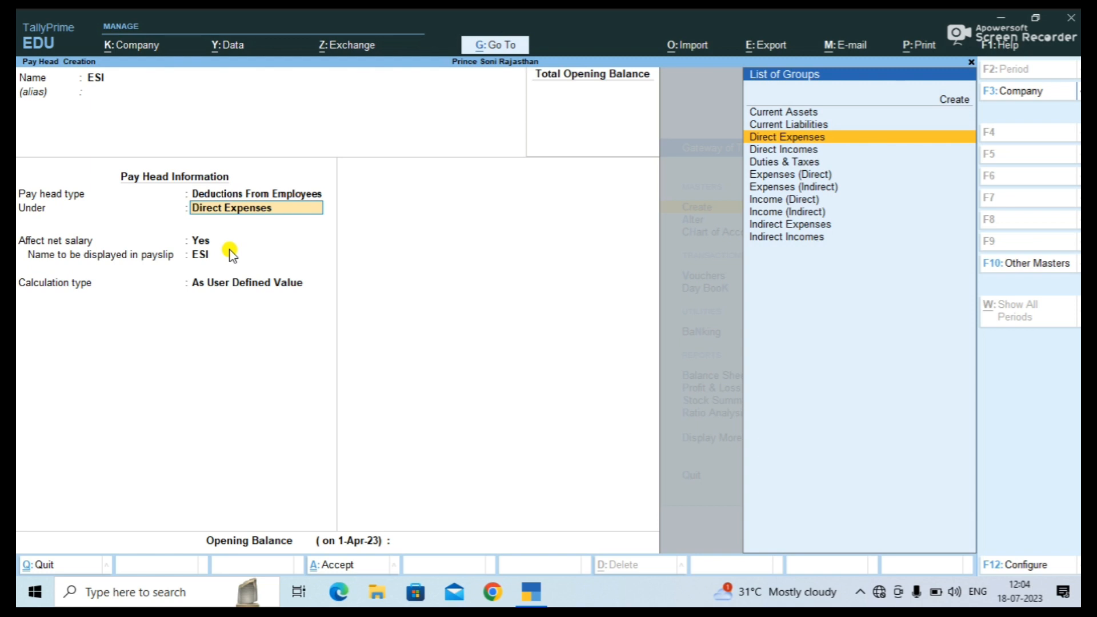
pyautogui.press('Down')
pyautogui.press('Up')
pyautogui.press('Up')
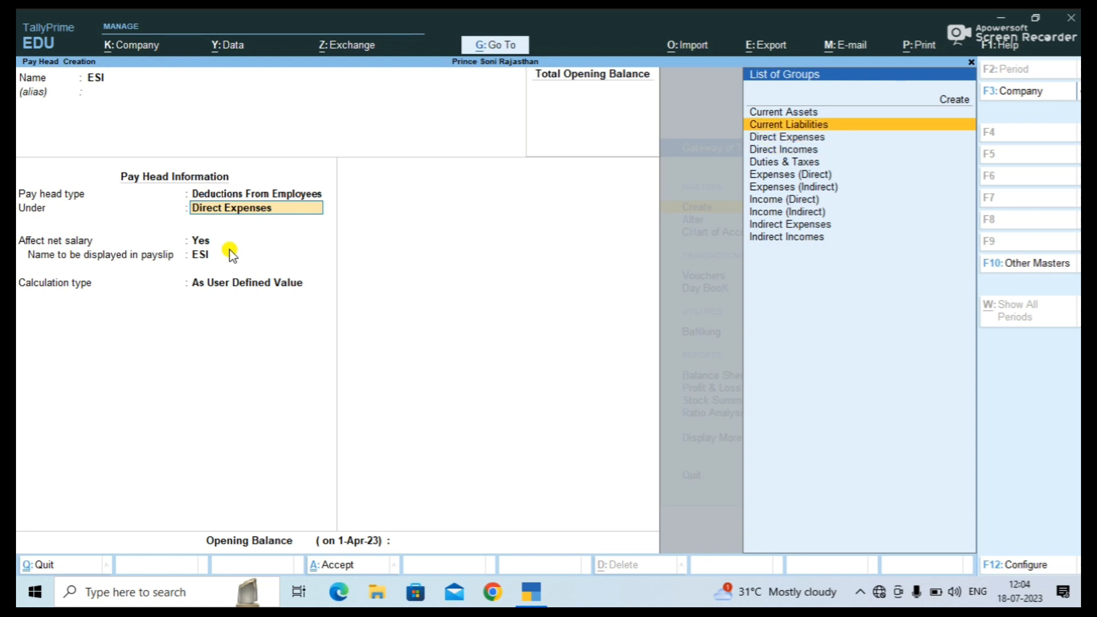
pyautogui.press('Return')
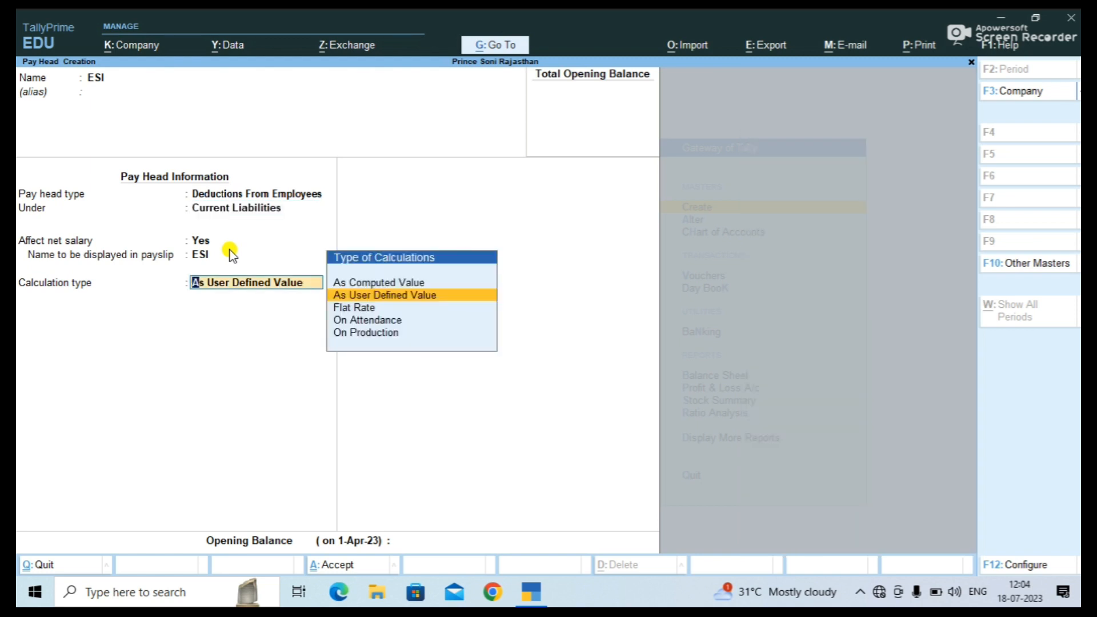
pyautogui.press('Up')
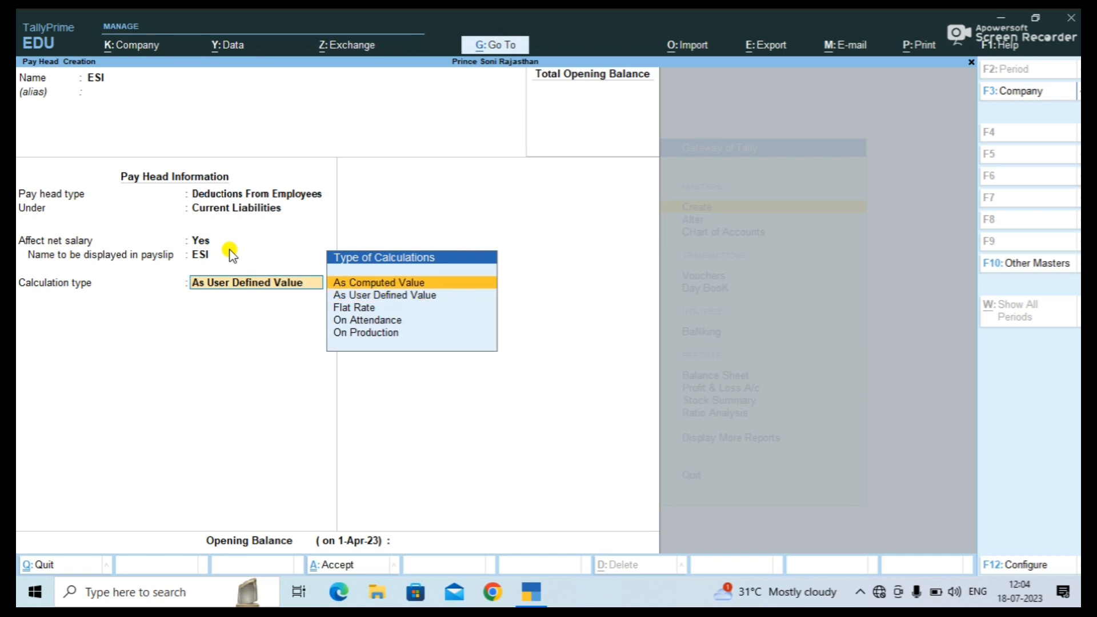
pyautogui.press('Return')
# Give ESI Normal Rounding and compute it On Specified Formula using Basic Salary.
pyautogui.press('Down')
pyautogui.press('Down')
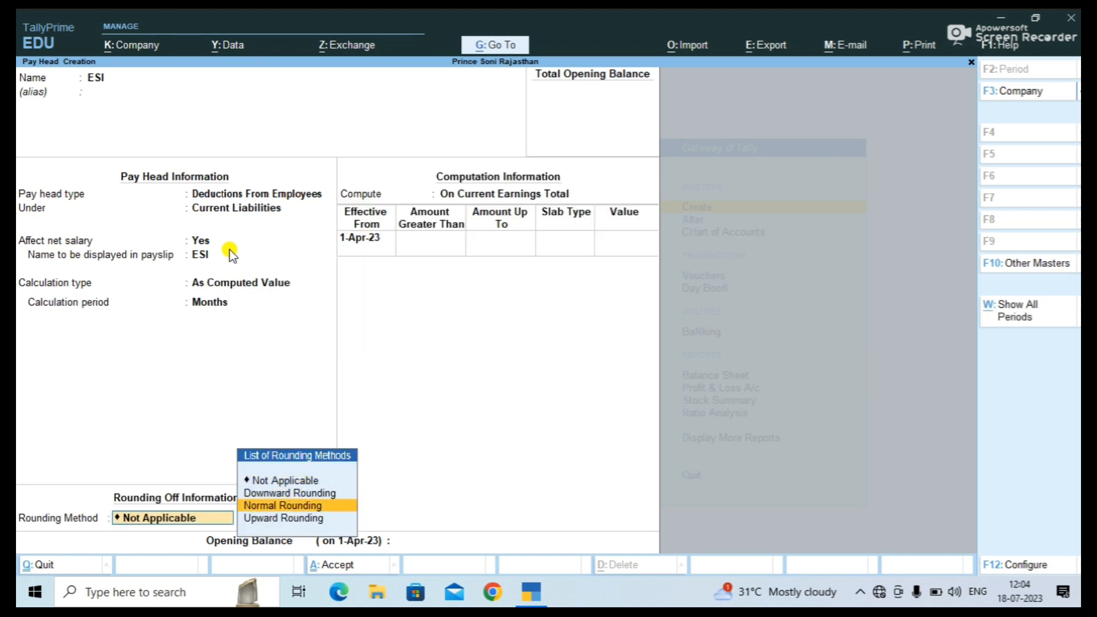
pyautogui.press('Return')
pyautogui.press('Return')
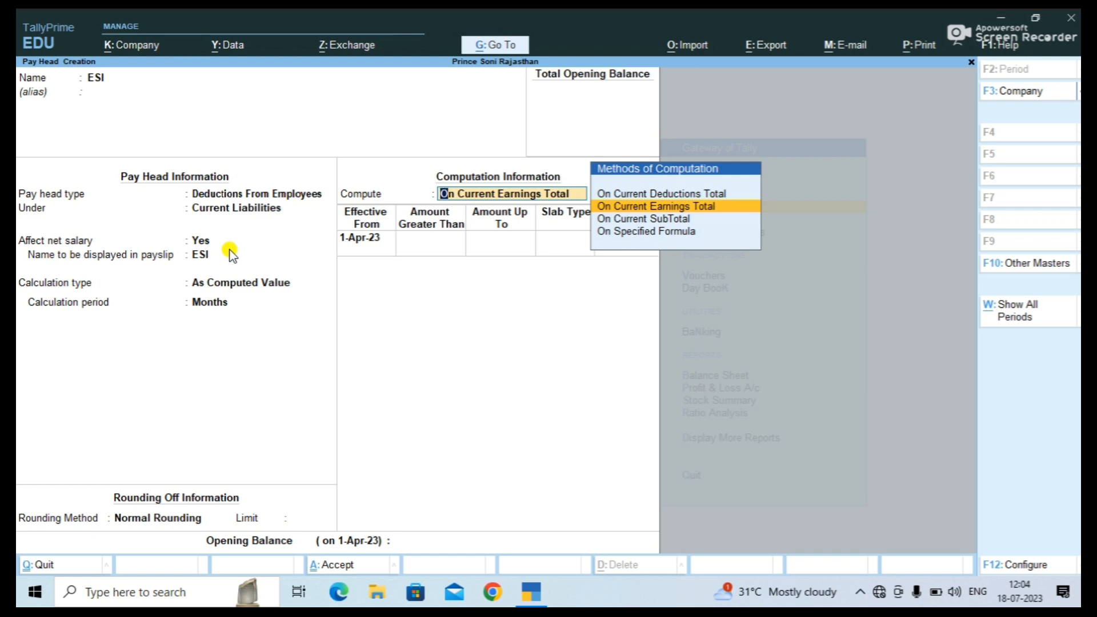
pyautogui.press('Down')
pyautogui.press('Down')
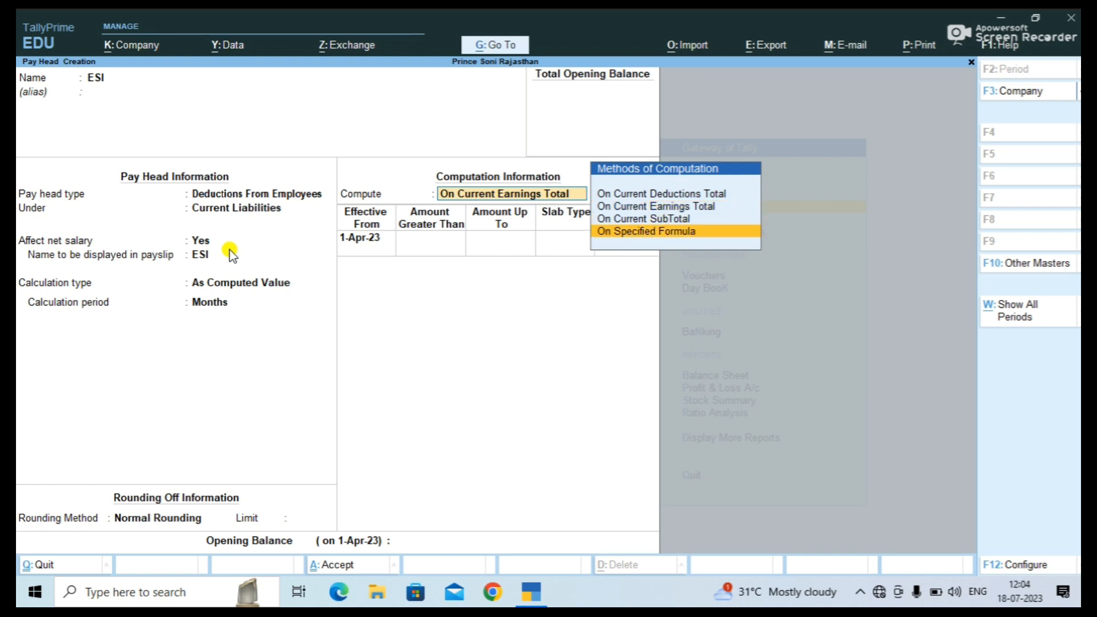
pyautogui.press('Return')
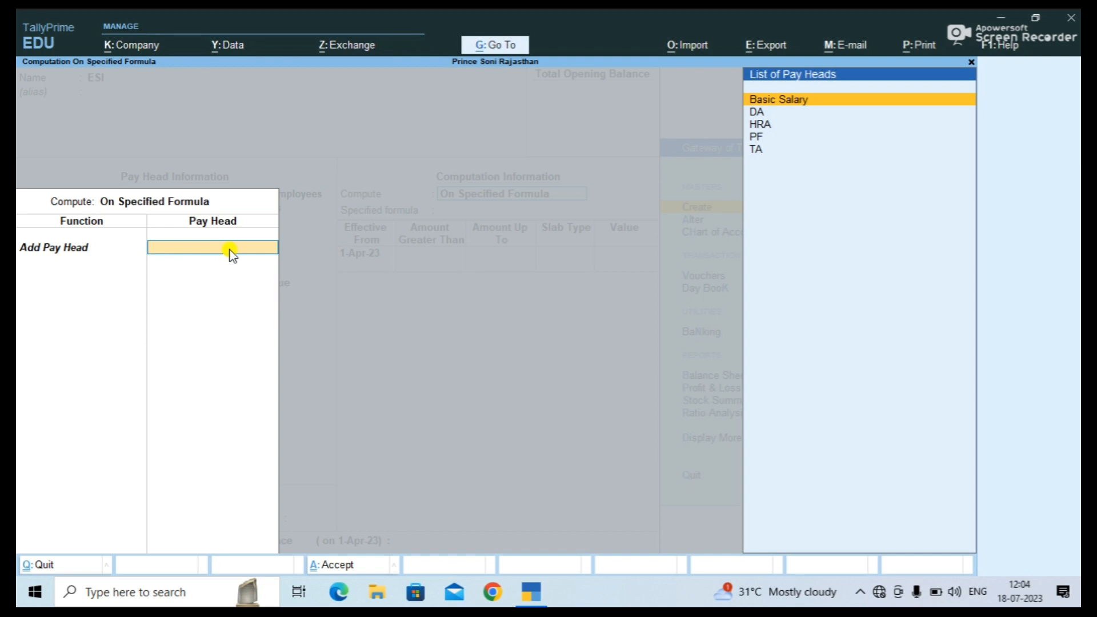
pyautogui.press('Return')
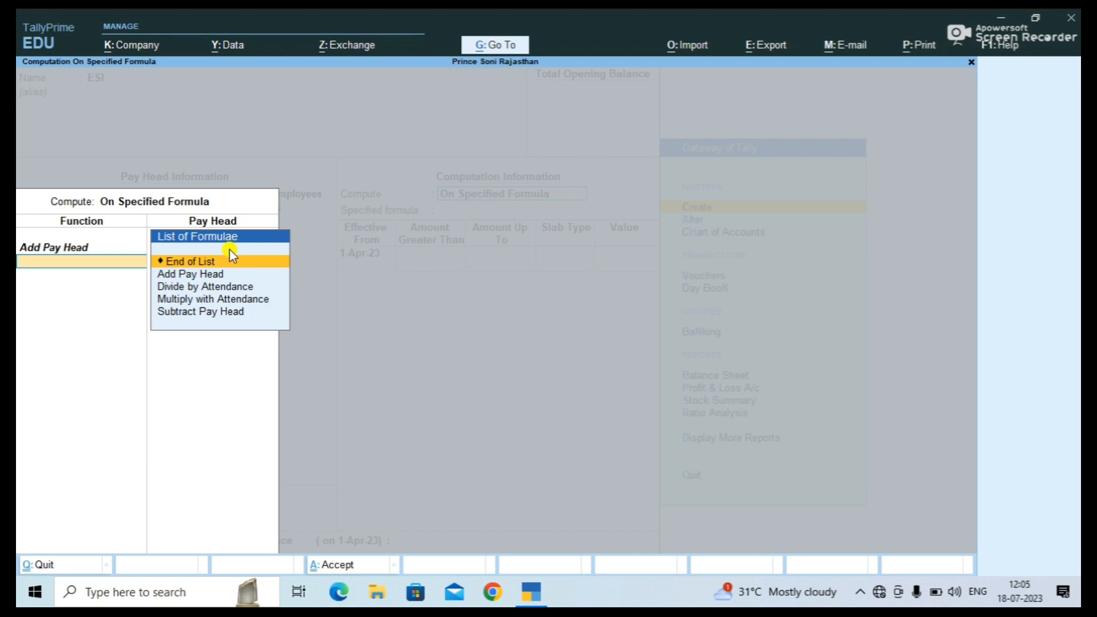
pyautogui.press('Return')
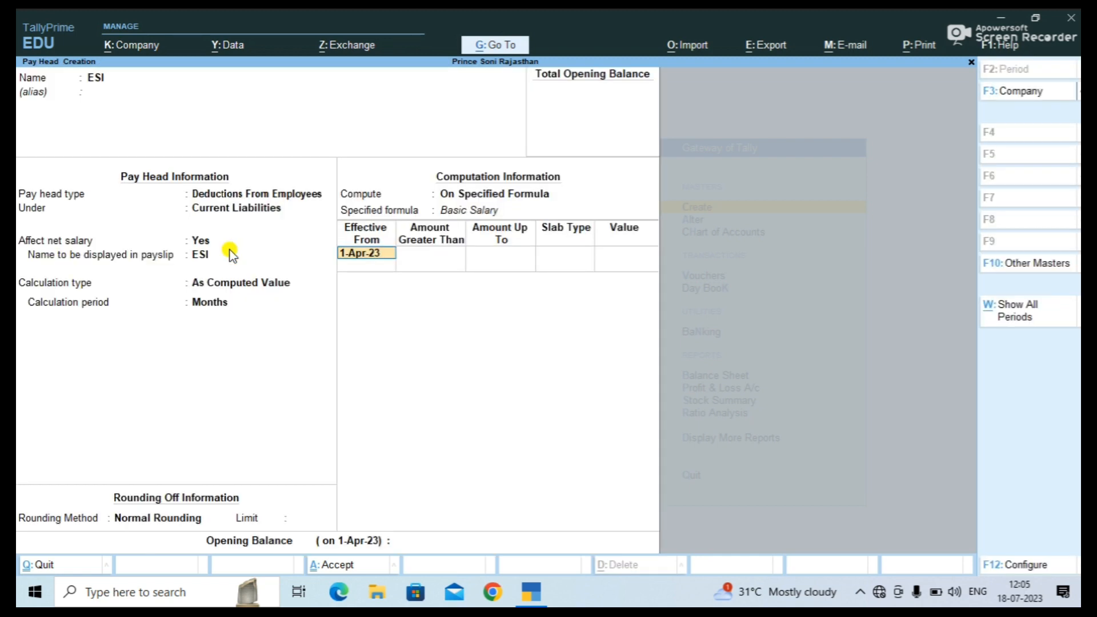
pyautogui.press('Return')
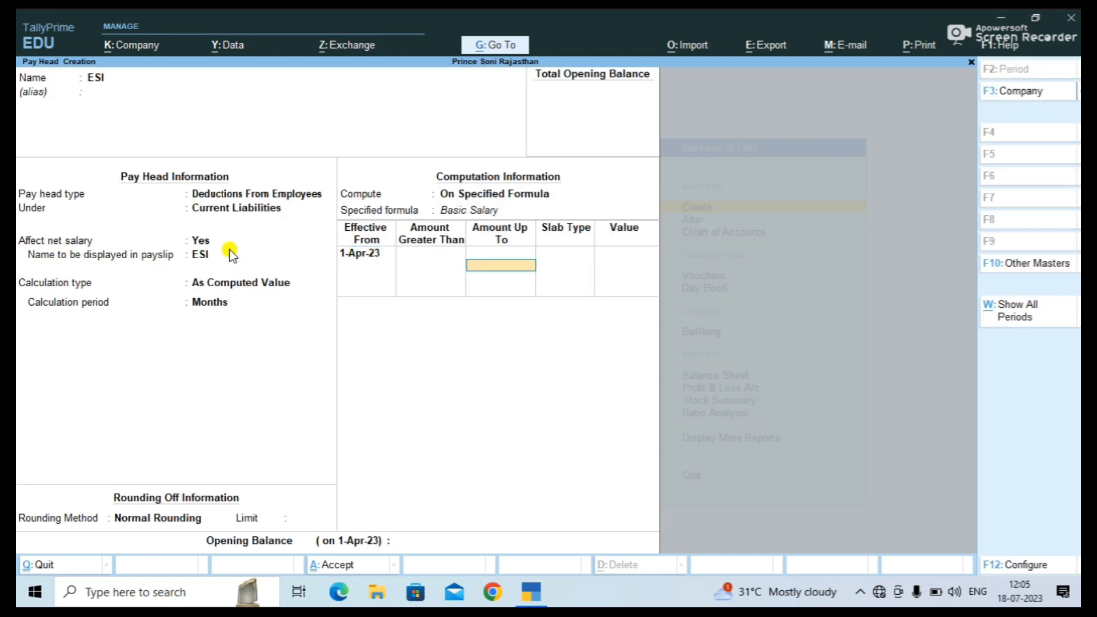
# Enter ESI slabs of 5% up to 35,000 and 8% above, then save with Ctrl+A.
pyautogui.write('35000')
pyautogui.press('Return')
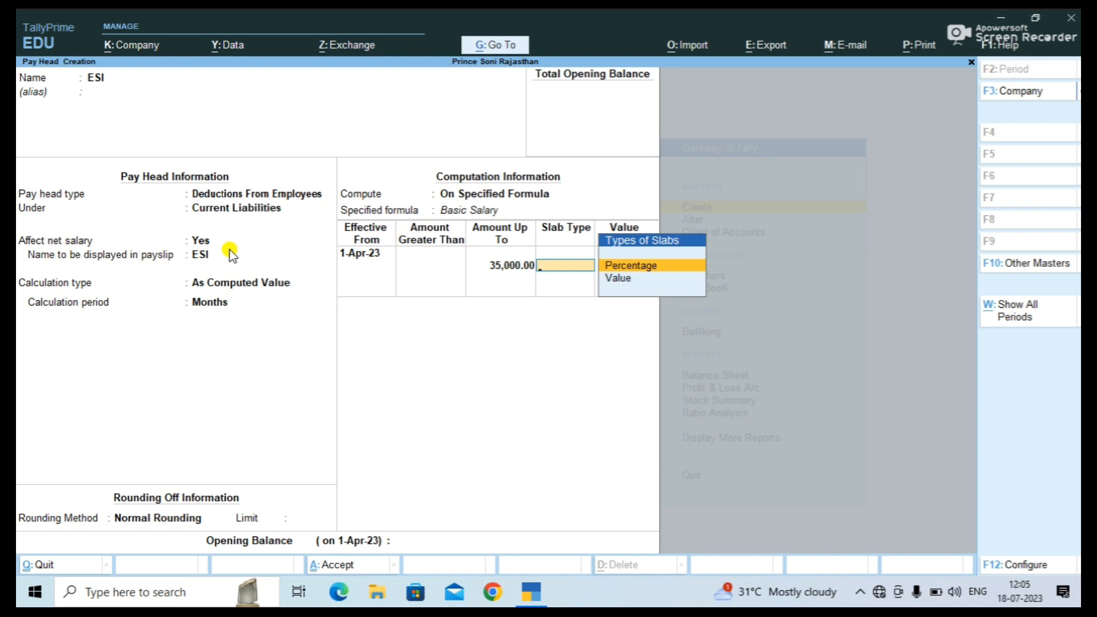
pyautogui.press('Return')
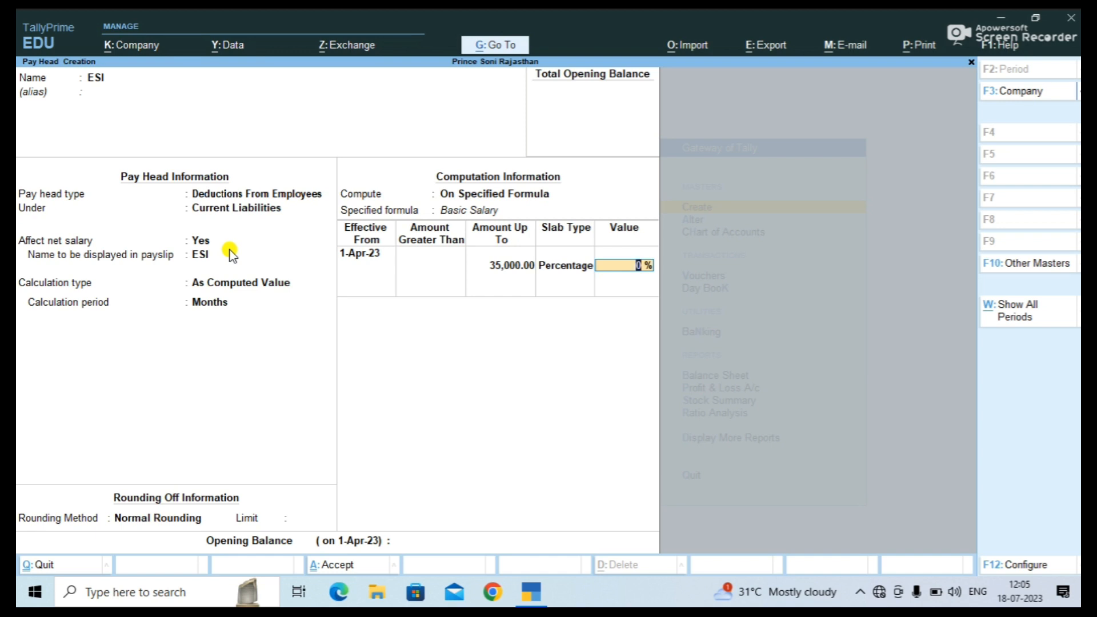
pyautogui.write('5')
pyautogui.press('Return')
pyautogui.press('Return')
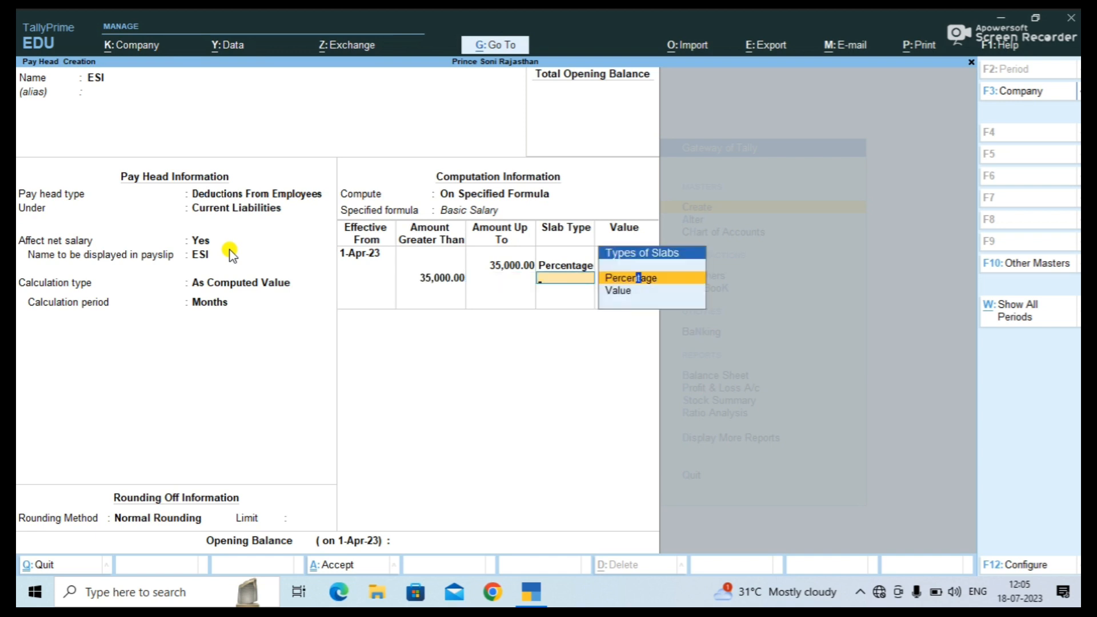
pyautogui.press('Return')
pyautogui.write('8')
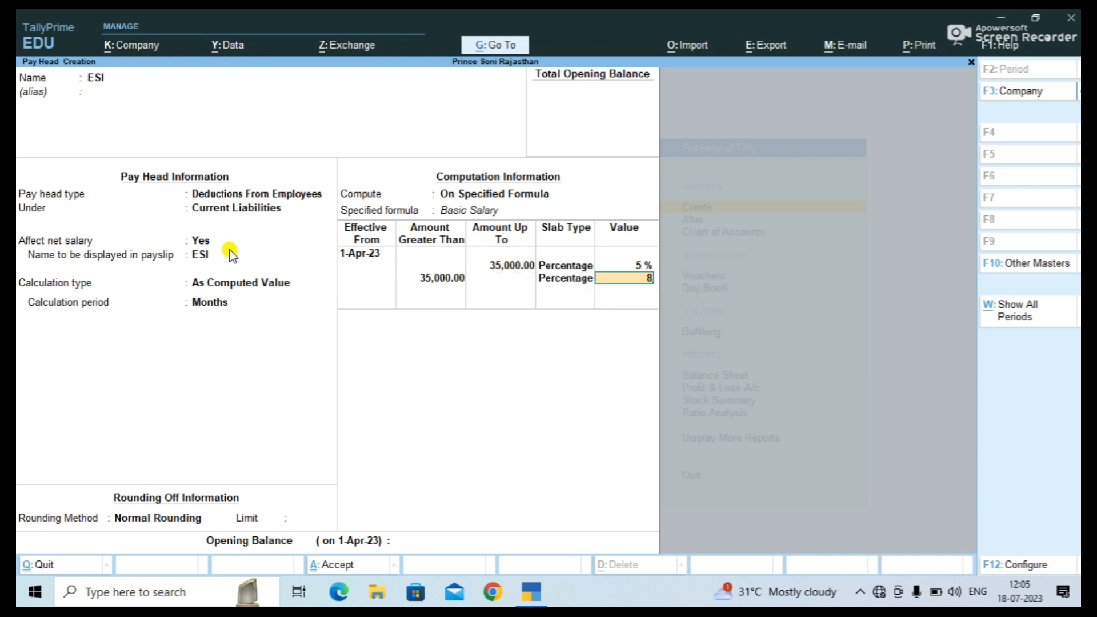
pyautogui.press('Return')
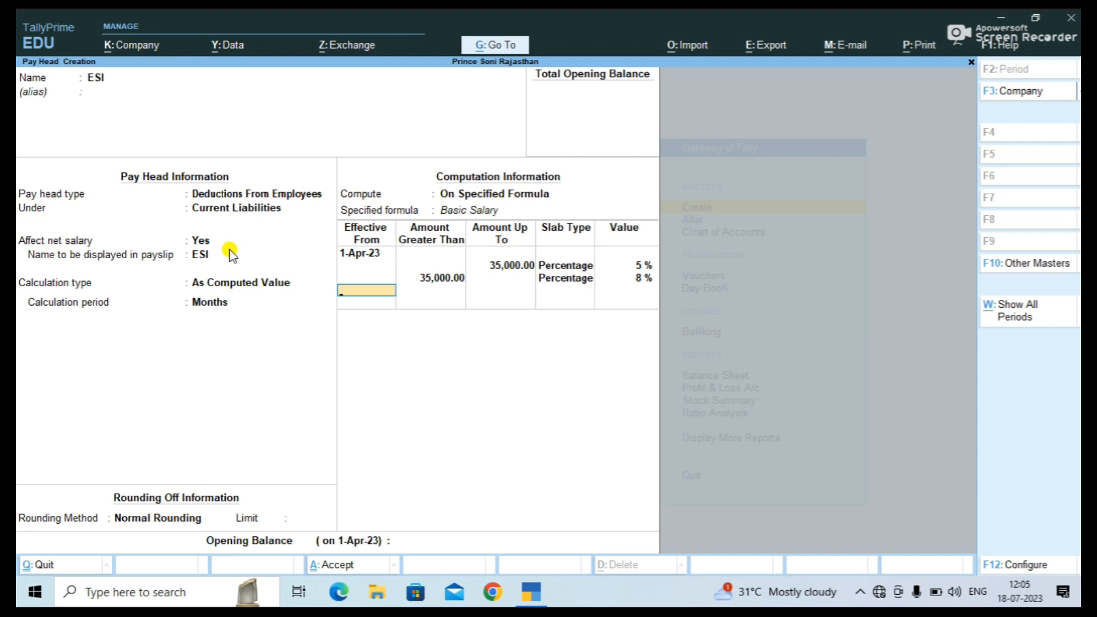
pyautogui.hotkey('ctrl', 'a')
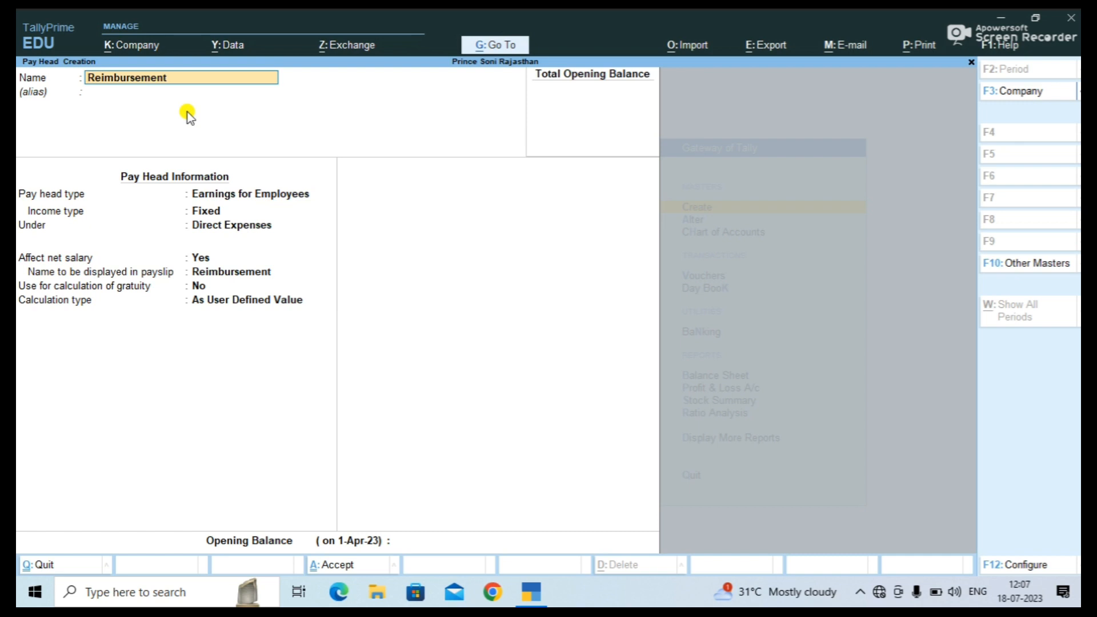
# Make the Reimbursement pay head a Reimbursements to Employees type with Variable income.
pyautogui.press('Return')
pyautogui.press('Return')
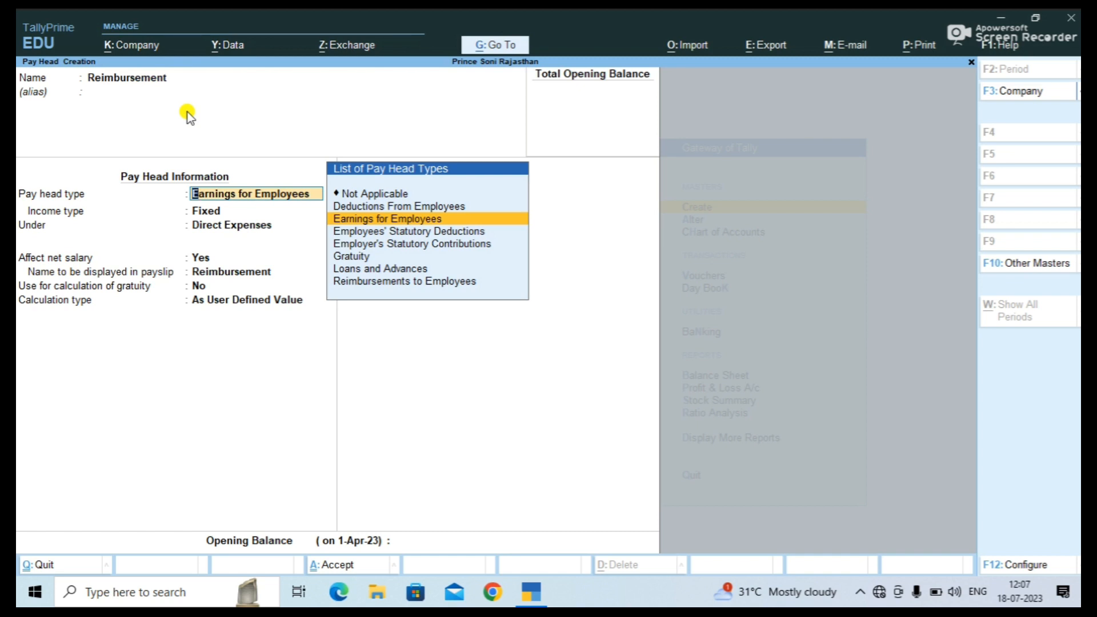
pyautogui.press('Down')
pyautogui.press('Down')
pyautogui.press('Down')
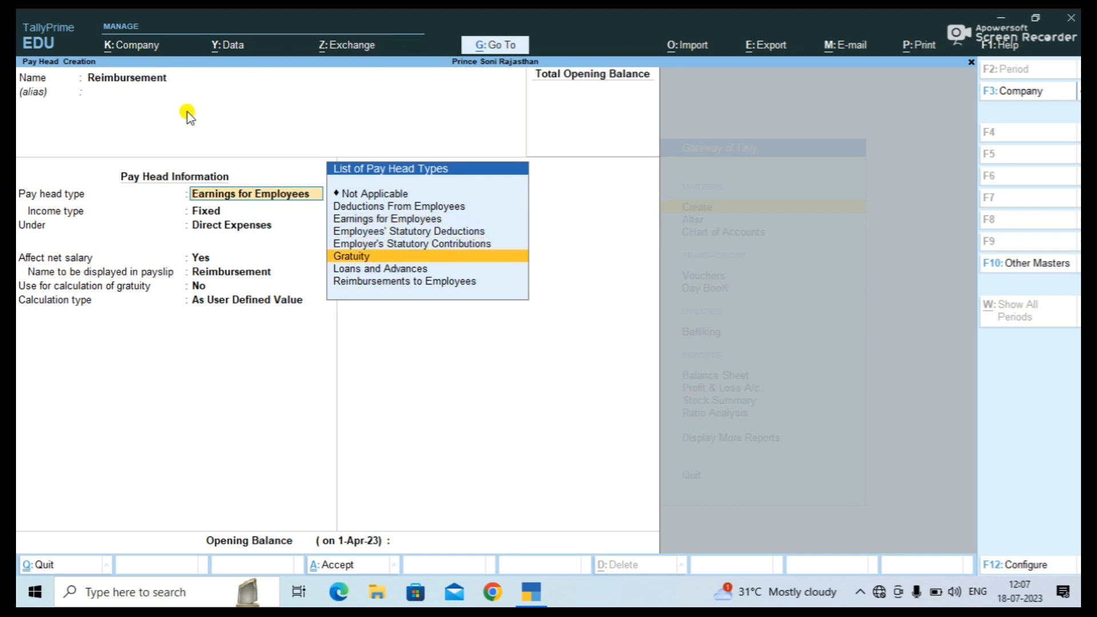
pyautogui.press('Down')
pyautogui.press('Down')
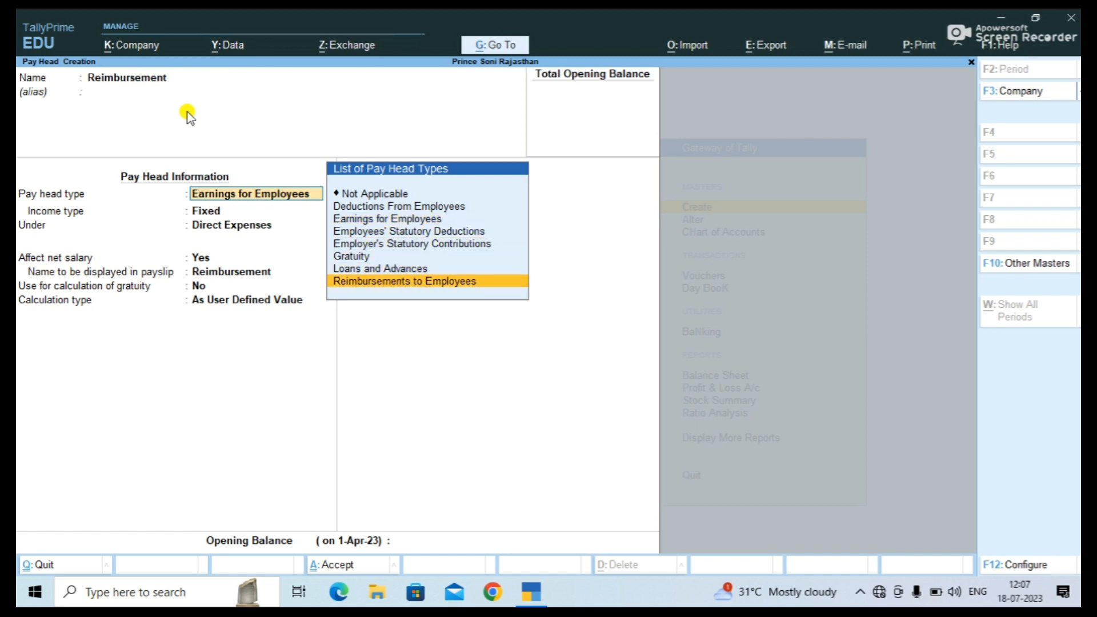
pyautogui.press('Return')
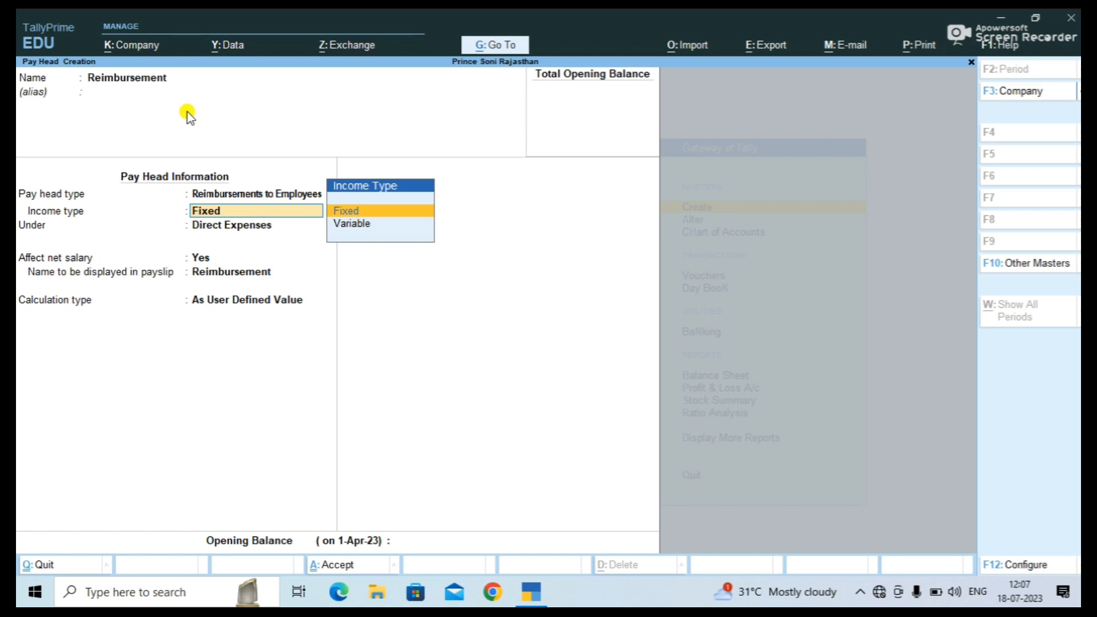
pyautogui.write('v')
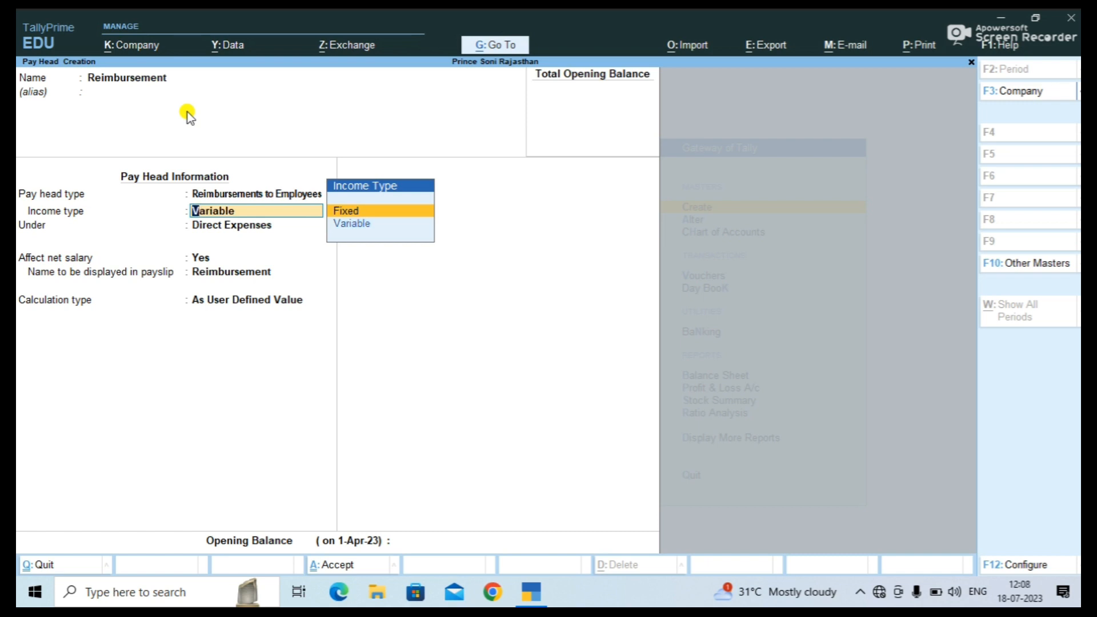
pyautogui.press('Down')
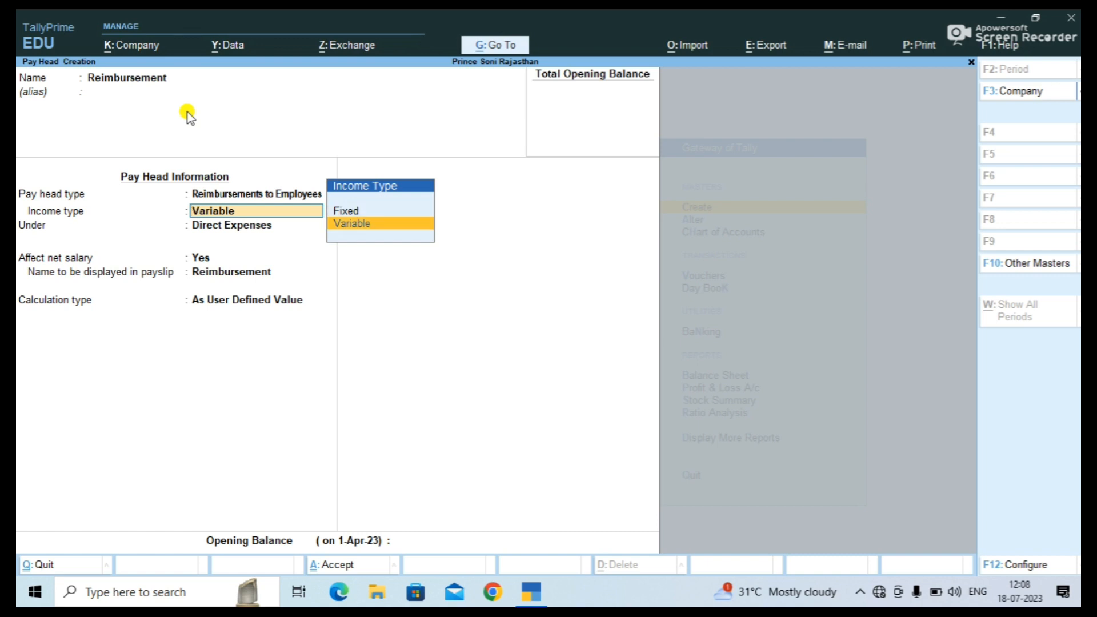
pyautogui.press('Return')
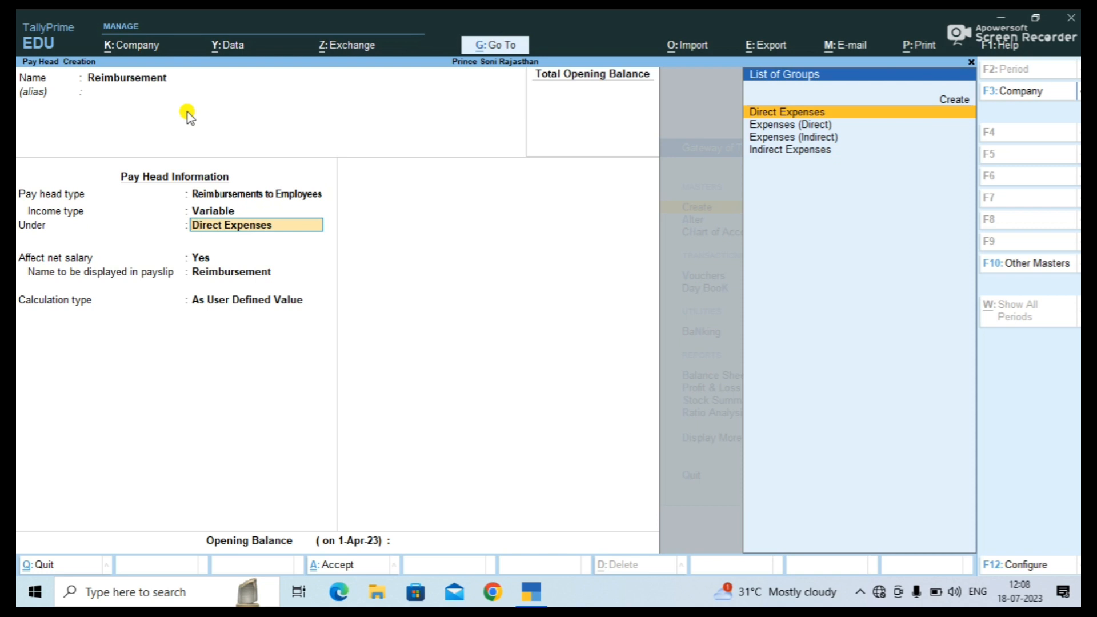
# Keep Direct Expenses, net salary Yes and As User Defined Value, then save the form.
pyautogui.press('Return')
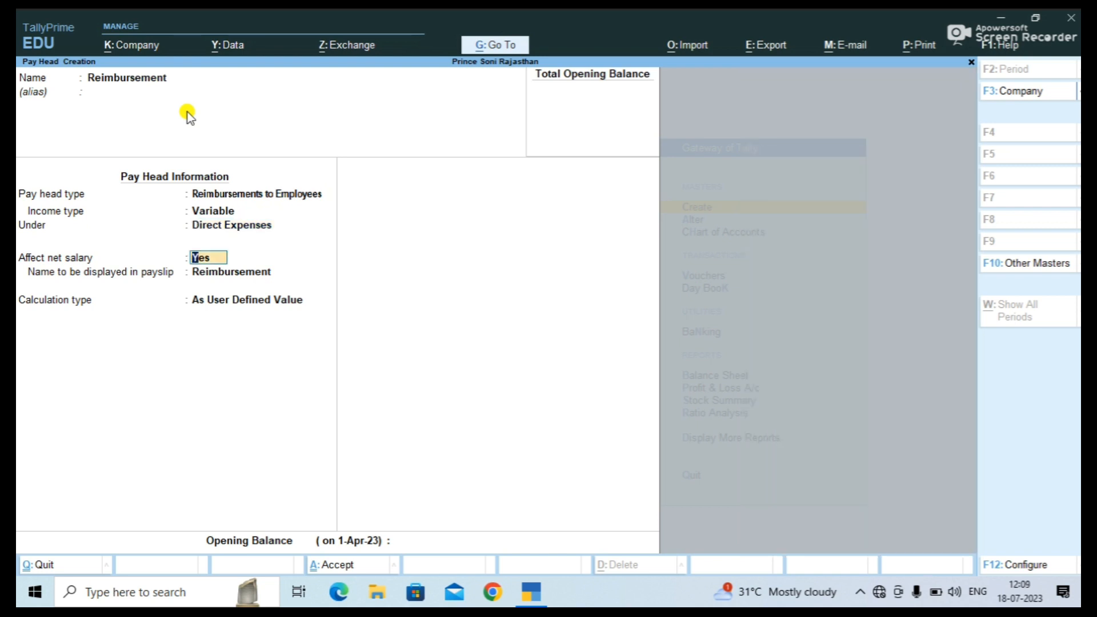
pyautogui.press('Return')
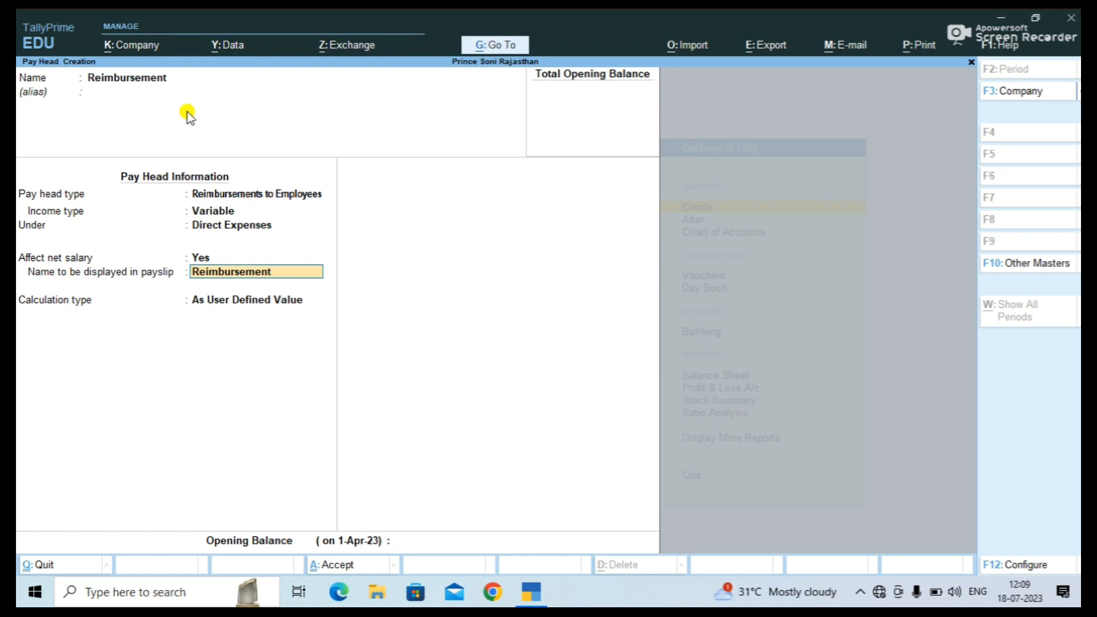
pyautogui.press('Return')
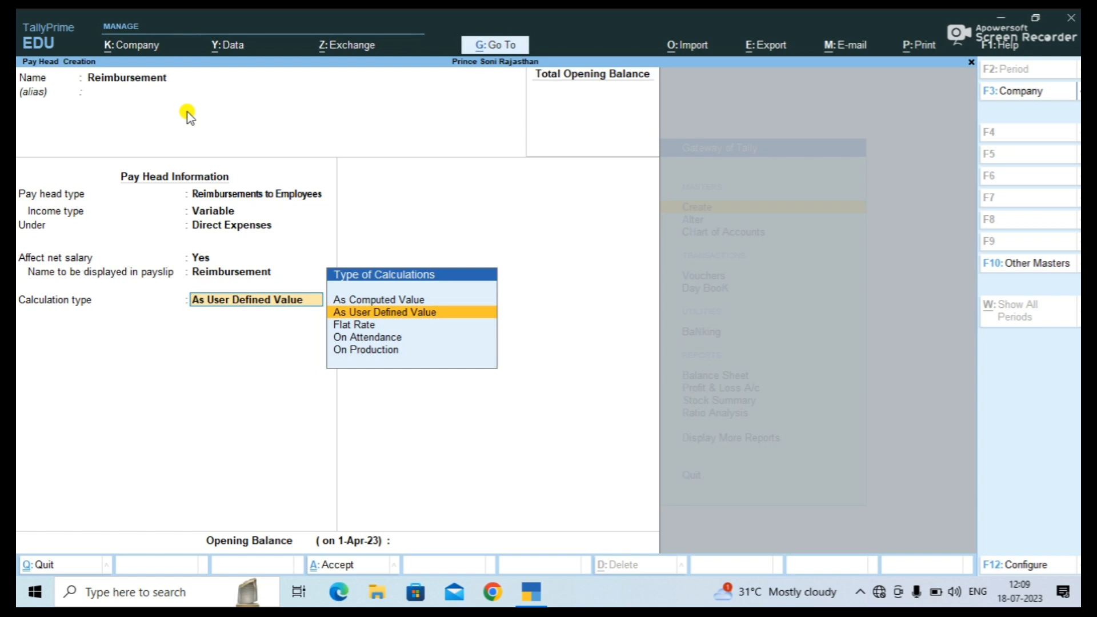
pyautogui.press('Down')
pyautogui.press('Up')
pyautogui.press('Return')
pyautogui.press('Return')
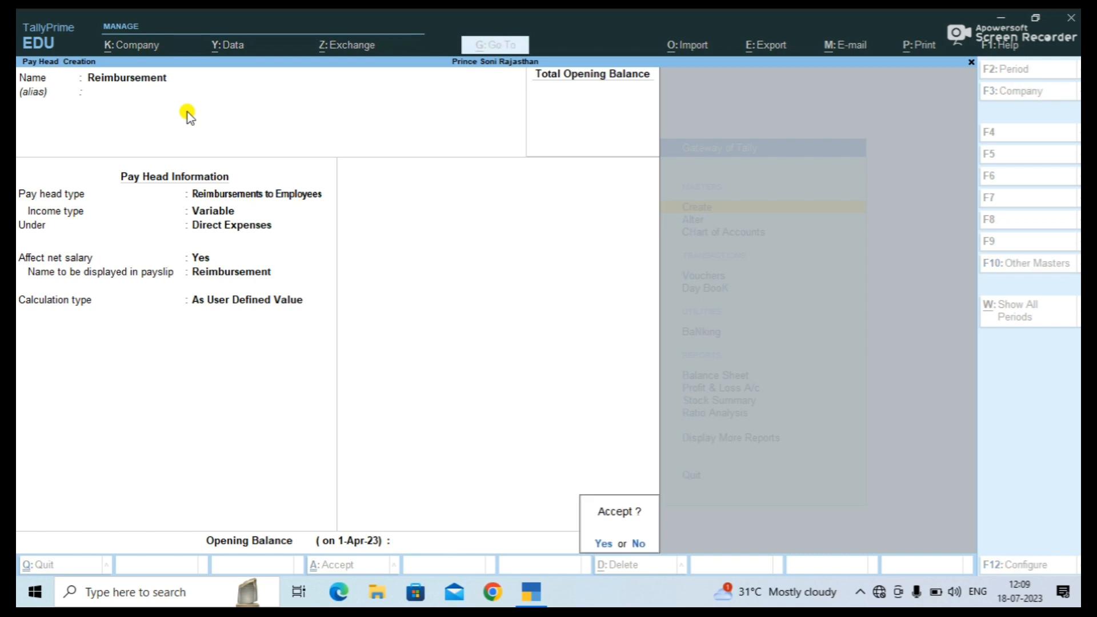
pyautogui.press('Return')
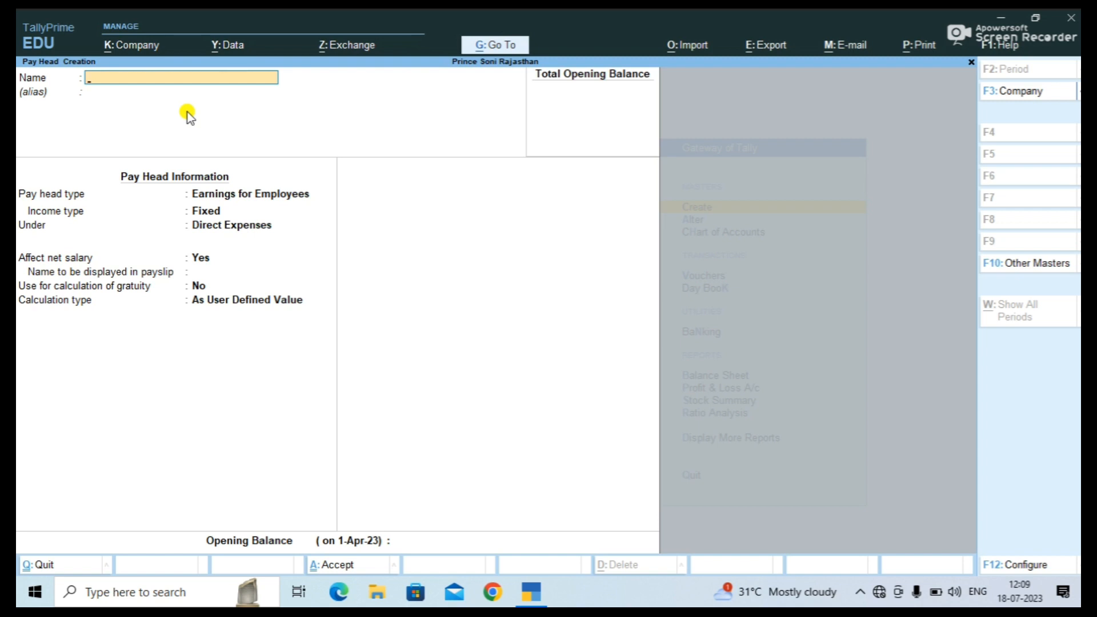
# Create a Bonus pay head as a Variable Earnings for Employees under Direct Expenses.
pyautogui.write('Bonus')
pyautogui.press('Return')
pyautogui.press('Return')
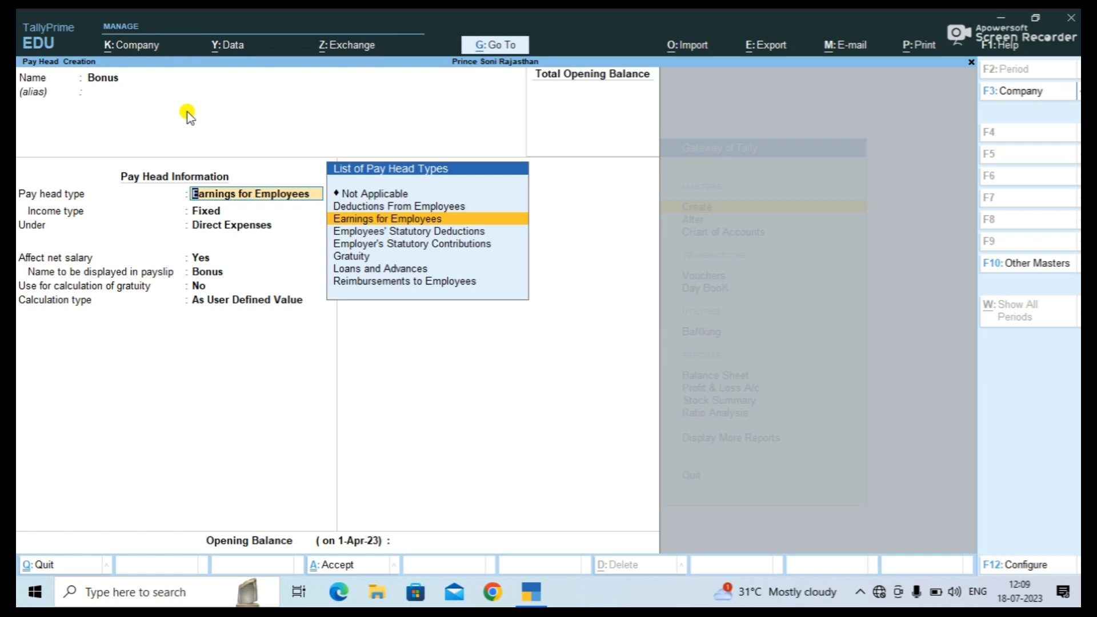
pyautogui.press('Return')
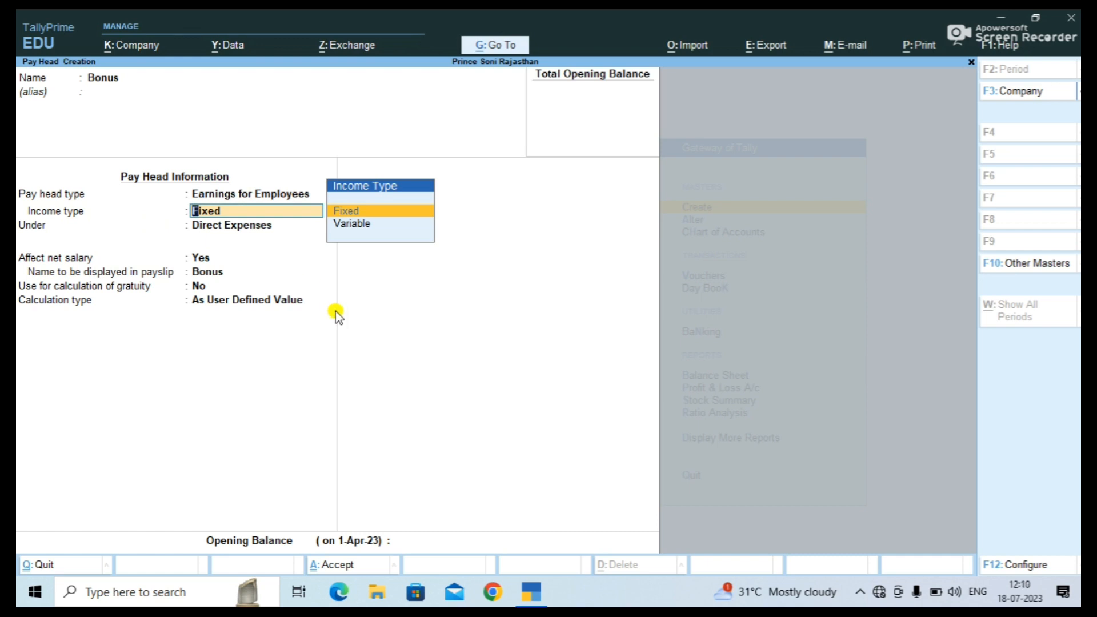
pyautogui.press('Down')
pyautogui.press('Return')
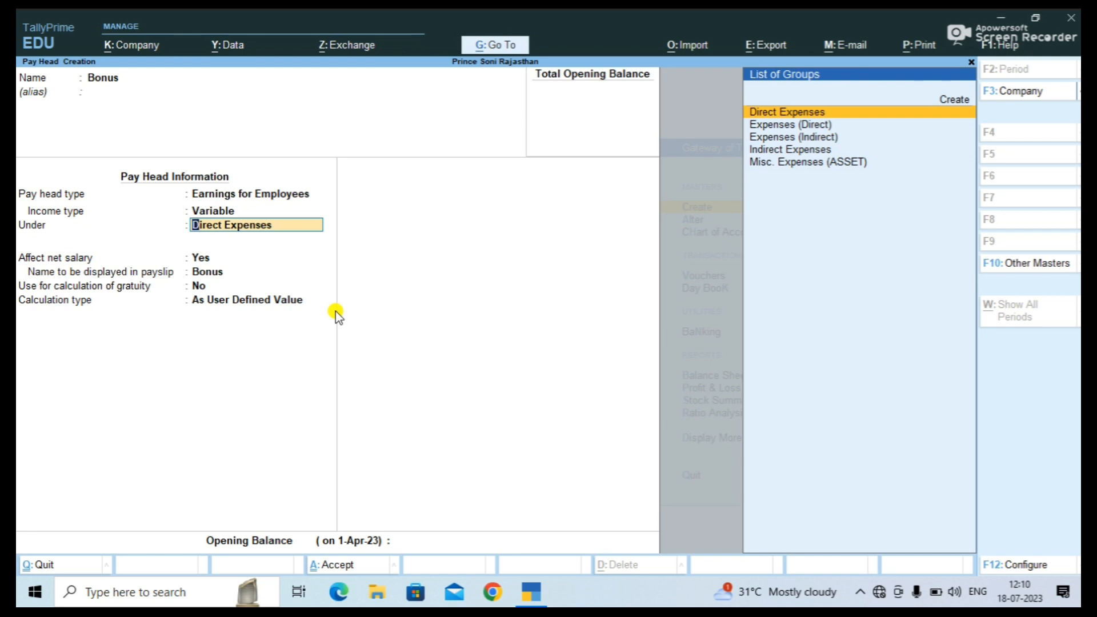
pyautogui.press('Return')
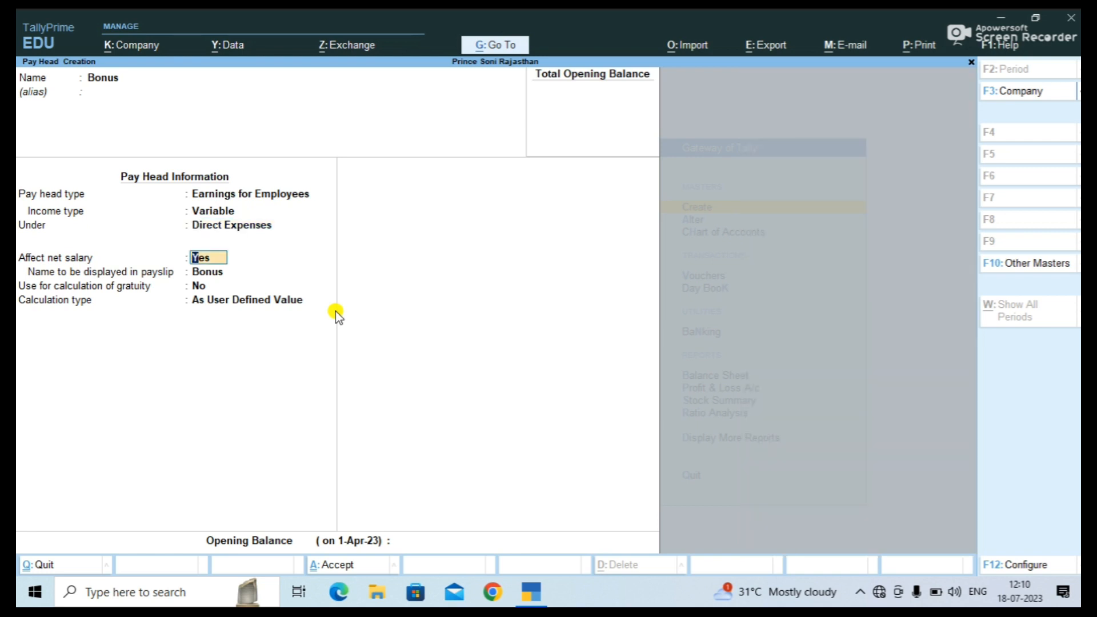
pyautogui.press('Return')
pyautogui.press('Return')
pyautogui.press('Return')
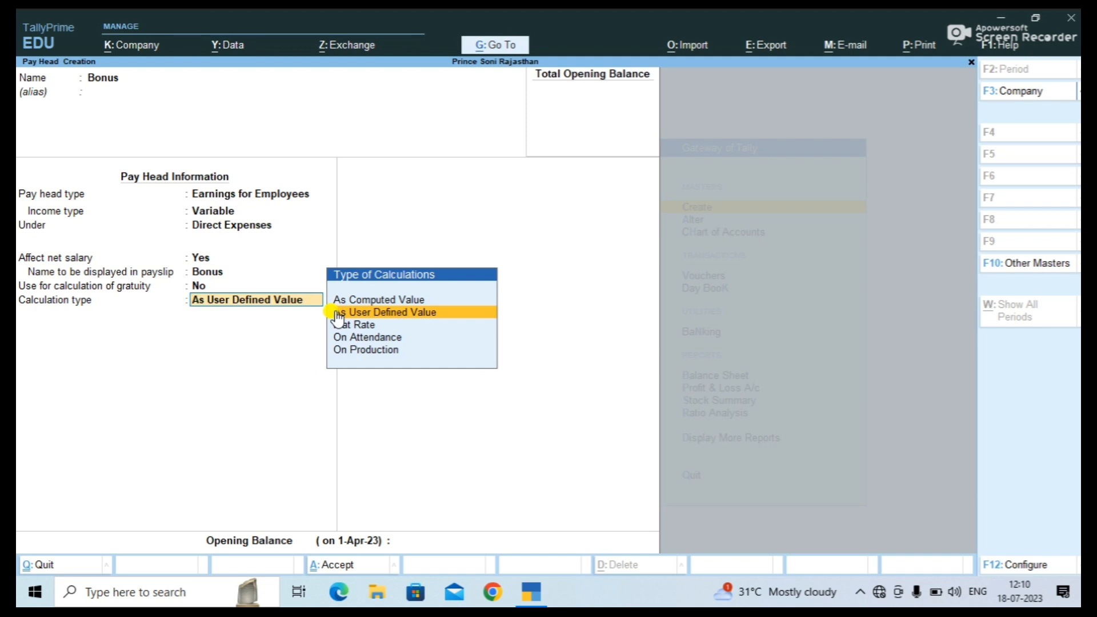
# Calculate Bonus at Flat Rate per Months with Not Applicable rounding, and save it.
pyautogui.press('Down')
pyautogui.press('Return')
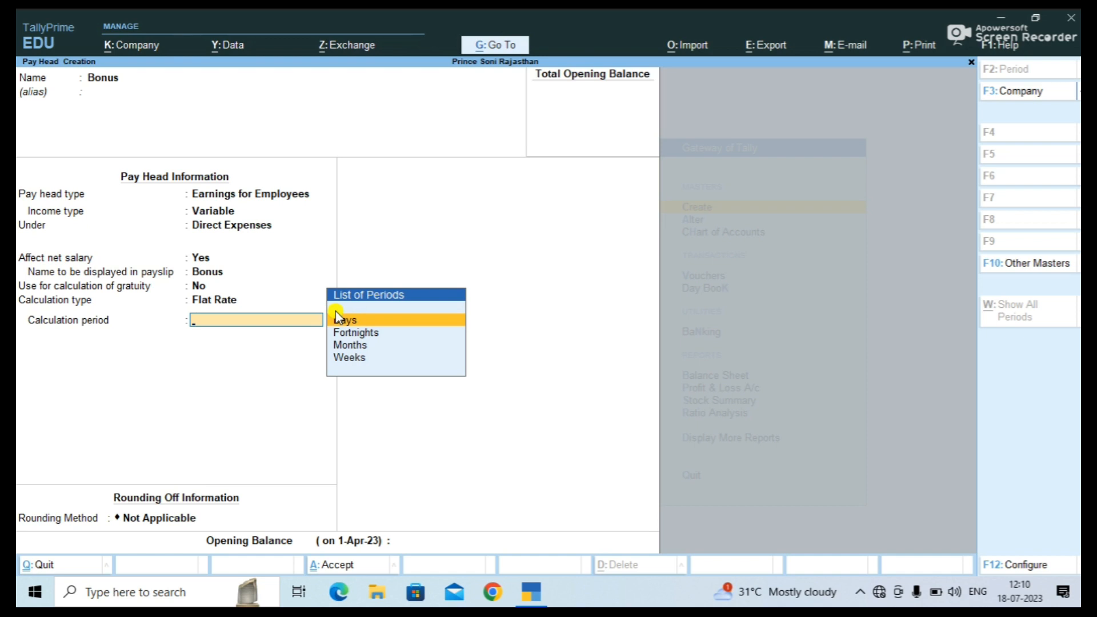
pyautogui.press('Down')
pyautogui.press('Down')
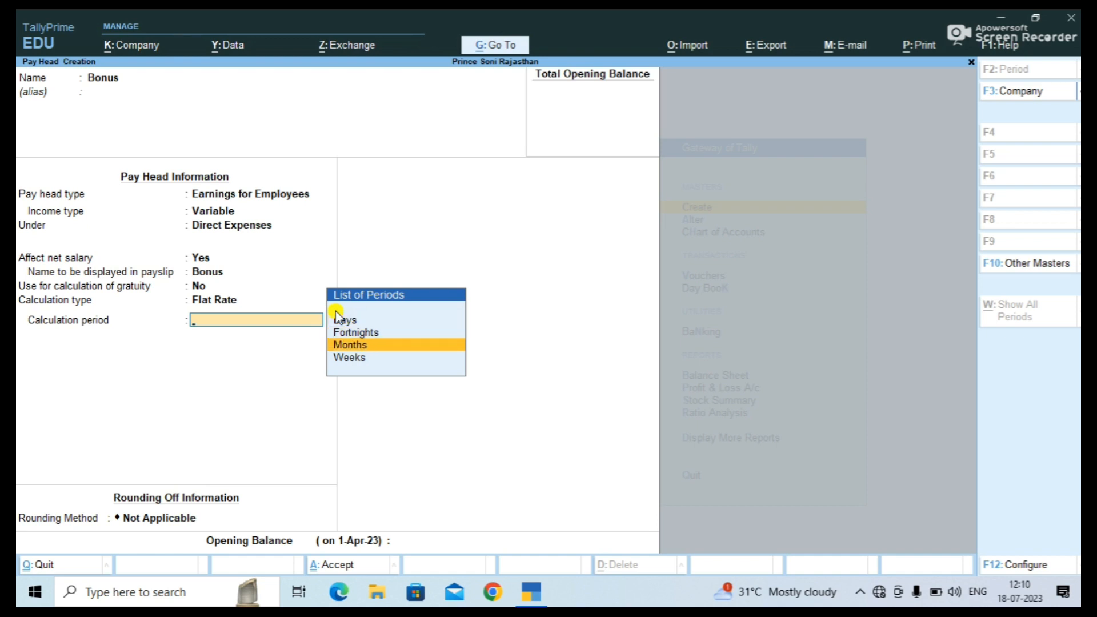
pyautogui.press('Return')
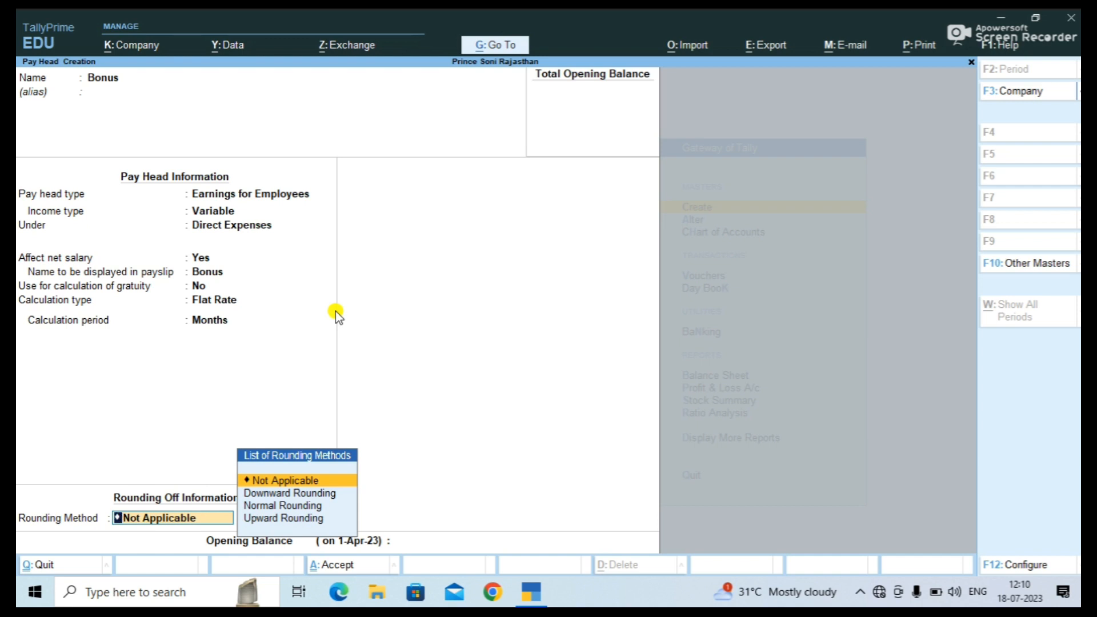
pyautogui.press('Return')
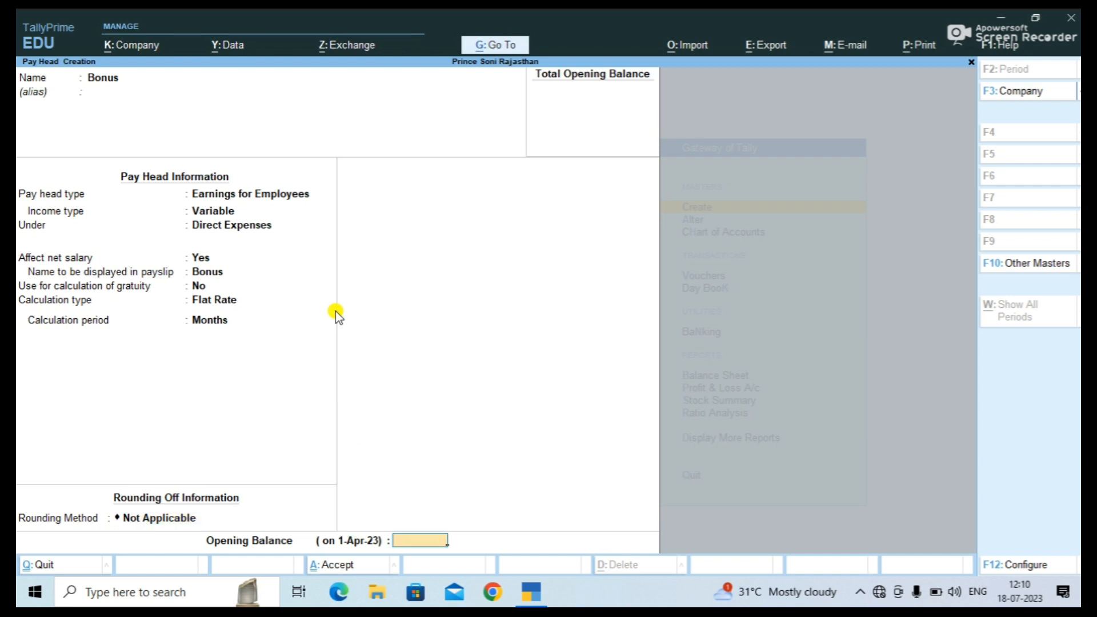
pyautogui.press('Return')
pyautogui.press('Return')
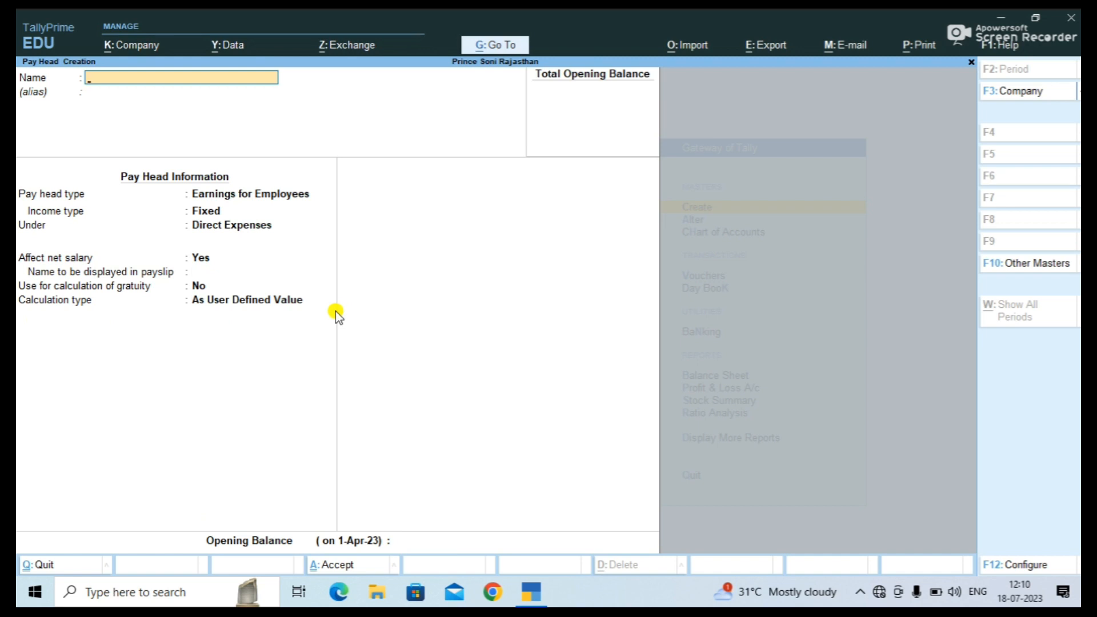
# Create a Leave pay head as a deduction from employees under Current Liabilities.
pyautogui.write('Leave')
pyautogui.press('Return')
pyautogui.press('Return')
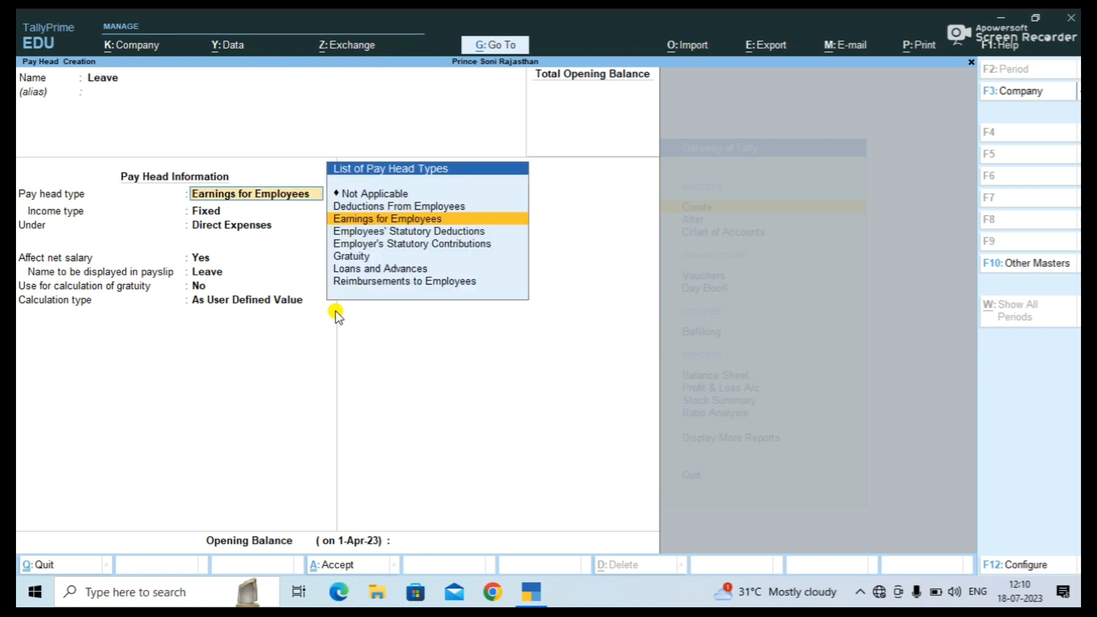
pyautogui.press('Down')
pyautogui.press('Up')
pyautogui.press('Up')
pyautogui.press('Return')
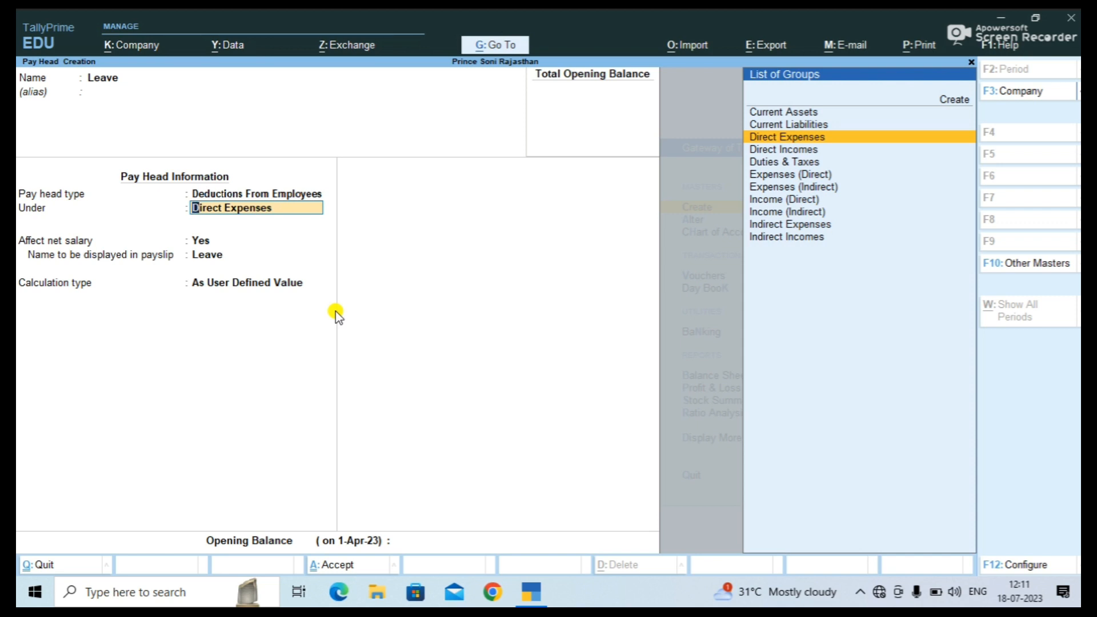
pyautogui.press('Up')
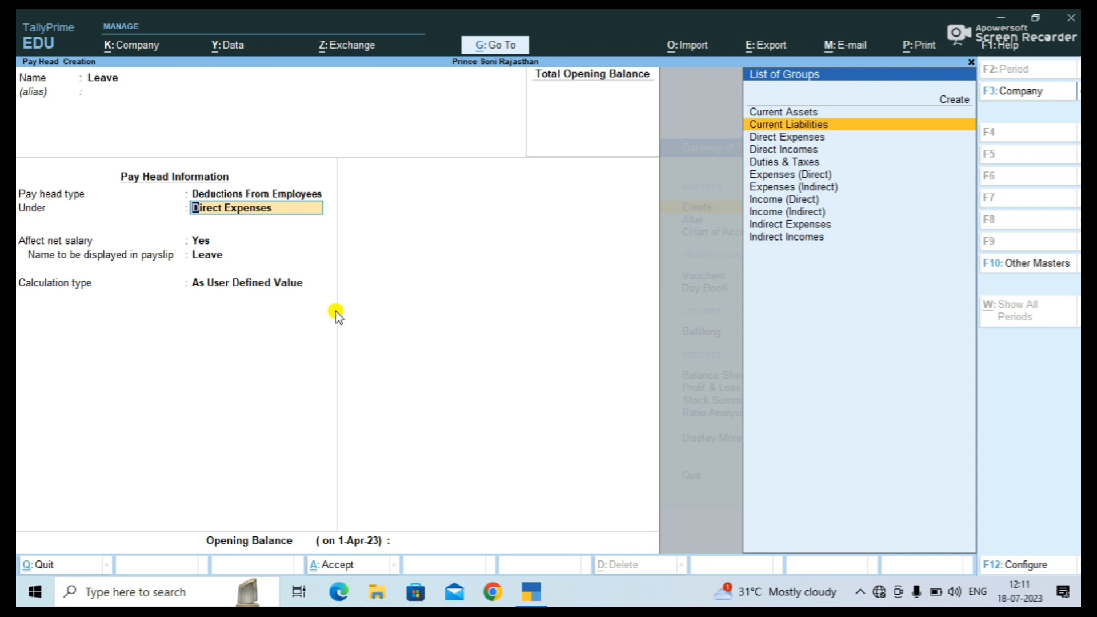
pyautogui.press('Return')
pyautogui.press('Return')
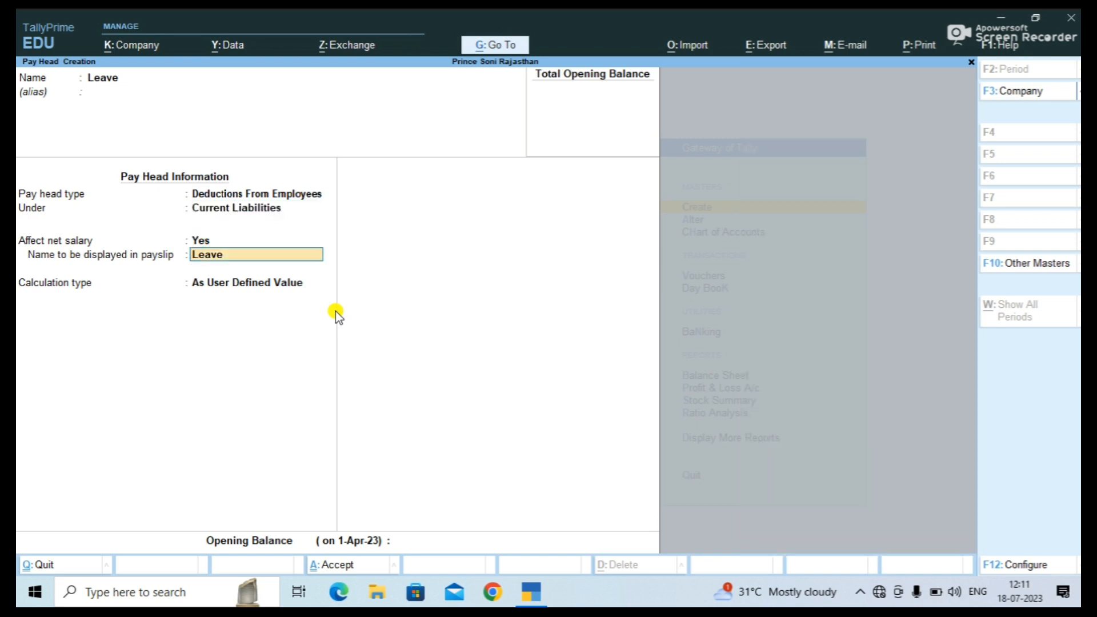
pyautogui.press('Return')
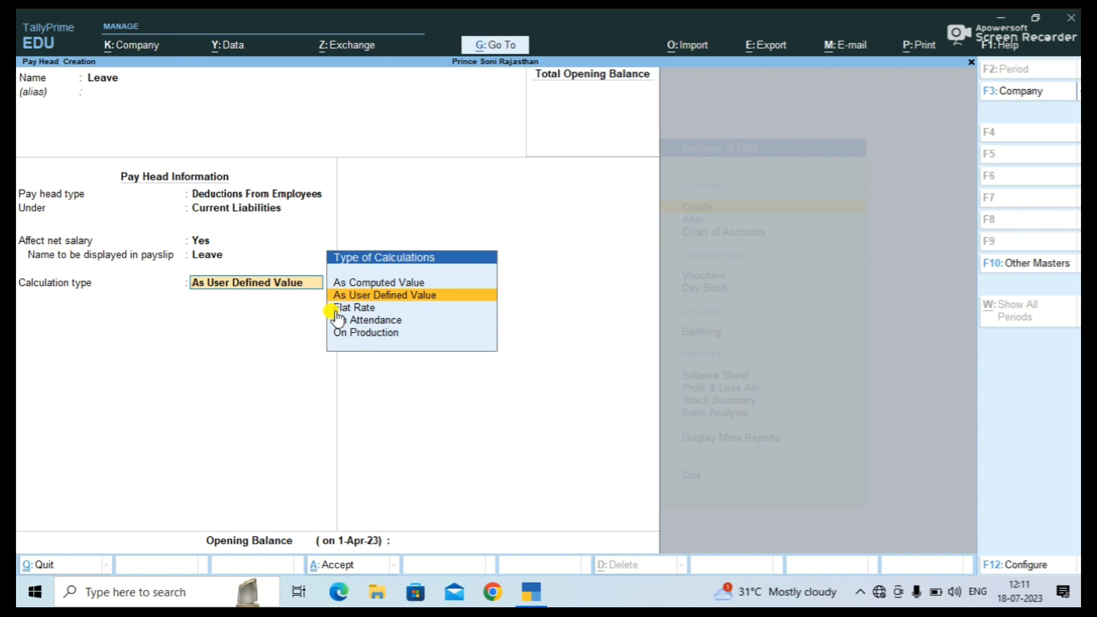
# Calculate Leave On Attendance of the Leave type per Days, no rounding, and save.
pyautogui.click(337, 318)
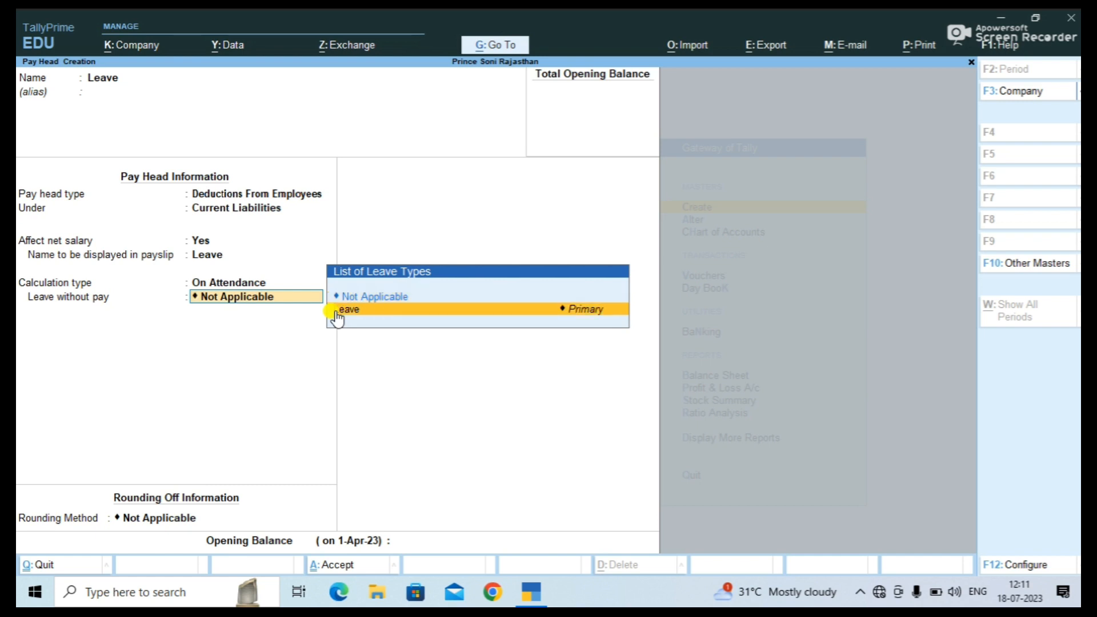
pyautogui.click(336, 312)
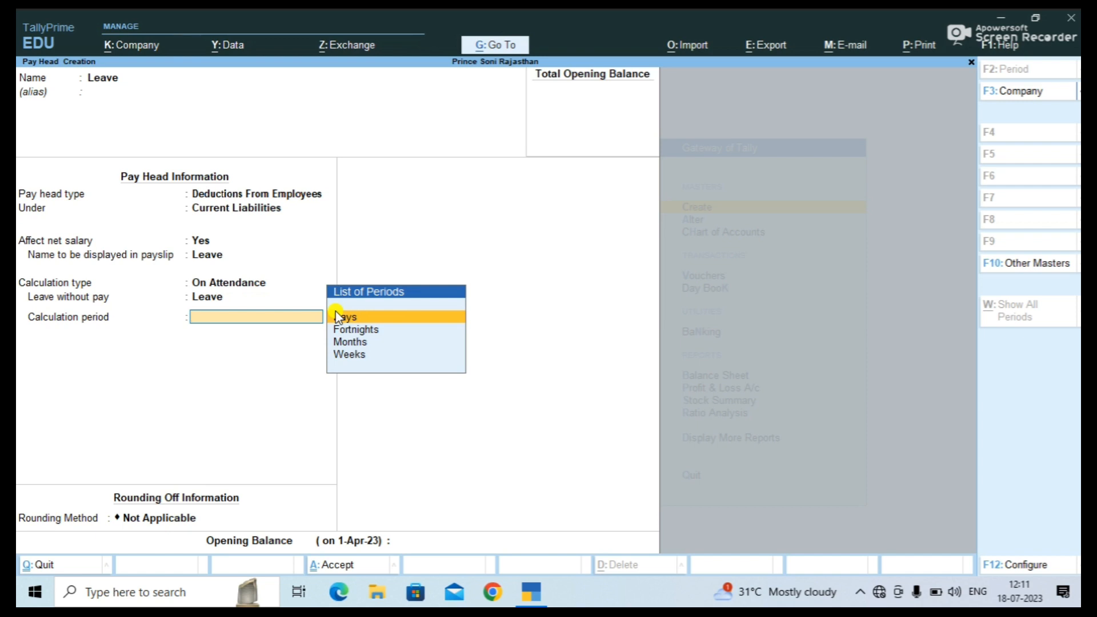
pyautogui.click(337, 316)
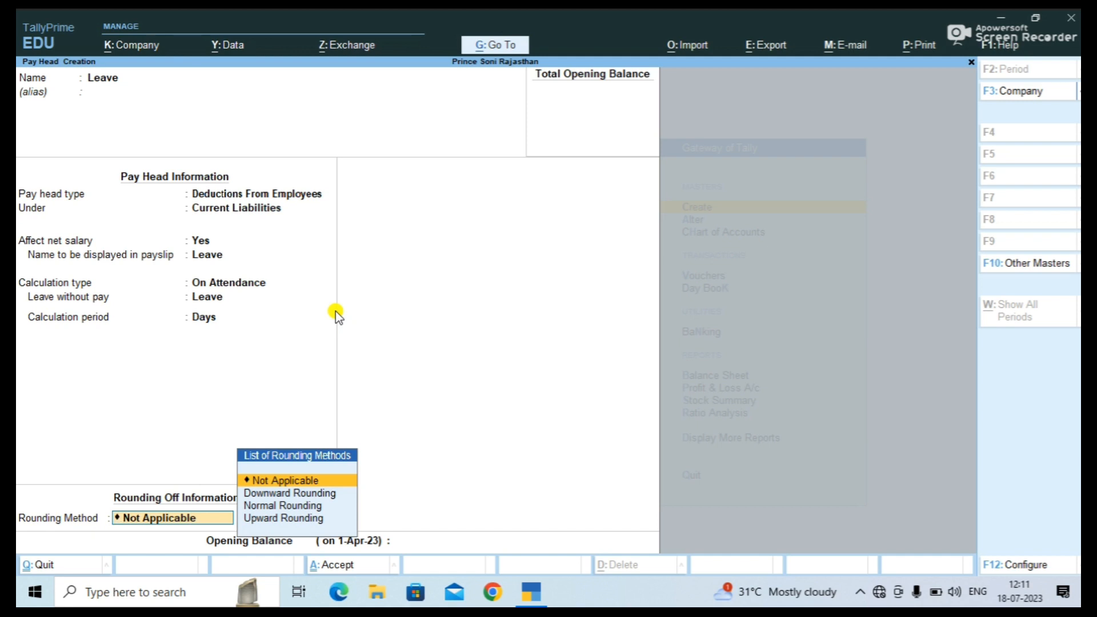
pyautogui.press('Return')
pyautogui.press('Return')
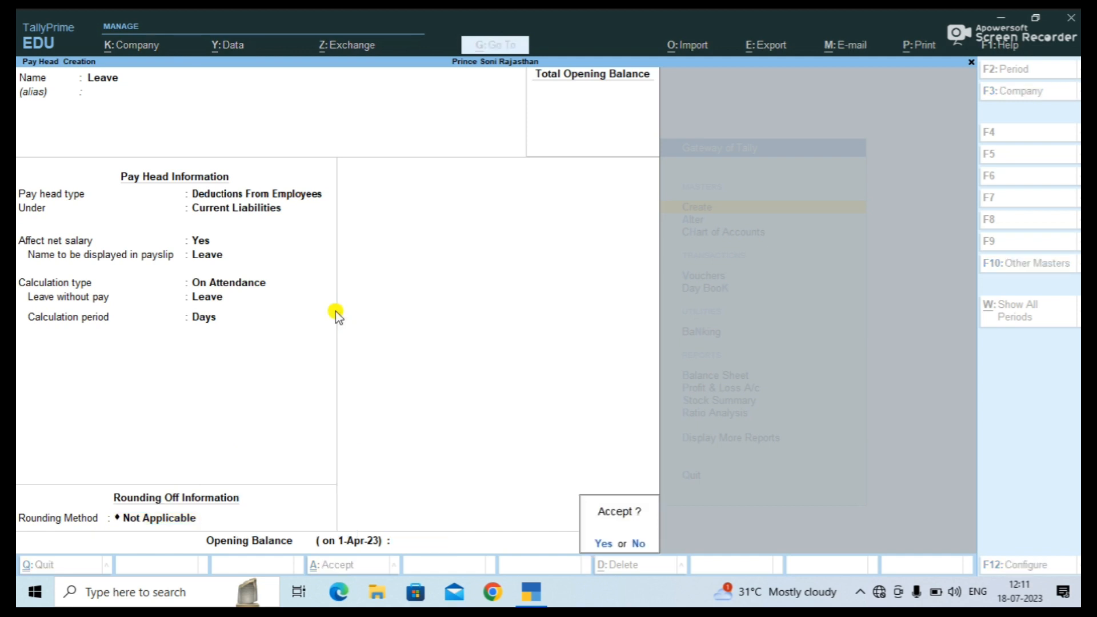
pyautogui.press('Return')
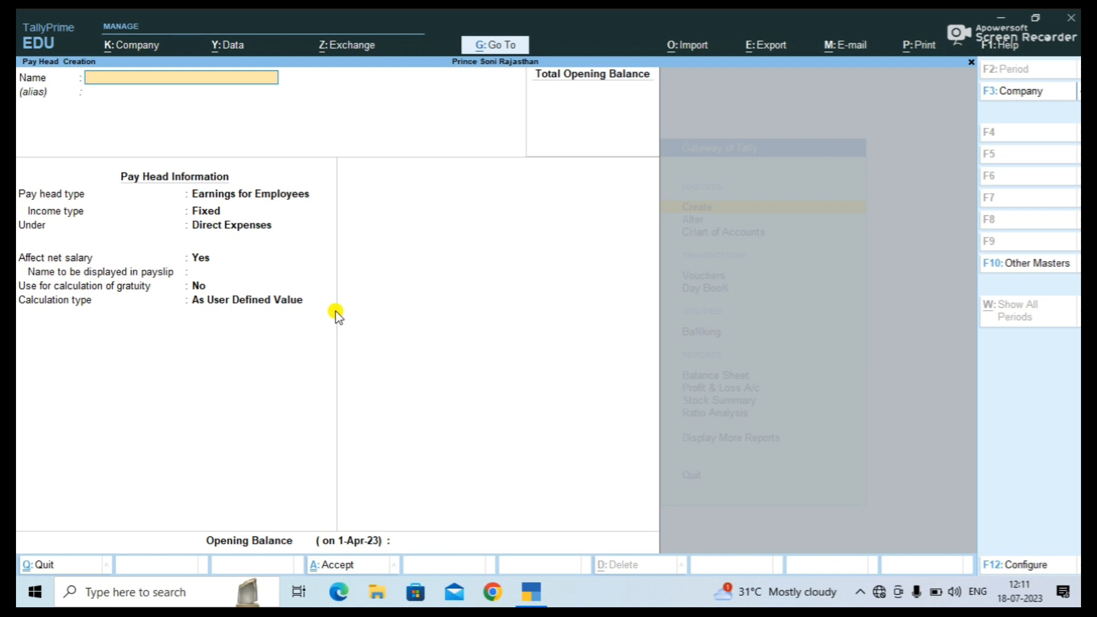
# Name the new pay head 'Over Time' and keep its type as Earnings for Employees.
pyautogui.write('Over Time')
pyautogui.press('Return')
pyautogui.press('Return')
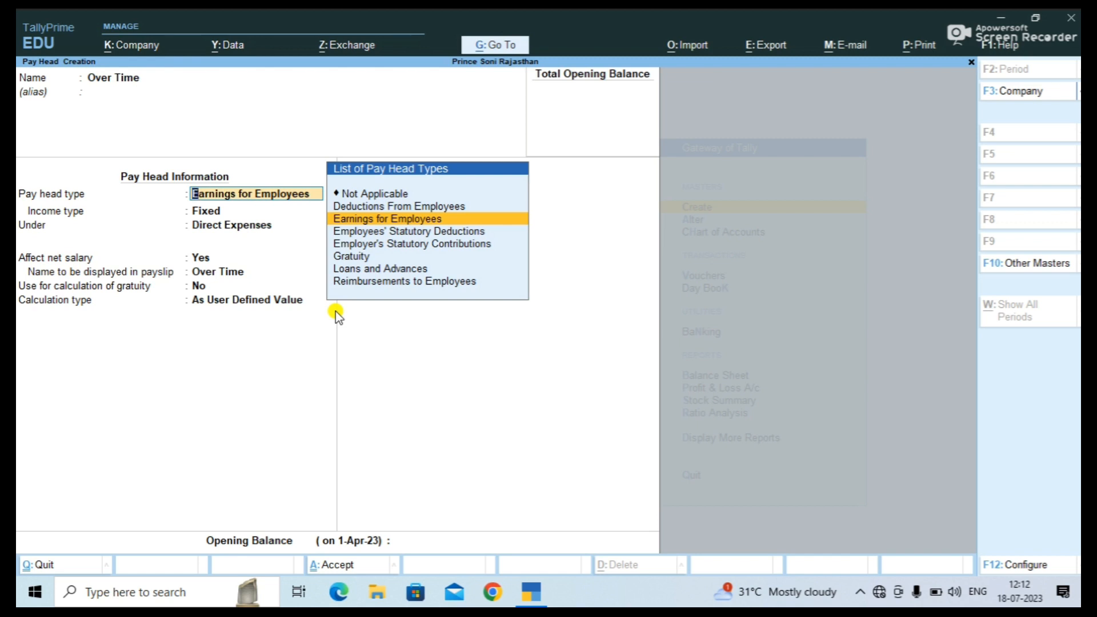
pyautogui.press('Return')
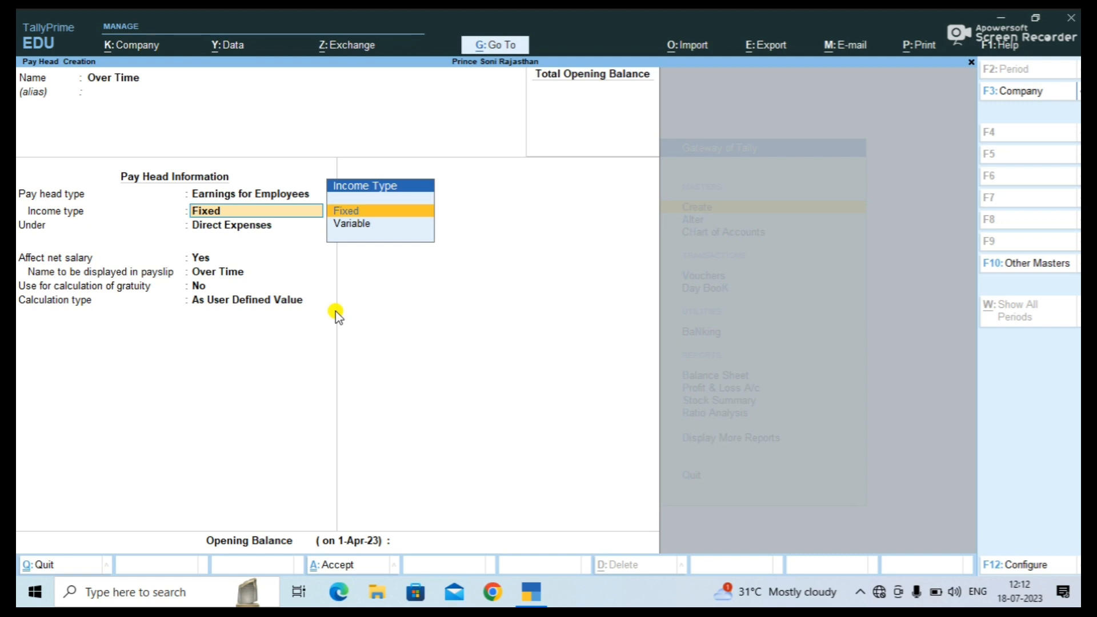
# Make Over Time a Variable earning under Direct Expenses, calculated On Production, with no rounding, and save it.
pyautogui.press('Down')
pyautogui.press('Return')
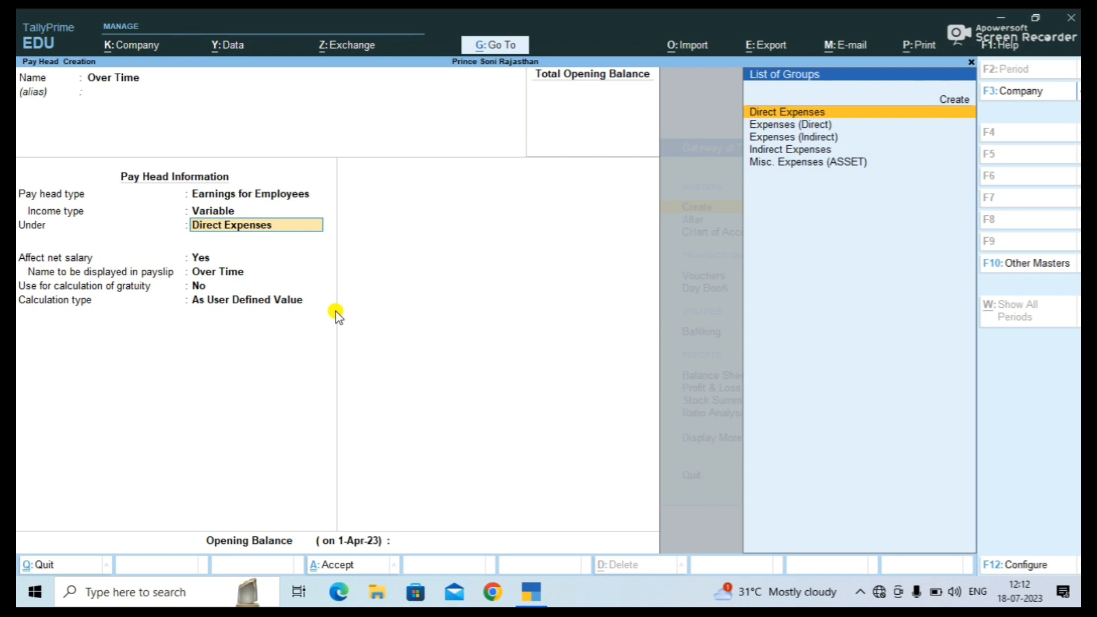
pyautogui.press('Return')
pyautogui.press('Return')
pyautogui.press('Return')
pyautogui.press('Return')
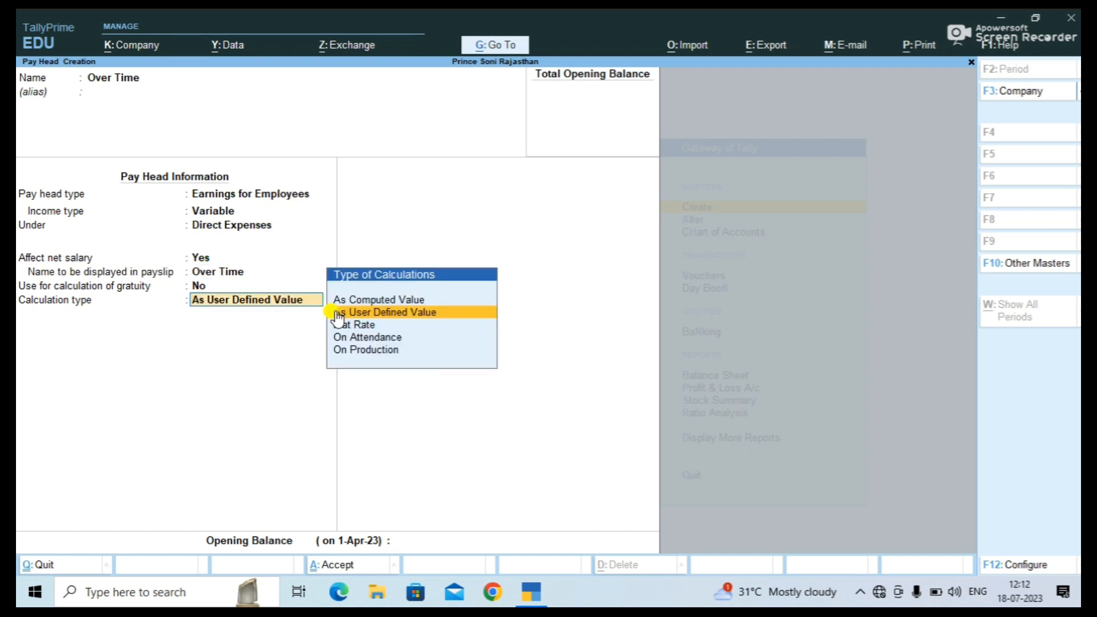
pyautogui.press('Down')
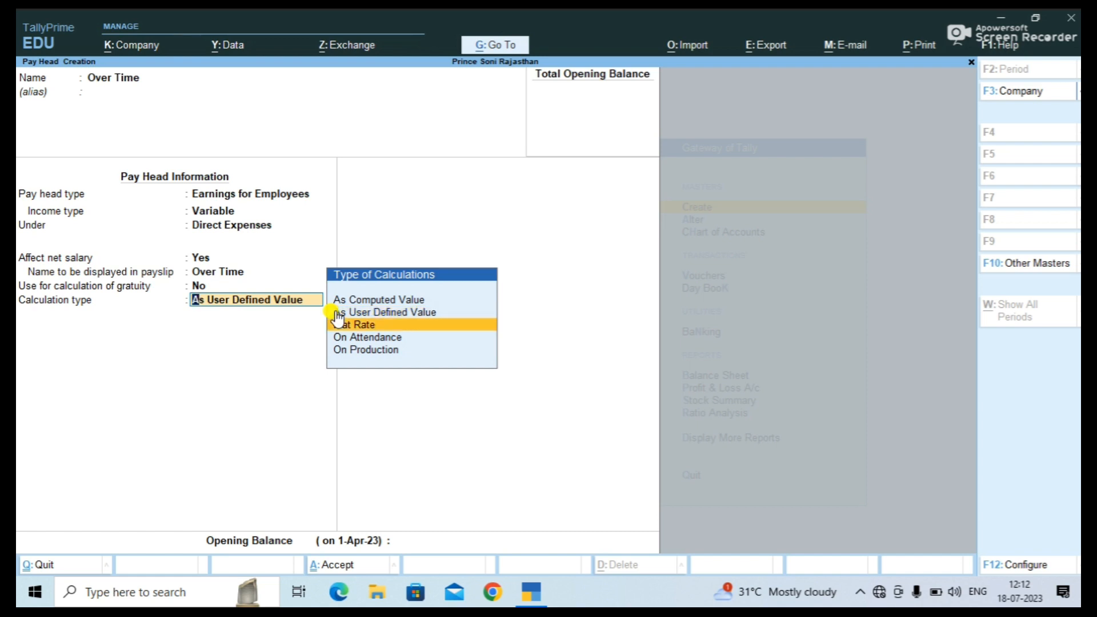
pyautogui.press('Down')
pyautogui.press('Down')
pyautogui.press('Return')
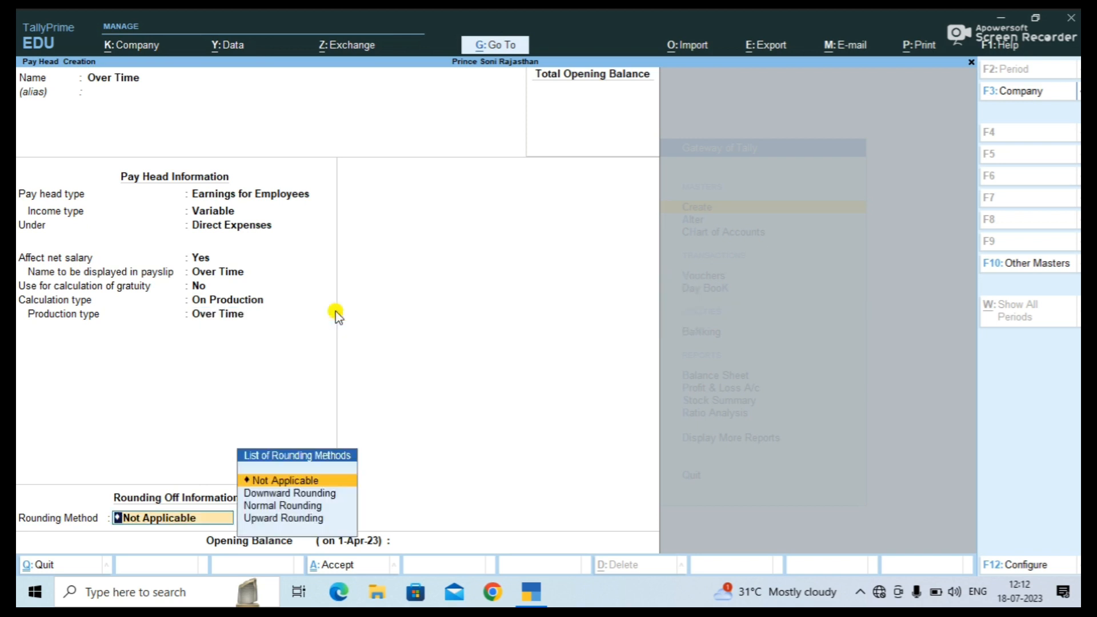
pyautogui.press('Return')
pyautogui.press('Return')
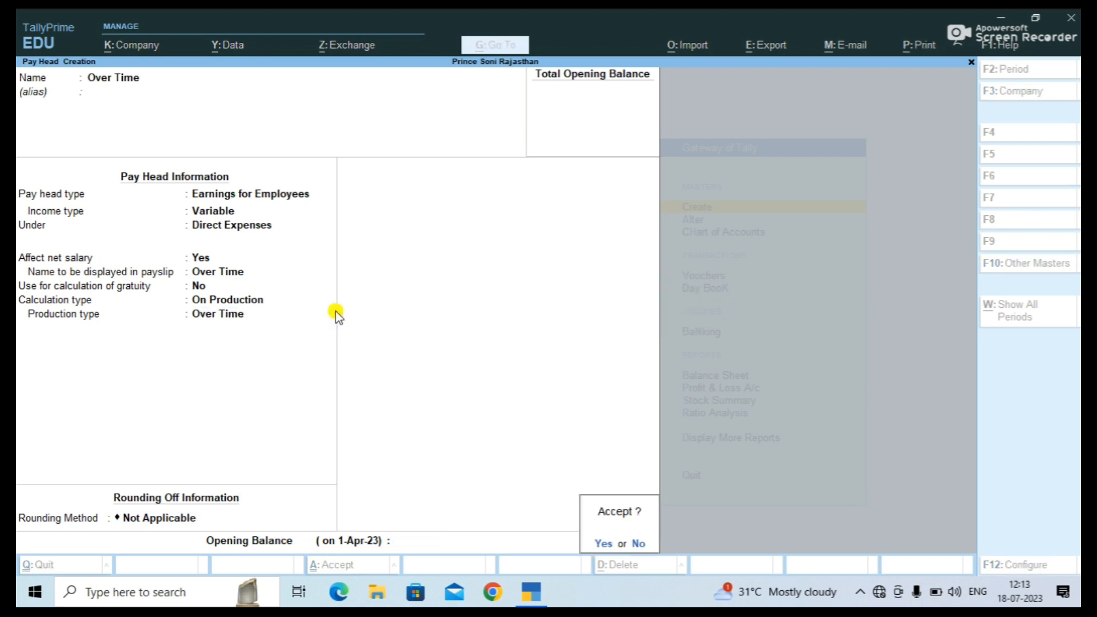
pyautogui.press('Return')
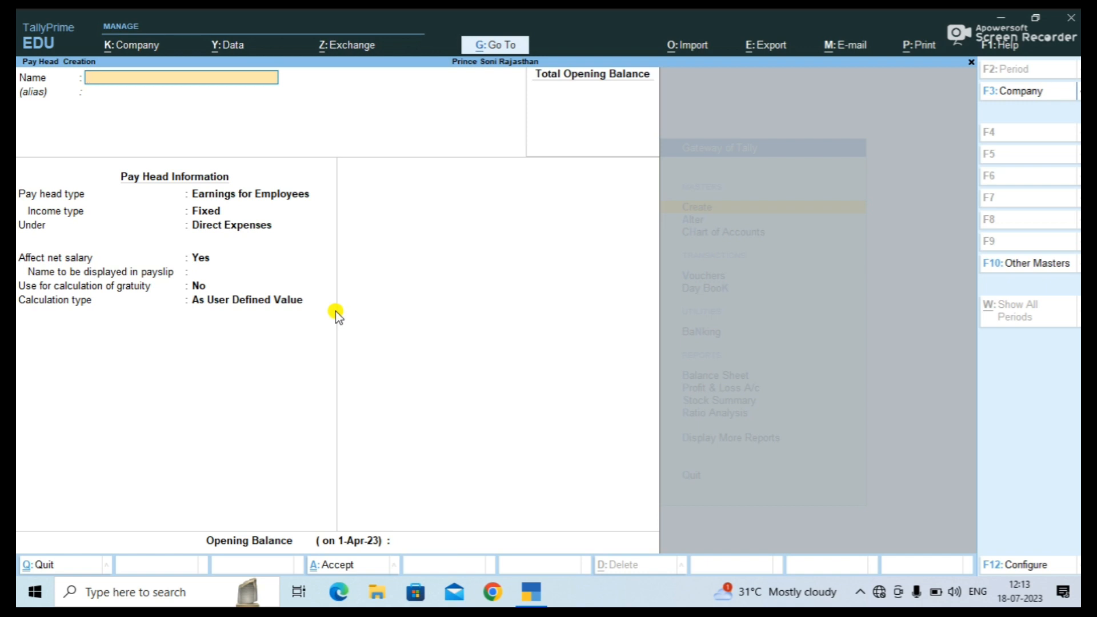
# Create a 'Salary Payble' pay head of type Not Applicable under Current Liabilities and save it.
pyautogui.write('Salary Payble')
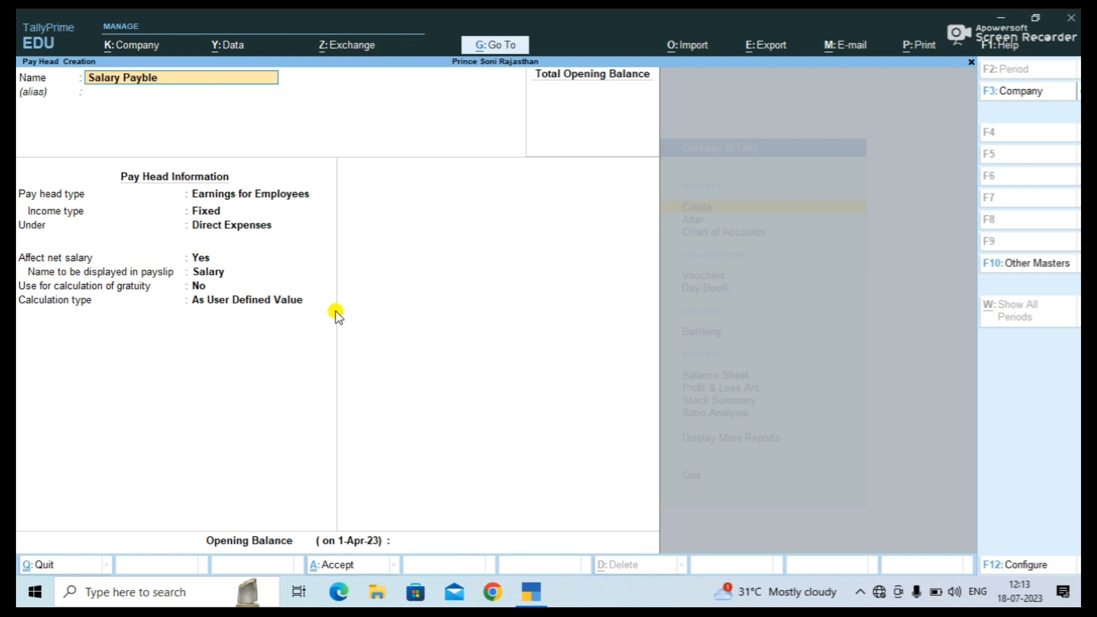
pyautogui.press('Return')
pyautogui.press('Return')
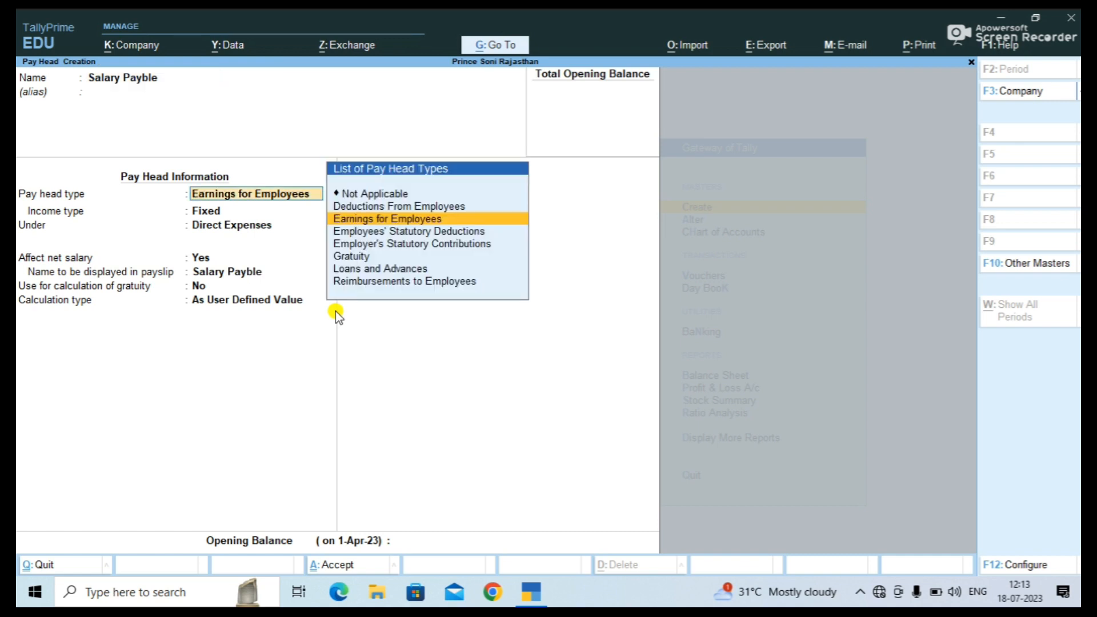
pyautogui.press('Up')
pyautogui.press('Up')
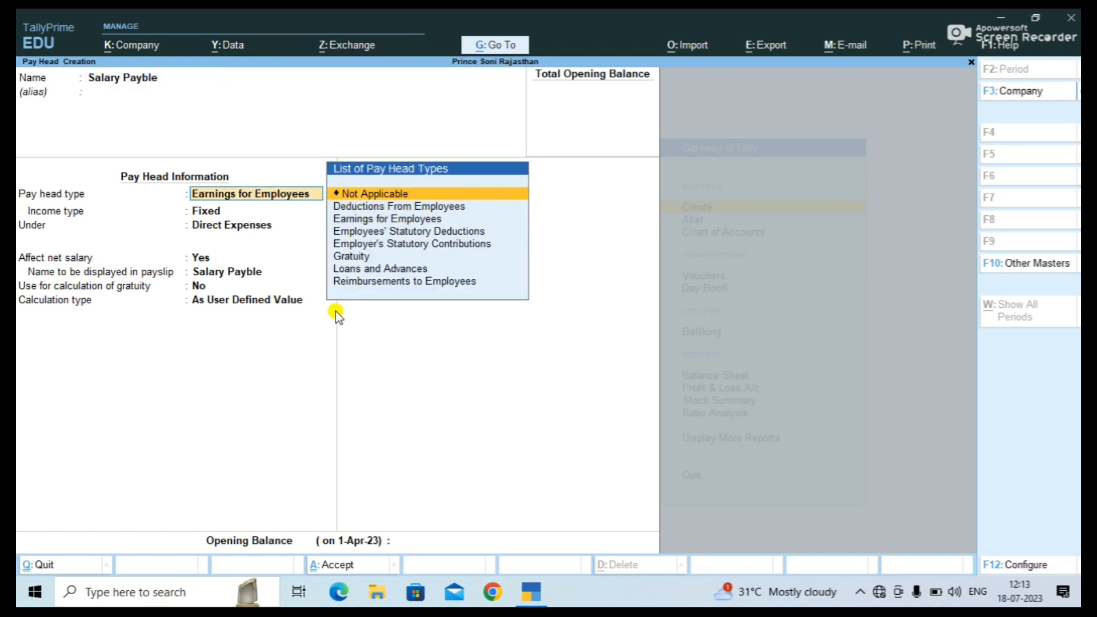
pyautogui.press('Return')
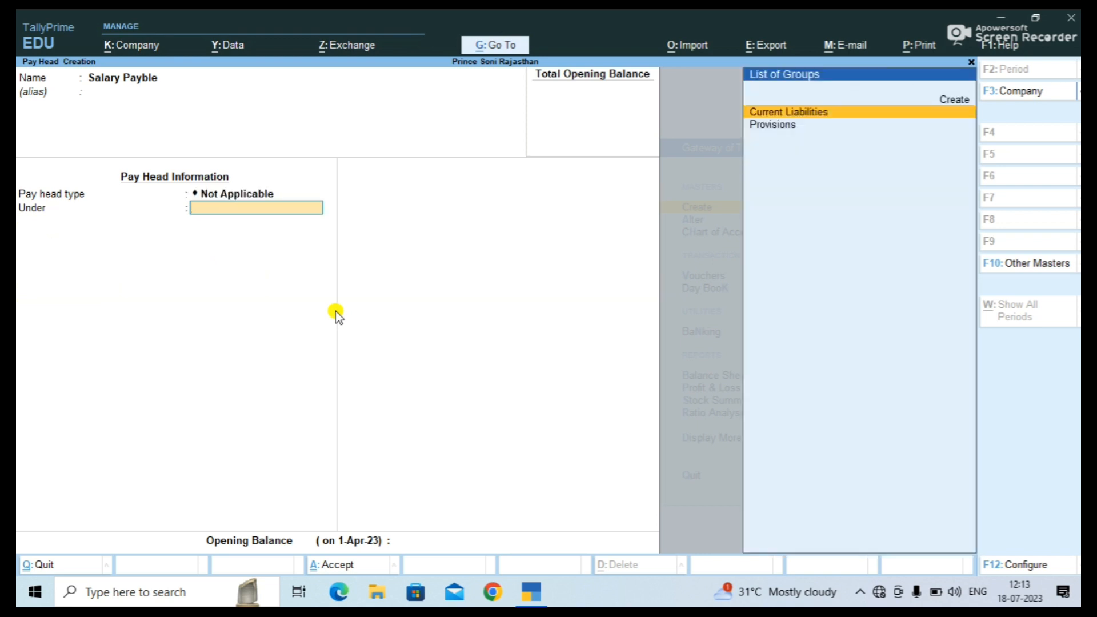
pyautogui.press('Return')
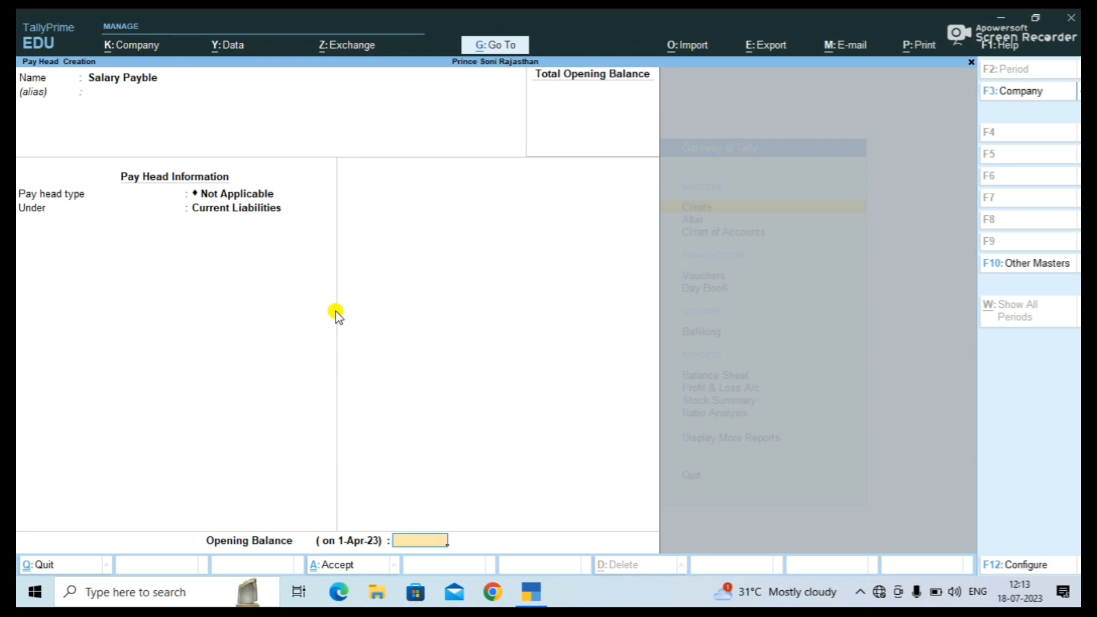
pyautogui.press('Return')
pyautogui.press('Return')
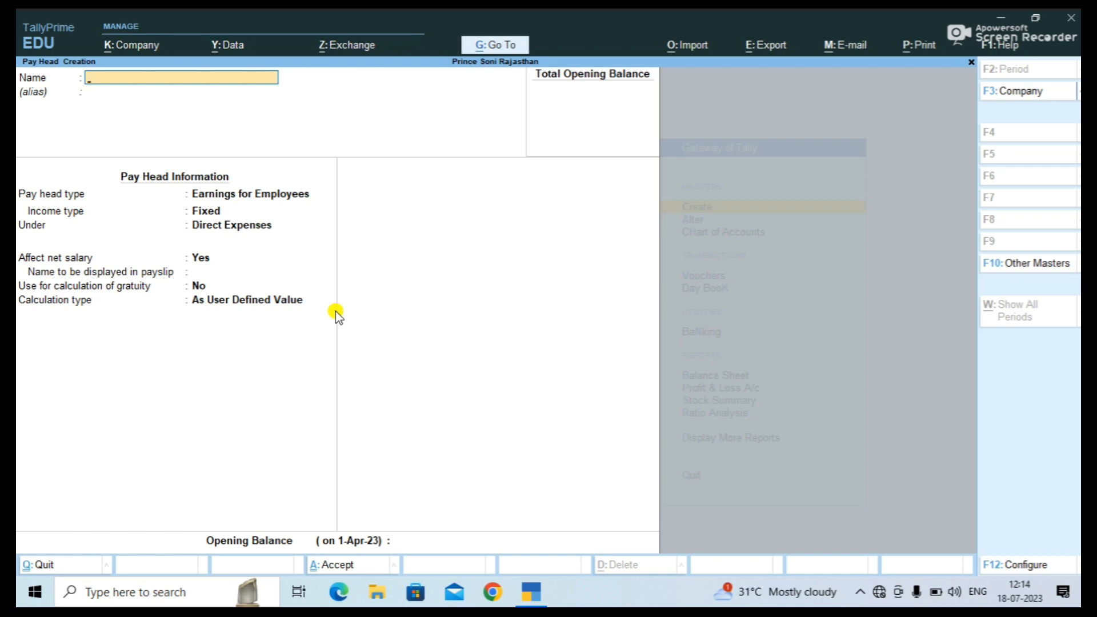
# Quit pay head creation and start a new Payroll Voucher Type from the masters list.
pyautogui.press('Escape')
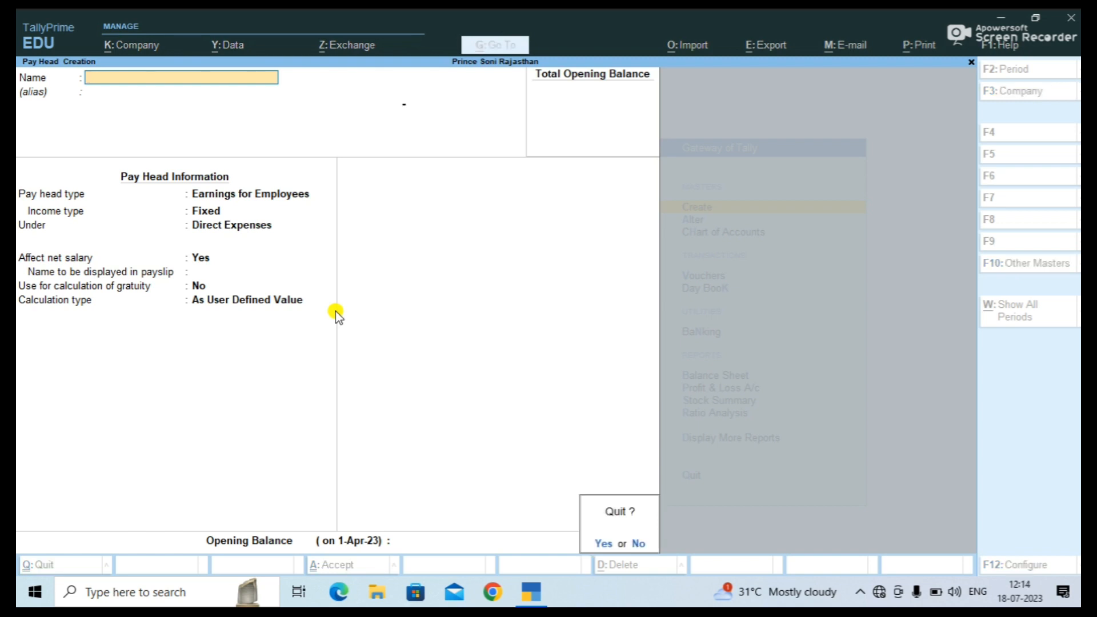
pyautogui.press('y')
pyautogui.press('Up')
pyautogui.press('Up')
pyautogui.press('Up')
pyautogui.press('Up')
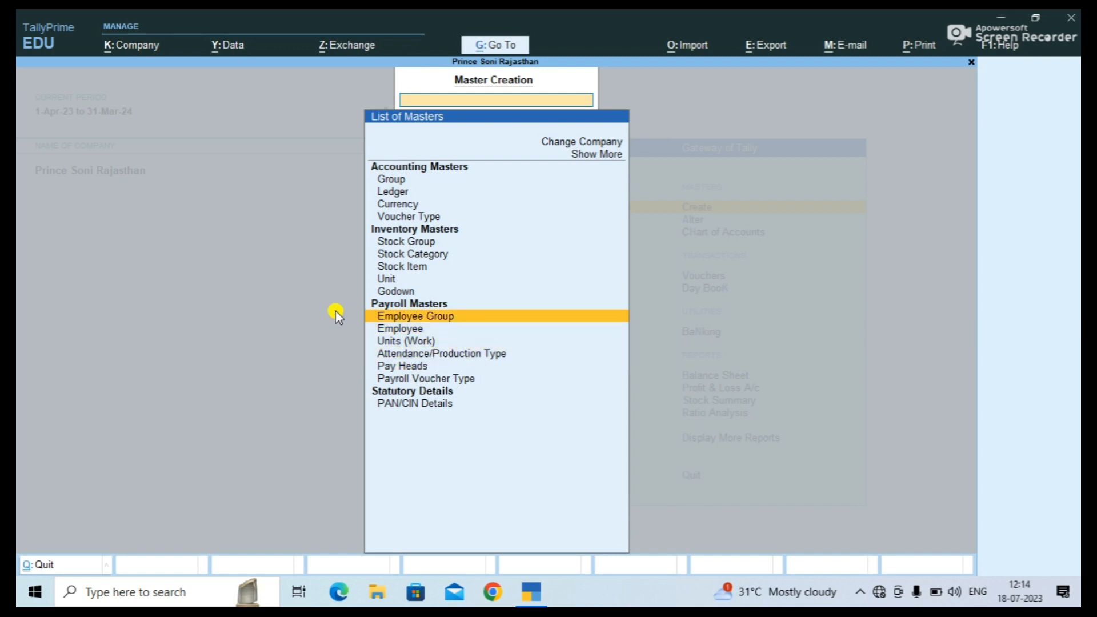
pyautogui.press('Down')
pyautogui.press('Down')
pyautogui.press('Down')
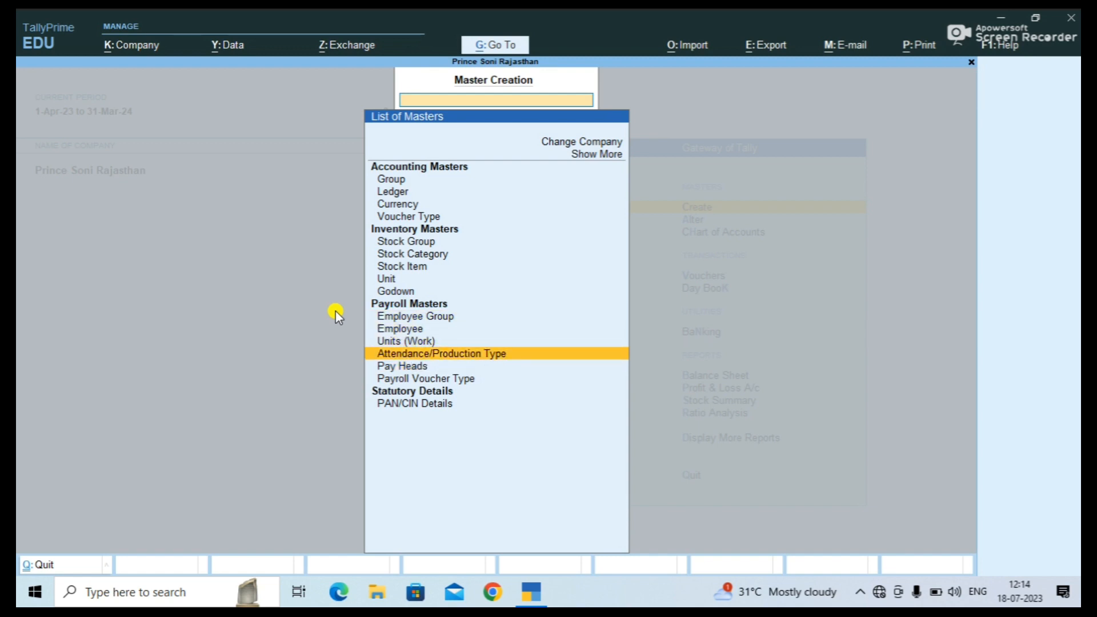
pyautogui.press('Down')
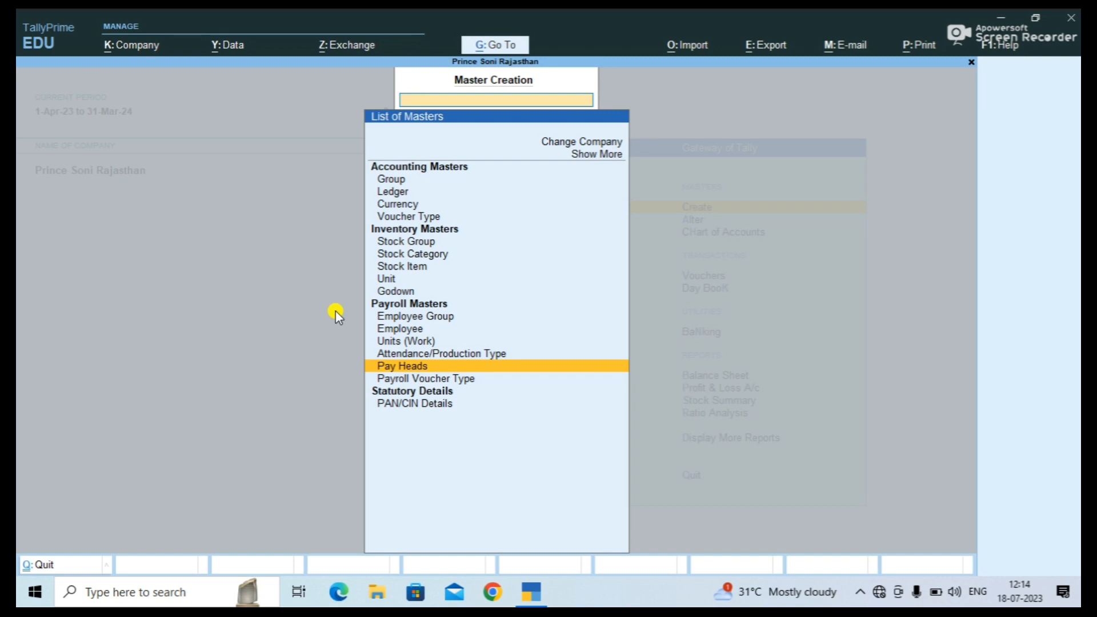
pyautogui.press('Down')
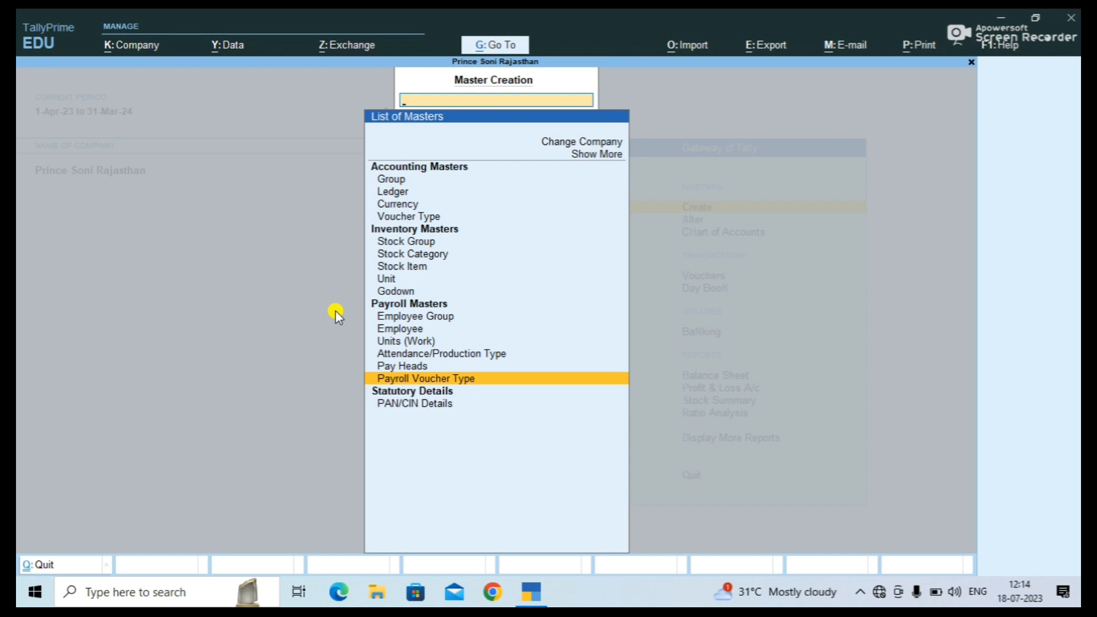
pyautogui.press('Return')
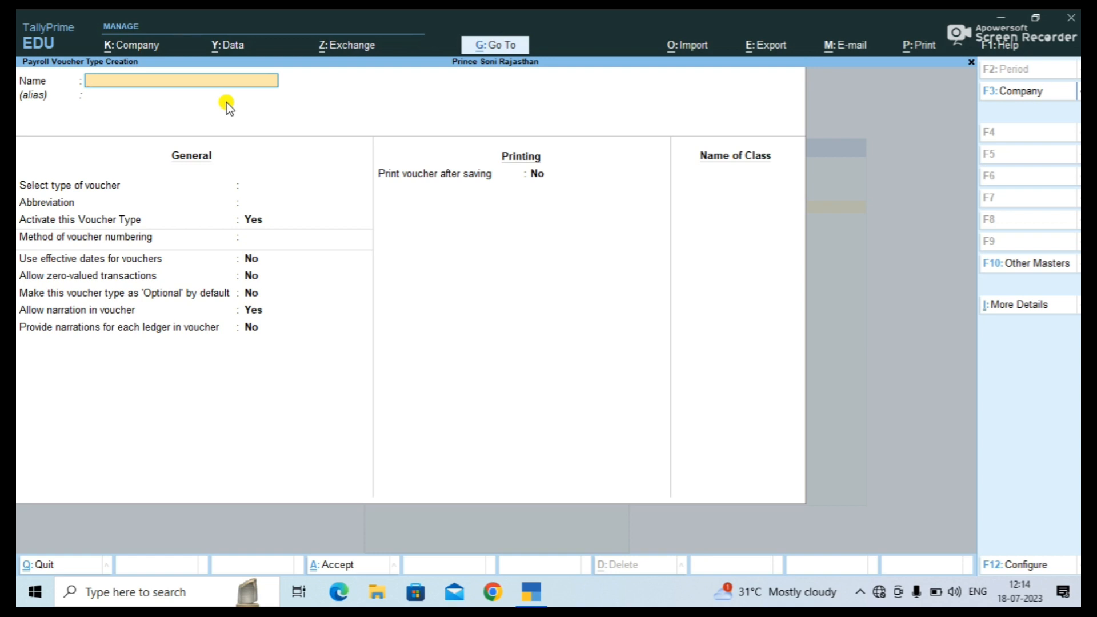
# Name the voucher type 'Salary Slip', based on Payroll, with abbreviation Pyrl and automatic numbering.
pyautogui.write('Salary Slip')
pyautogui.press('Return')
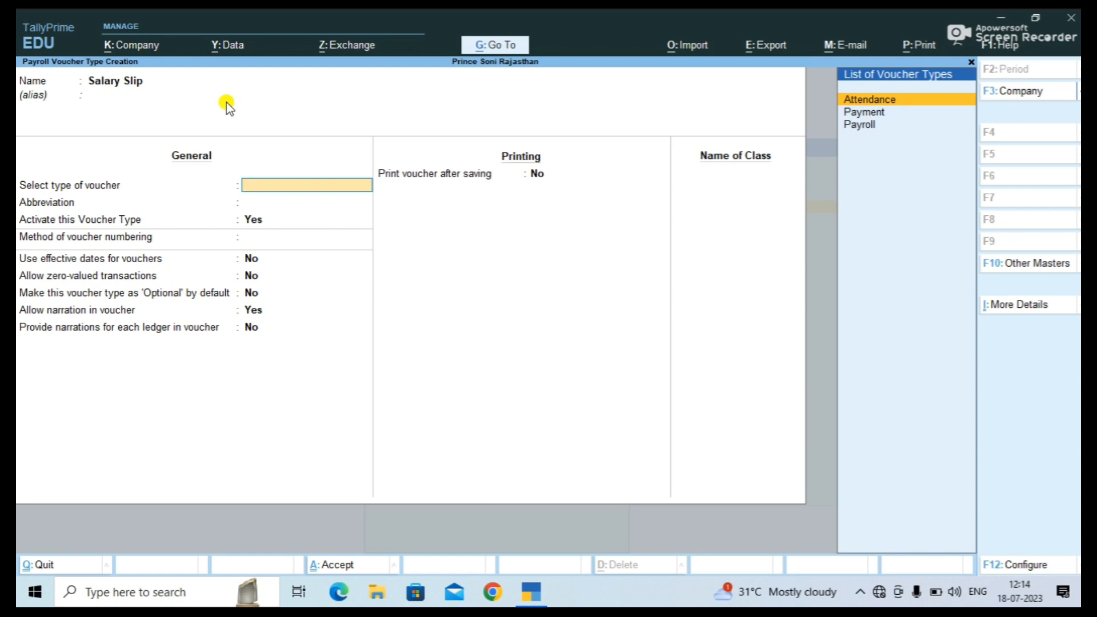
pyautogui.press('Down')
pyautogui.press('Down')
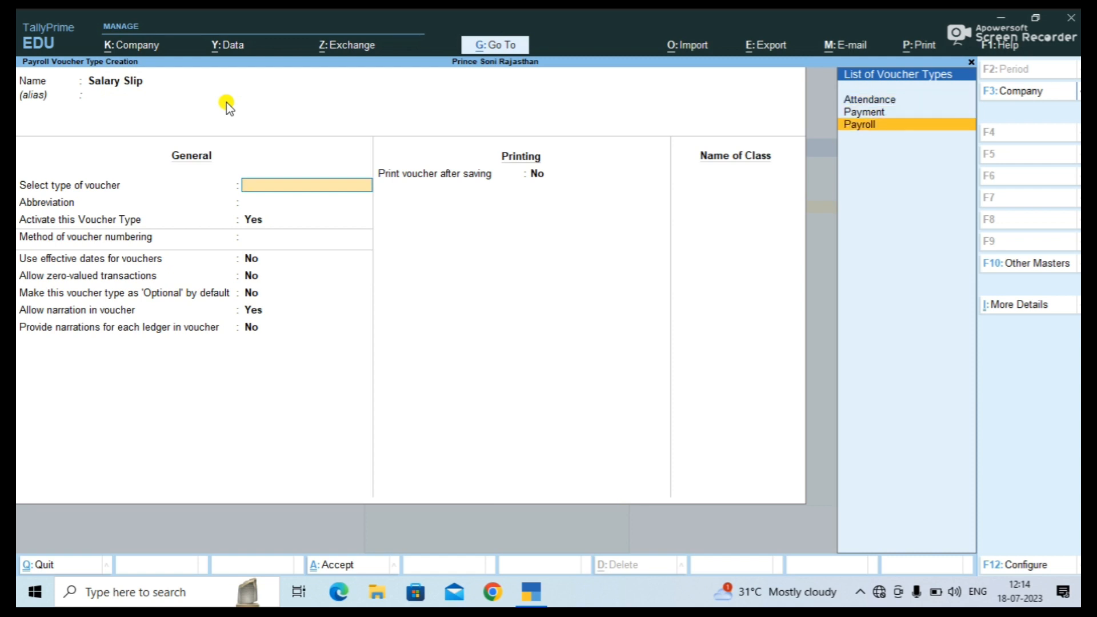
pyautogui.press('Return')
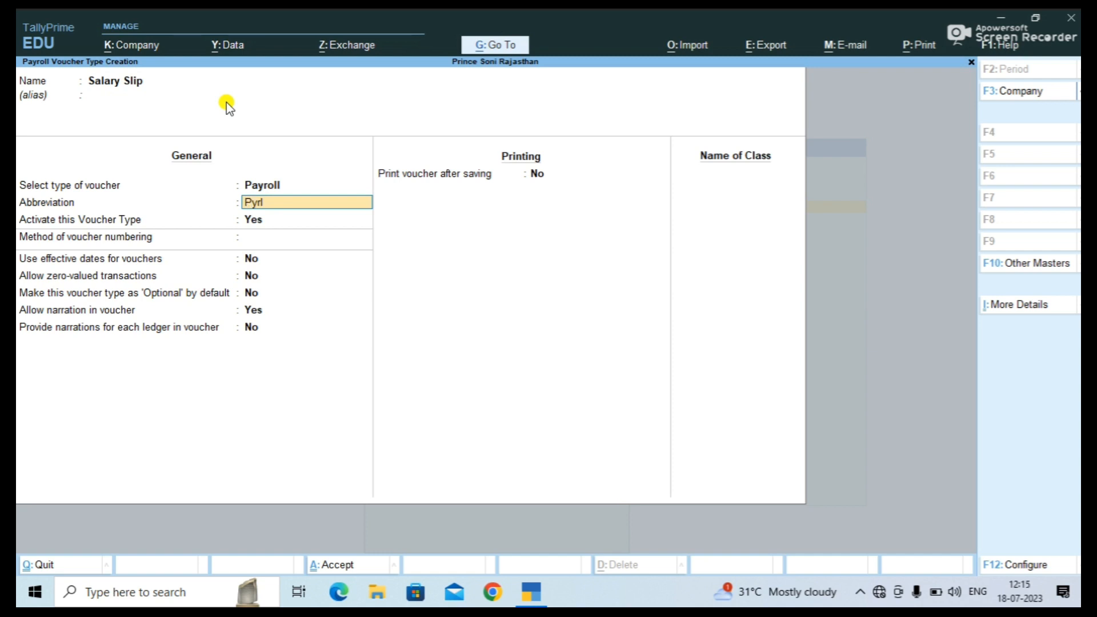
pyautogui.press('Return')
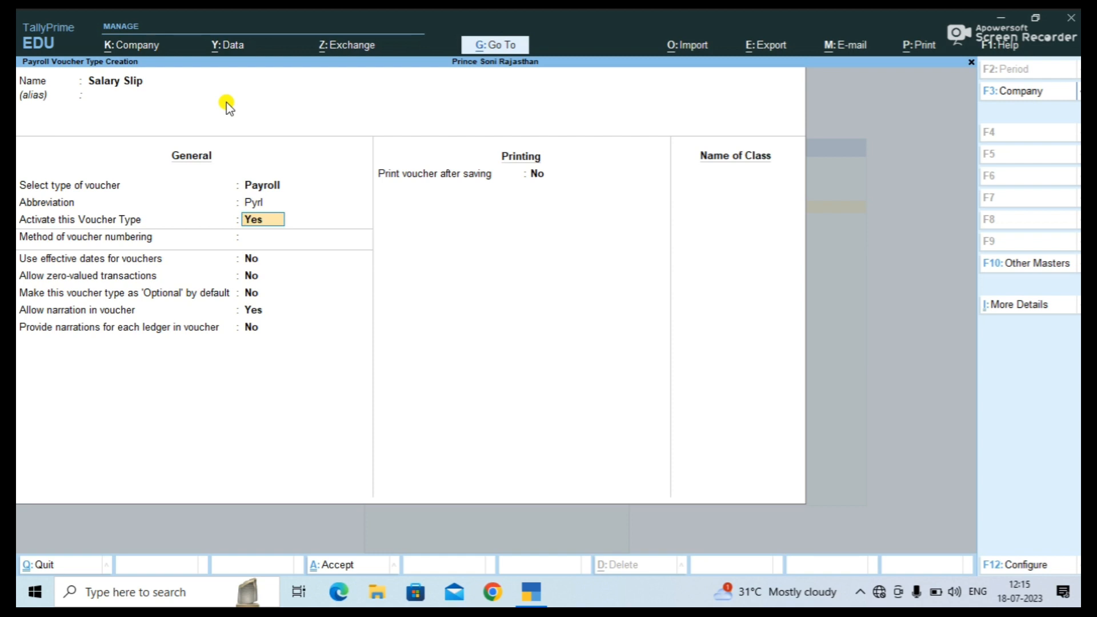
pyautogui.press('Return')
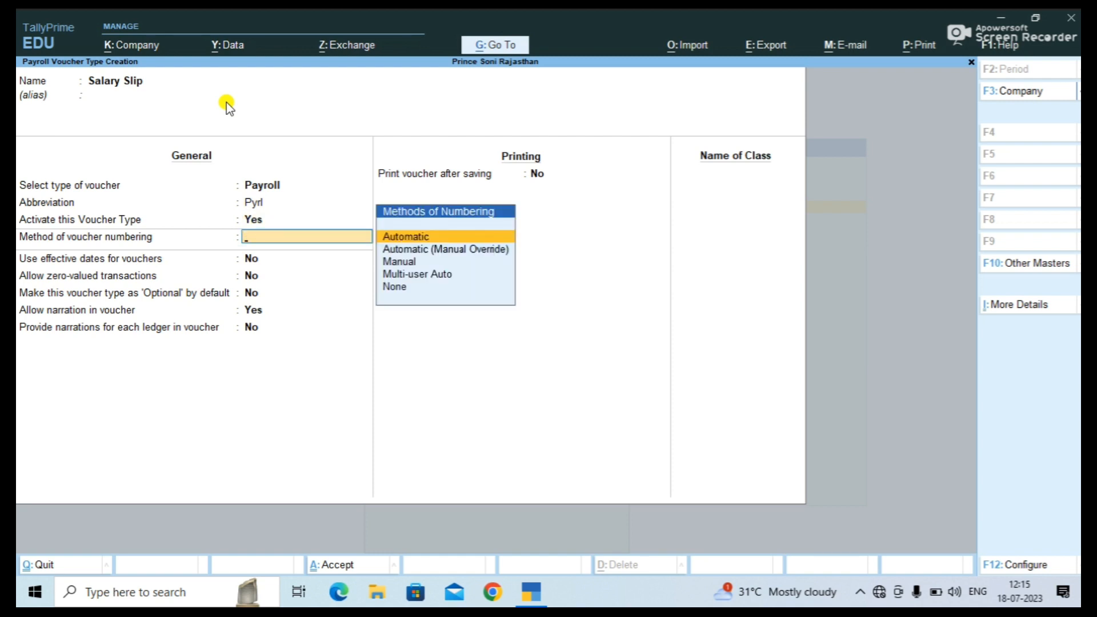
pyautogui.press('Return')
pyautogui.press('Return')
pyautogui.press('Return')
pyautogui.press('Return')
pyautogui.press('Return')
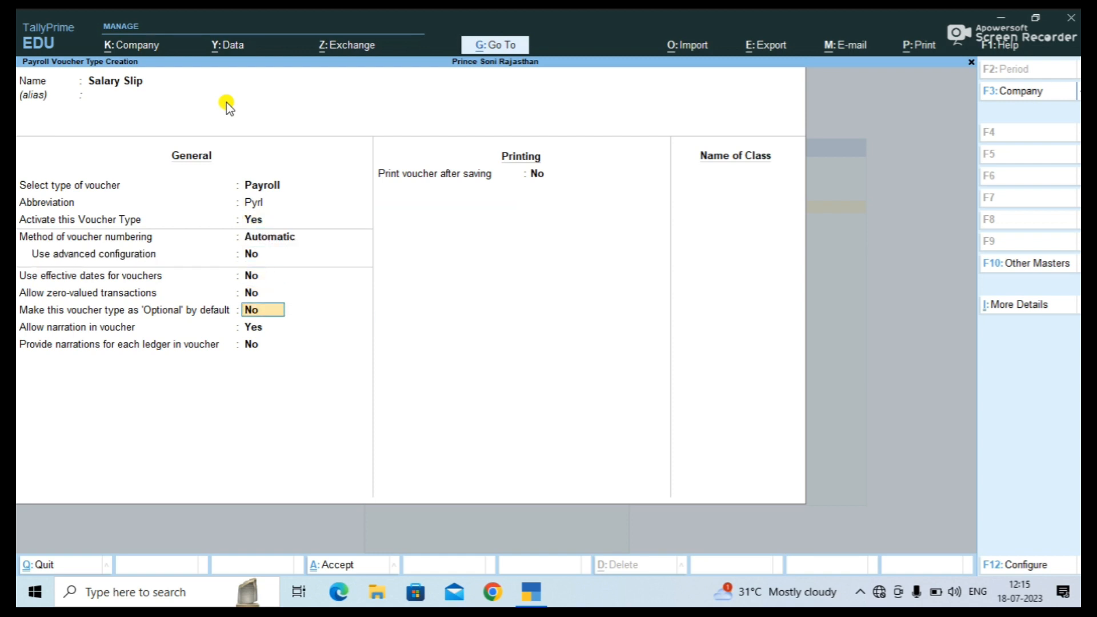
pyautogui.press('Return')
pyautogui.press('Return')
pyautogui.press('Return')
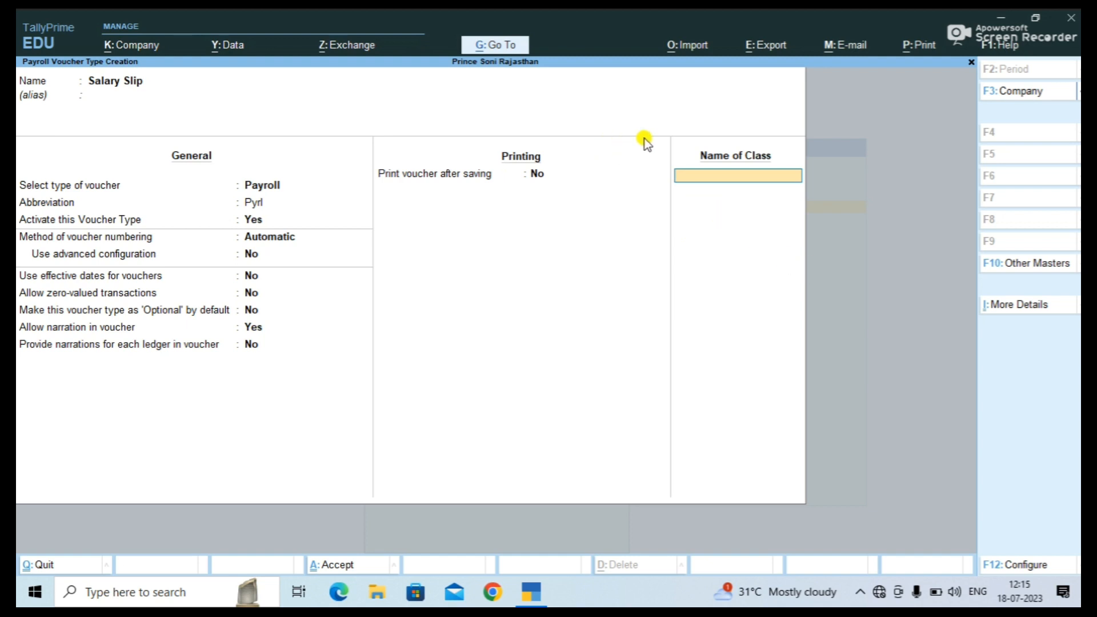
# Add a 'Salary Slip' class using the Salary Payble ledger and save the voucher type.
pyautogui.write('Salary Slip')
pyautogui.press('Return')
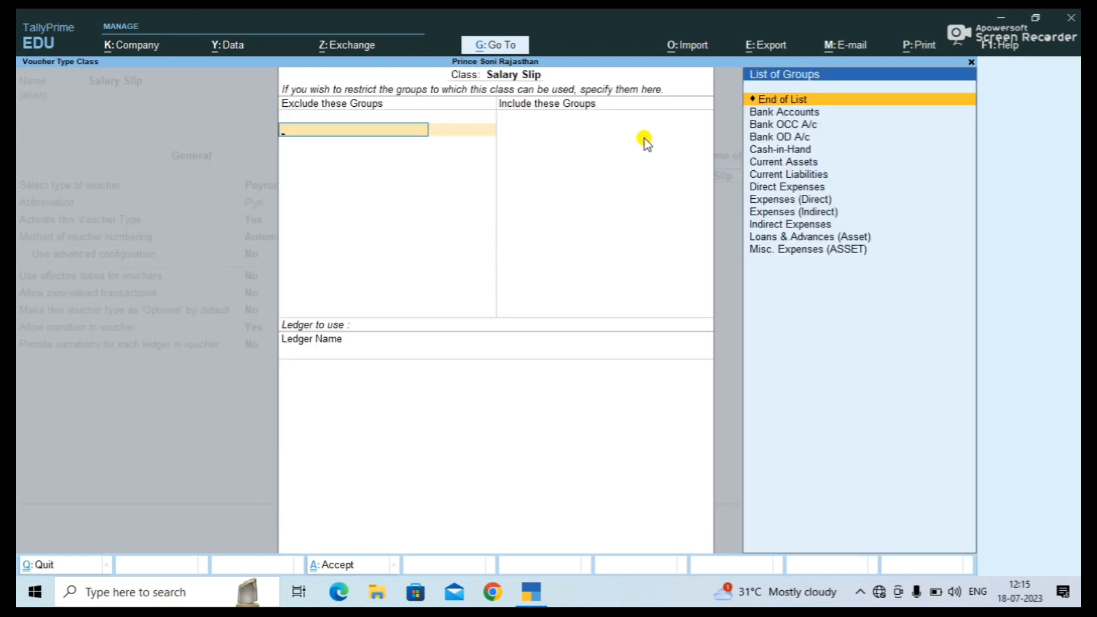
pyautogui.press('Return')
pyautogui.press('Return')
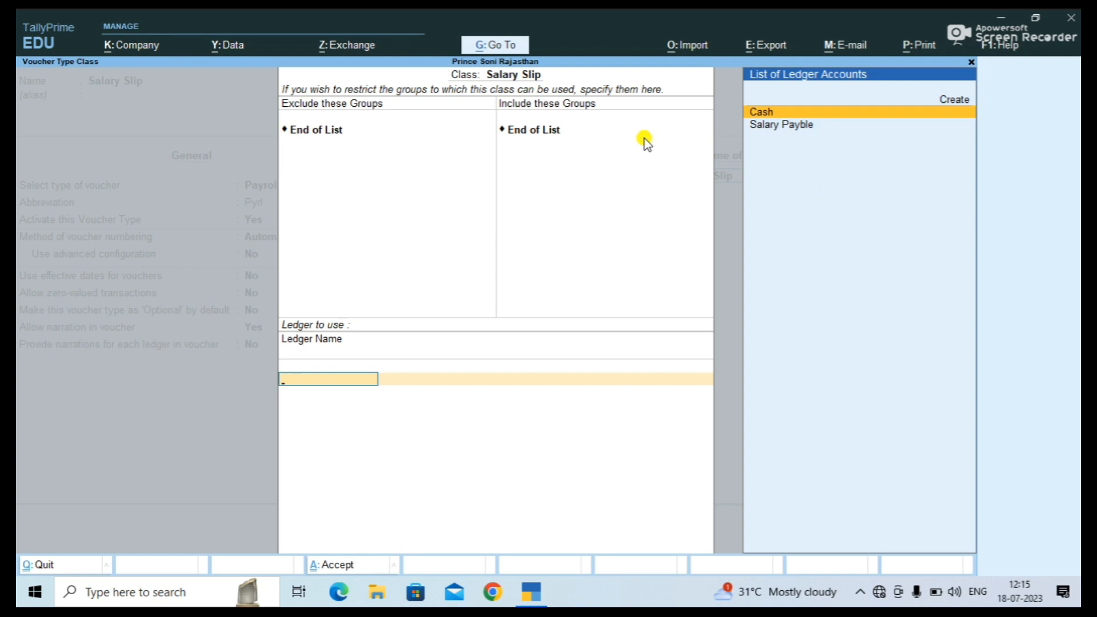
pyautogui.press('Down')
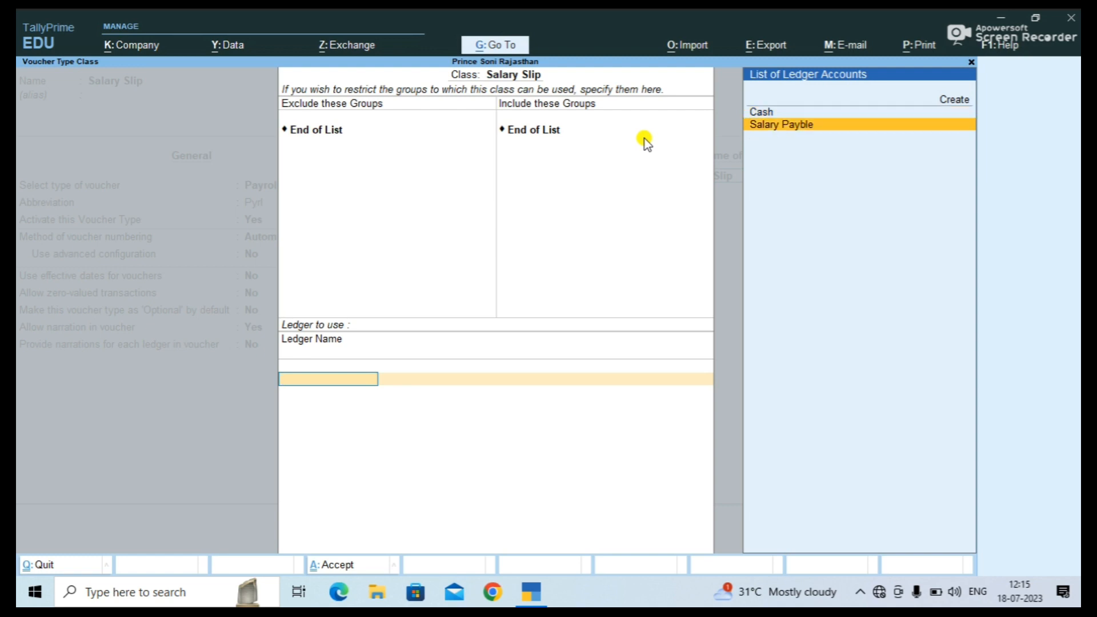
pyautogui.hotkey('ctrl', 'a')
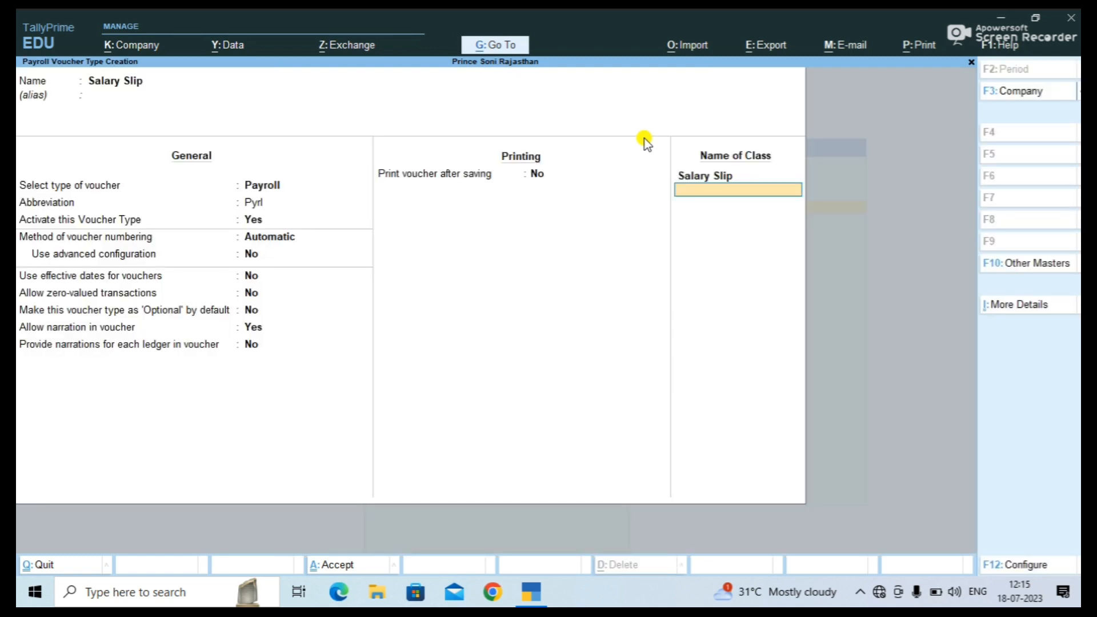
pyautogui.press('Return')
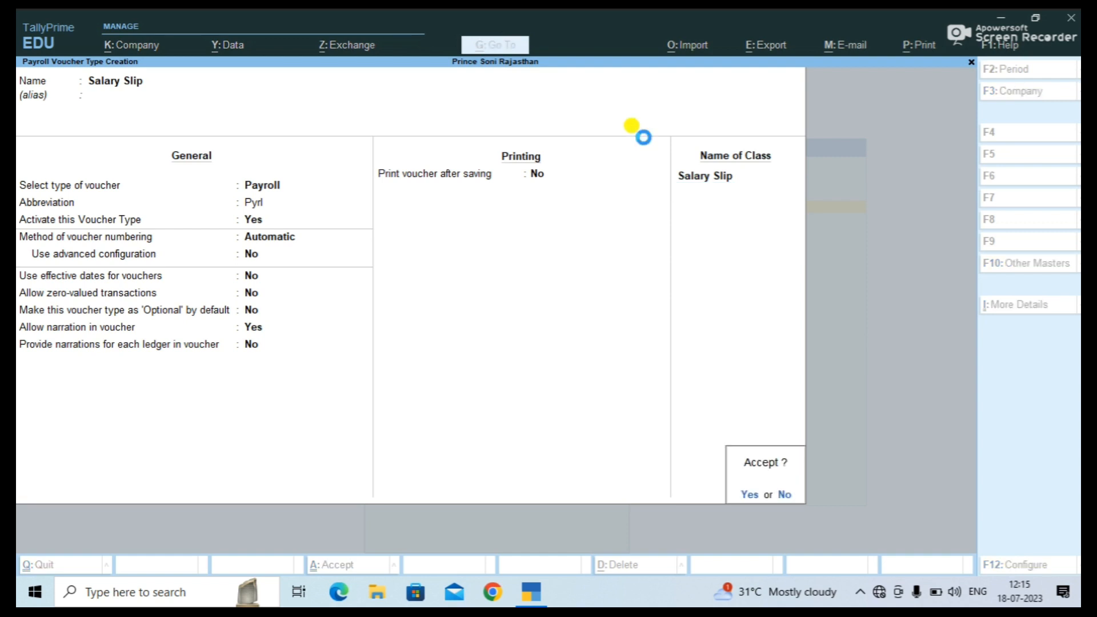
pyautogui.press('Return')
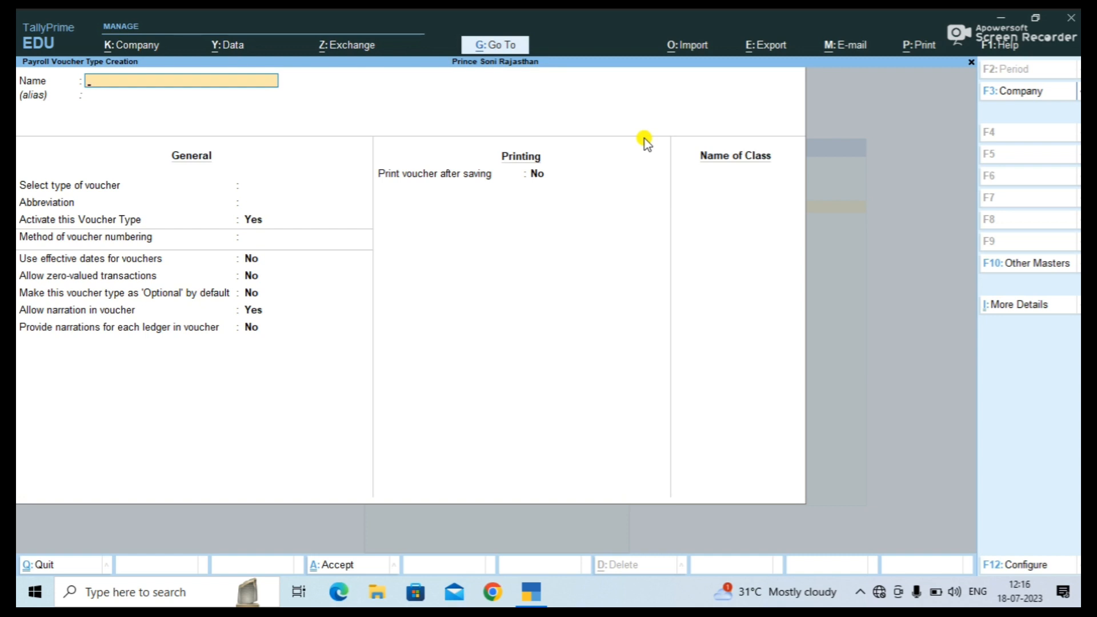
pyautogui.press('Escape')
# Quit the empty voucher type form and start a new Employee master.
pyautogui.press('Return')
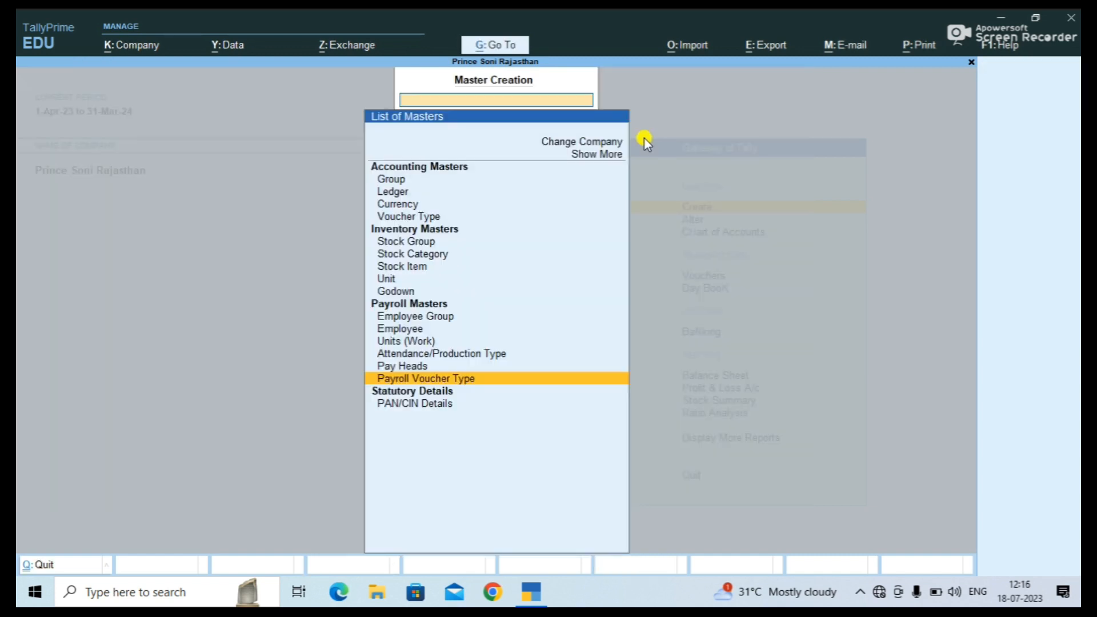
pyautogui.press('Up')
pyautogui.press('Up')
pyautogui.press('Up')
pyautogui.press('Up')
pyautogui.press('Up')
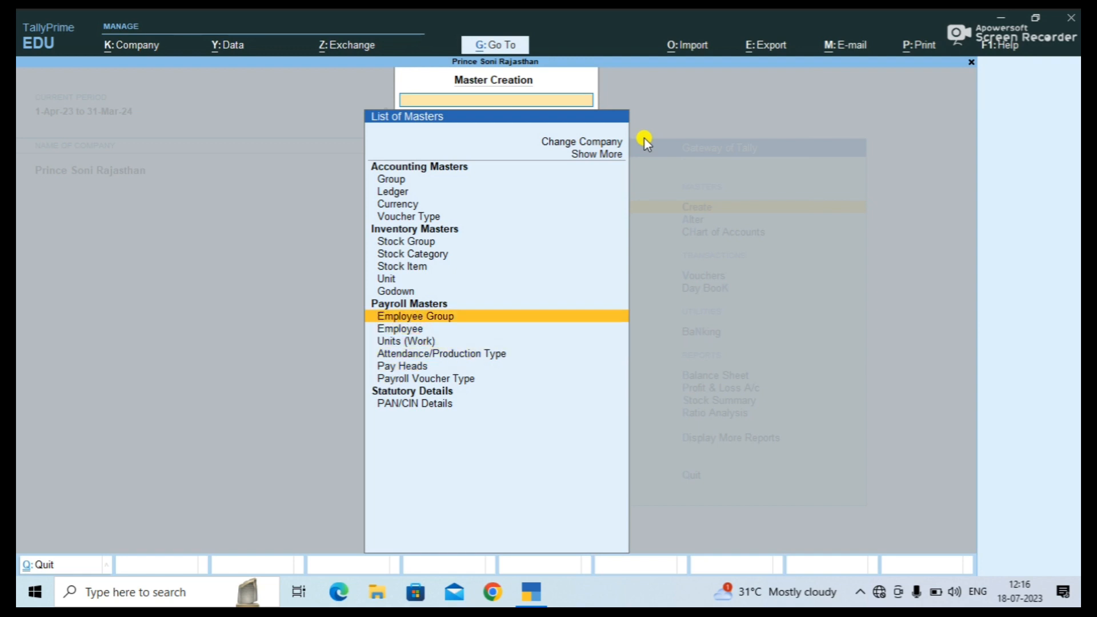
pyautogui.press('Down')
pyautogui.press('Down')
pyautogui.press('Down')
pyautogui.press('Down')
pyautogui.press('Down')
pyautogui.press('Down')
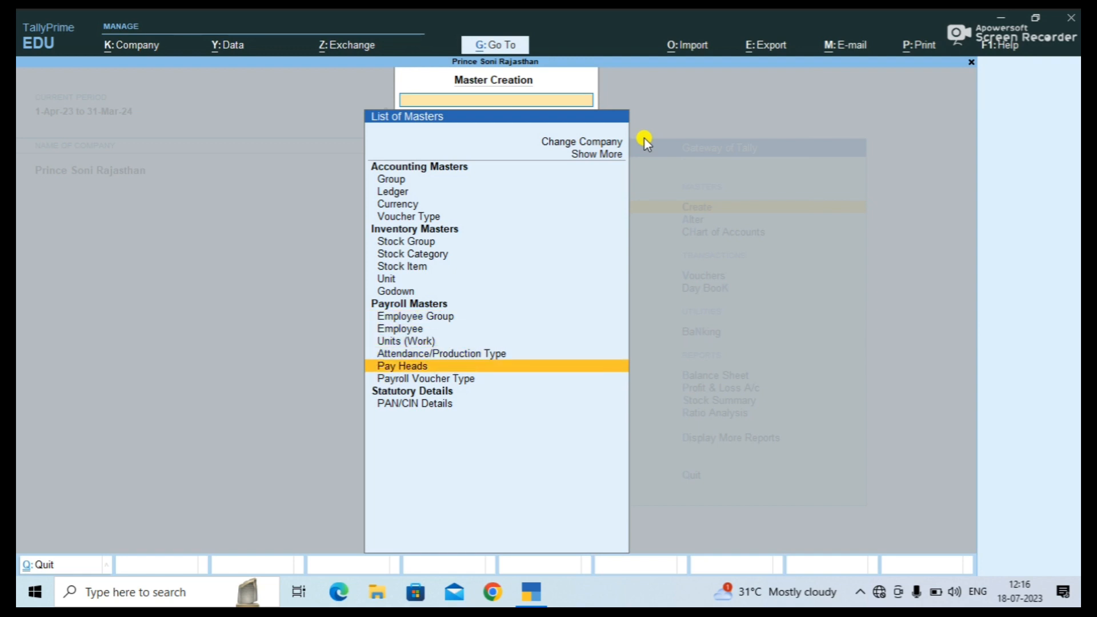
pyautogui.press('Up')
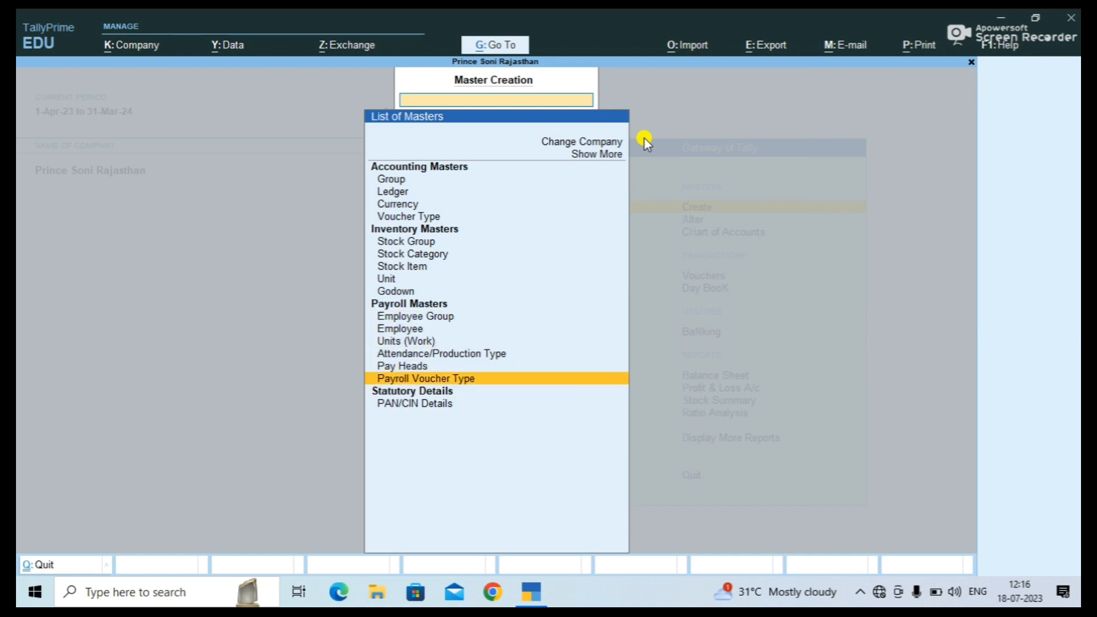
pyautogui.press('Up')
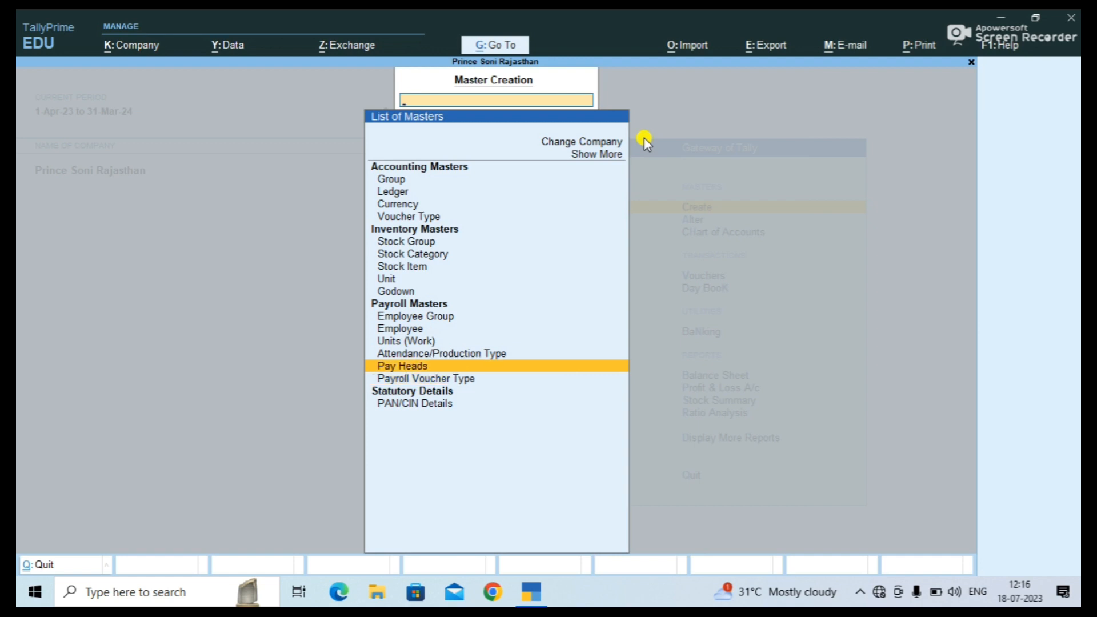
pyautogui.press('Up')
pyautogui.press('Up')
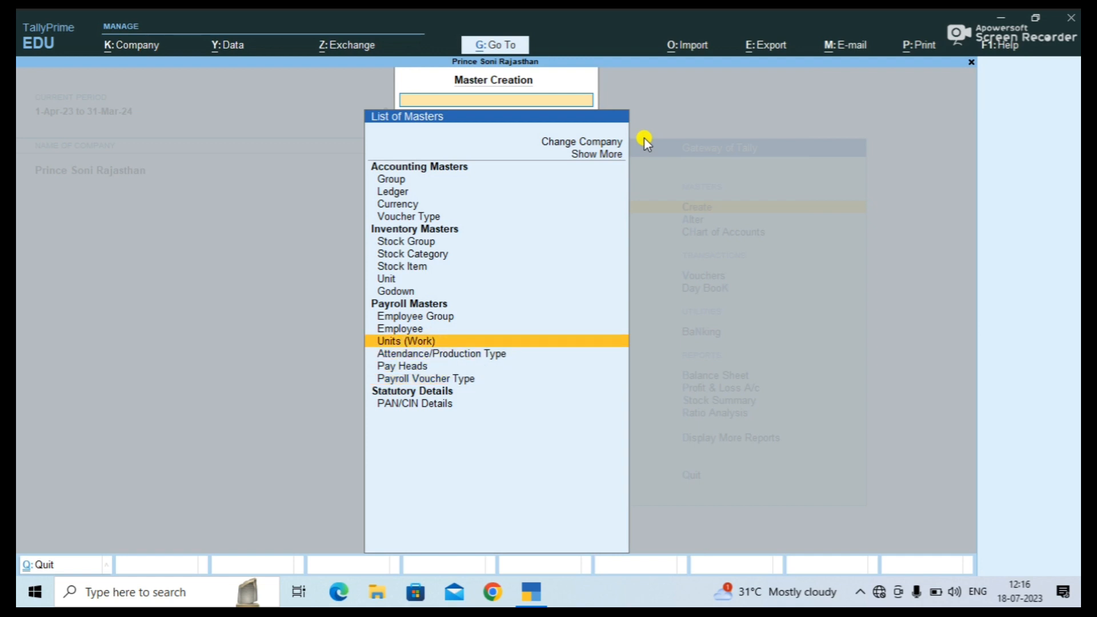
pyautogui.press('Up')
pyautogui.press('Up')
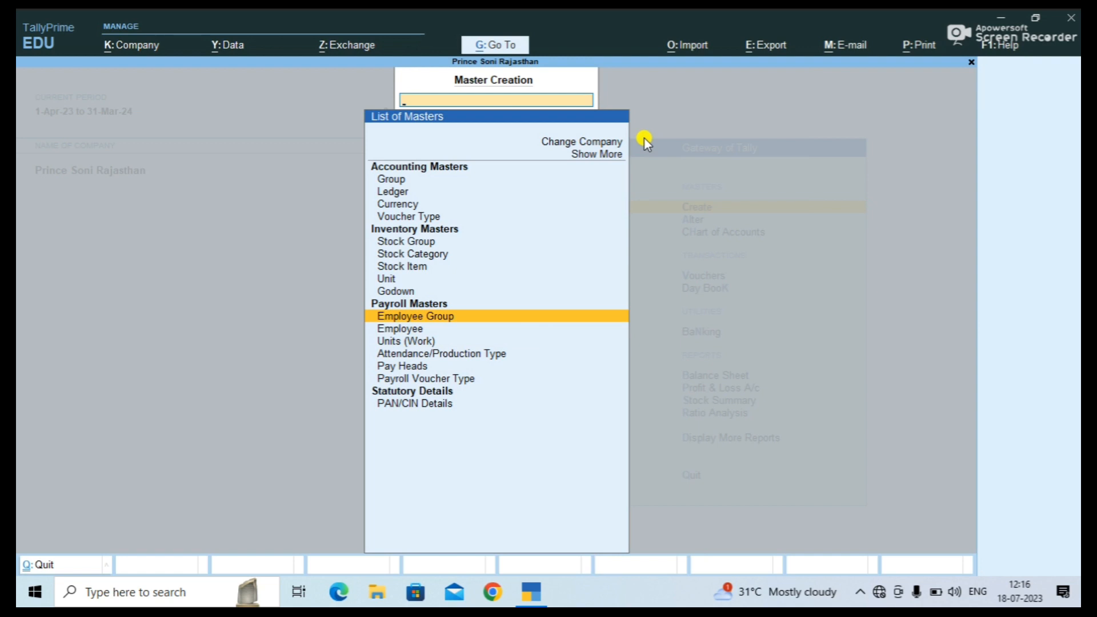
pyautogui.press('Down')
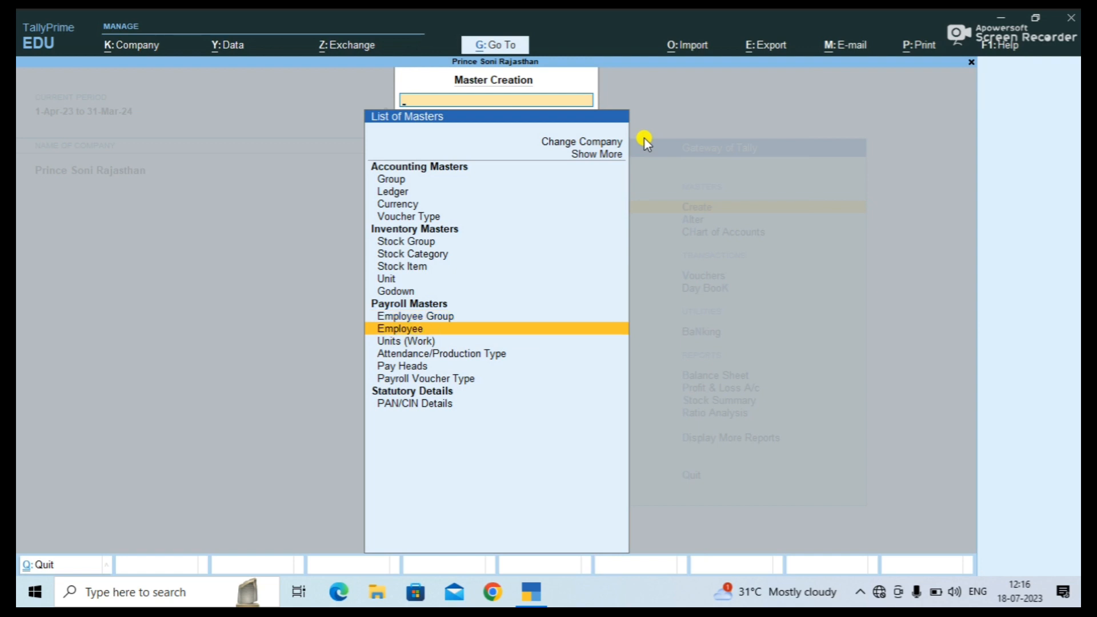
pyautogui.press('Return')
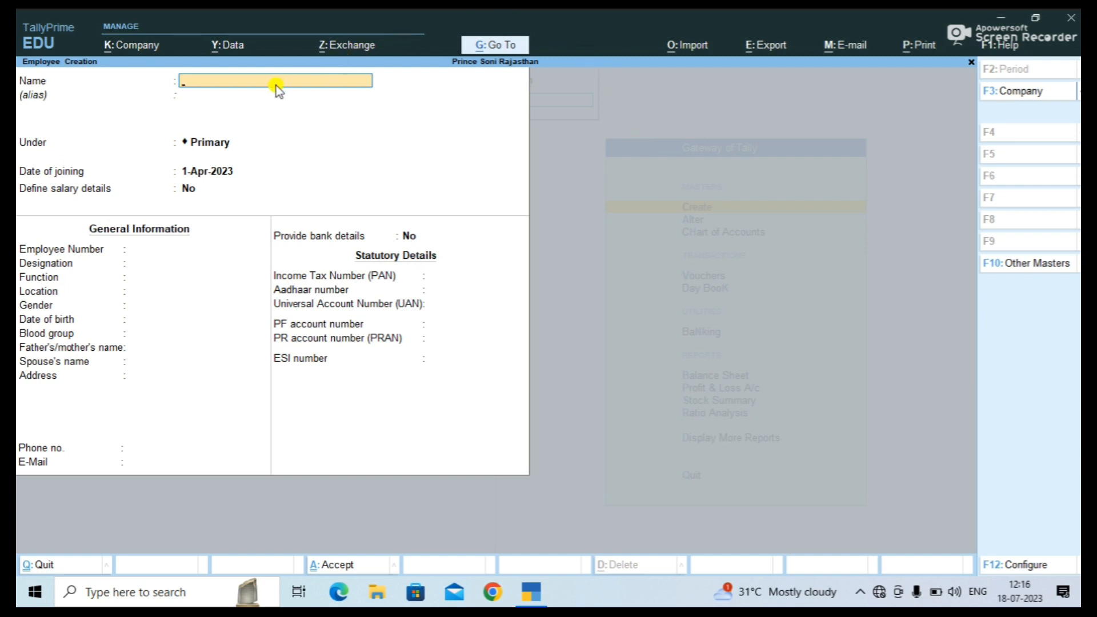
# Enter the employee's name and place the employee under Market Department.
pyautogui.write('Mr Ram')
pyautogui.press('Return')
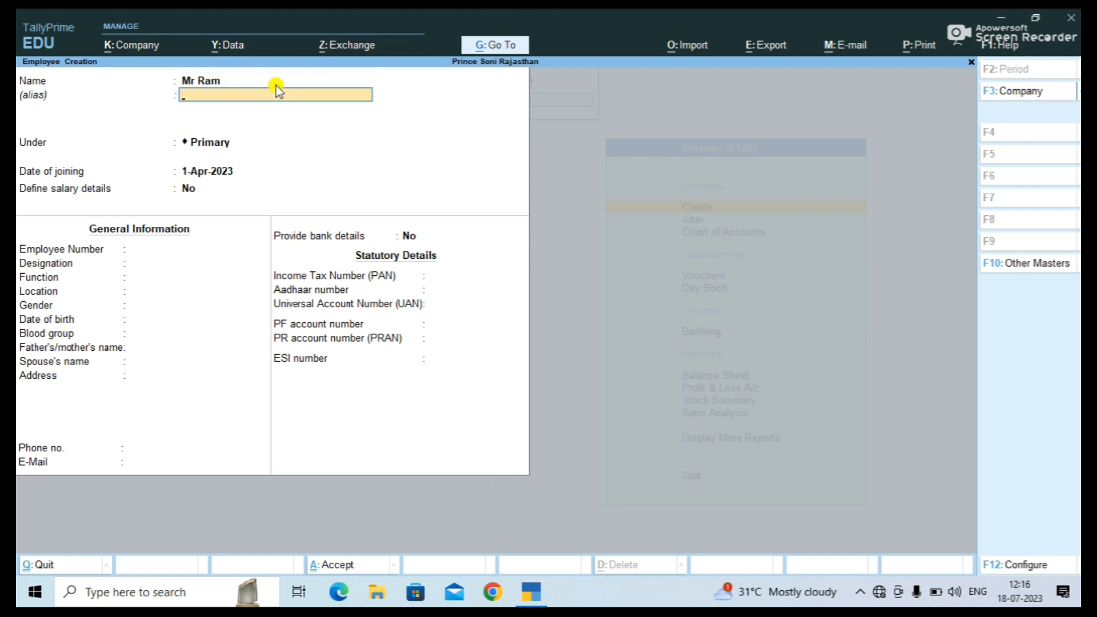
pyautogui.press('Return')
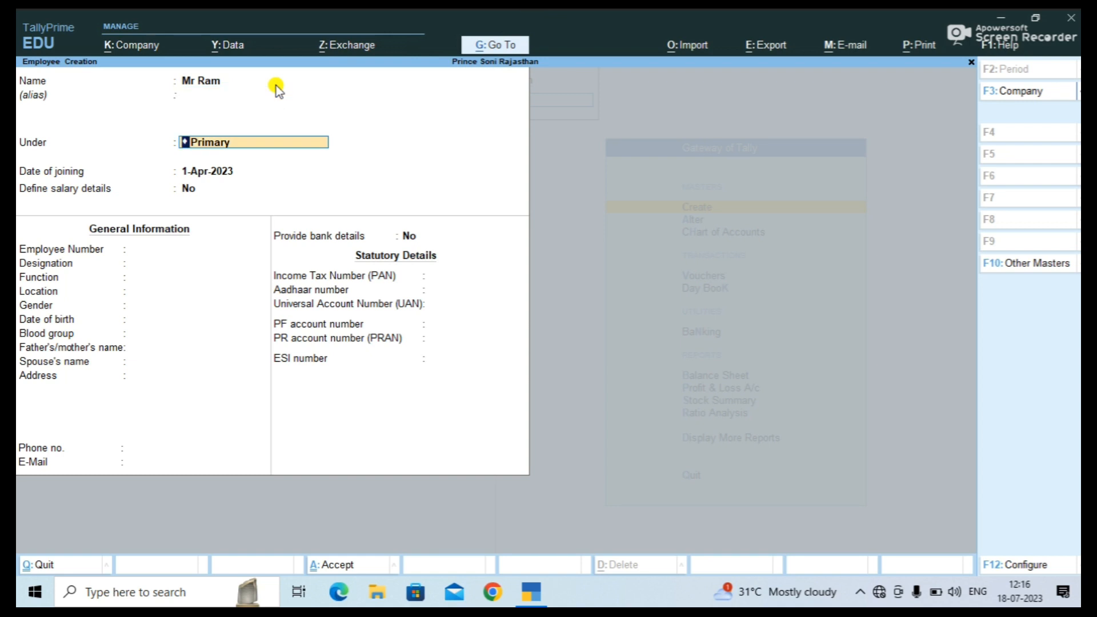
pyautogui.press('BackSpace')
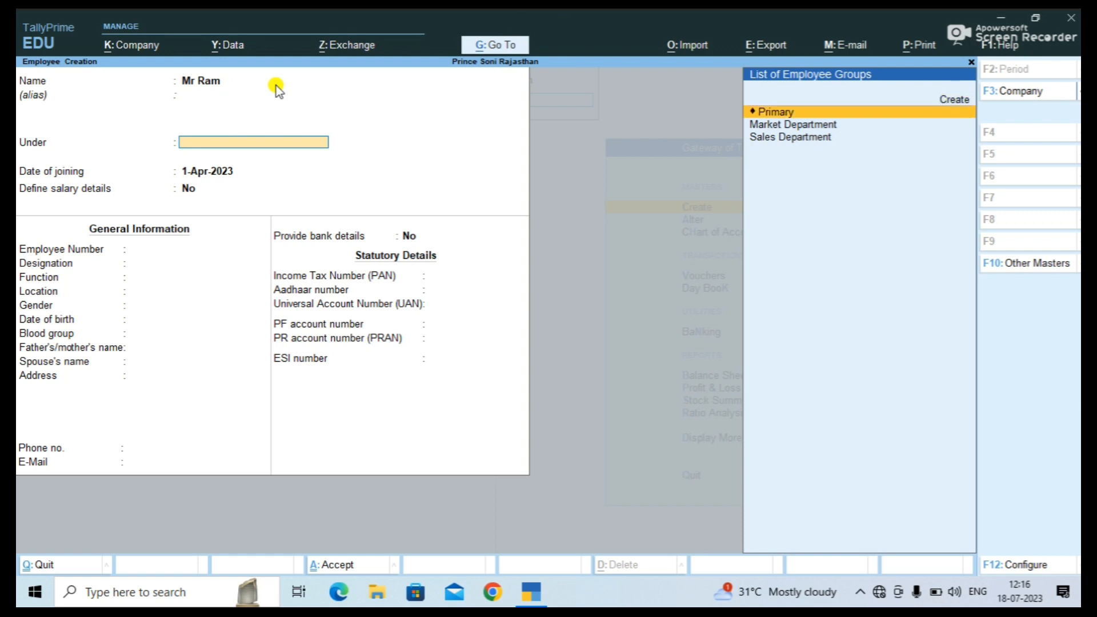
pyautogui.press('Down')
pyautogui.press('Down')
pyautogui.press('Up')
pyautogui.press('Down')
pyautogui.press('Up')
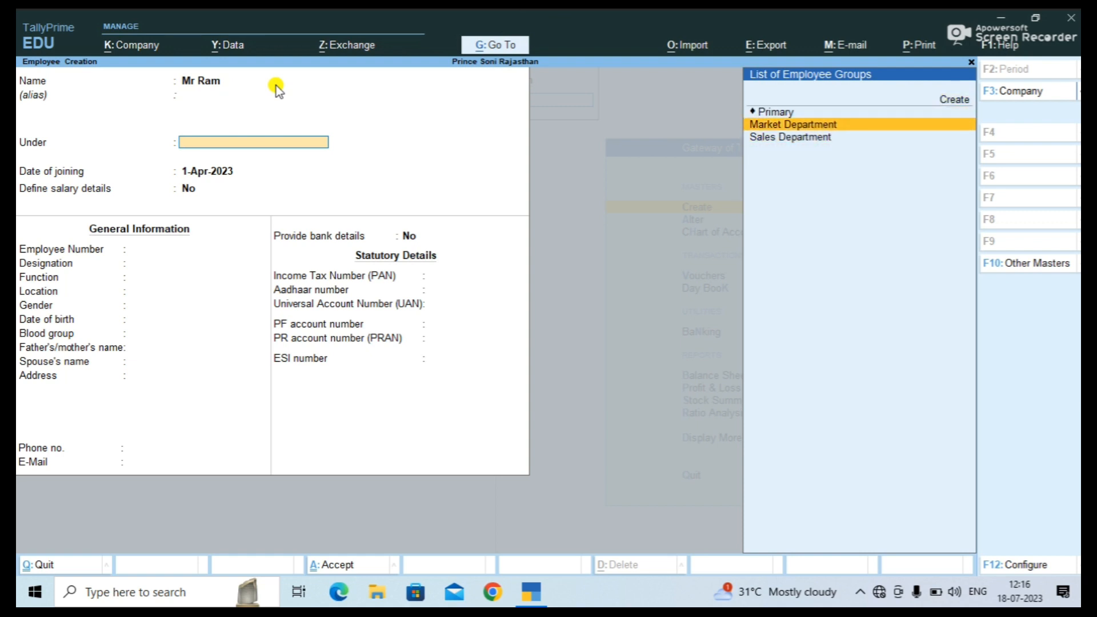
pyautogui.press('Down')
pyautogui.press('Up')
pyautogui.press('Down')
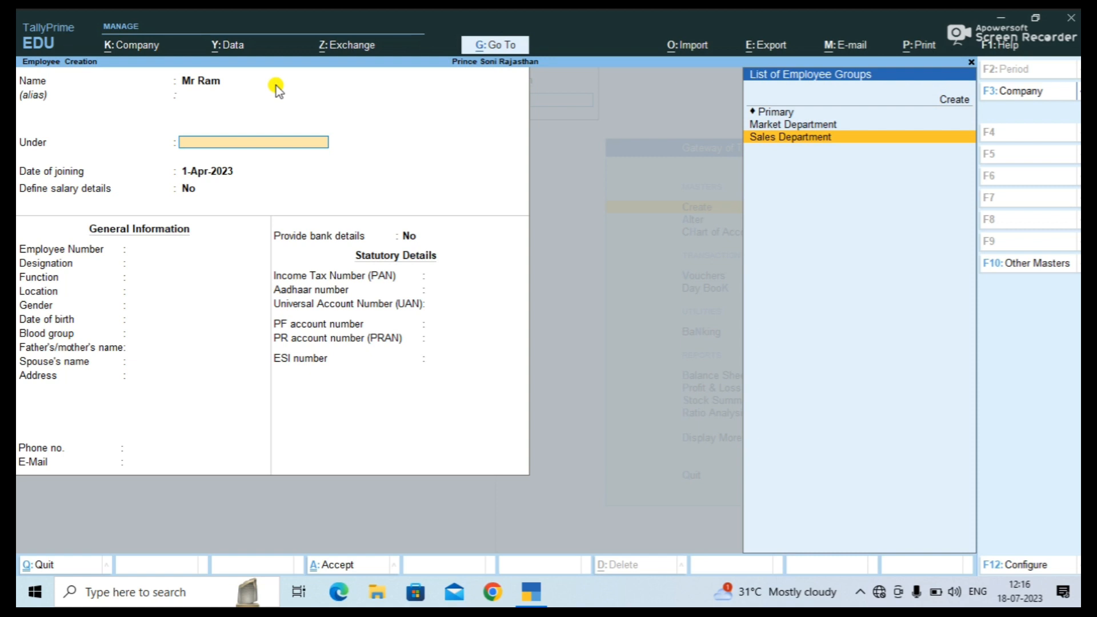
pyautogui.press('Up')
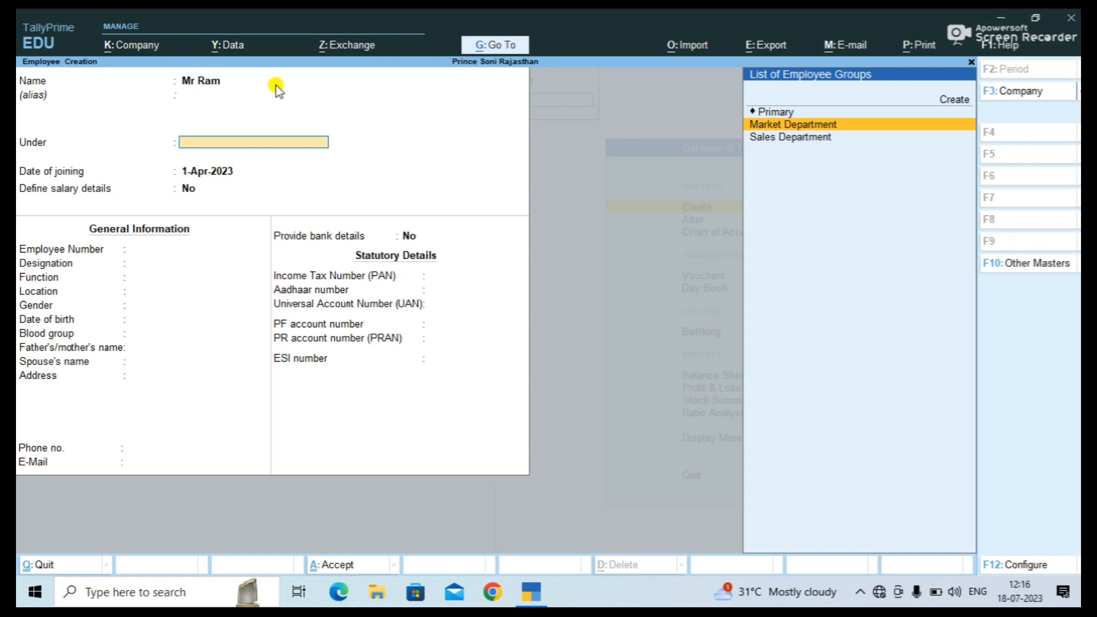
pyautogui.press('Return')
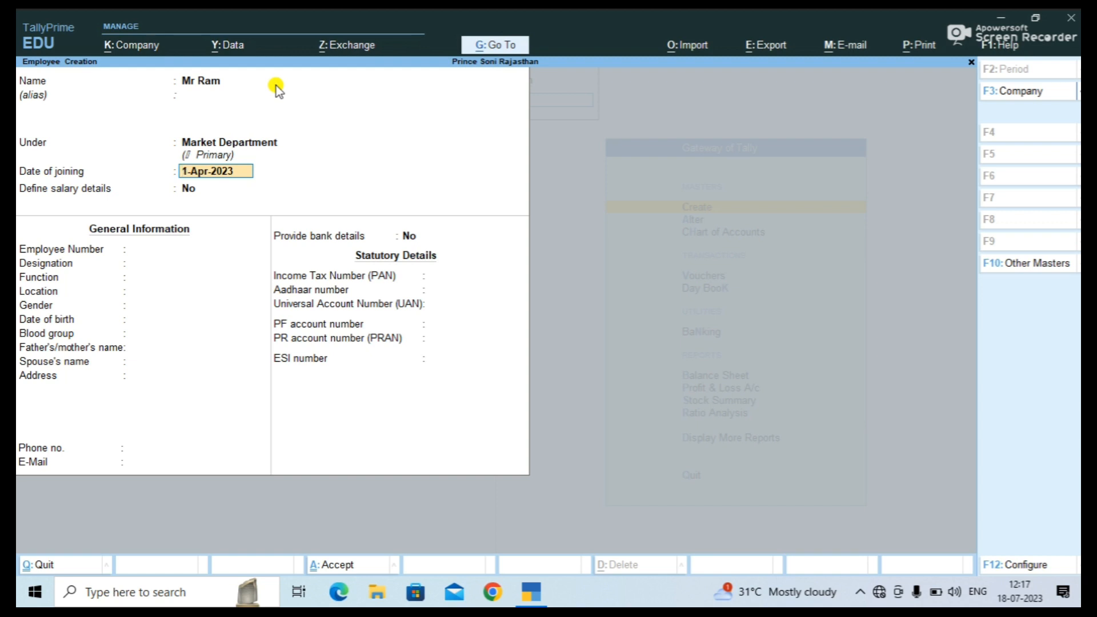
# Keep 1-Apr-2023 as the joining date and choose Yes to define salary details.
pyautogui.press('Return')
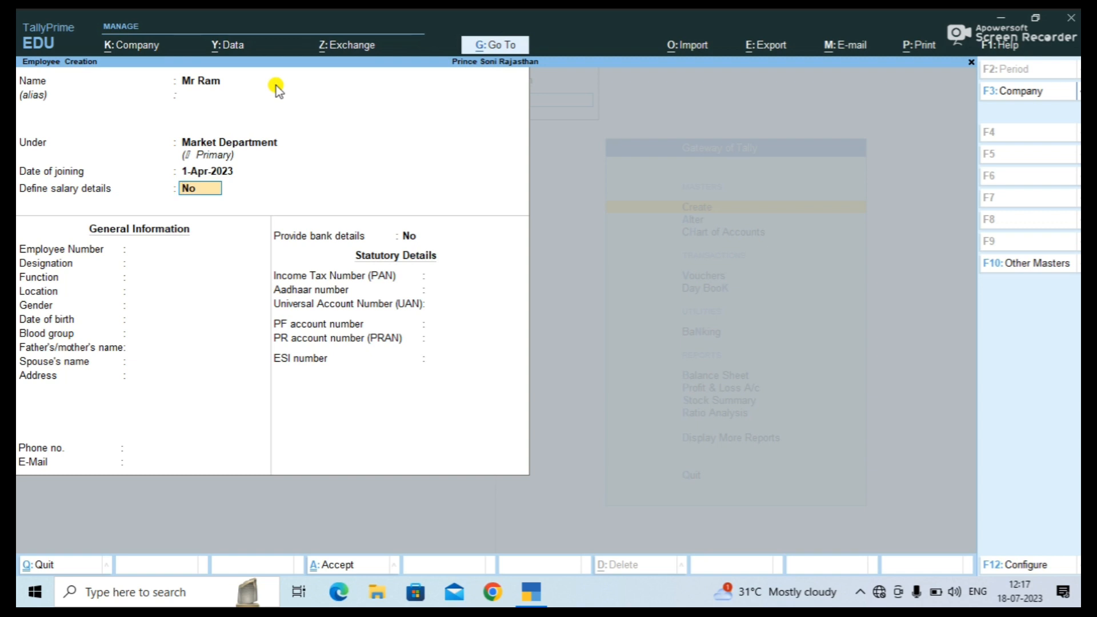
pyautogui.write('y')
pyautogui.press('Return')
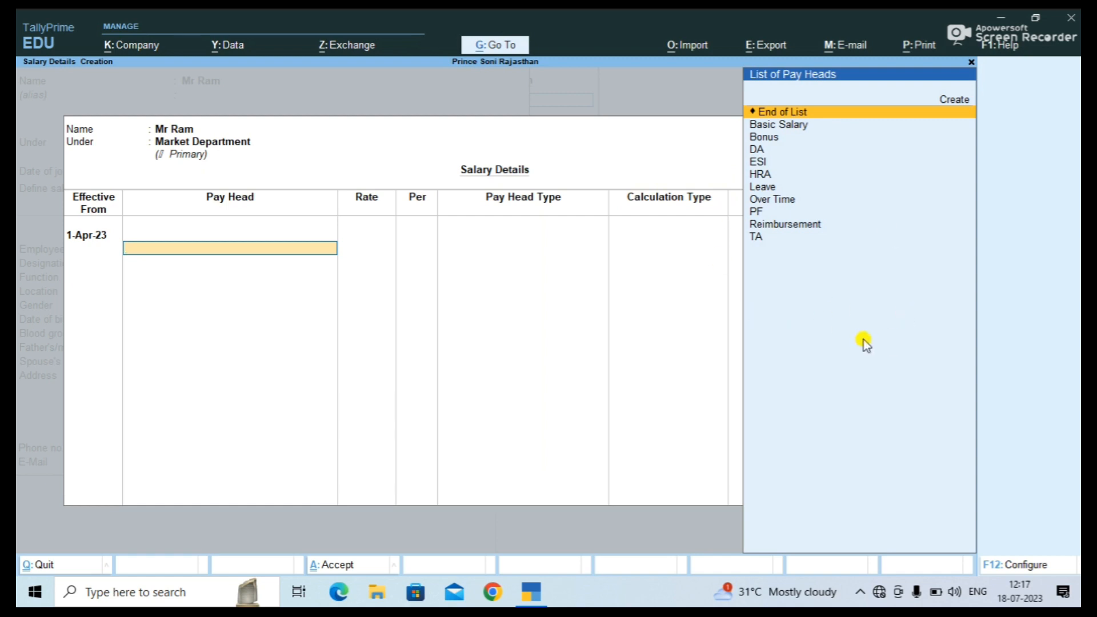
# Add Basic Salary, then Bonus at 1,000 per month, to the salary details.
pyautogui.press('Down')
pyautogui.press('Up')
pyautogui.press('Down')
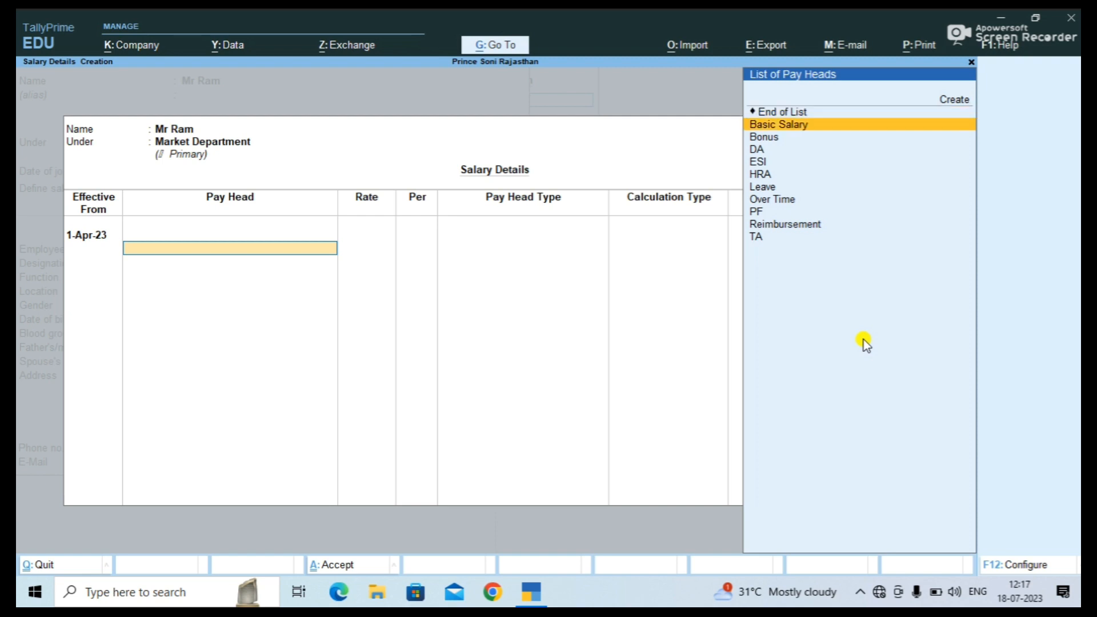
pyautogui.press('Return')
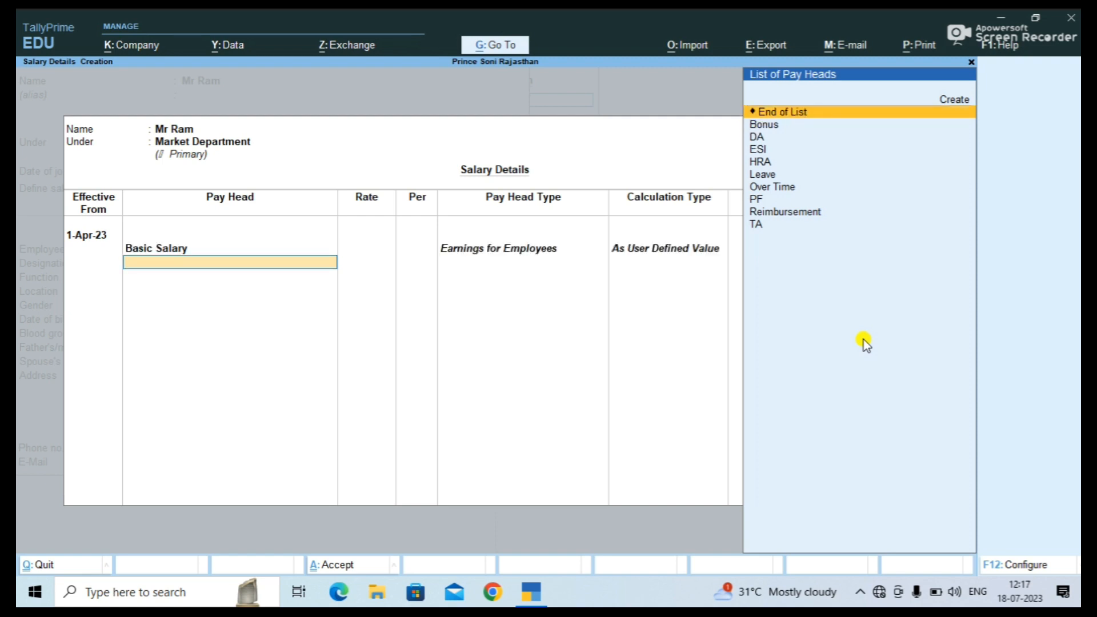
pyautogui.press('Down')
pyautogui.press('Down')
pyautogui.press('Up')
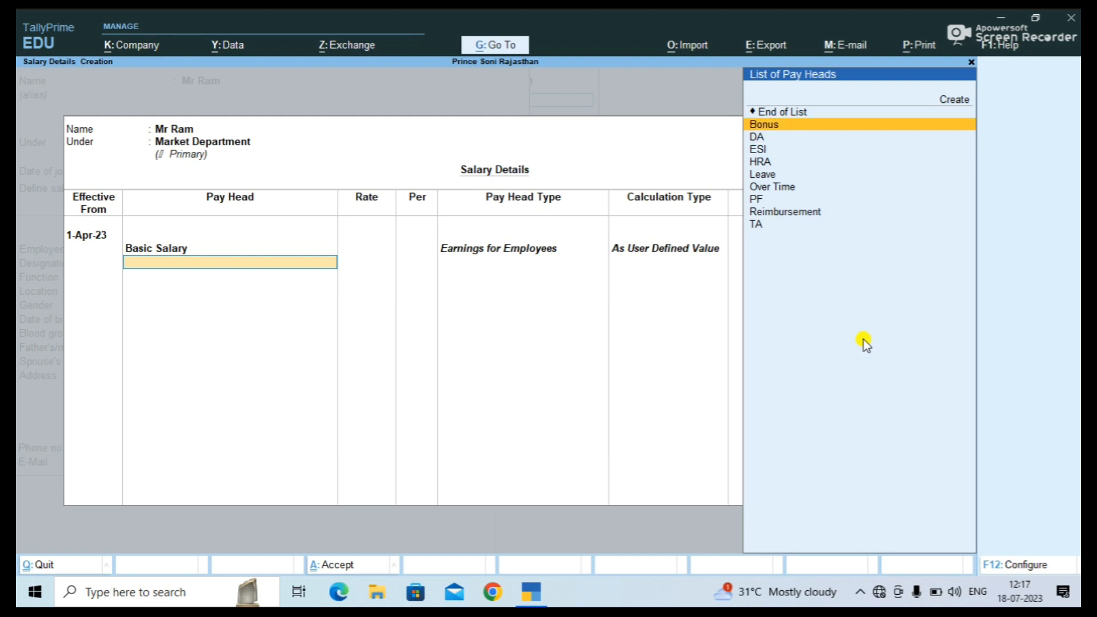
pyautogui.press('Return')
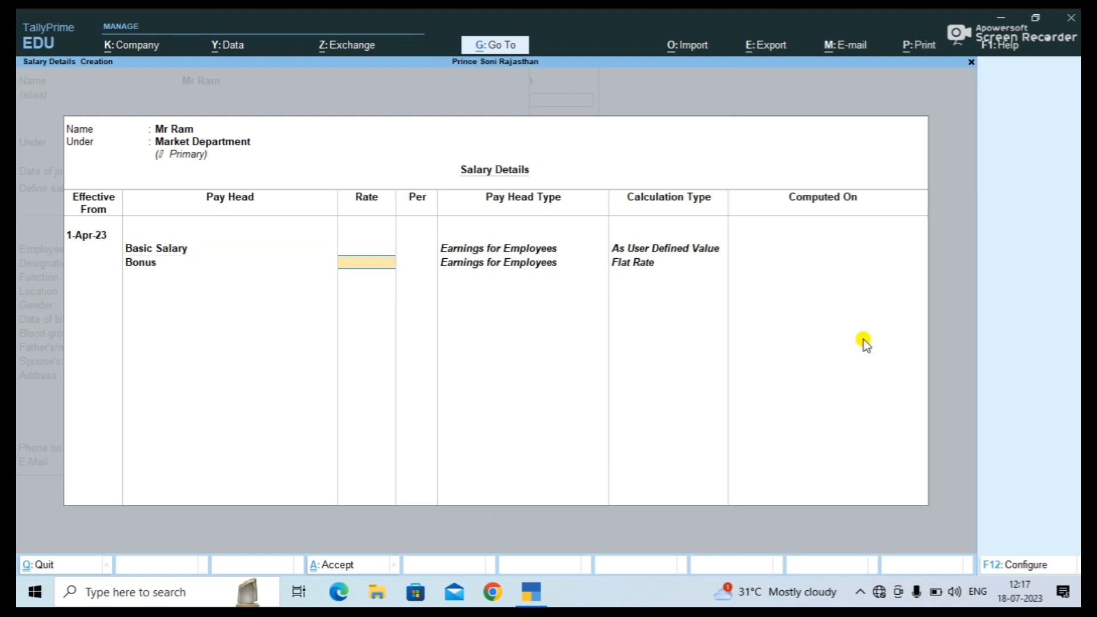
pyautogui.write('1000')
pyautogui.press('Return')
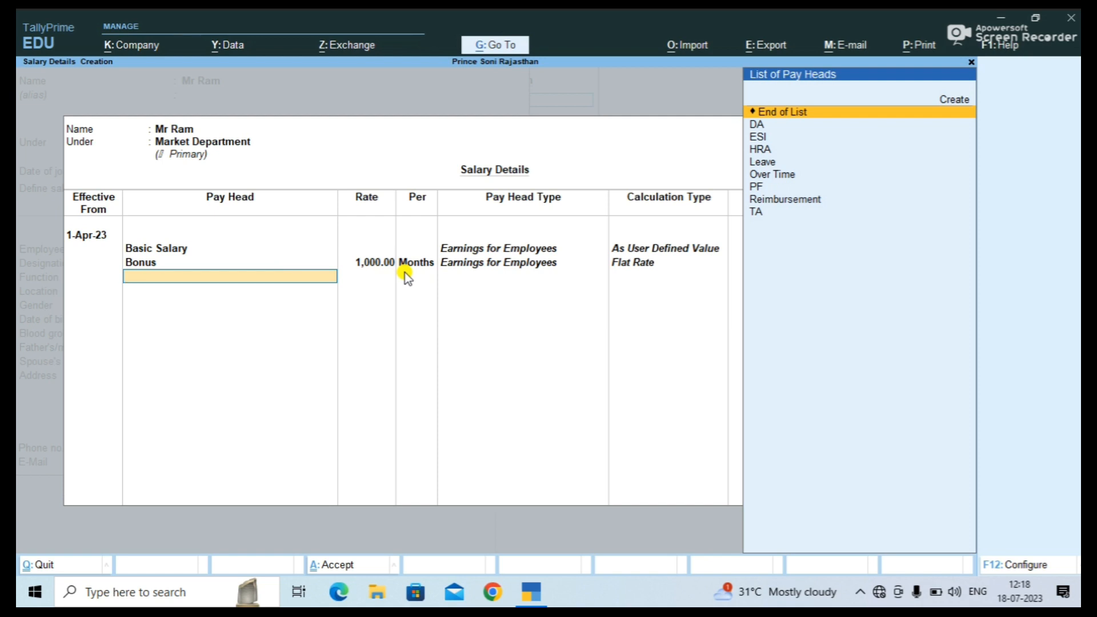
# Add the DA, ESI, HRA and Leave pay heads.
pyautogui.press('Down')
pyautogui.press('Return')
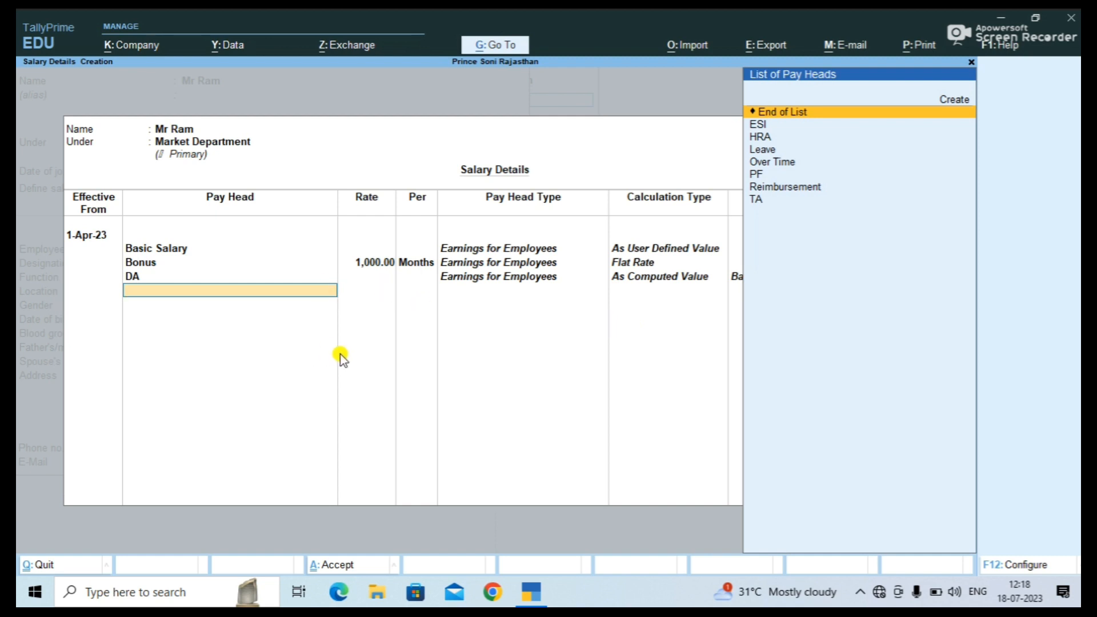
pyautogui.press('Down')
pyautogui.press('Return')
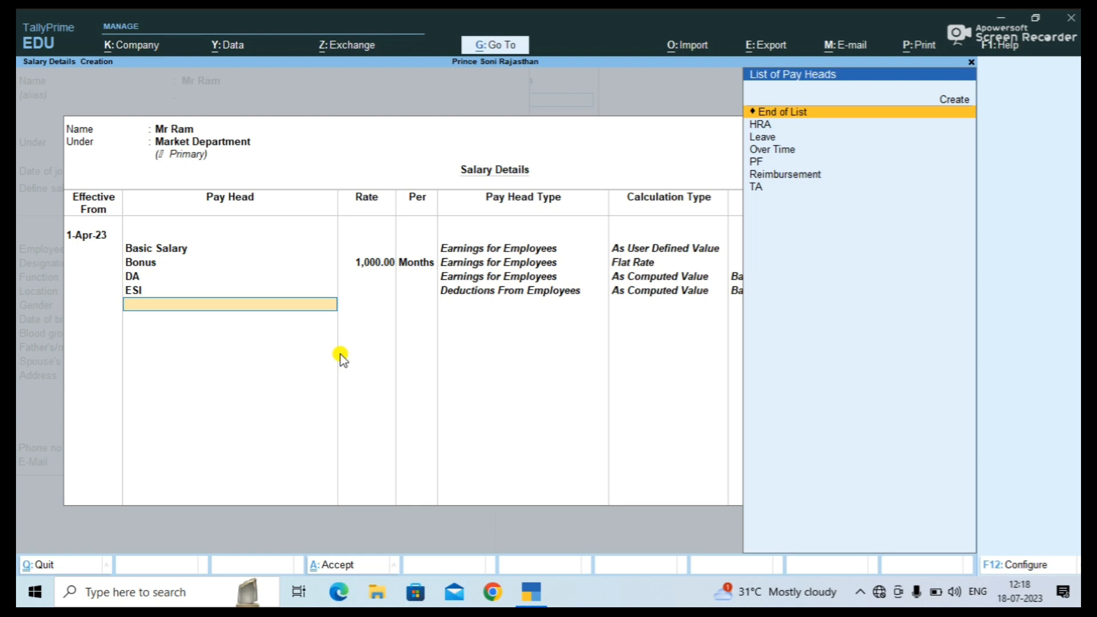
pyautogui.press('Down')
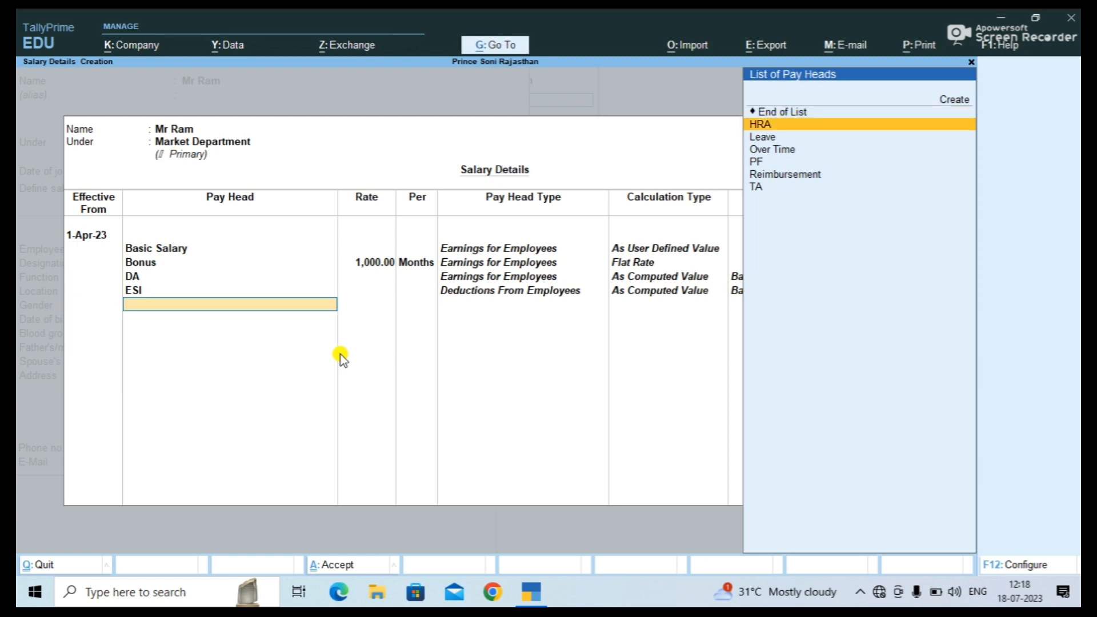
pyautogui.press('Return')
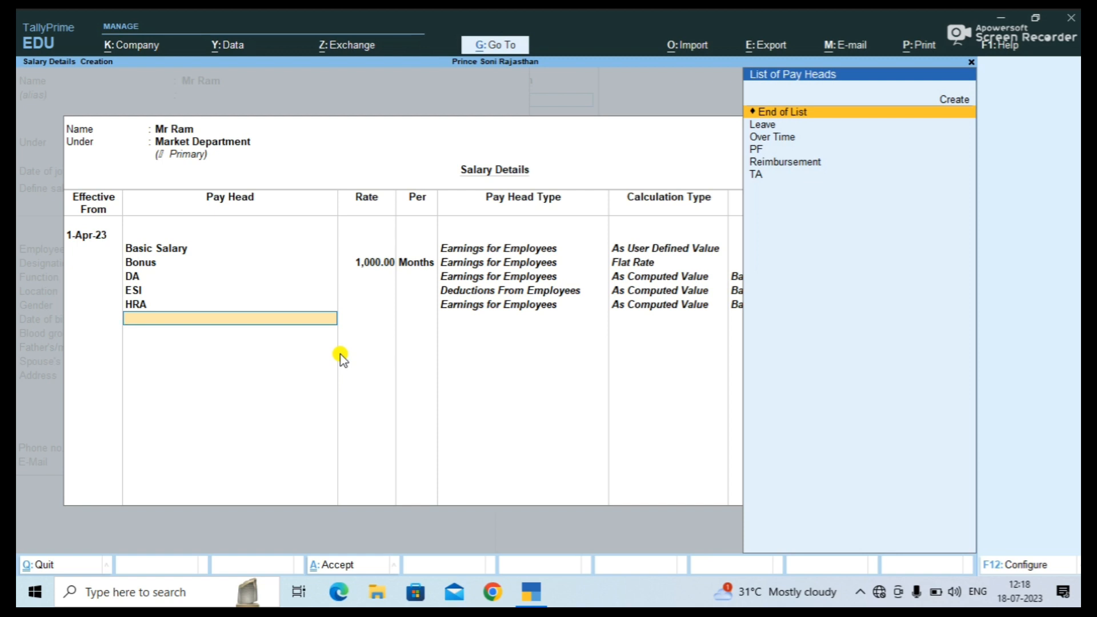
pyautogui.press('Down')
pyautogui.press('Return')
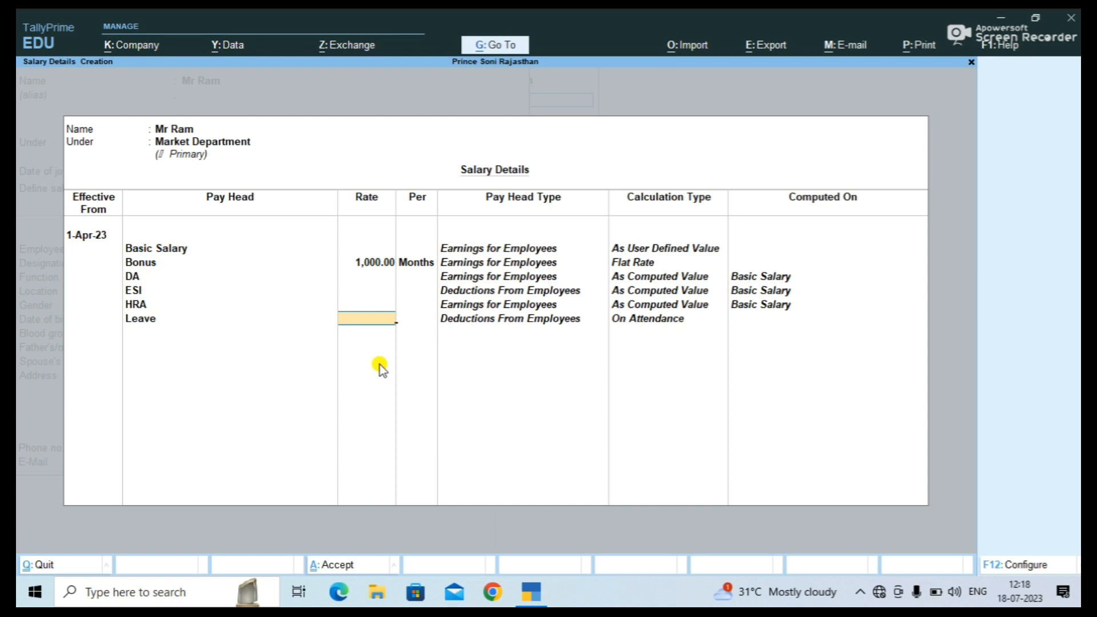
# Set Leave at 500 per day and add Over Time at 100 per hour.
pyautogui.write('500')
pyautogui.press('Return')
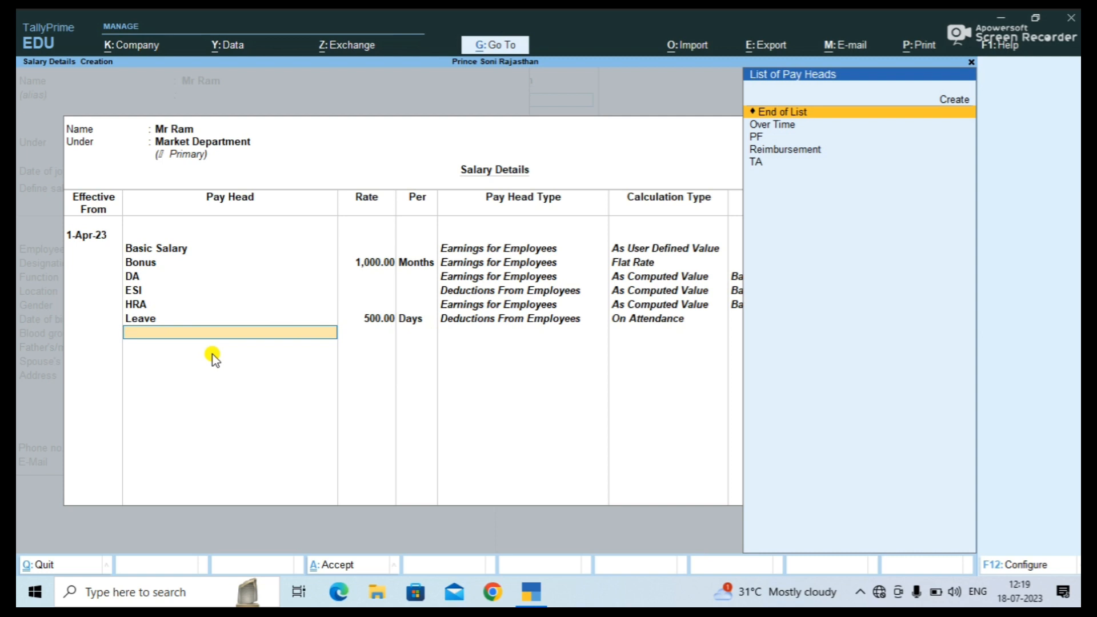
pyautogui.press('Down')
pyautogui.press('Return')
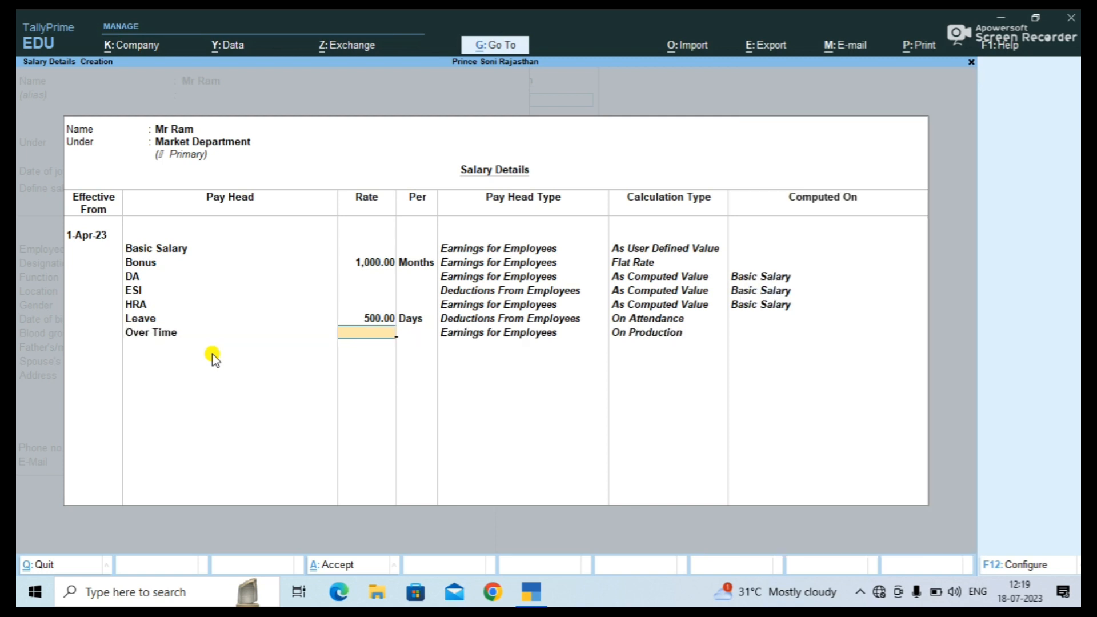
pyautogui.write('100')
pyautogui.press('Return')
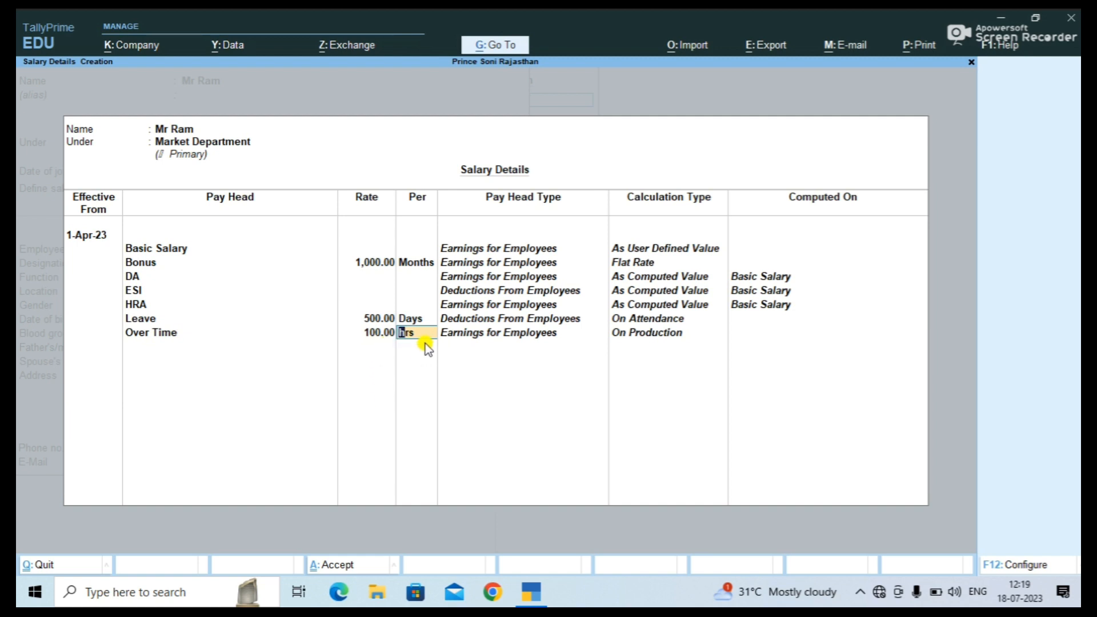
pyautogui.press('Return')
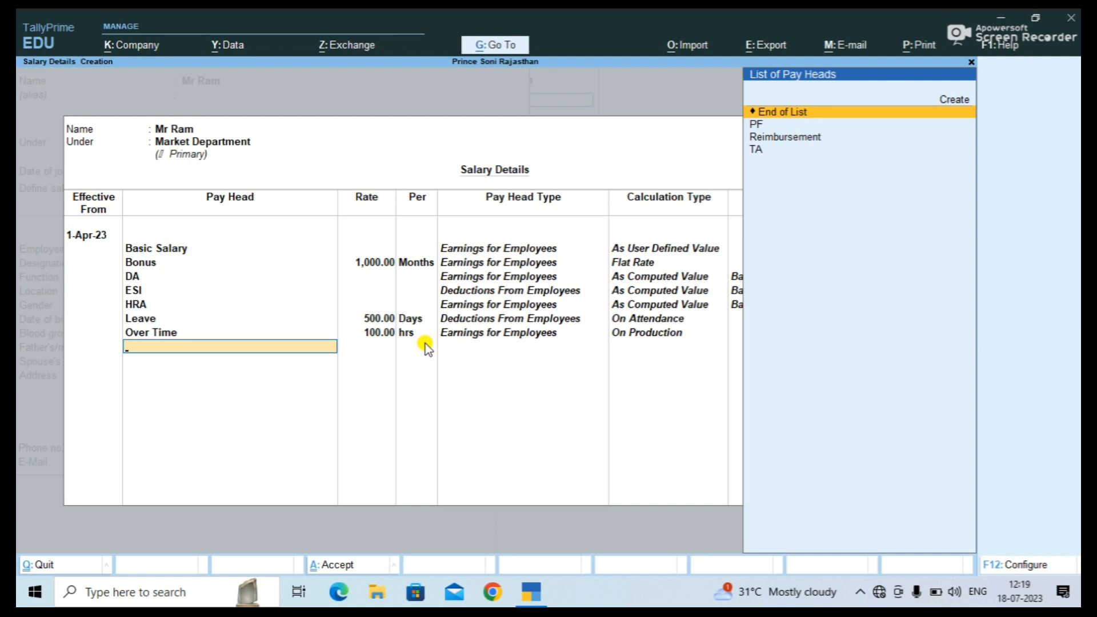
# Add the PF, Reimbursement and TA pay heads.
pyautogui.press('Down')
pyautogui.press('Return')
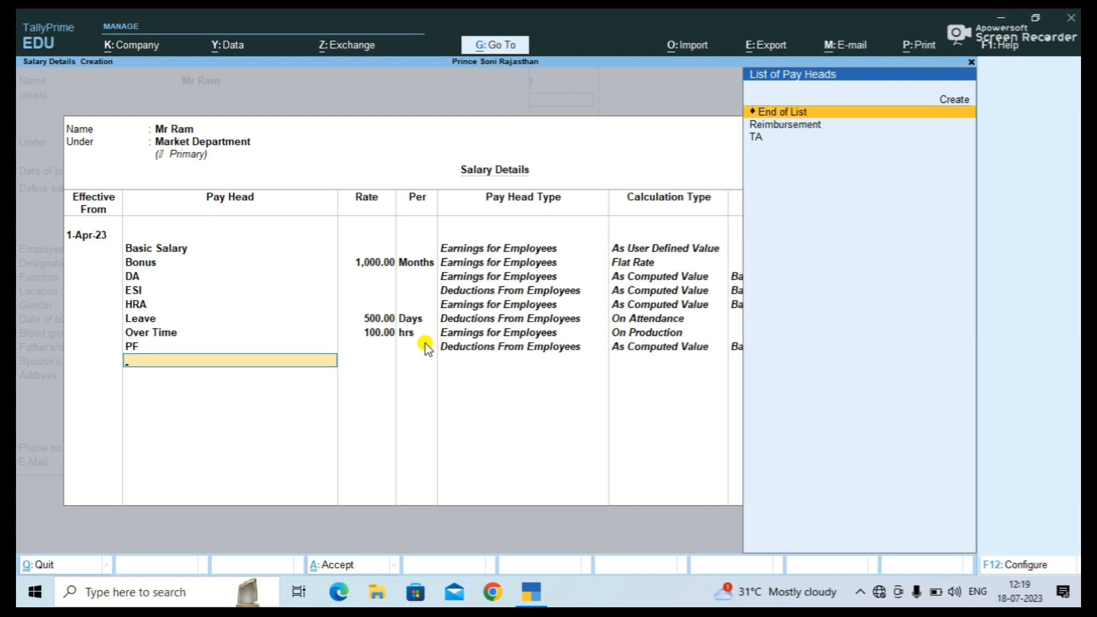
pyautogui.press('Down')
pyautogui.press('Return')
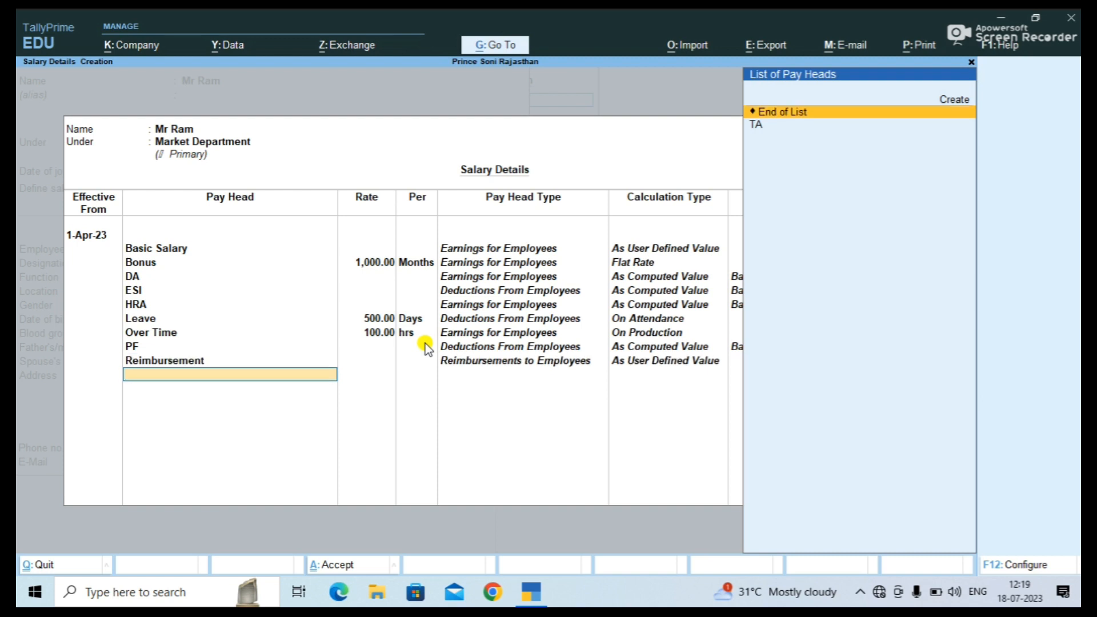
pyautogui.press('Down')
pyautogui.press('Return')
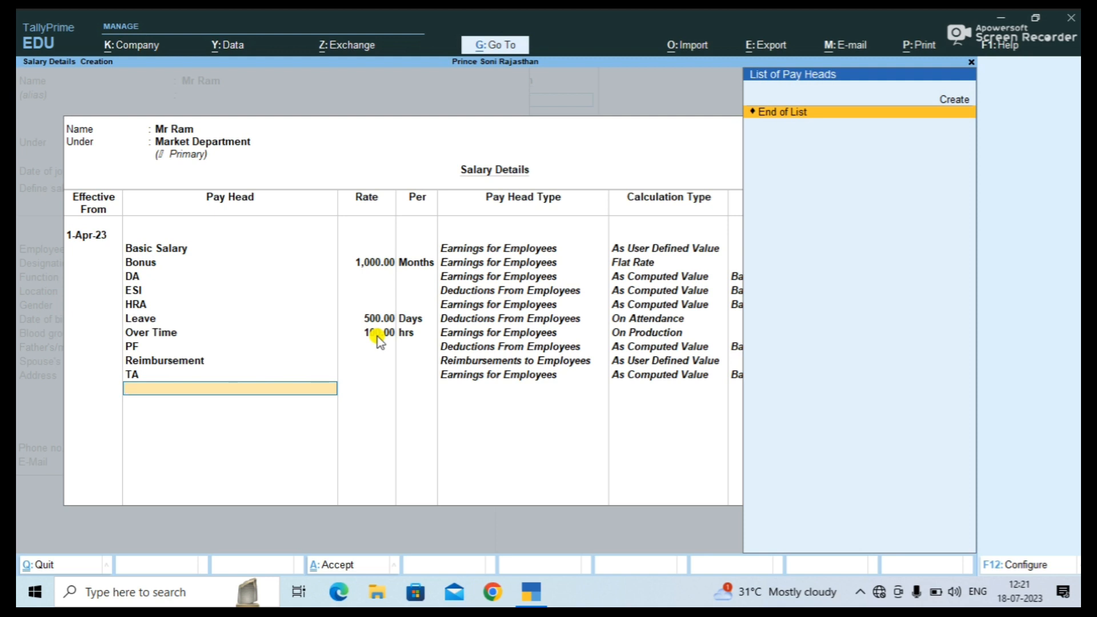
# Close the pay heads list and accept the ten pay heads, returning to Employee Creation.
pyautogui.press('Return')
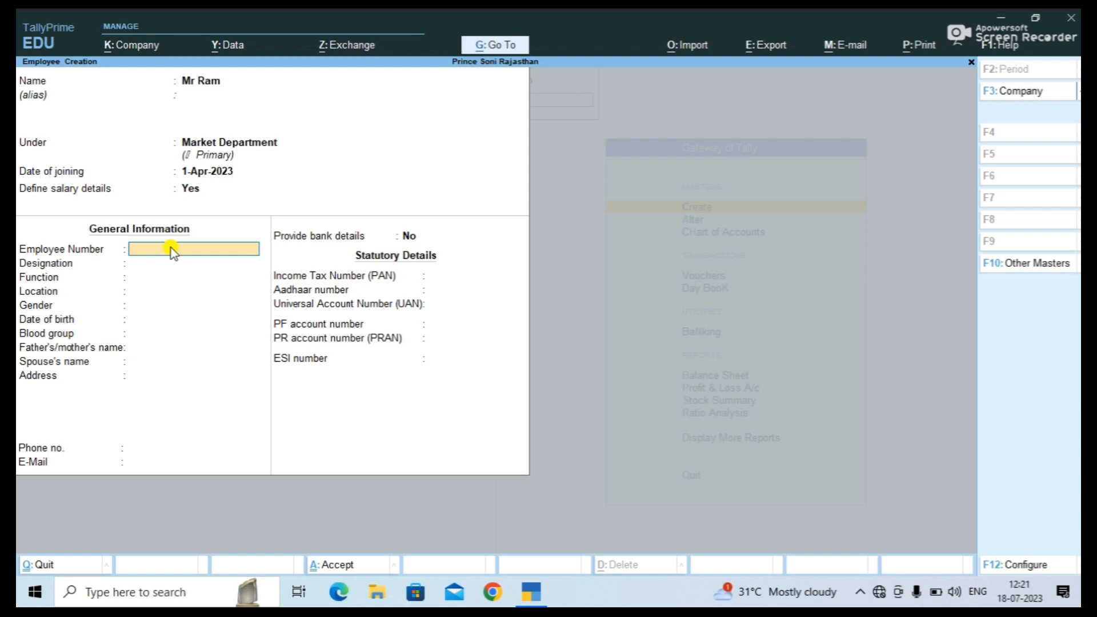
# Enter the employee number, designation Manager and function Managing.
pyautogui.write('1525')
pyautogui.press('Return')
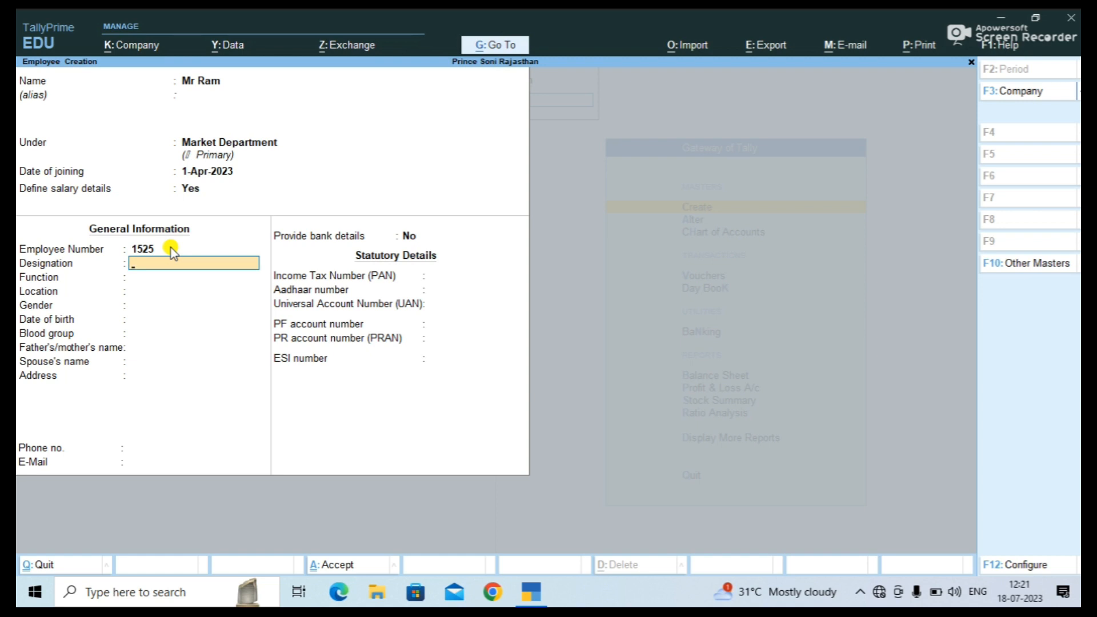
pyautogui.write('Manager')
pyautogui.press('Return')
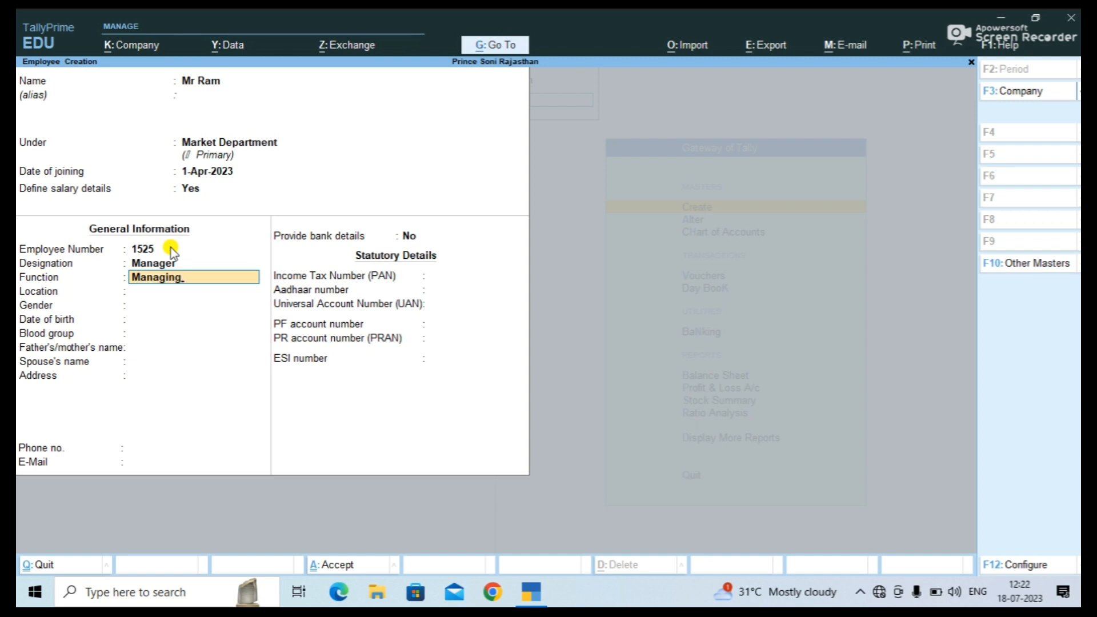
pyautogui.press('Return')
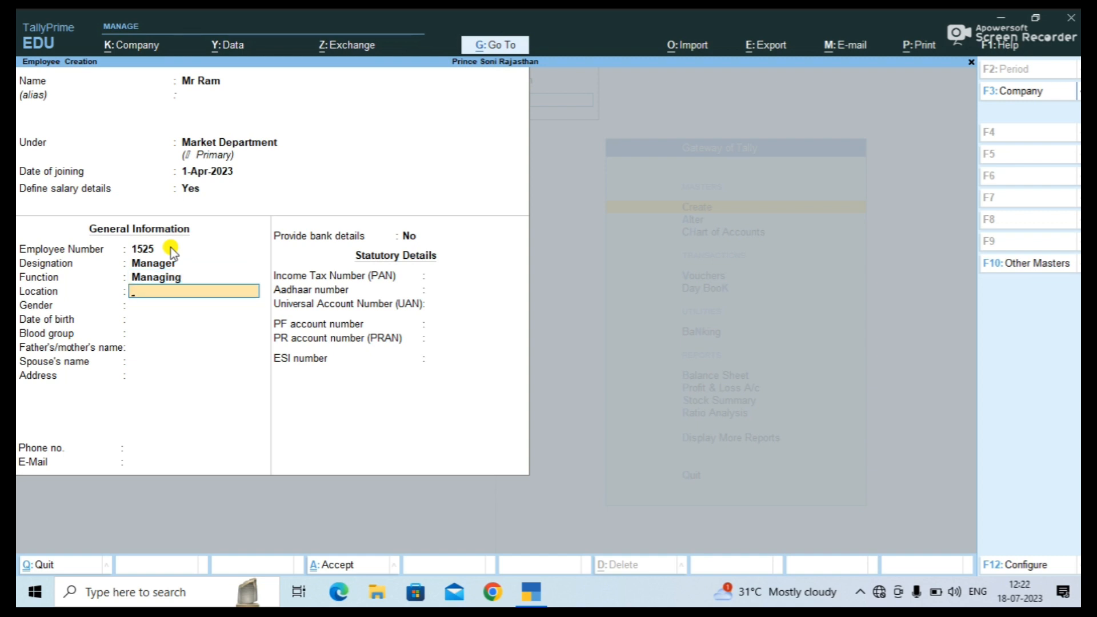
# Set location Jaipur and gender Male, and enter the date of birth.
pyautogui.write('Jaipur')
pyautogui.press('Return')
pyautogui.press('Down')
pyautogui.press('Down')
pyautogui.press('Down')
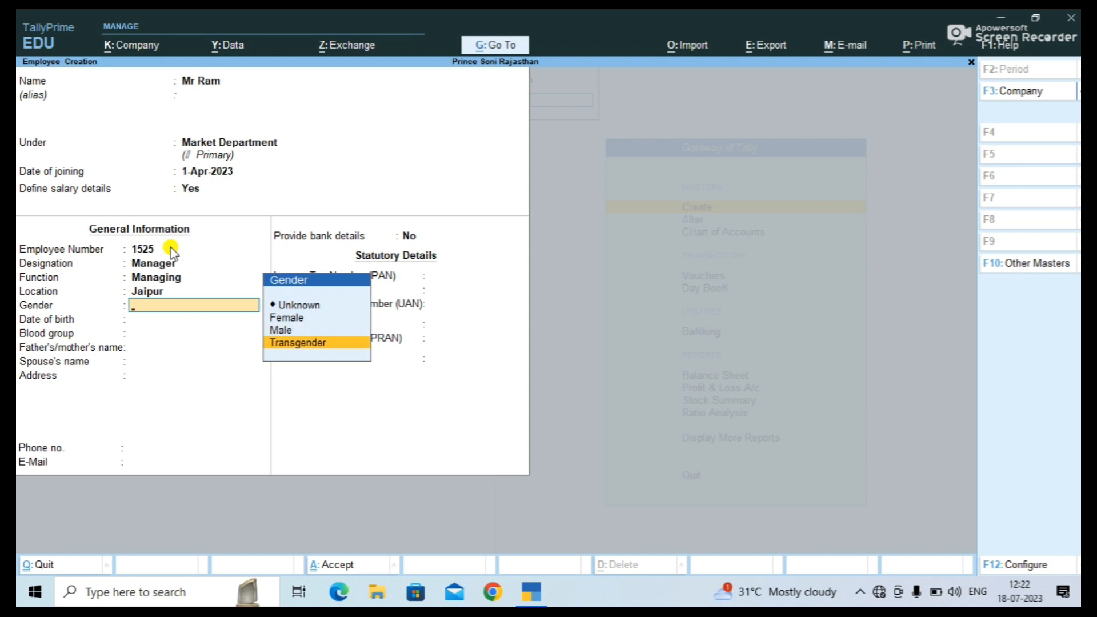
pyautogui.press('Up')
pyautogui.press('Return')
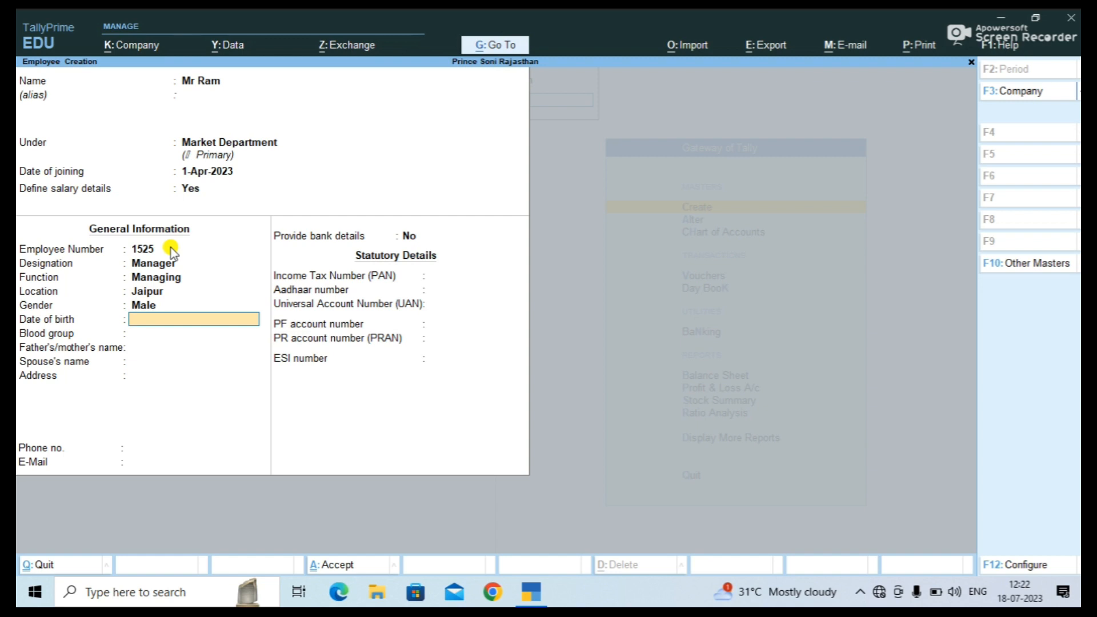
pyautogui.write('11-10-20')
# Set the employee's blood group to A1B Negative.
pyautogui.click(162, 330)
pyautogui.press('Down')
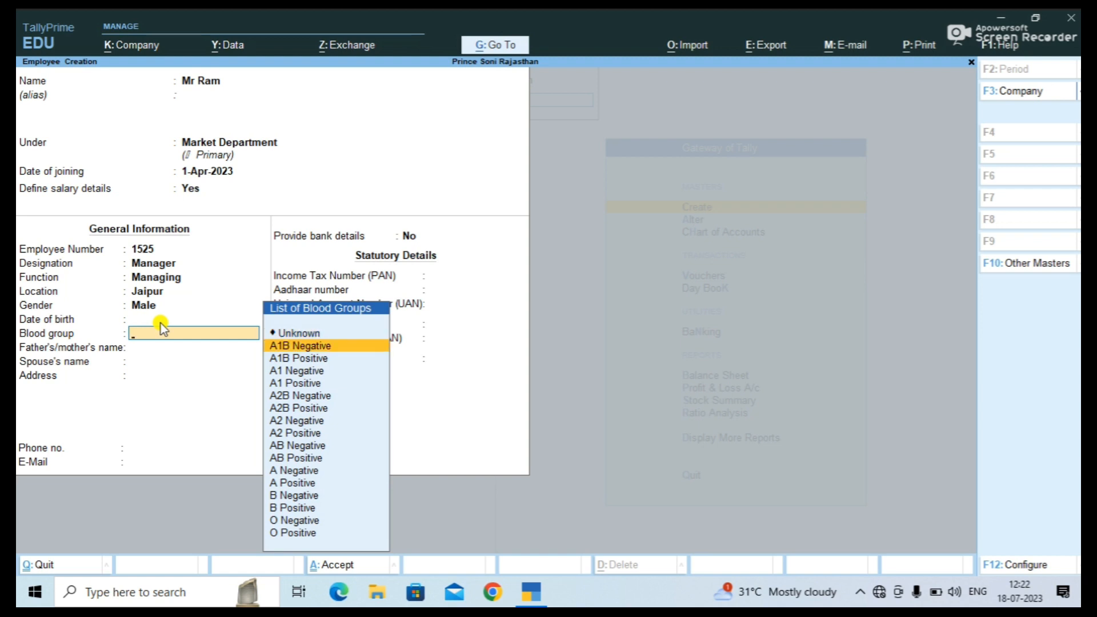
pyautogui.press('Down')
pyautogui.press('Down')
pyautogui.press('Up')
pyautogui.press('Up')
pyautogui.press('Return')
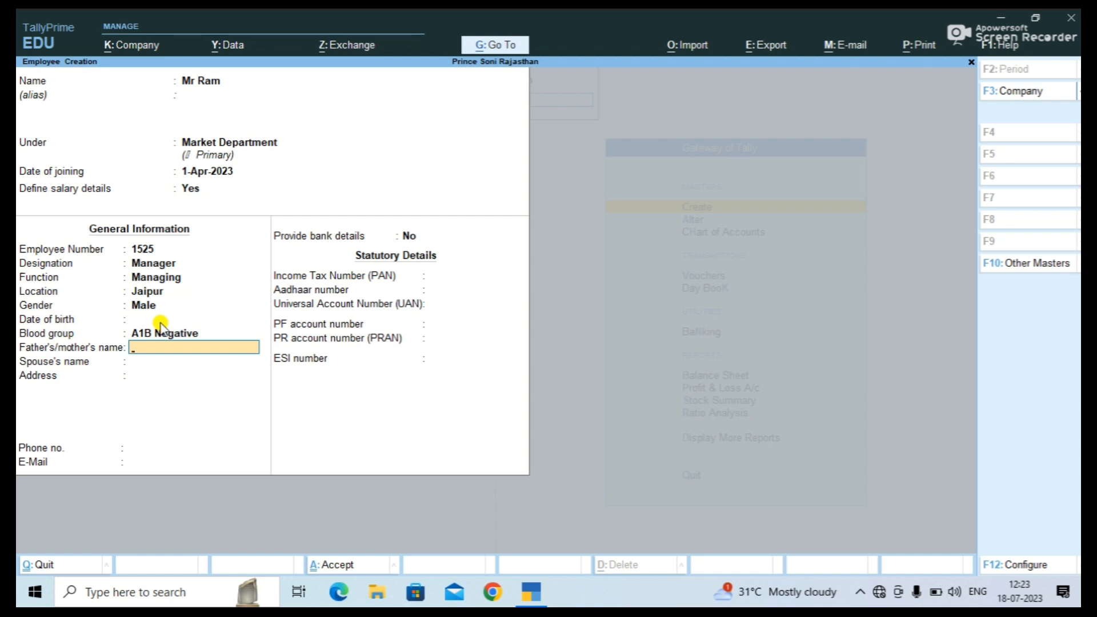
# Fill in the father's/mother's name, spouse's name and address.
pyautogui.write('Mr Shyam')
pyautogui.press('Return')
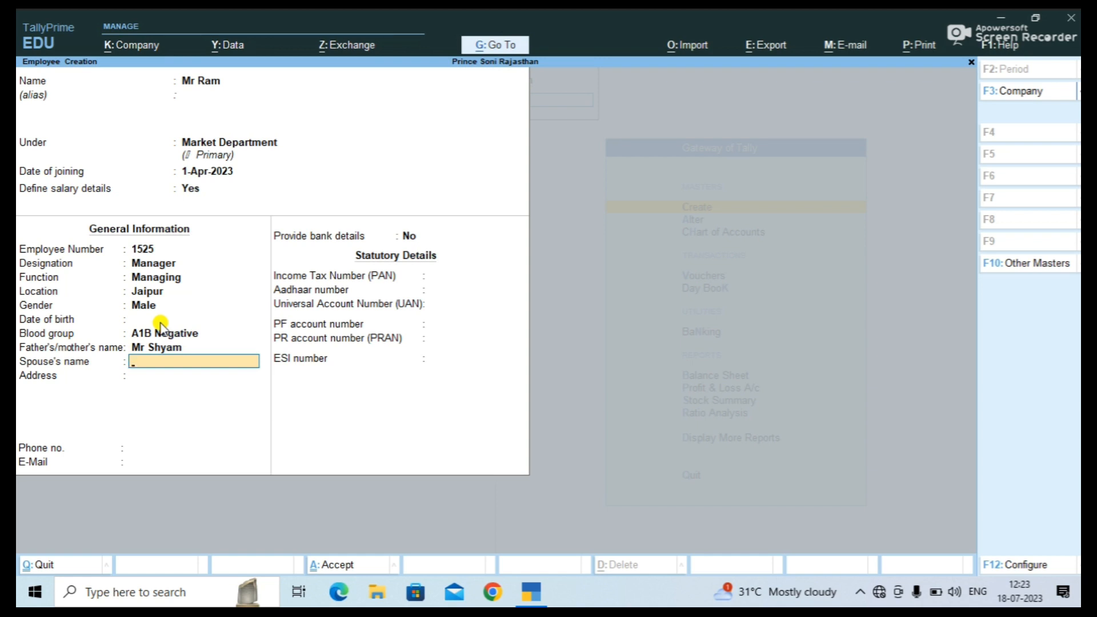
pyautogui.write('Kiran')
pyautogui.press('Return')
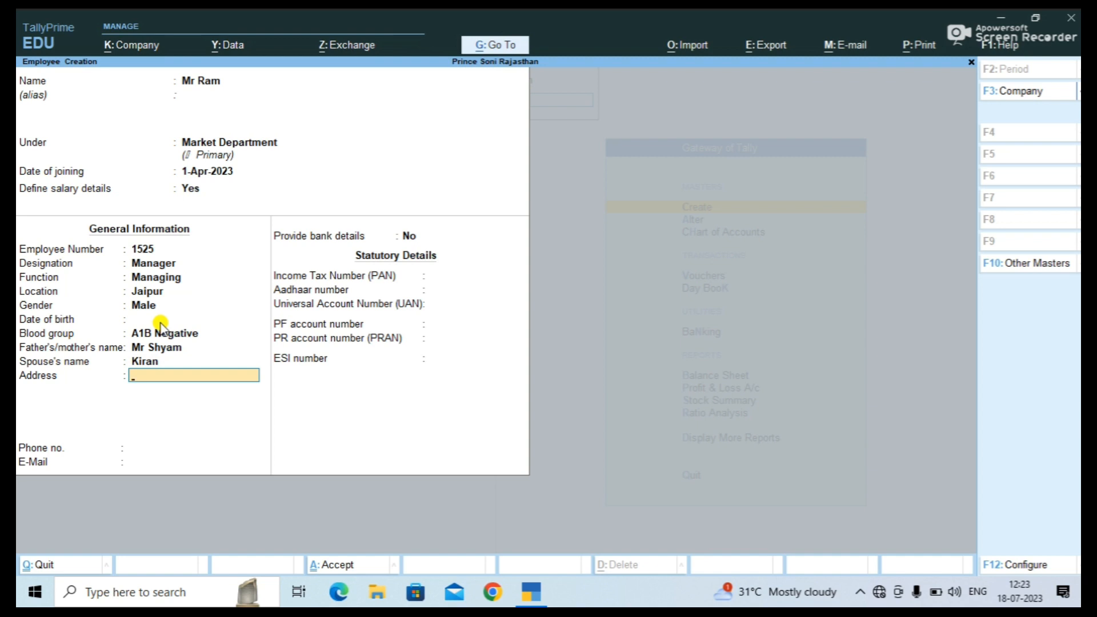
pyautogui.write('Jaipur')
pyautogui.press('Return')
pyautogui.press('Return')
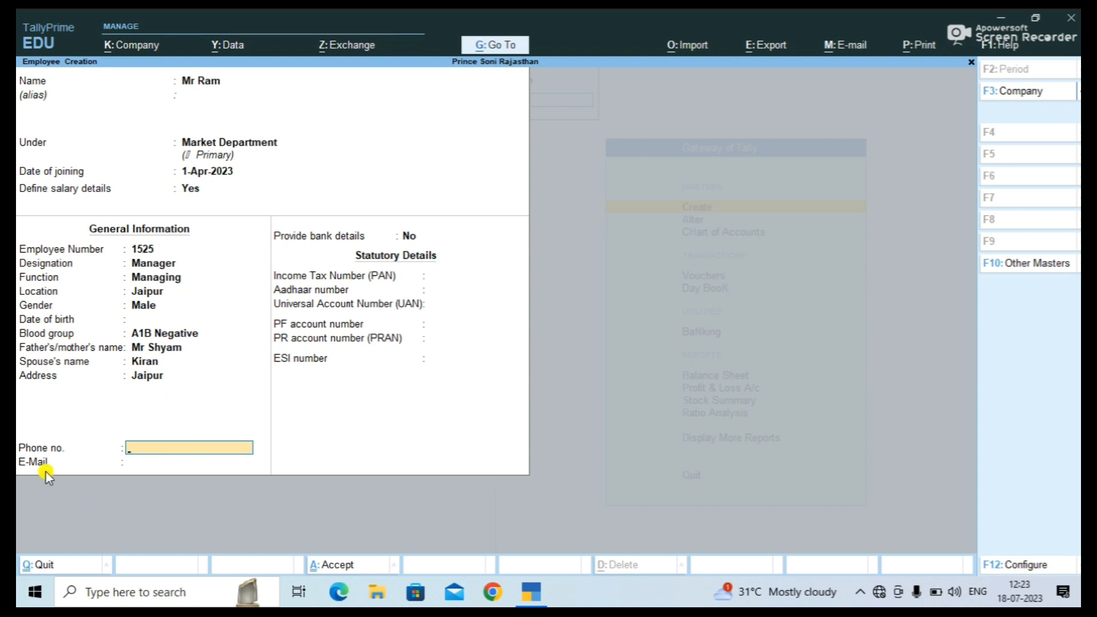
# Enter the employee's phone number and e-mail, and choose to provide bank details.
pyautogui.press('Return')
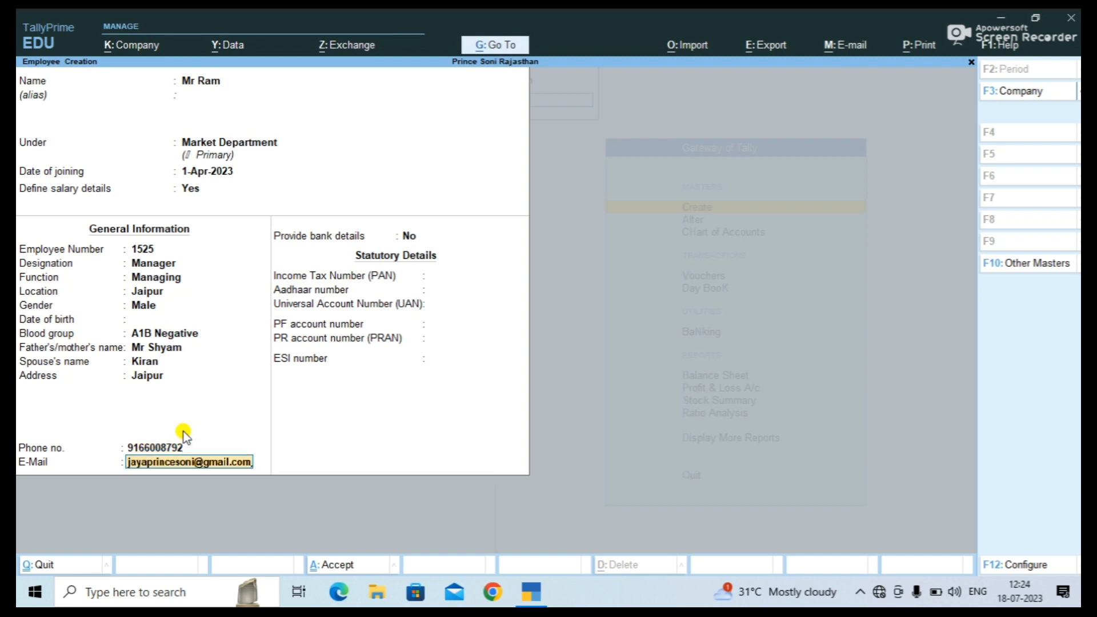
pyautogui.press('Return')
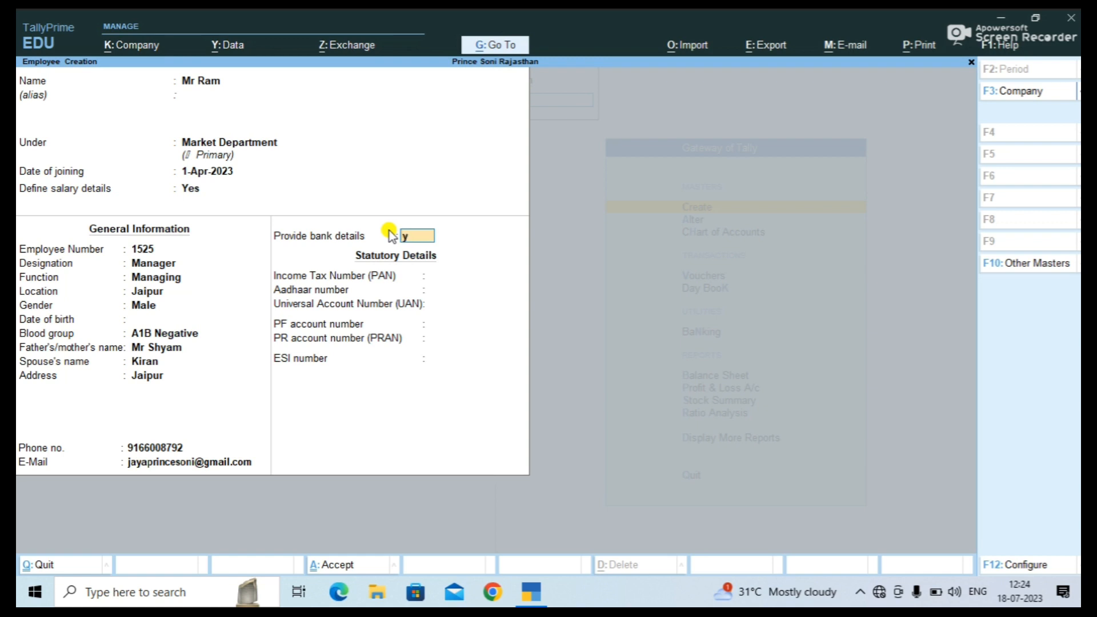
pyautogui.press('Return')
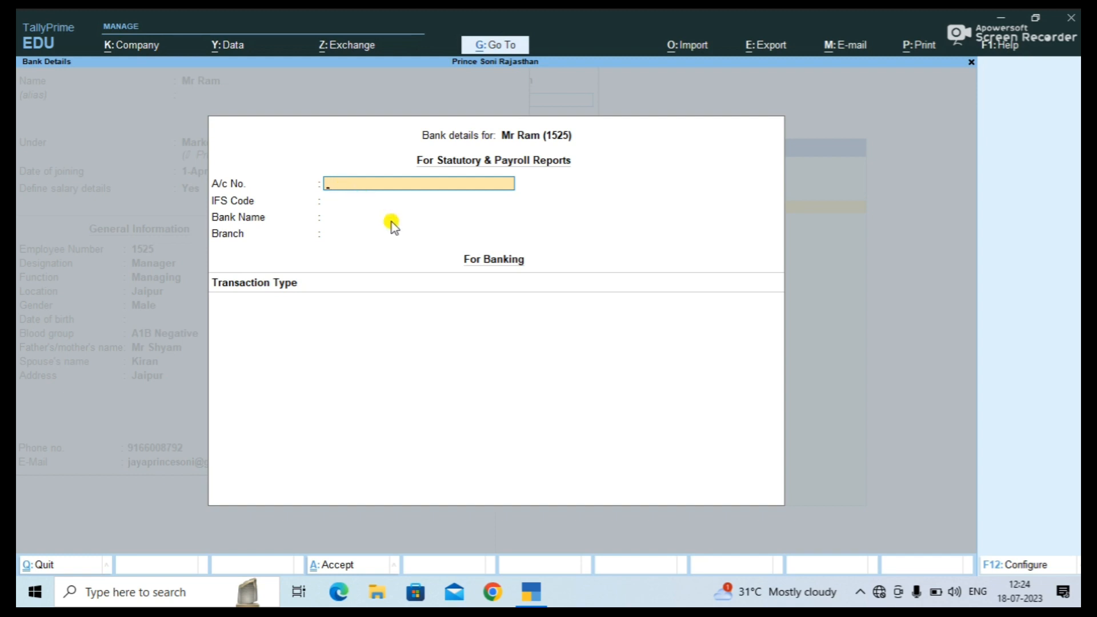
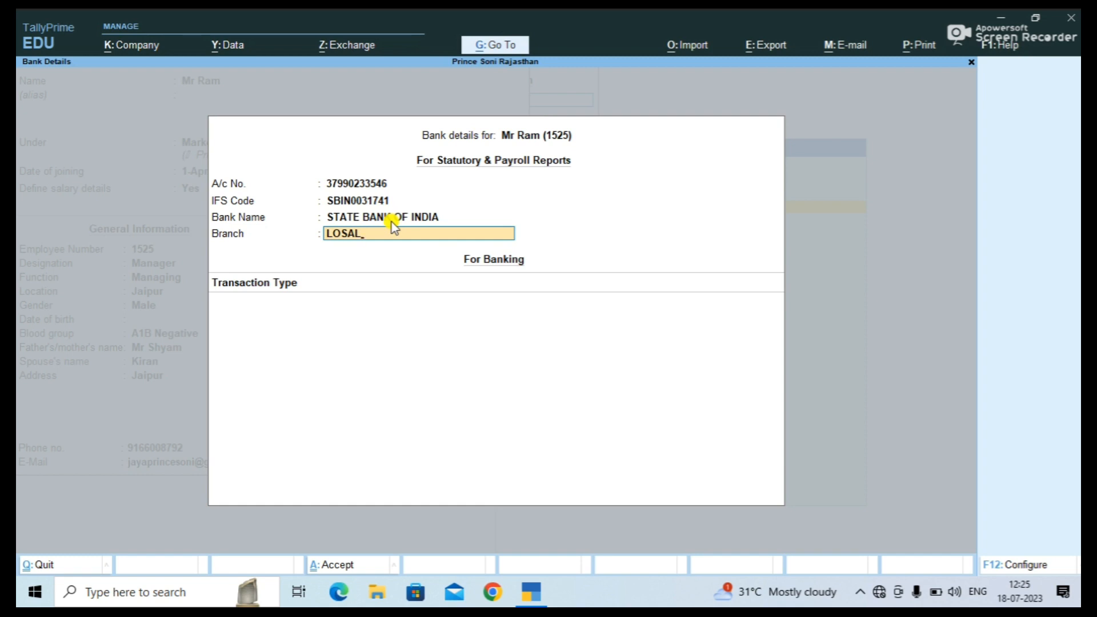
# Confirm the Losal branch and set the transaction type to e-Fund Transfer.
pyautogui.press('Return')
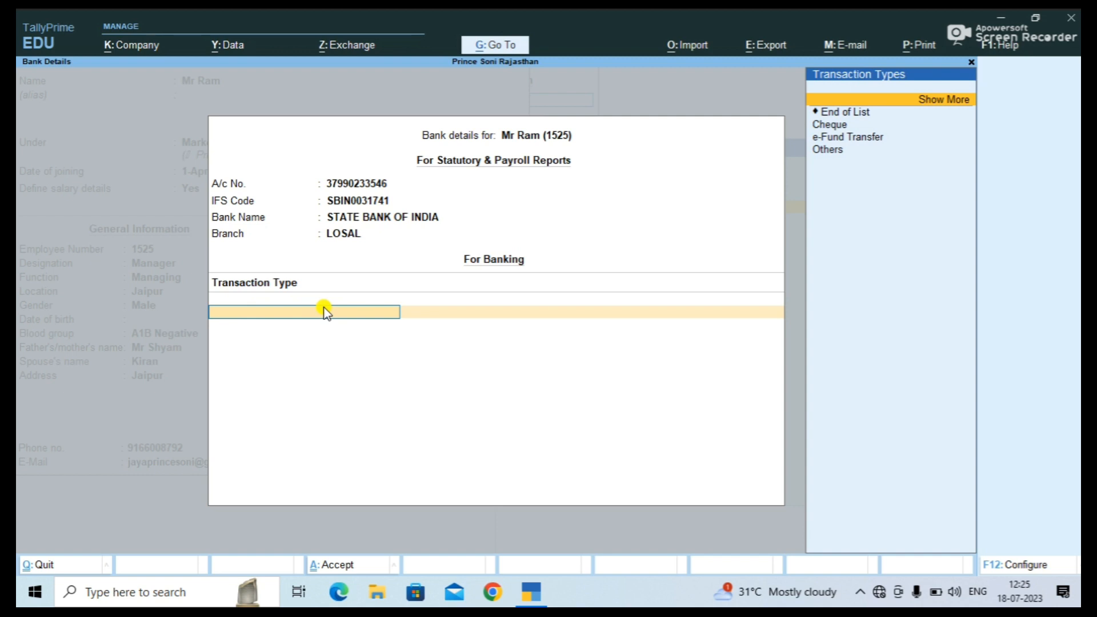
pyautogui.press('Down')
pyautogui.press('Down')
pyautogui.press('Down')
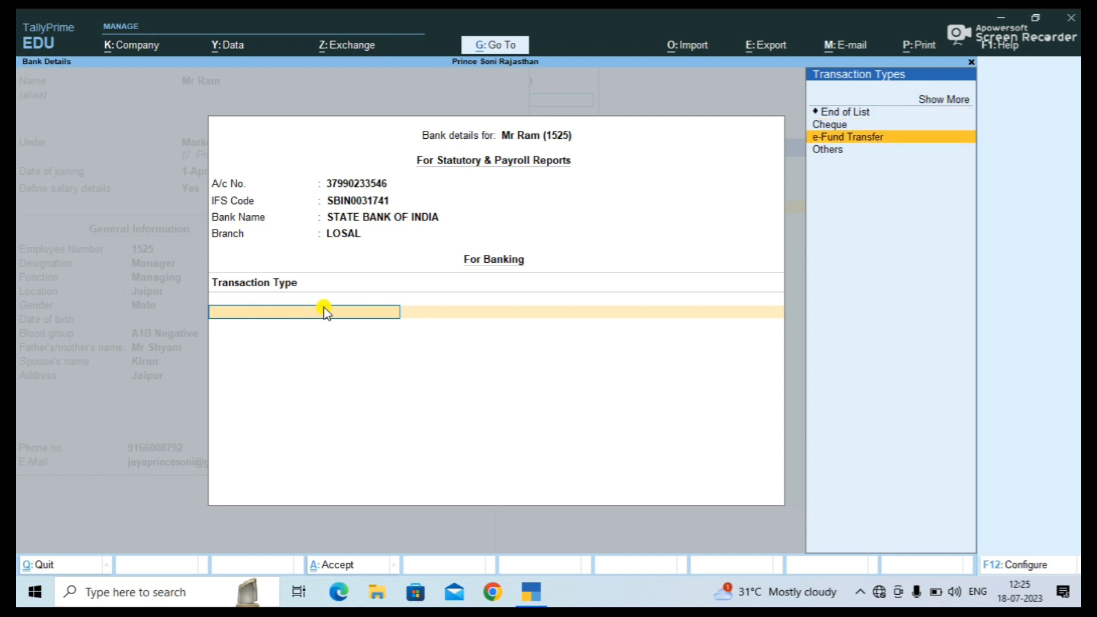
pyautogui.press('Return')
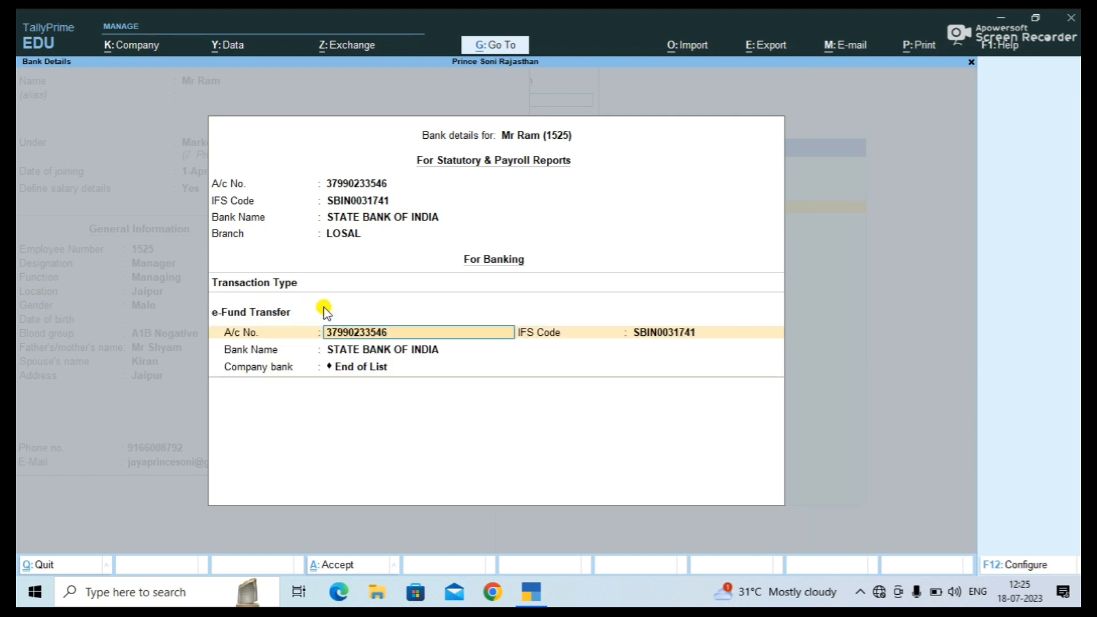
# Keep the IFS code and bank name, set company bank to All Items, and enter a beneficiary code.
pyautogui.press('Return')
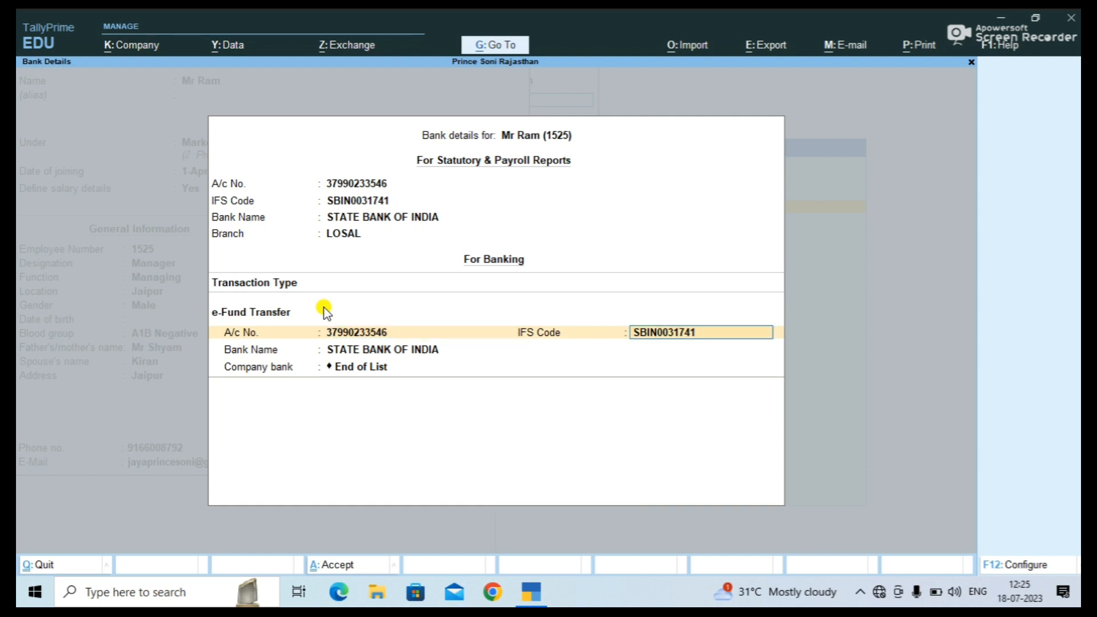
pyautogui.press('Return')
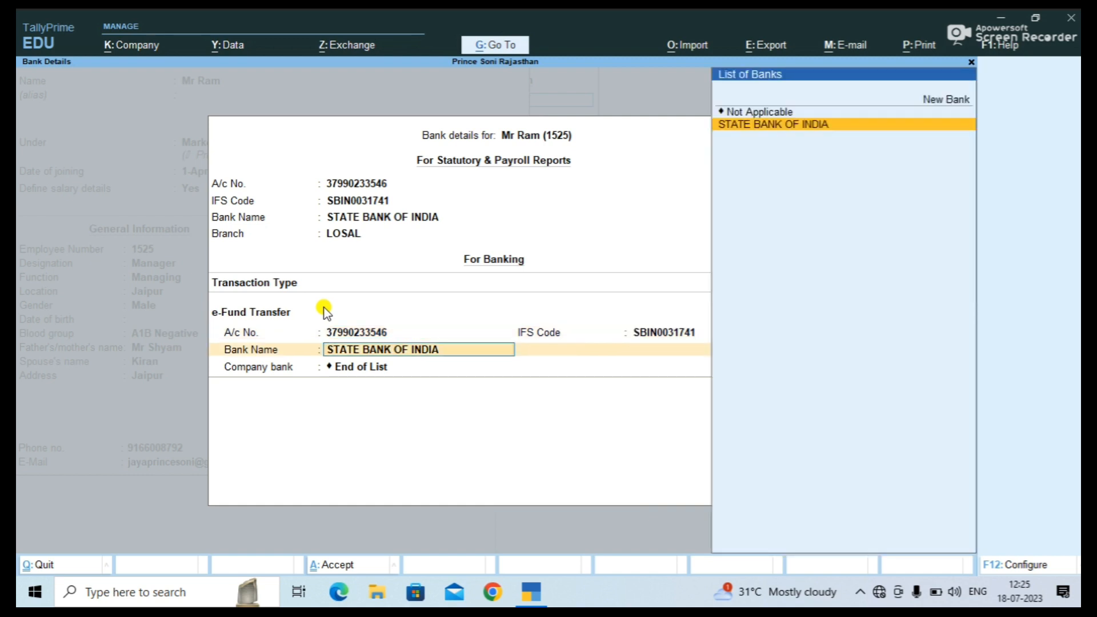
pyautogui.press('Return')
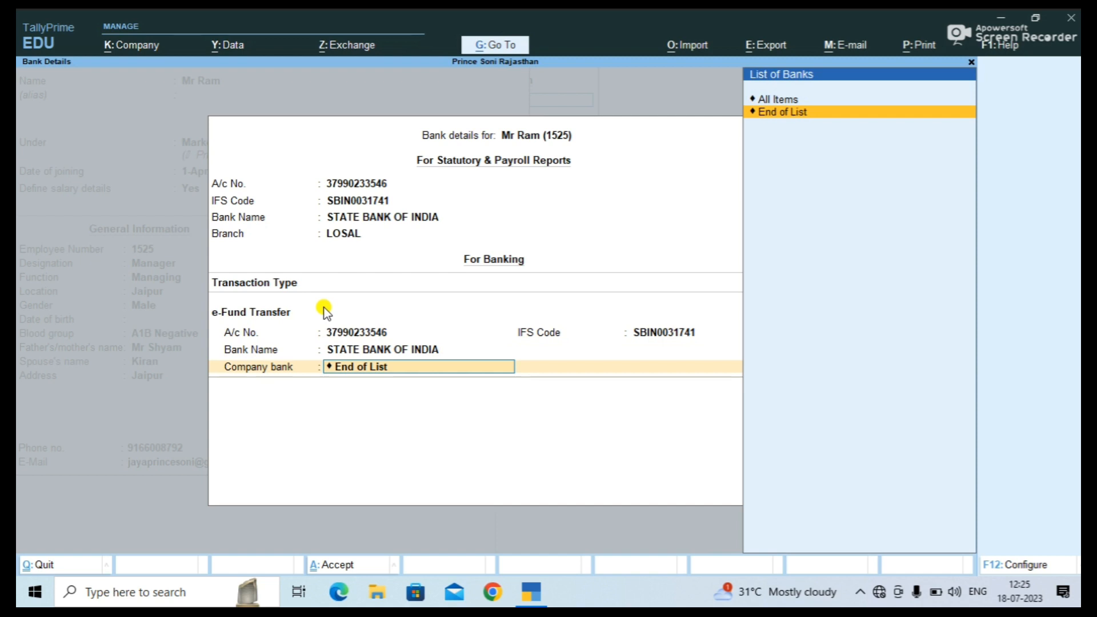
pyautogui.press('Up')
pyautogui.press('Return')
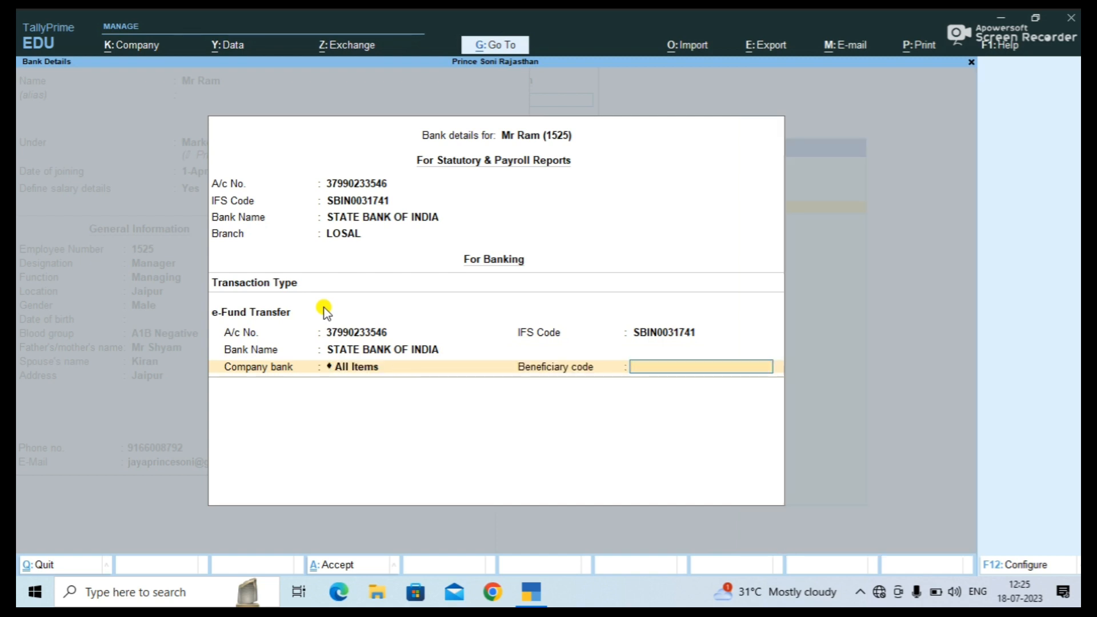
pyautogui.write('123456')
pyautogui.press('Return')
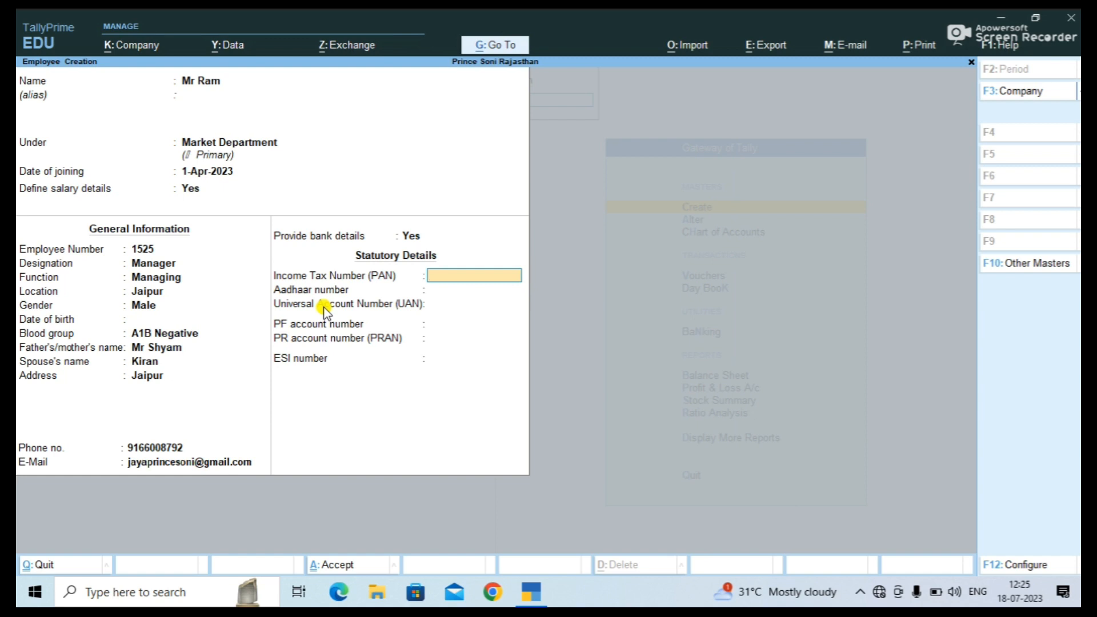
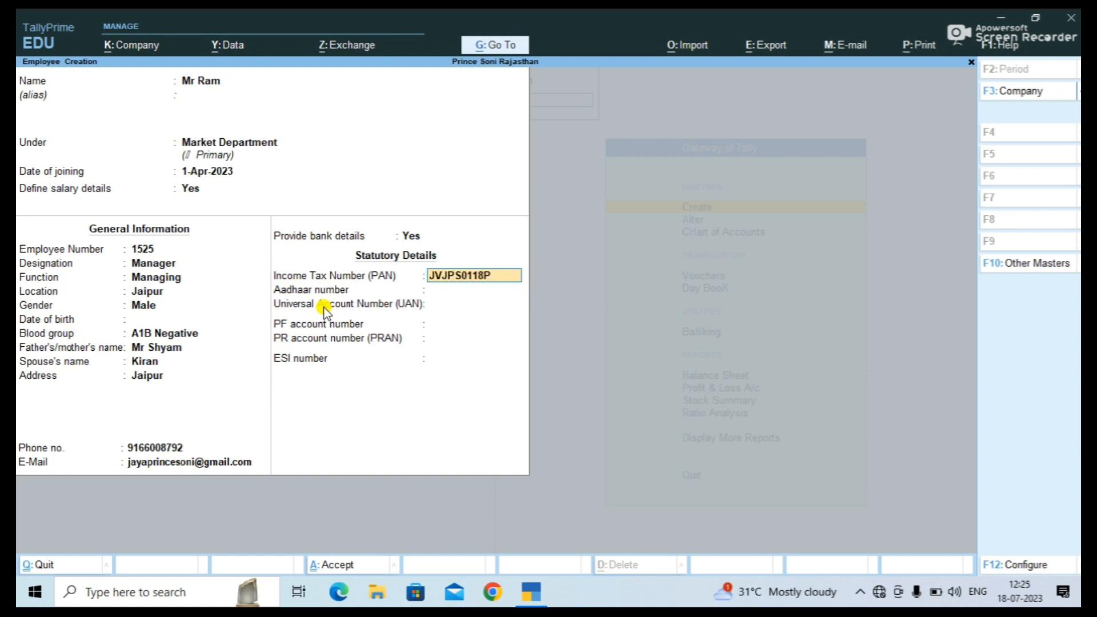
# Enter the employee's PAN and Aadhaar number, correcting an invalid Aadhaar entry.
pyautogui.press('Return')
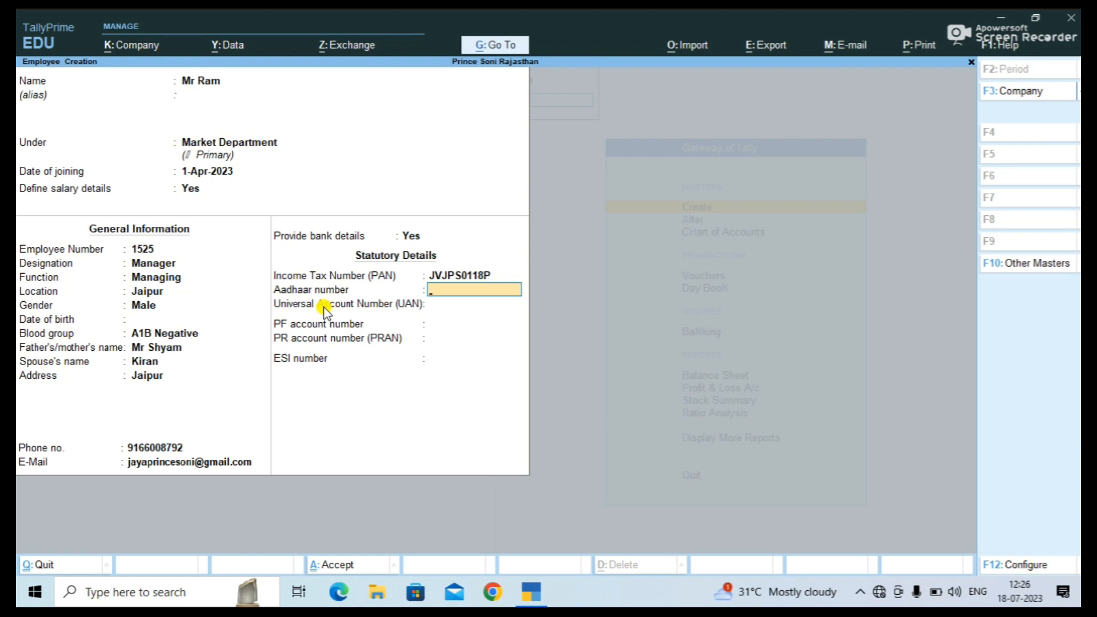
pyautogui.press('Return')
pyautogui.press('Return')
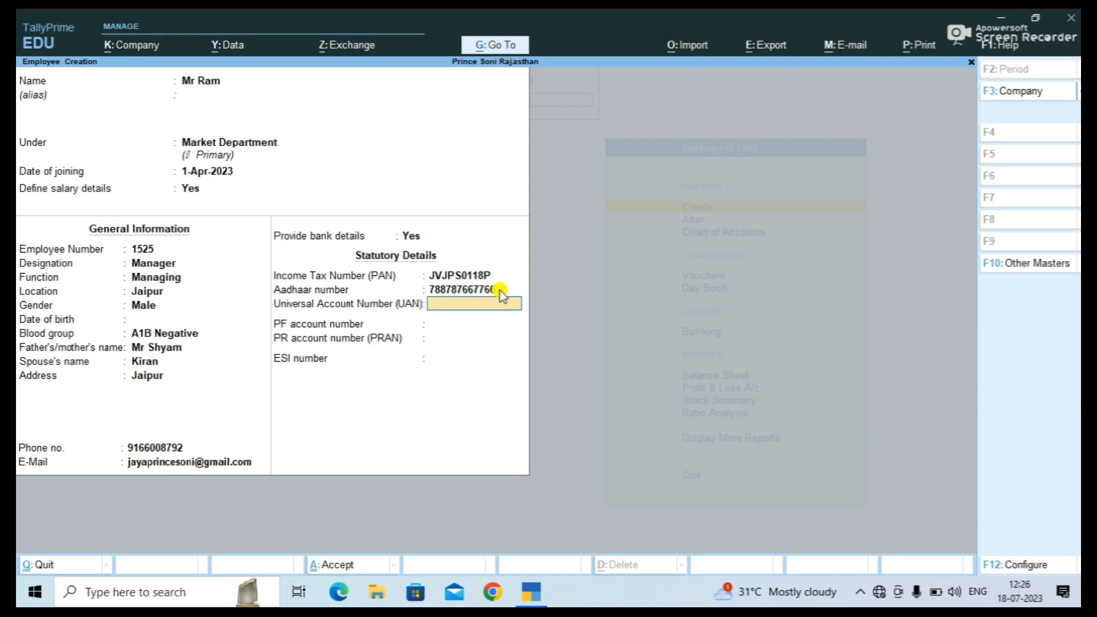
# Enter the UAN, leave PF and PRAN blank, and save the employee.
pyautogui.press('Return')
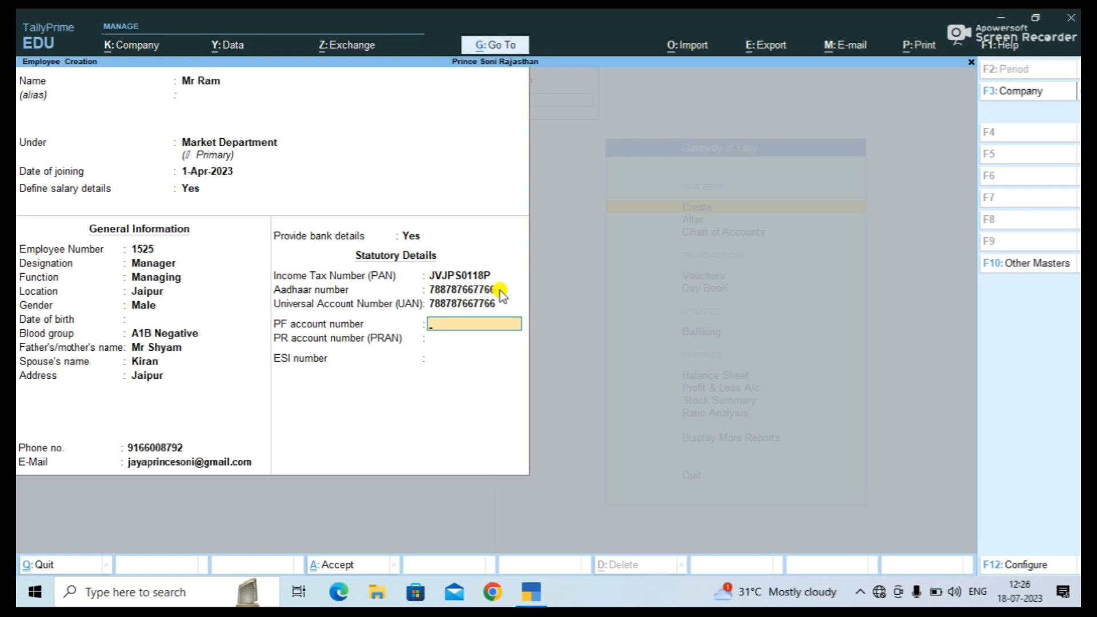
pyautogui.press('Return')
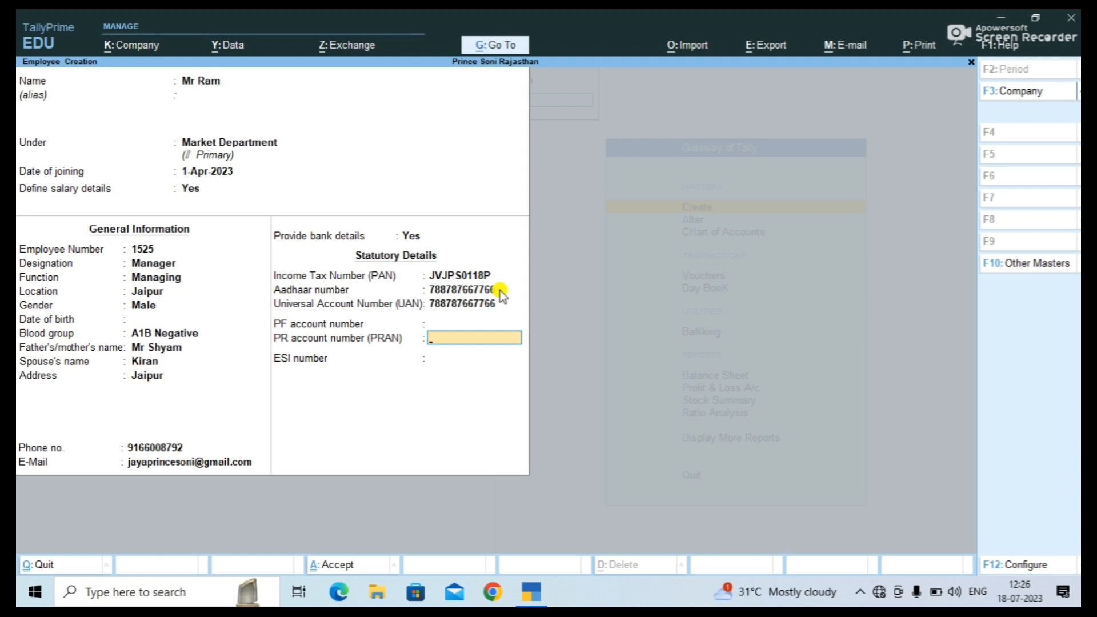
pyautogui.press('Return')
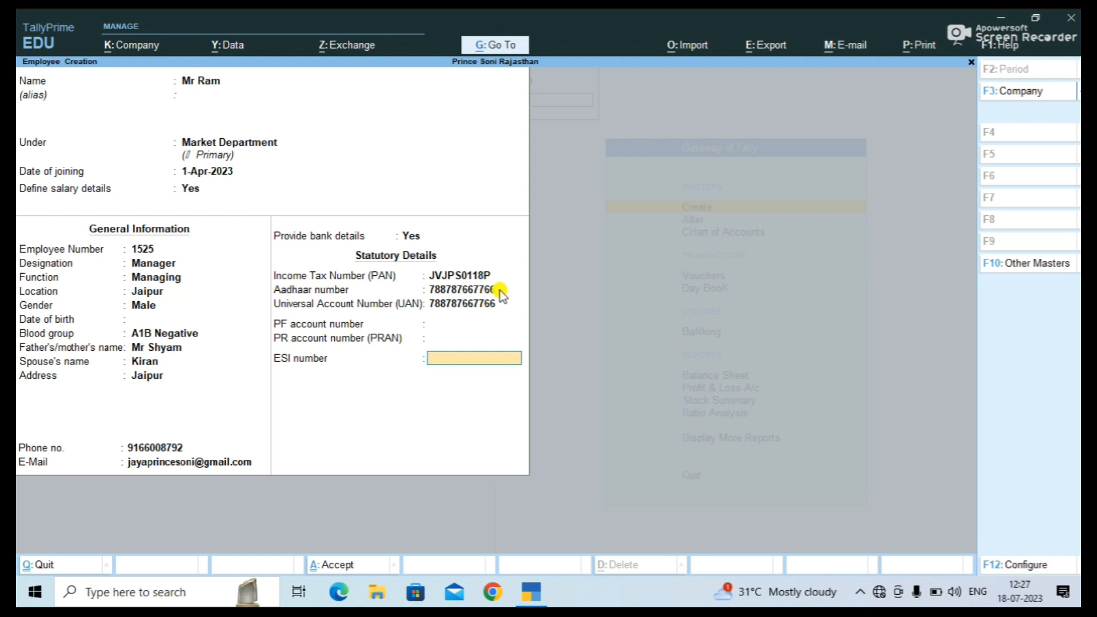
pyautogui.press('Return')
pyautogui.press('Return')
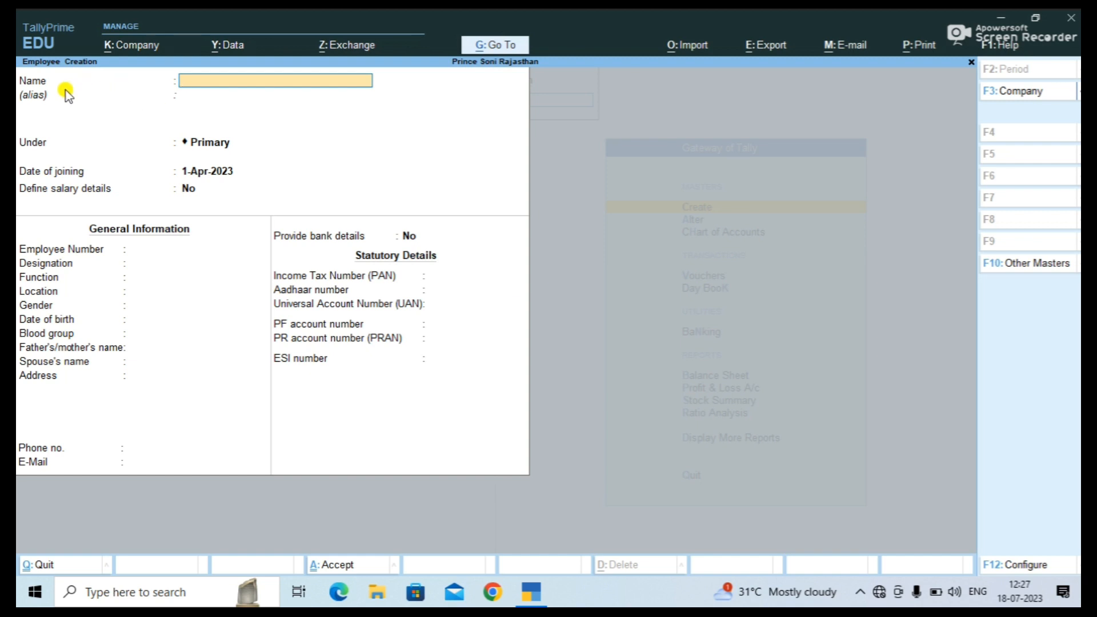
# Name the new employee, place them under Sales Department joining 1-Apr-2023, and define salary details.
pyautogui.write('MR Mohan')
pyautogui.press('Return')
pyautogui.press('Return')
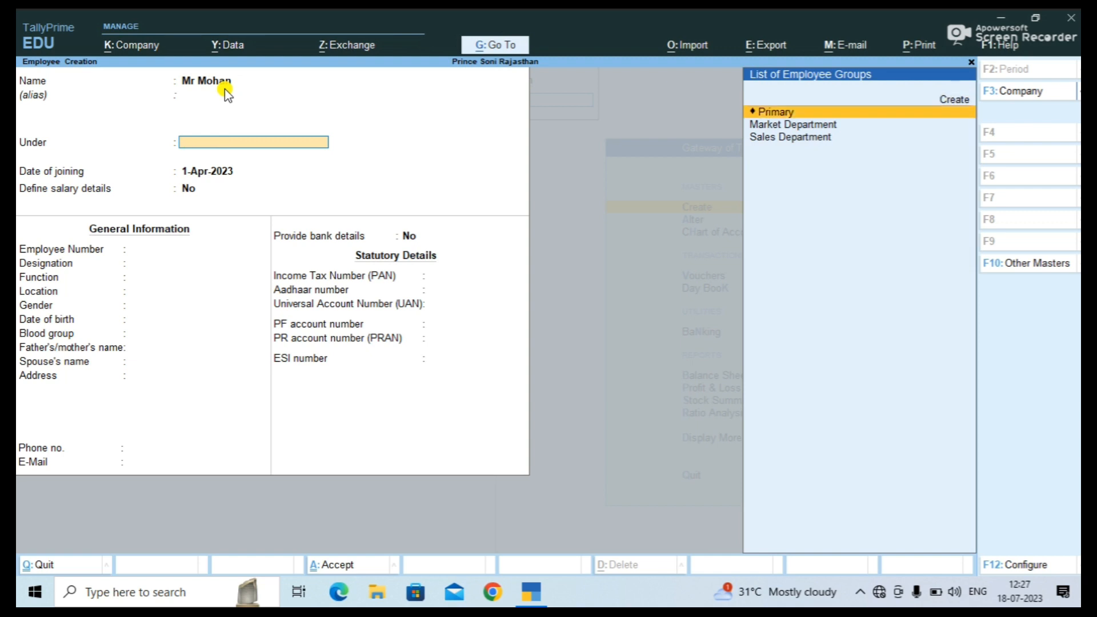
pyautogui.press('Down')
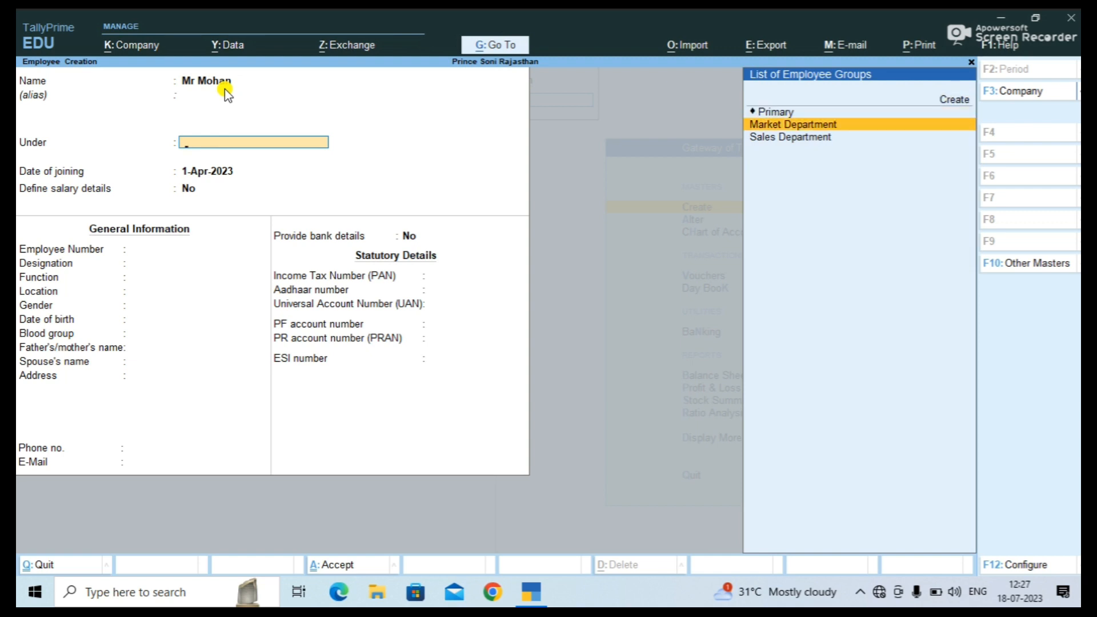
pyautogui.press('Down')
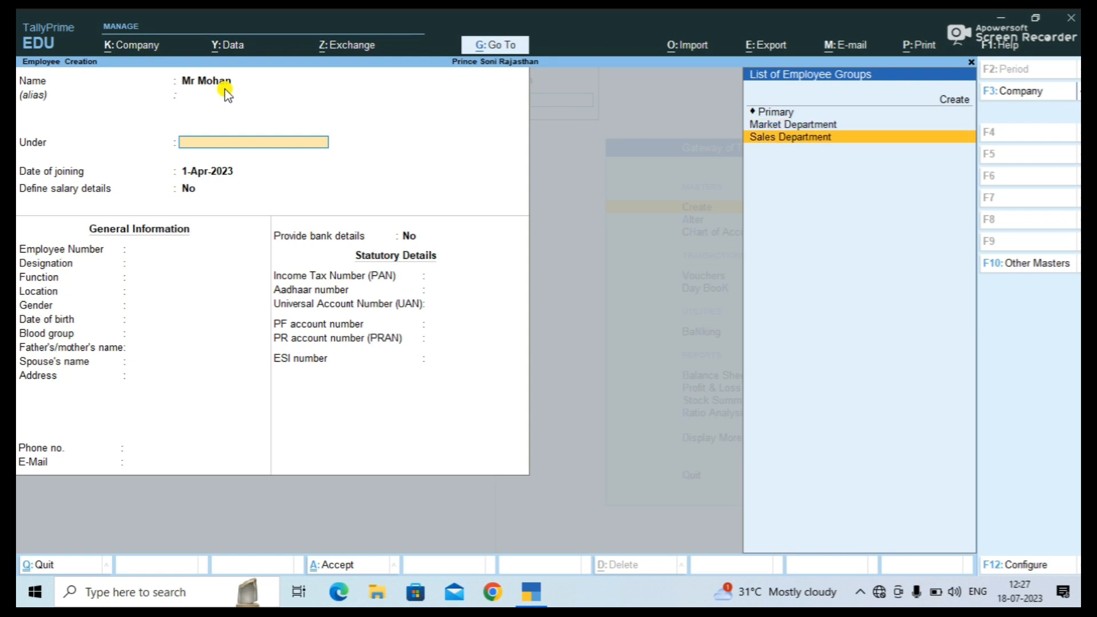
pyautogui.press('Return')
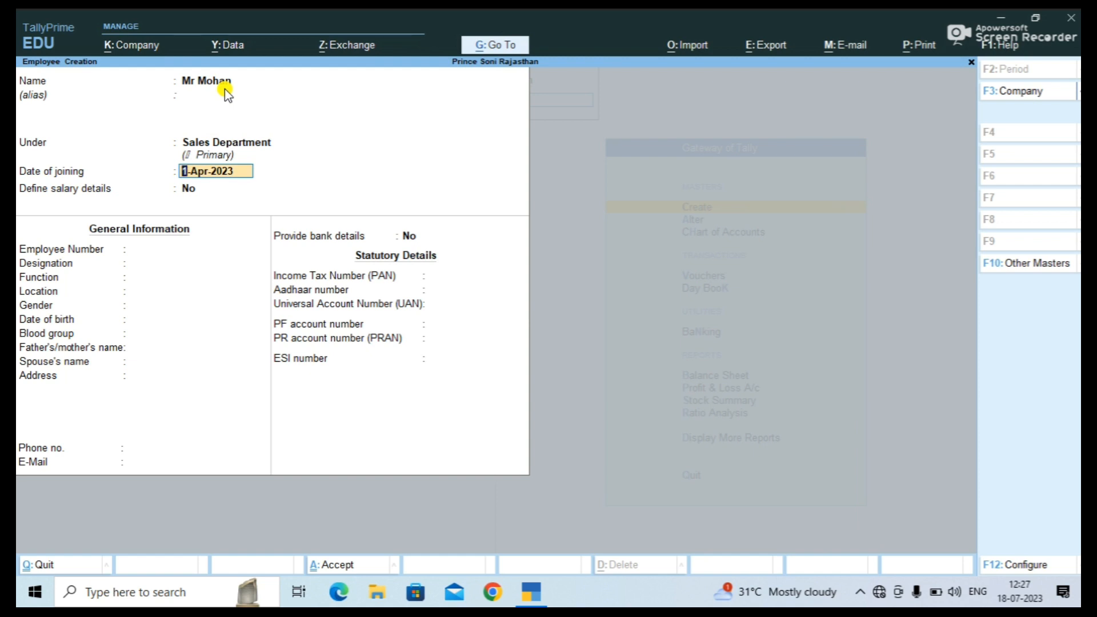
pyautogui.press('Return')
pyautogui.write('ye')
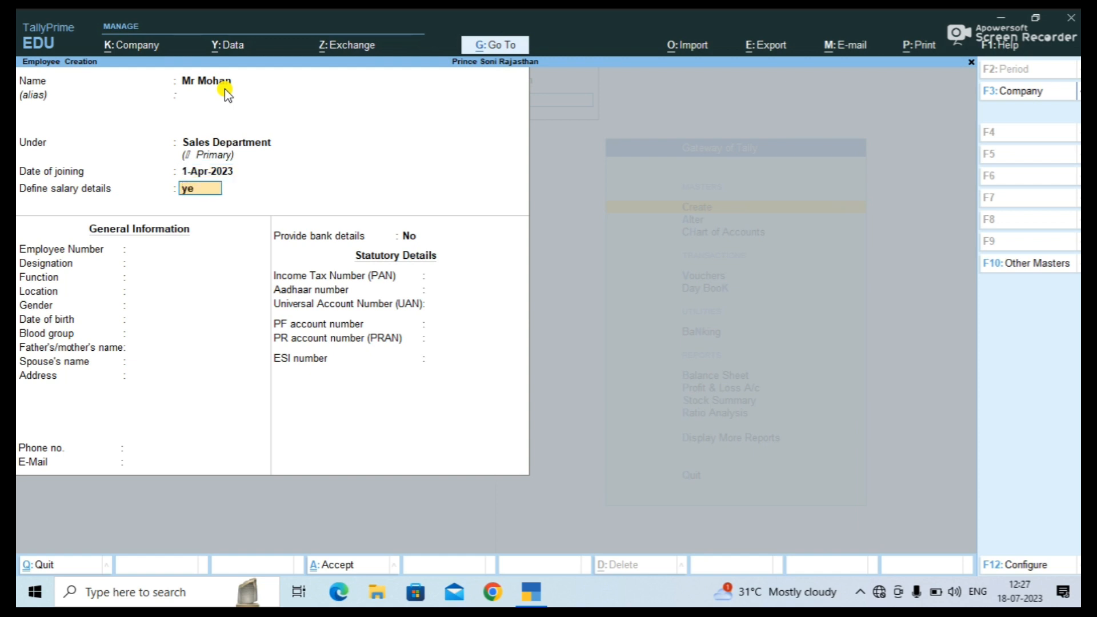
pyautogui.press('Return')
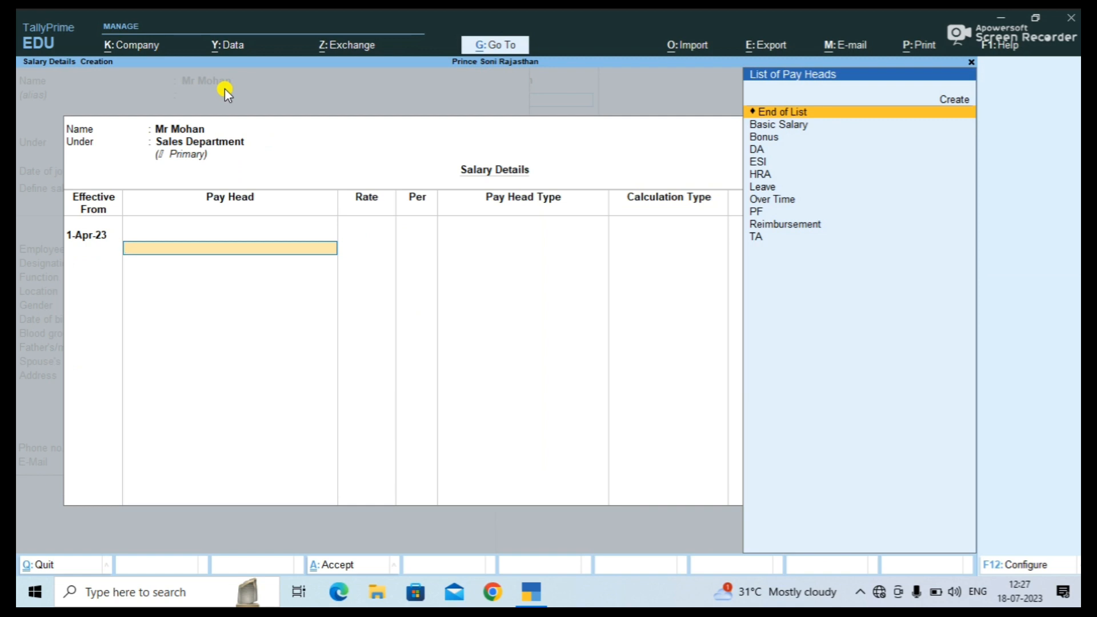
# Add pay heads Basic Salary, Bonus, DA, ESI, HRA, Leave, Over Time, PF, Reimbursement and TA.
pyautogui.press('Down')
pyautogui.press('Return')
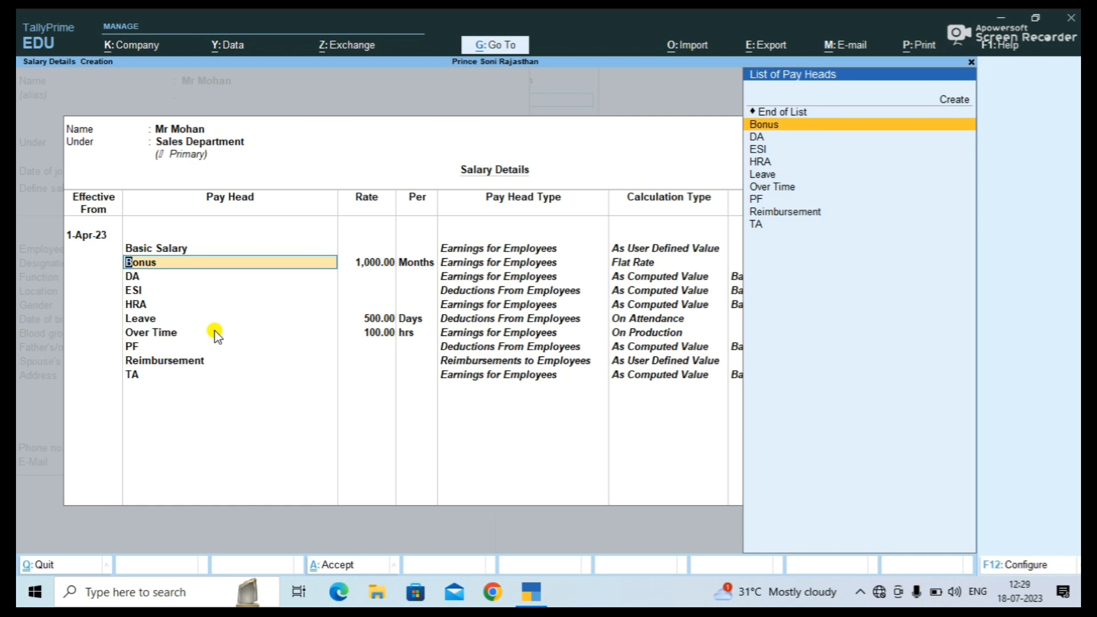
pyautogui.press('Return')
pyautogui.press('Return')
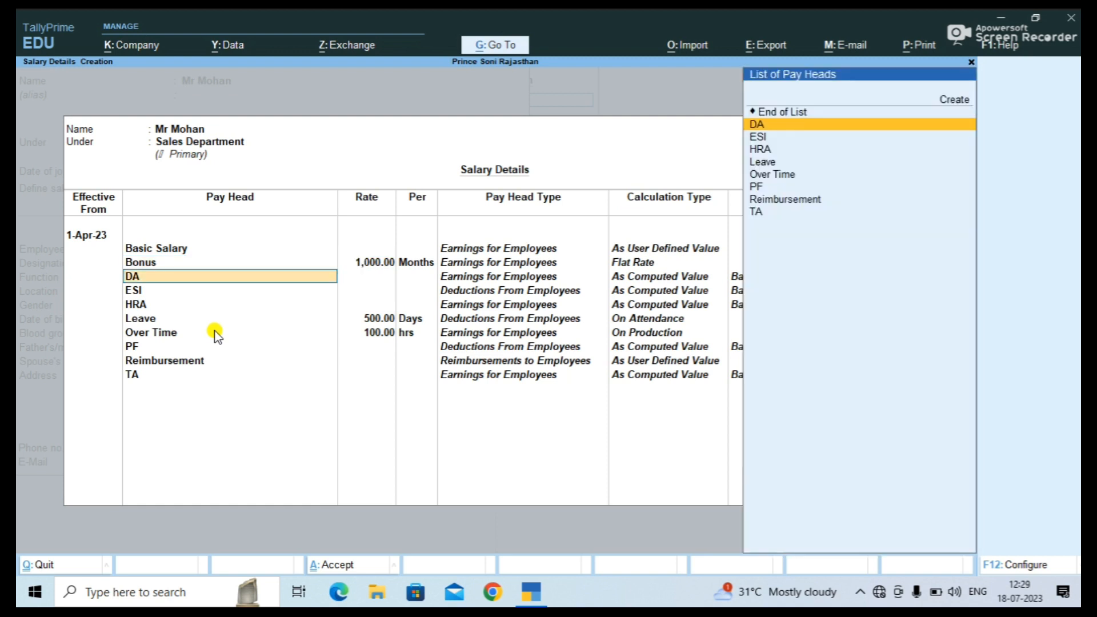
pyautogui.press('Return')
pyautogui.press('Return')
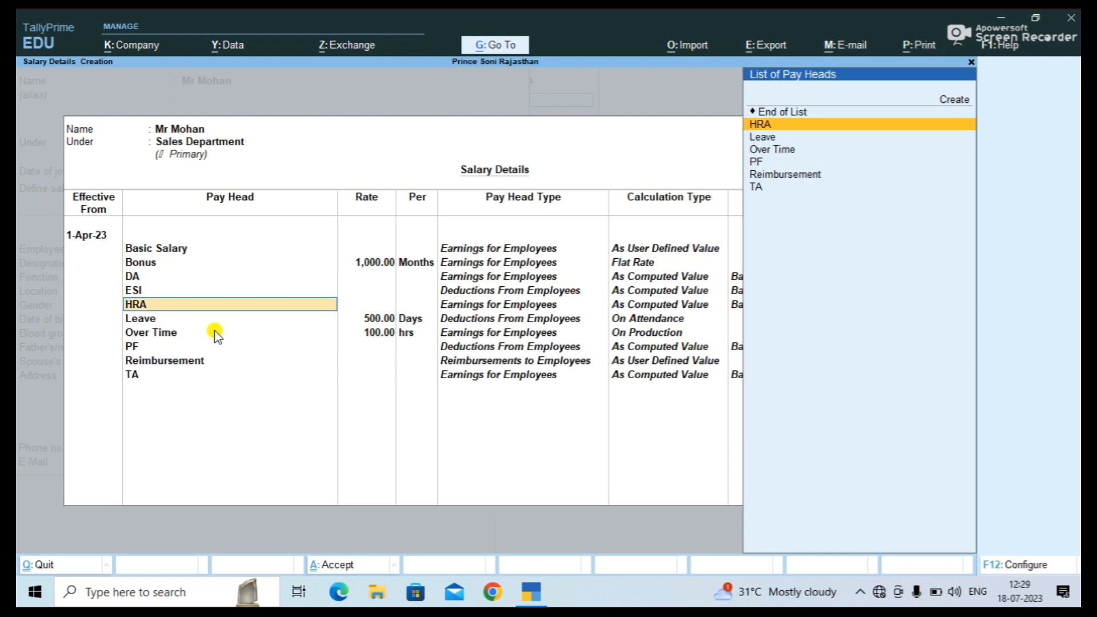
pyautogui.press('Return')
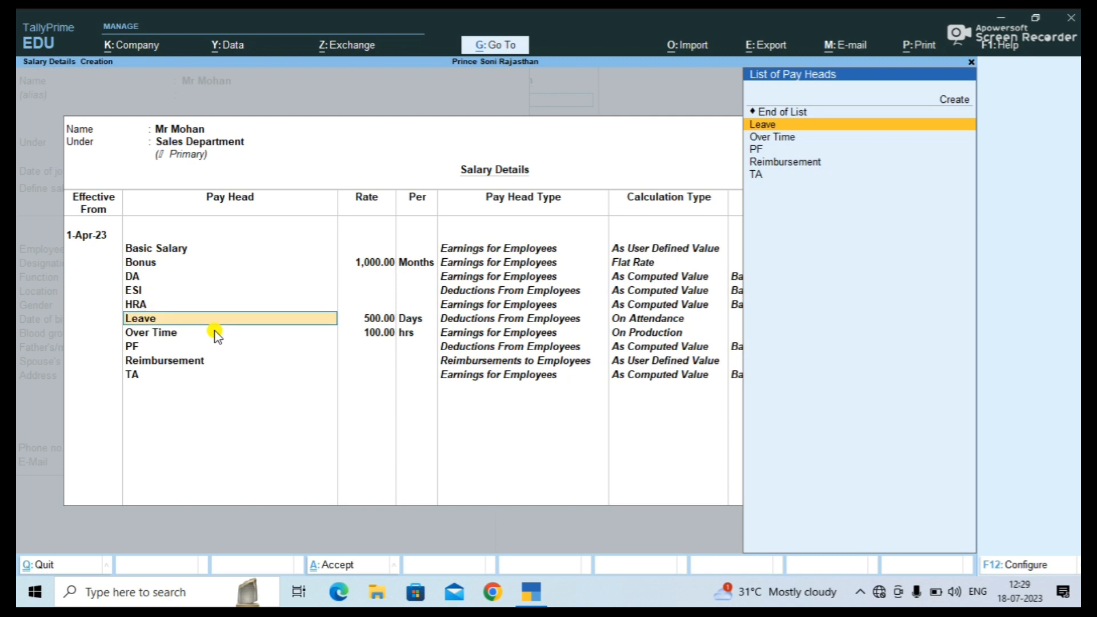
pyautogui.press('Return')
pyautogui.press('Return')
pyautogui.press('Return')
pyautogui.press('Return')
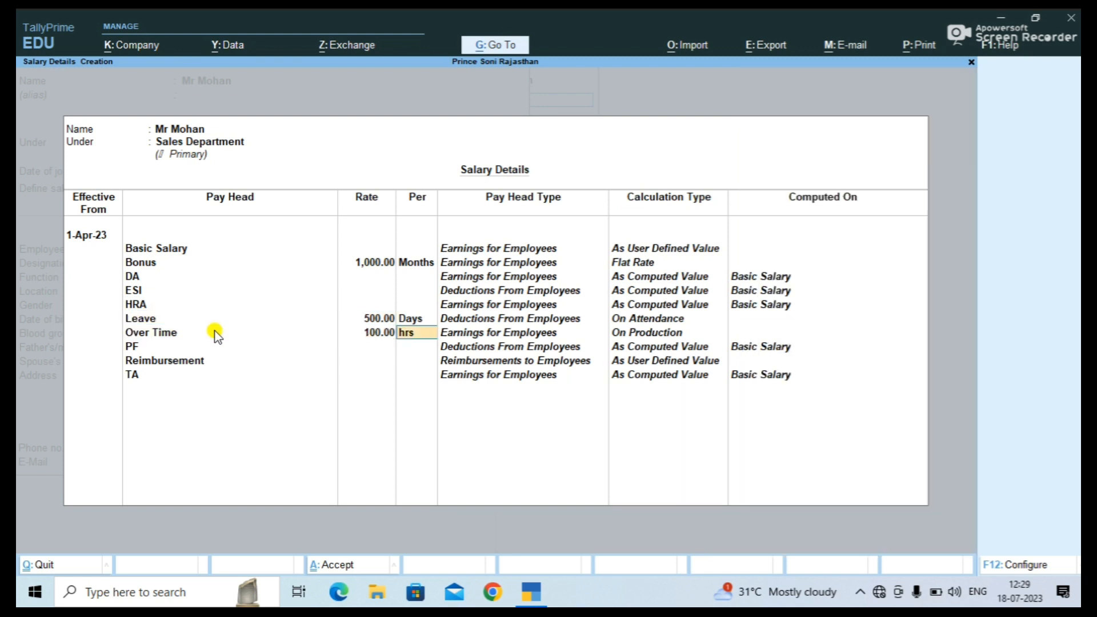
pyautogui.press('Return')
pyautogui.press('Return')
pyautogui.press('Return')
pyautogui.press('Return')
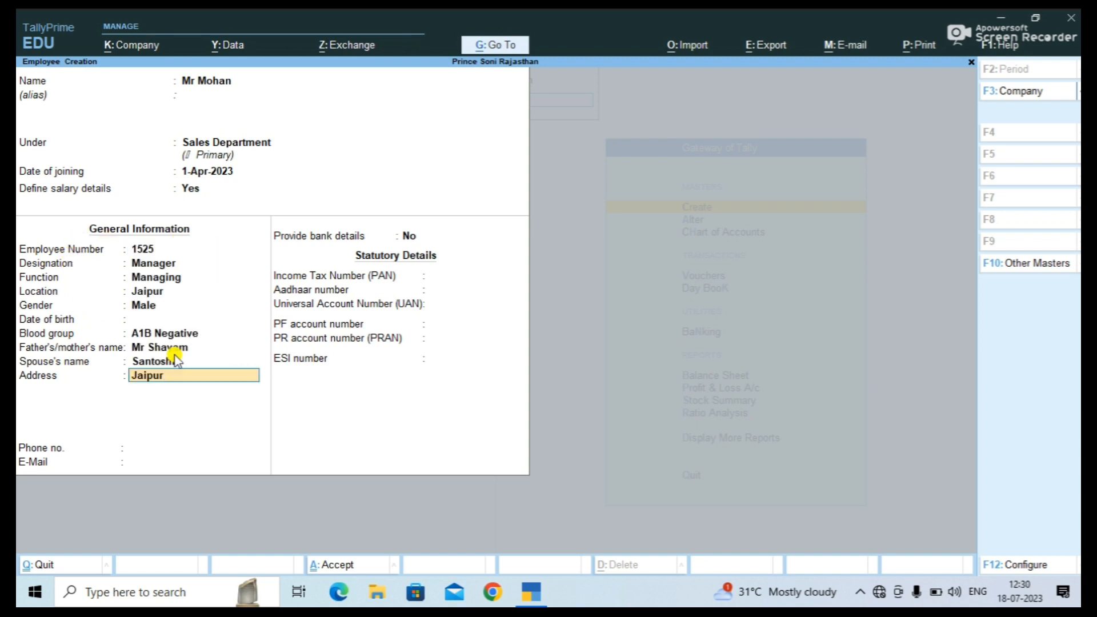
# Accept the address Jaipur and the e-mail, then choose Yes to provide bank details.
pyautogui.press('Return')
pyautogui.press('Return')
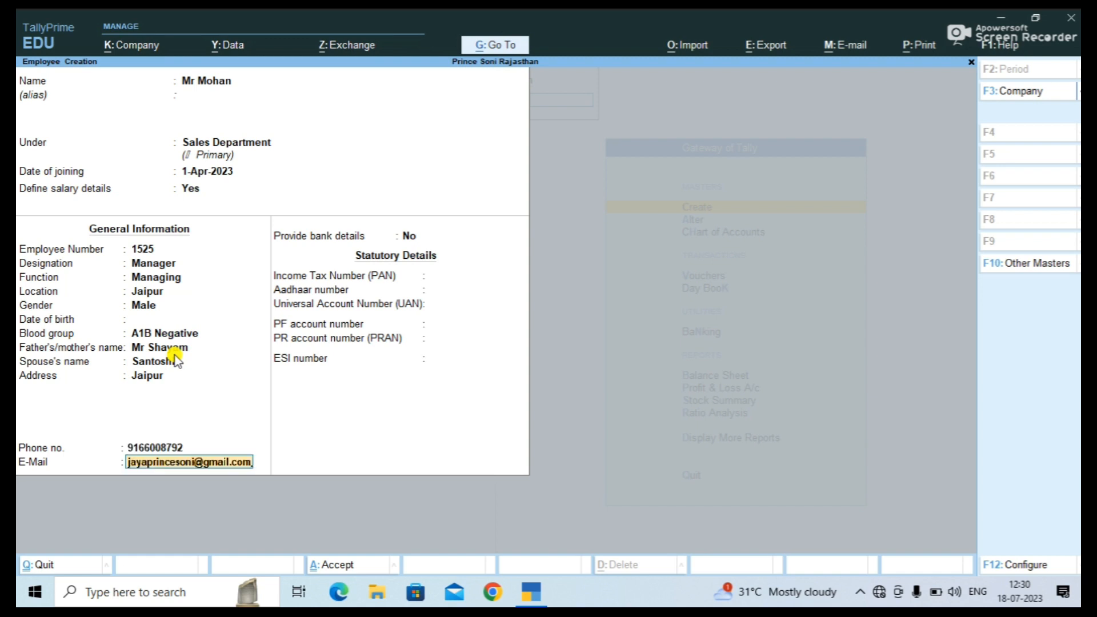
pyautogui.press('Return')
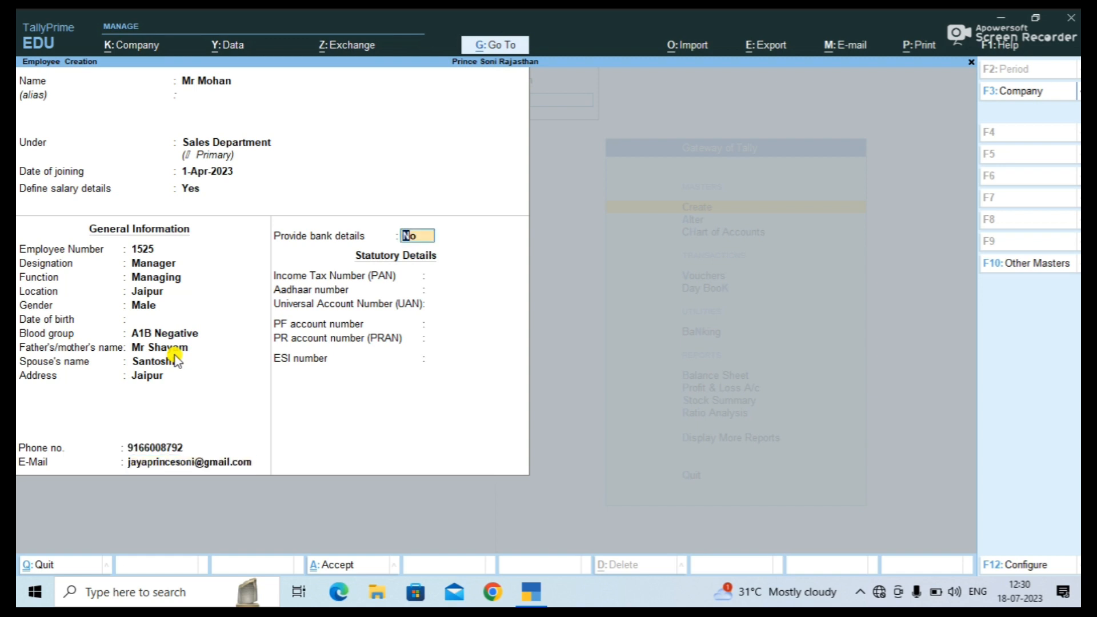
pyautogui.write('y')
pyautogui.press('Return')
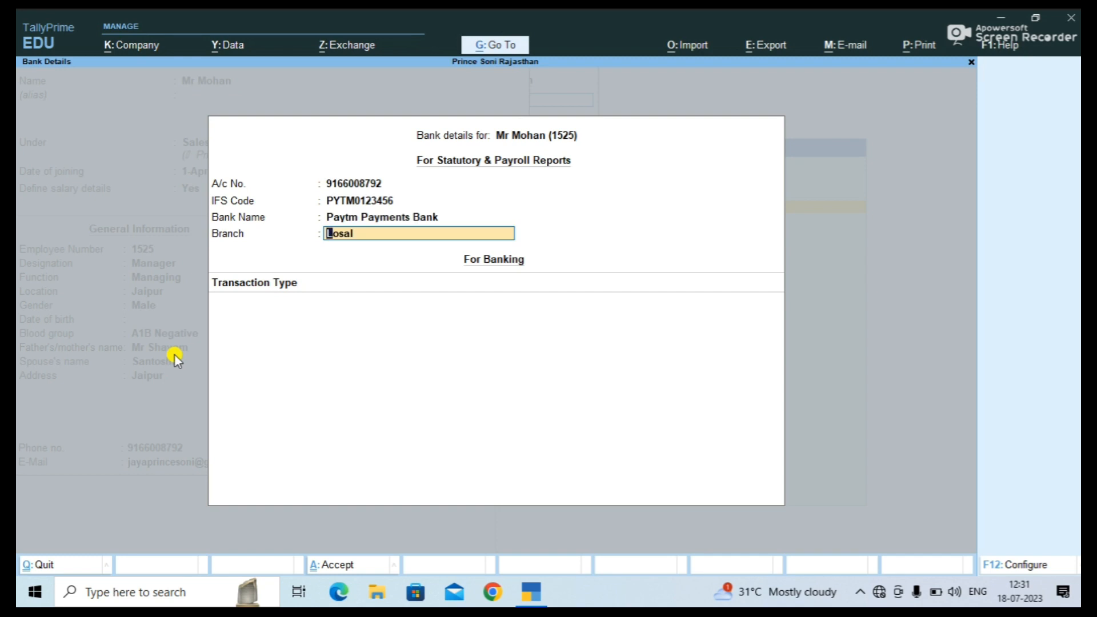
# Set transaction type e-Fund Transfer, company bank All Items, and enter a beneficiary code.
pyautogui.press('Return')
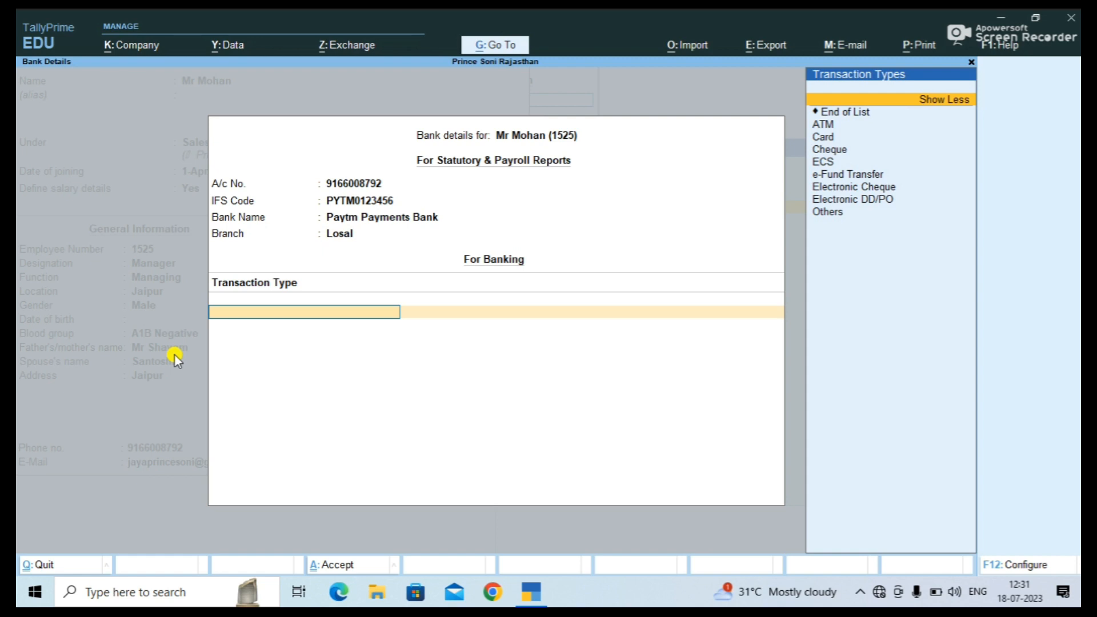
pyautogui.press('Down')
pyautogui.press('Down')
pyautogui.press('Down')
pyautogui.press('Down')
pyautogui.press('Down')
pyautogui.press('Down')
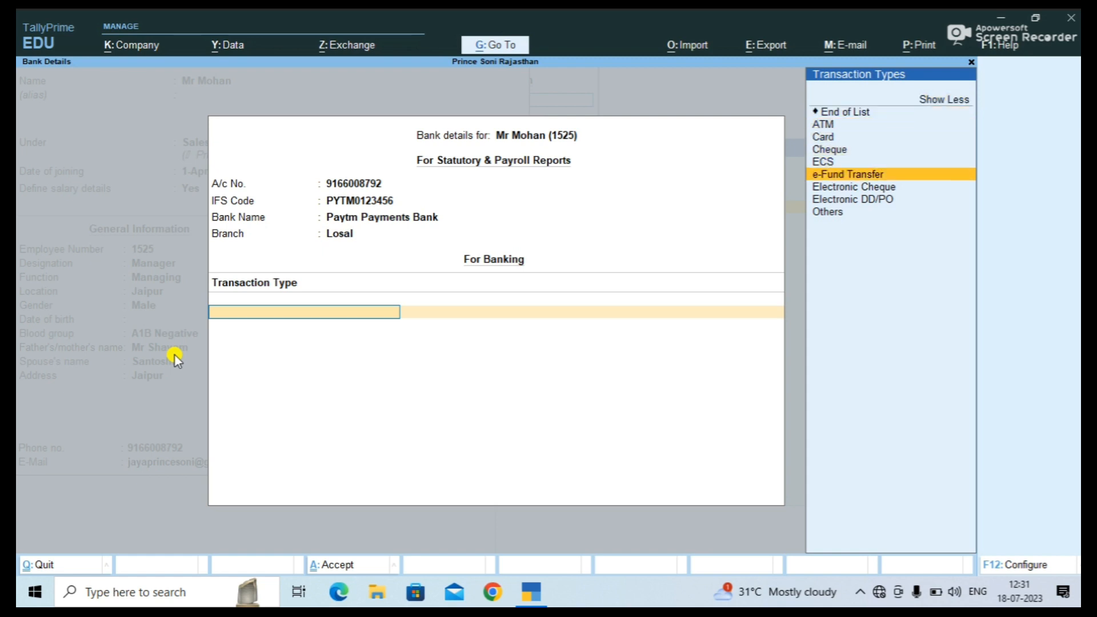
pyautogui.press('Return')
pyautogui.press('Return')
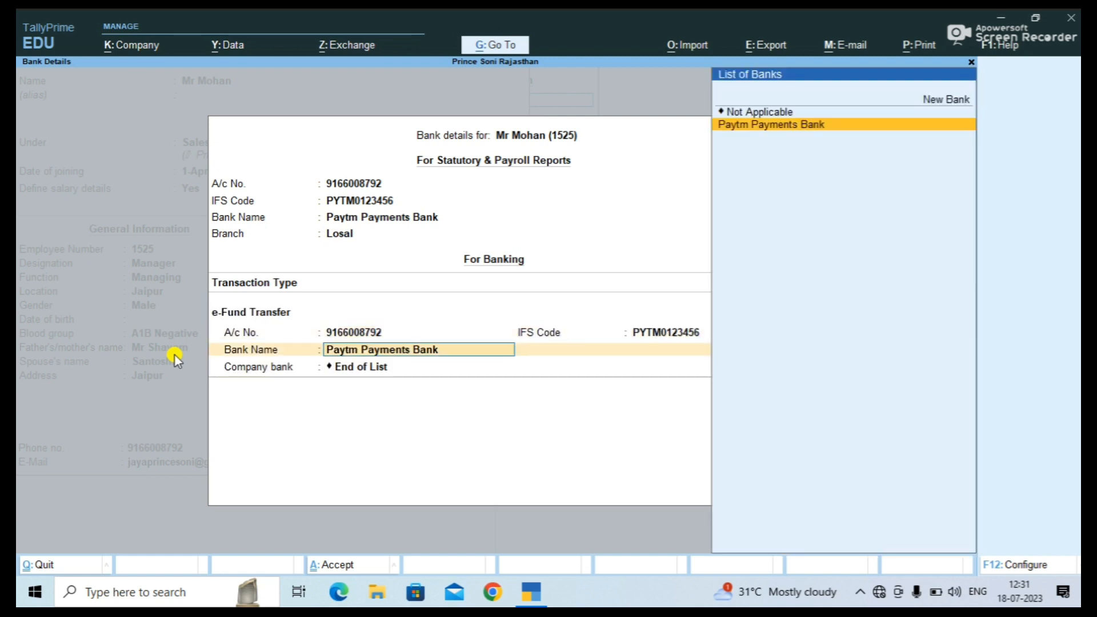
pyautogui.press('Return')
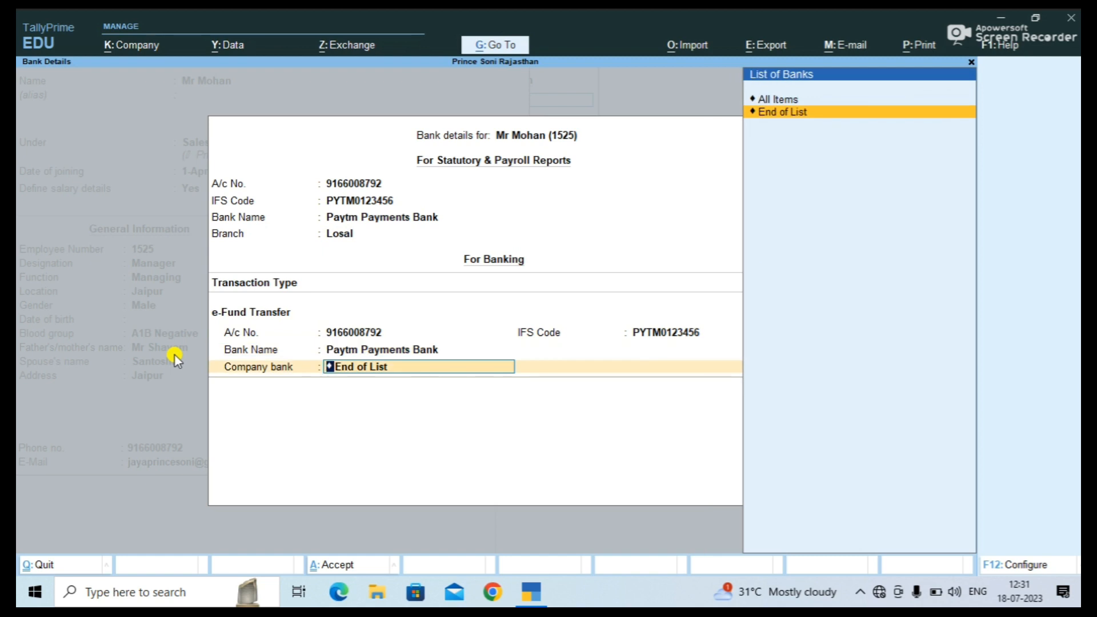
pyautogui.press('Up')
pyautogui.press('Return')
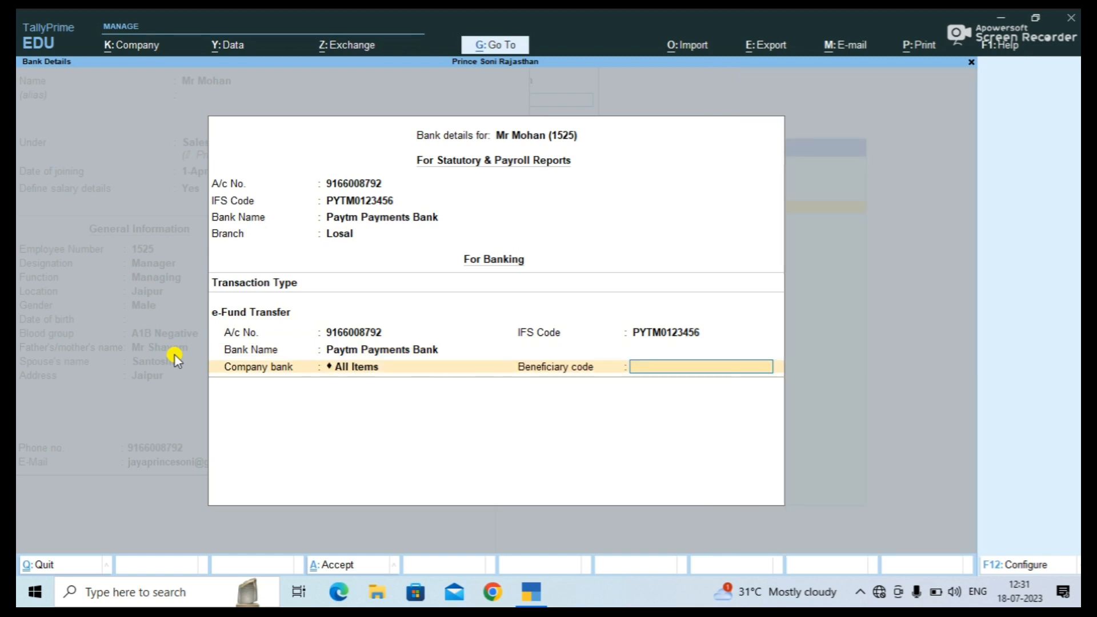
pyautogui.write('123456')
pyautogui.press('Return')
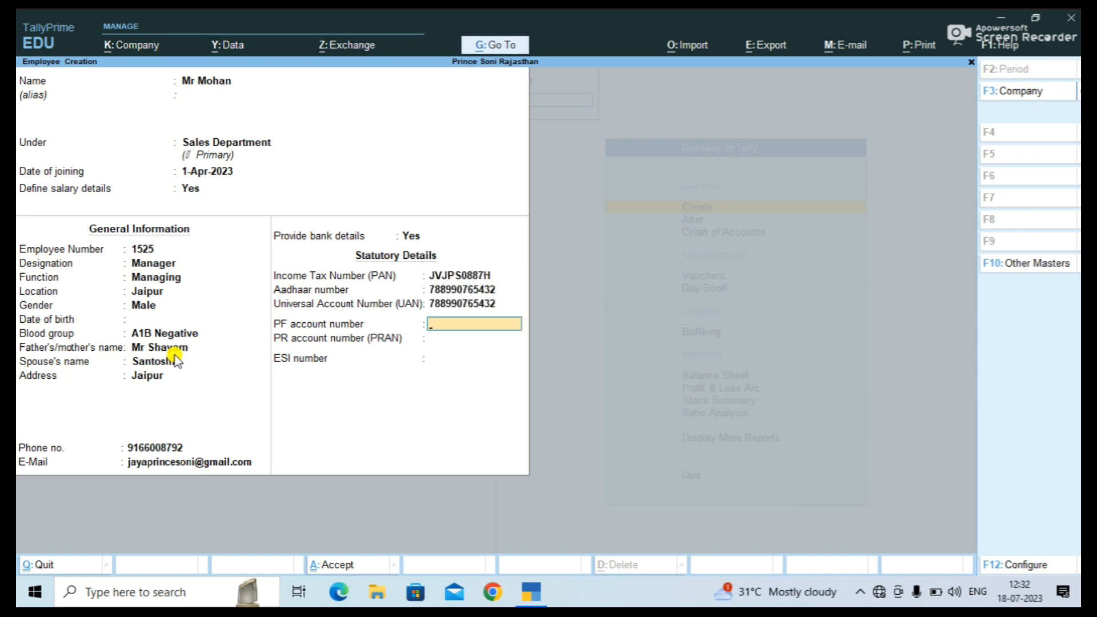
# Leave PF, PRAN and ESI numbers blank and save the second employee.
pyautogui.press('Return')
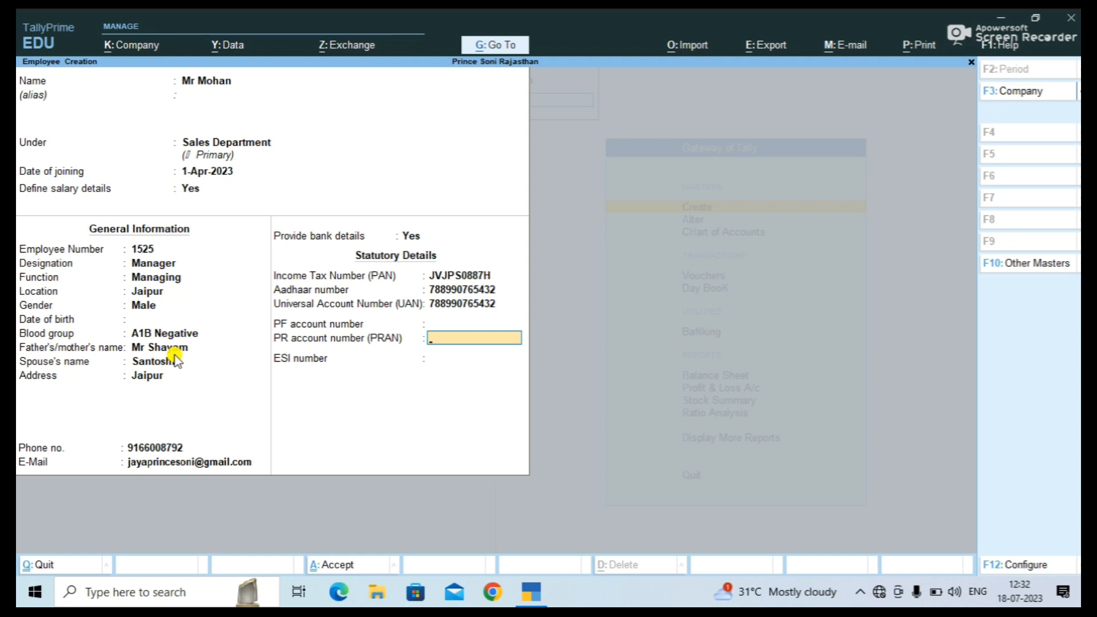
pyautogui.press('Return')
pyautogui.press('Return')
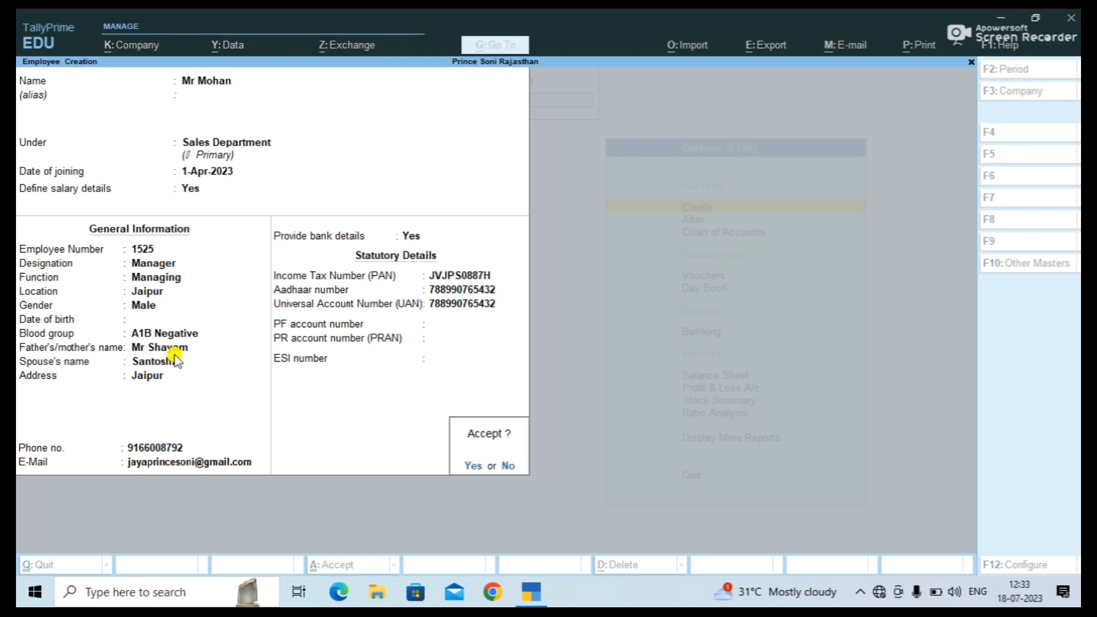
pyautogui.press('Return')
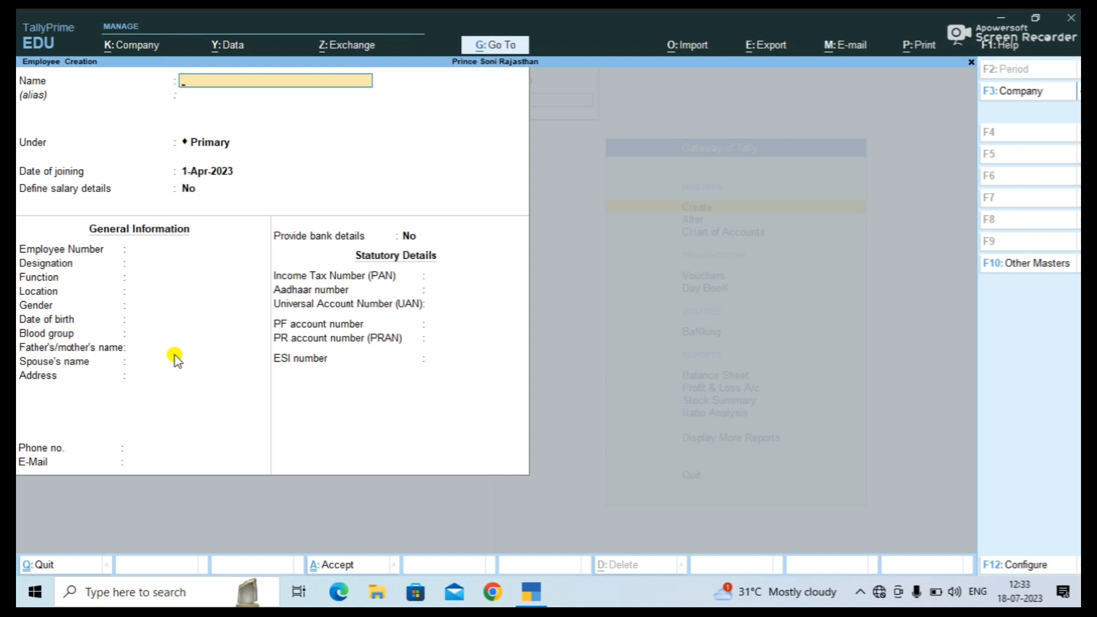
# Close employee creation and return to the Gateway of Tally.
pyautogui.press('Escape')
pyautogui.press('y')
pyautogui.press('Escape')
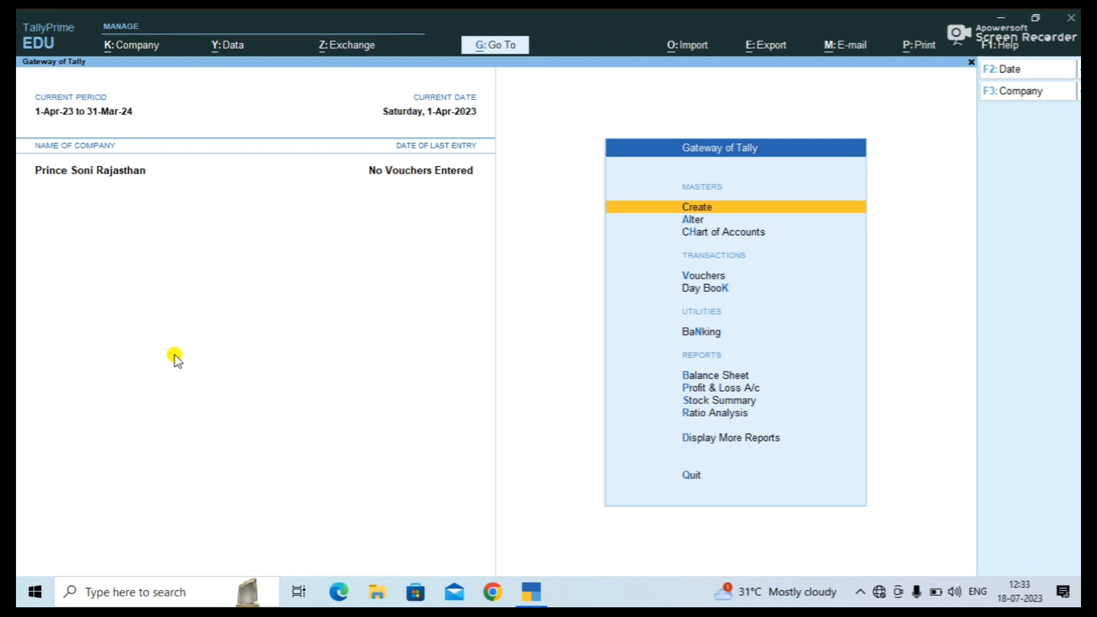
# Look through the list of masters, back out, and start a new Payment voucher.
pyautogui.press('Return')
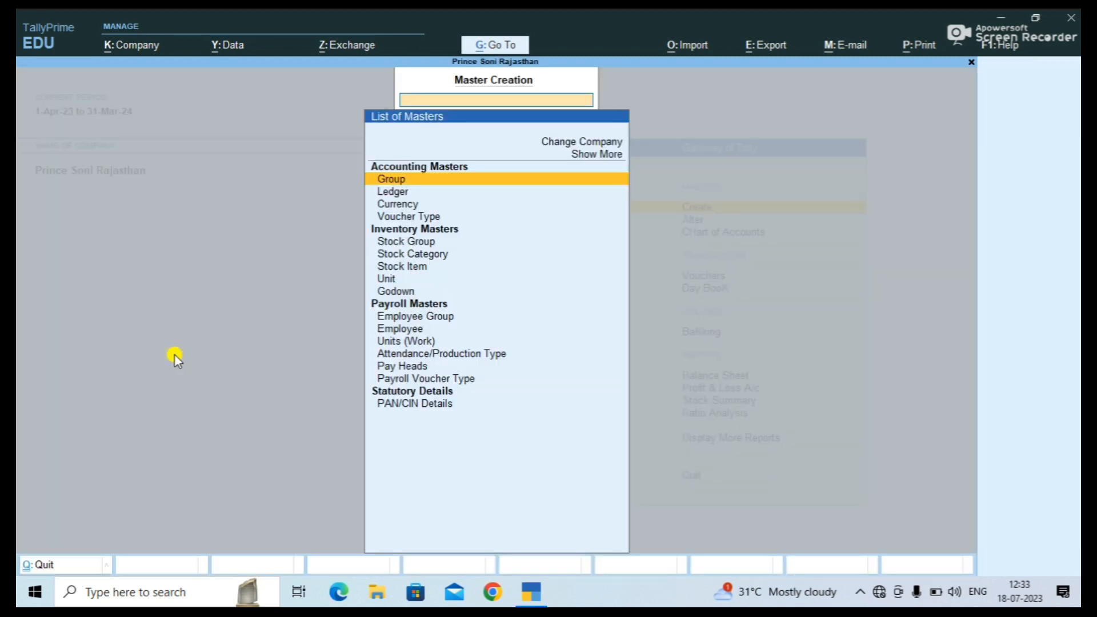
pyautogui.press('Down')
pyautogui.press('Down')
pyautogui.press('Down')
pyautogui.press('Down')
pyautogui.press('Down')
pyautogui.press('Down')
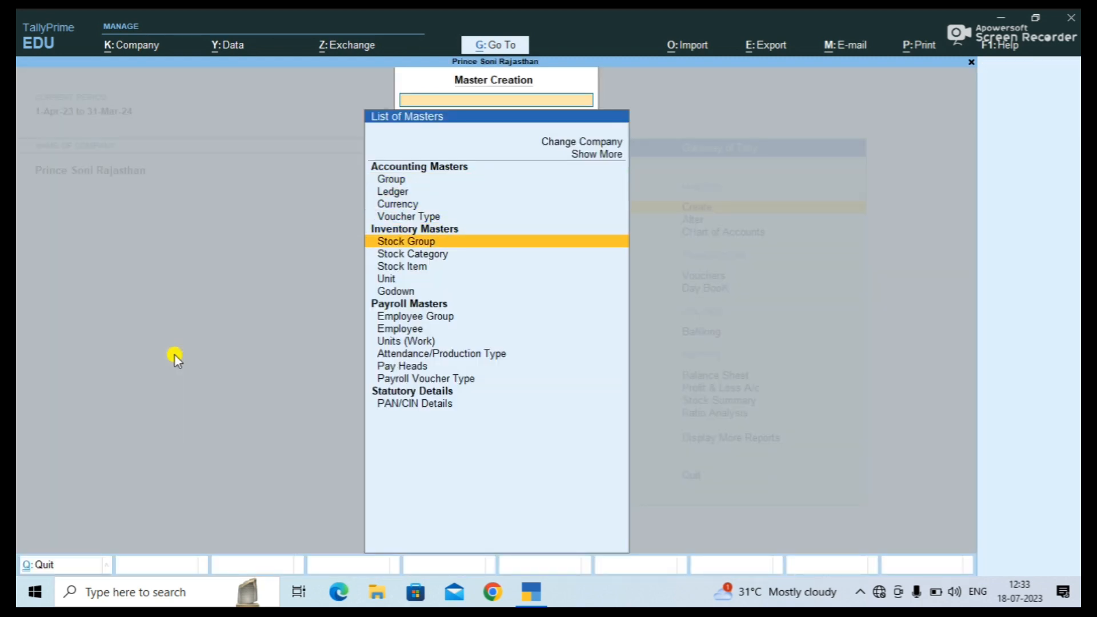
pyautogui.press('Down')
pyautogui.press('Down')
pyautogui.press('Down')
pyautogui.press('Down')
pyautogui.press('Down')
pyautogui.press('Down')
pyautogui.press('Down')
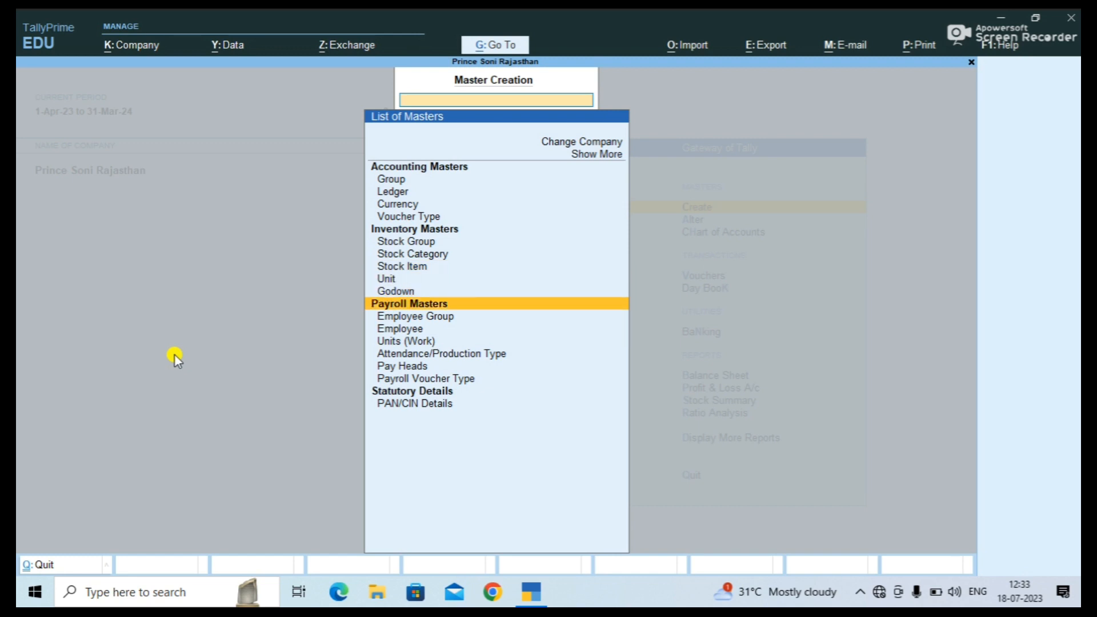
pyautogui.press('Down')
pyautogui.press('Down')
pyautogui.press('Up')
pyautogui.press('Up')
pyautogui.press('Up')
pyautogui.press('Up')
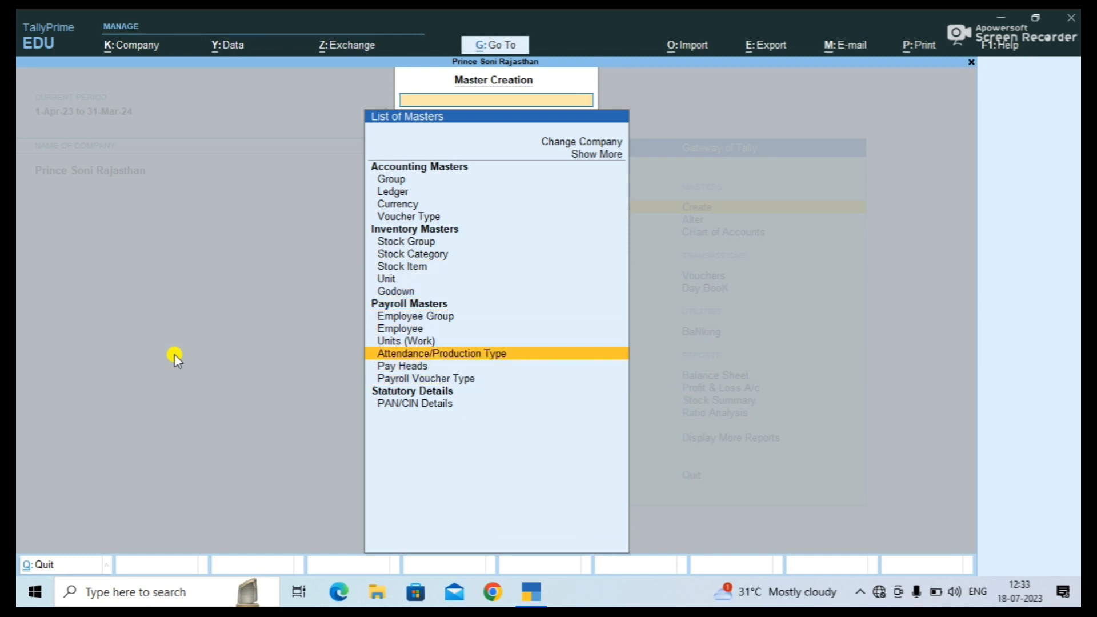
pyautogui.press('Down')
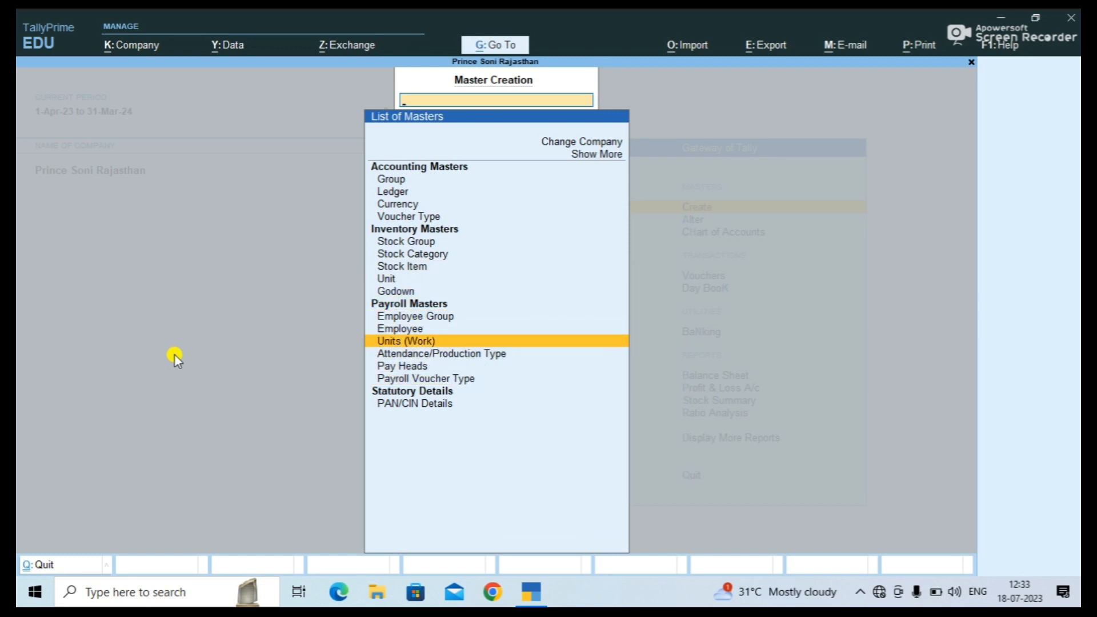
pyautogui.press('Escape')
pyautogui.press('Down')
pyautogui.press('Down')
pyautogui.press('Down')
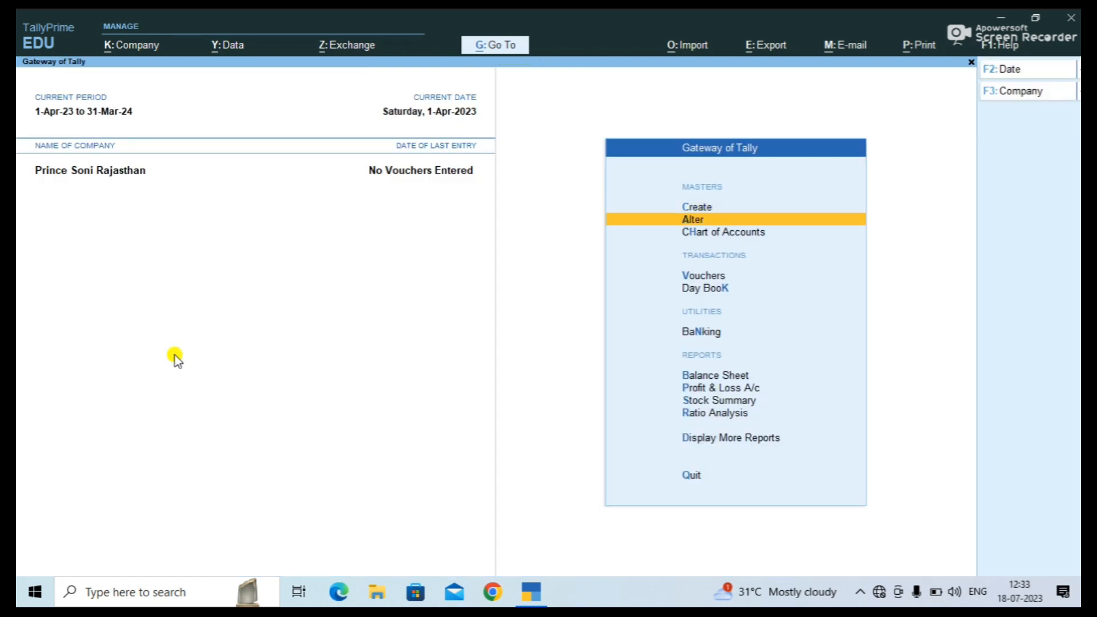
pyautogui.press('Return')
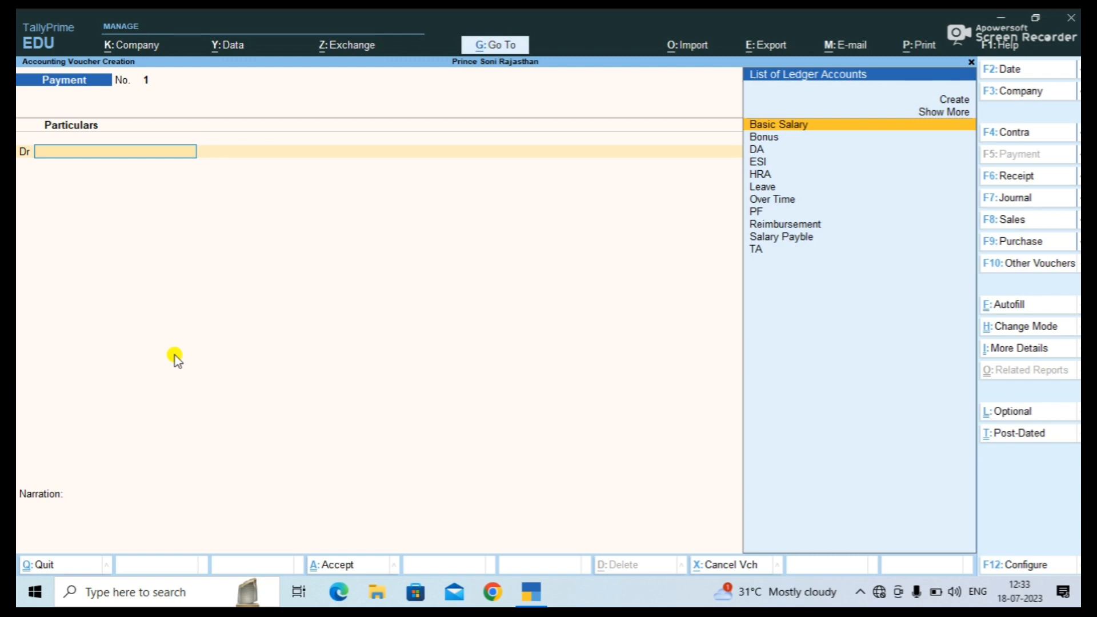
# Change the voucher to Attendance under Payroll Vouchers, showing inactive voucher types.
pyautogui.press('F10')
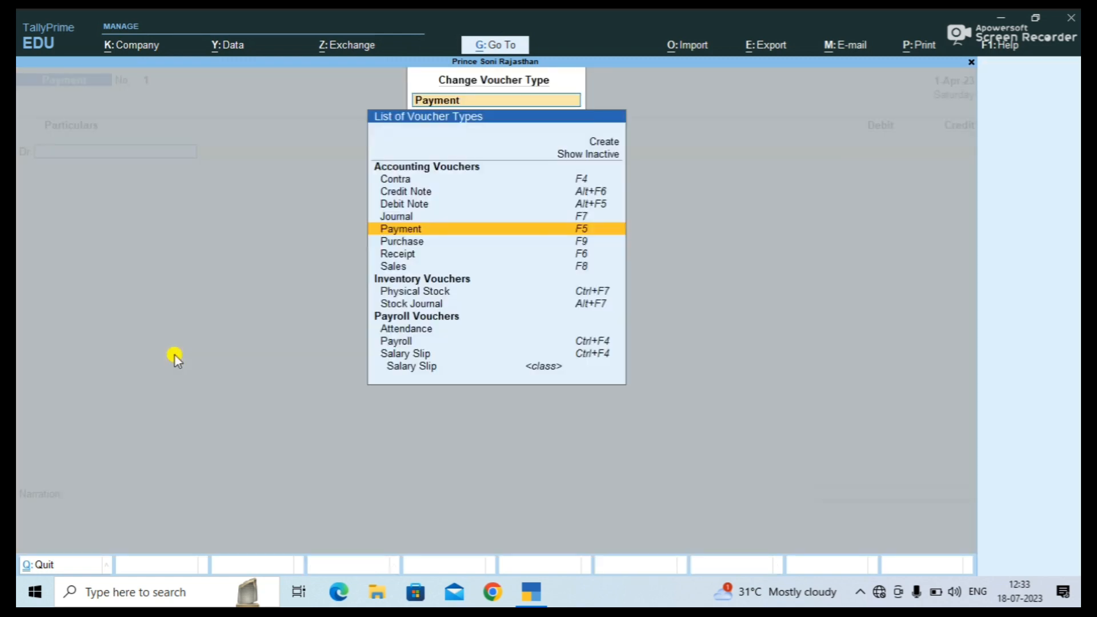
pyautogui.press('Up')
pyautogui.press('Up')
pyautogui.press('Up')
pyautogui.press('Up')
pyautogui.press('Up')
pyautogui.press('Up')
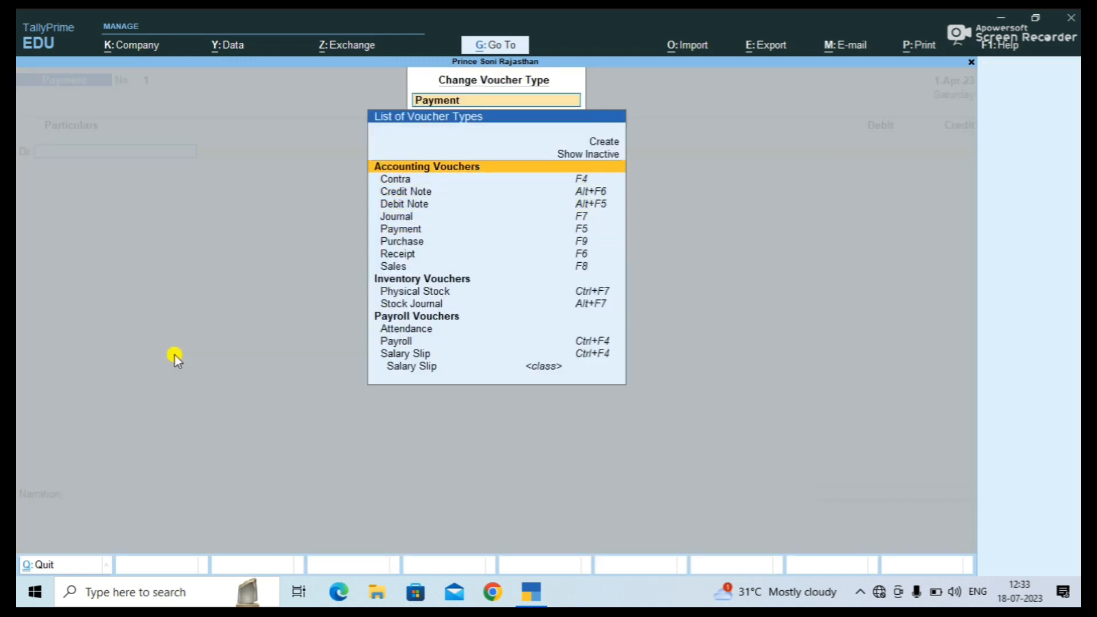
pyautogui.press('Return')
pyautogui.press('Down')
pyautogui.press('Down')
pyautogui.press('Down')
pyautogui.press('Down')
pyautogui.press('Down')
pyautogui.press('Down')
pyautogui.press('Down')
pyautogui.press('Down')
pyautogui.press('Down')
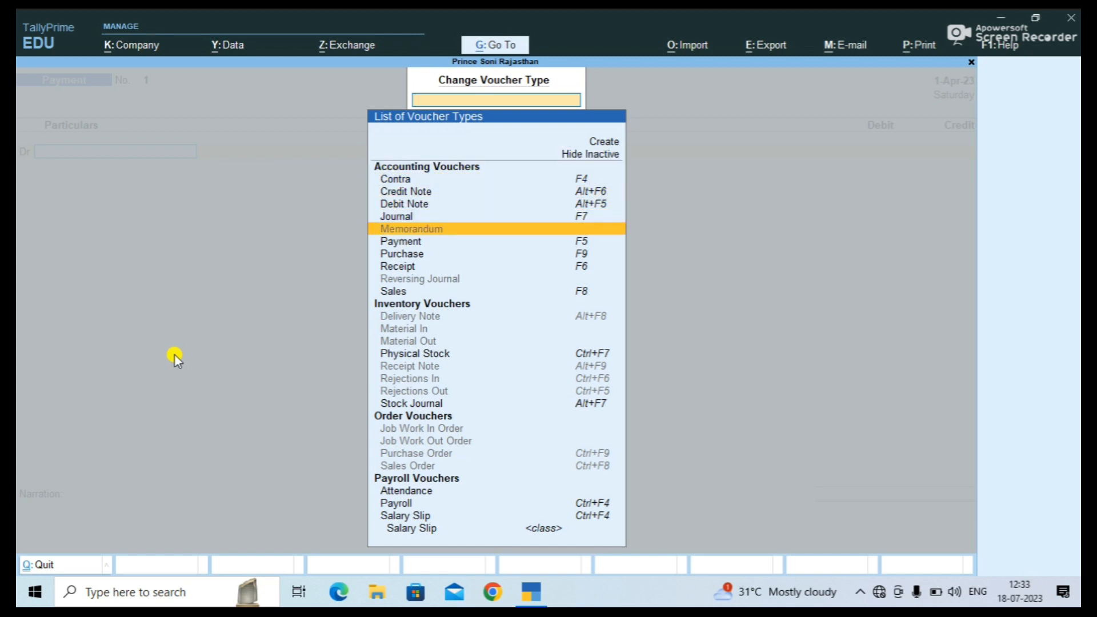
pyautogui.press('Down')
pyautogui.press('Down')
pyautogui.press('Down')
pyautogui.press('Down')
pyautogui.press('Down')
pyautogui.press('Down')
pyautogui.press('Down')
pyautogui.press('Down')
pyautogui.press('Down')
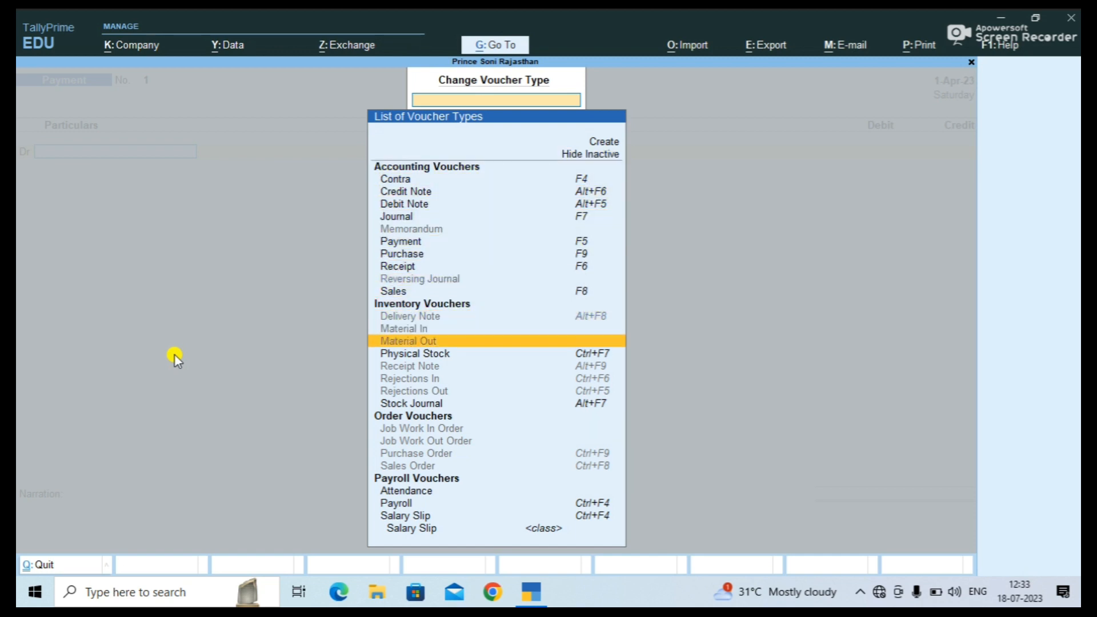
pyautogui.press('Down')
pyautogui.press('Down')
pyautogui.press('Down')
pyautogui.press('Down')
pyautogui.press('Down')
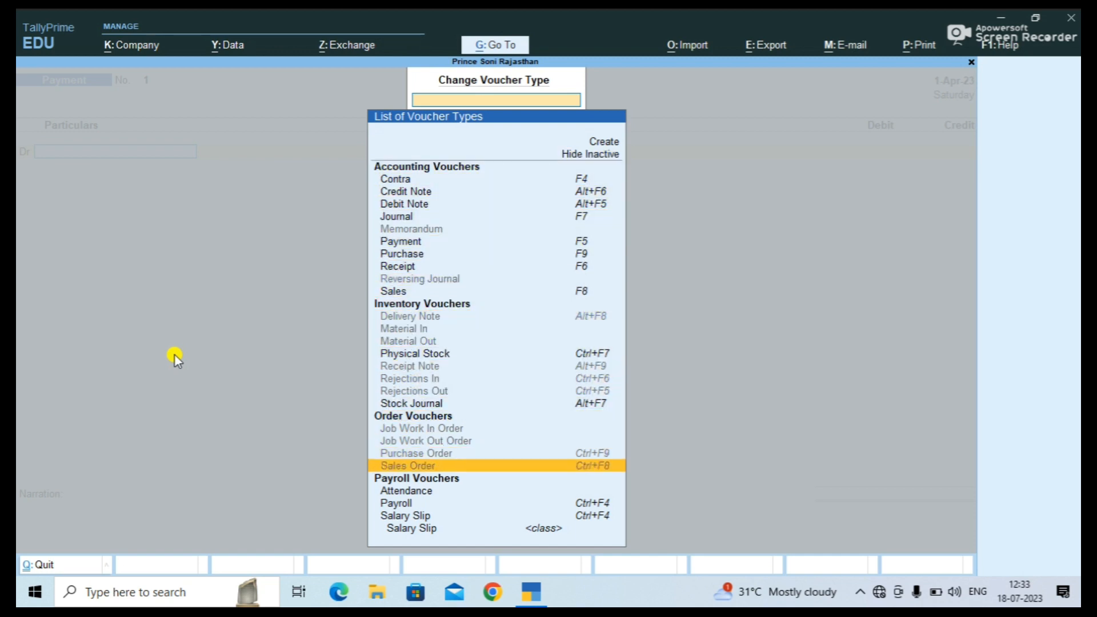
pyautogui.press('Down')
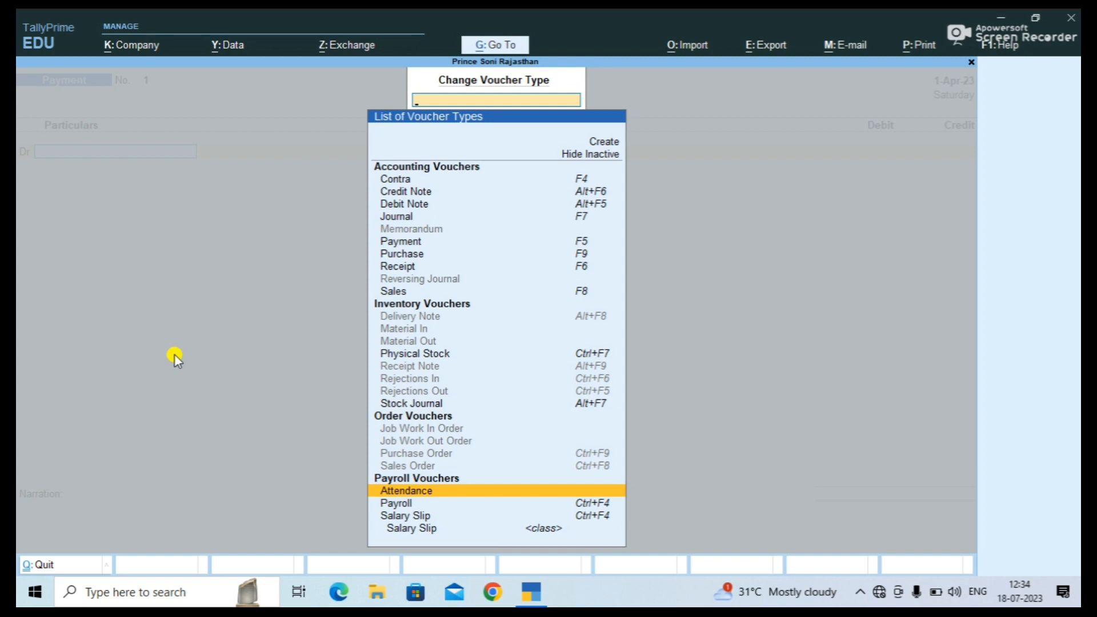
pyautogui.press('Return')
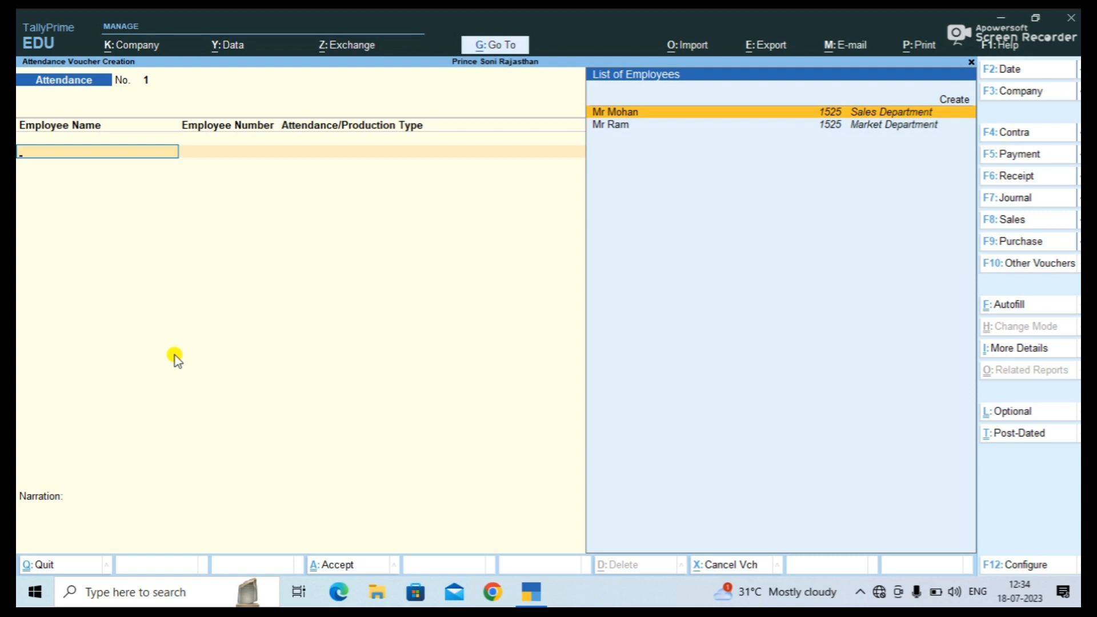
# Date the attendance voucher 31-05-23 and put the Market Department employee on the first line.
pyautogui.press('F2')
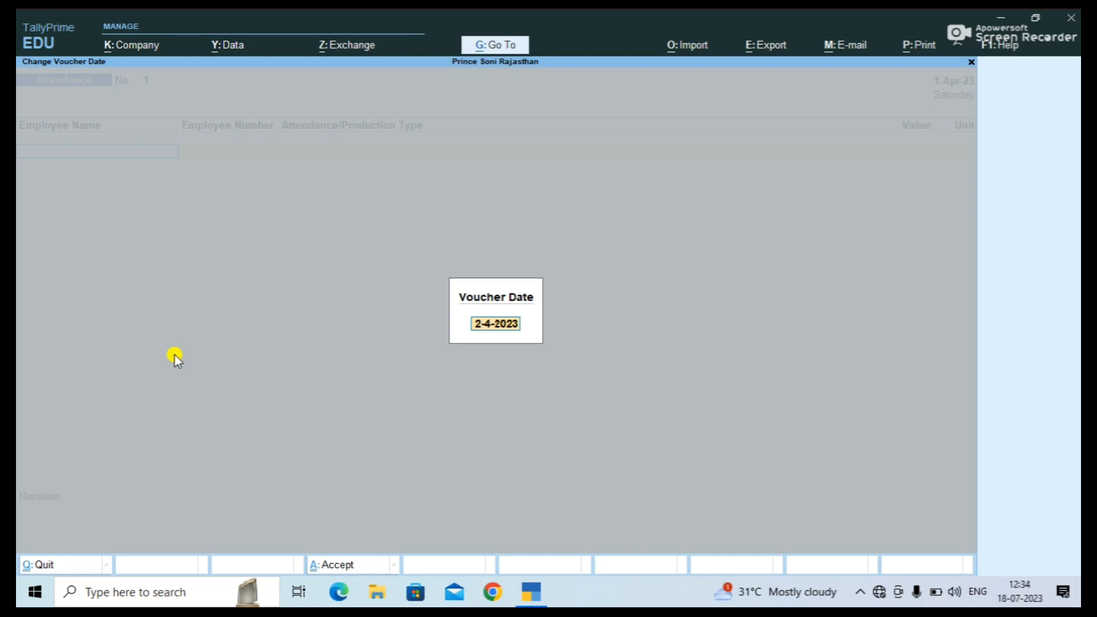
pyautogui.write('31-05-23')
pyautogui.press('Return')
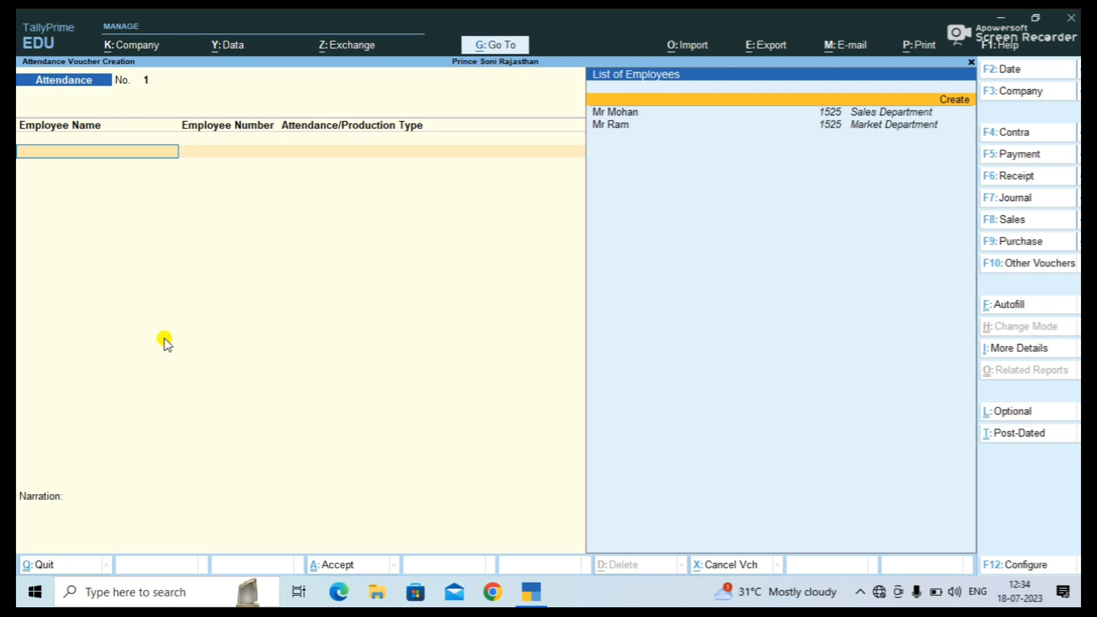
pyautogui.press('Down')
pyautogui.press('Down')
pyautogui.press('Return')
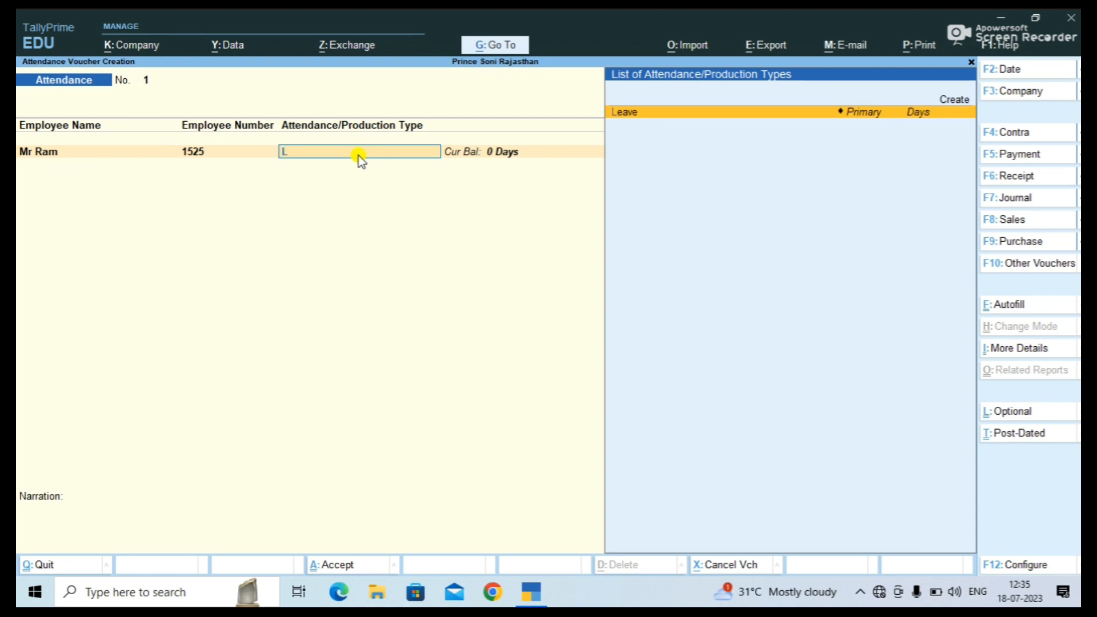
# Record 5 days of Leave for the Market Department employee.
pyautogui.press('Return')
pyautogui.write('5')
pyautogui.press('Return')
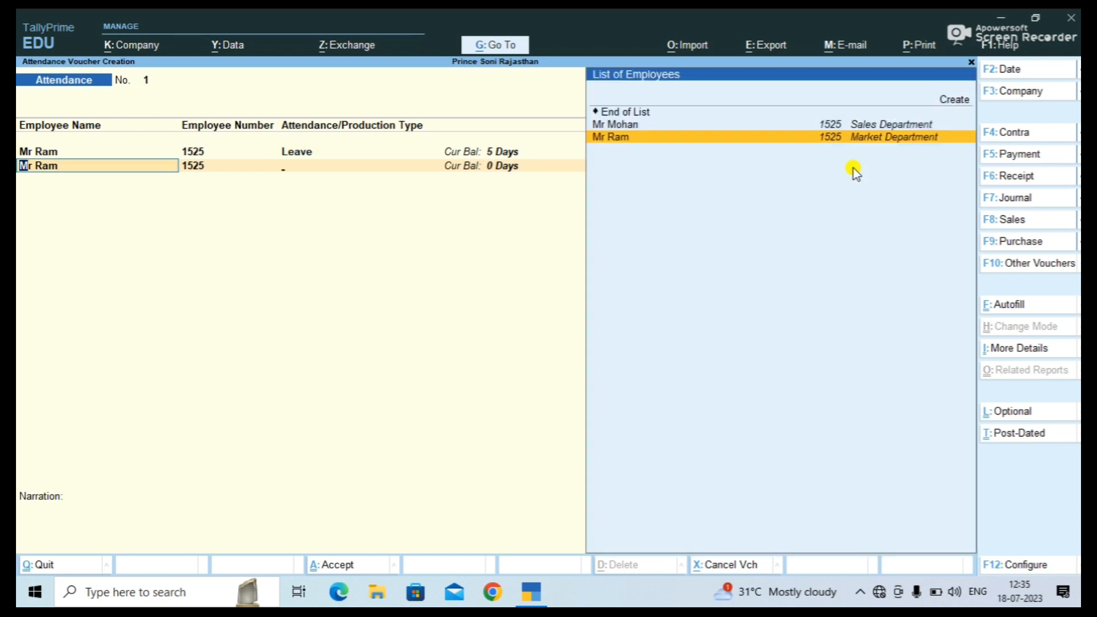
# Add 45 Over Time hours for the Market Department employee.
pyautogui.press('Return')
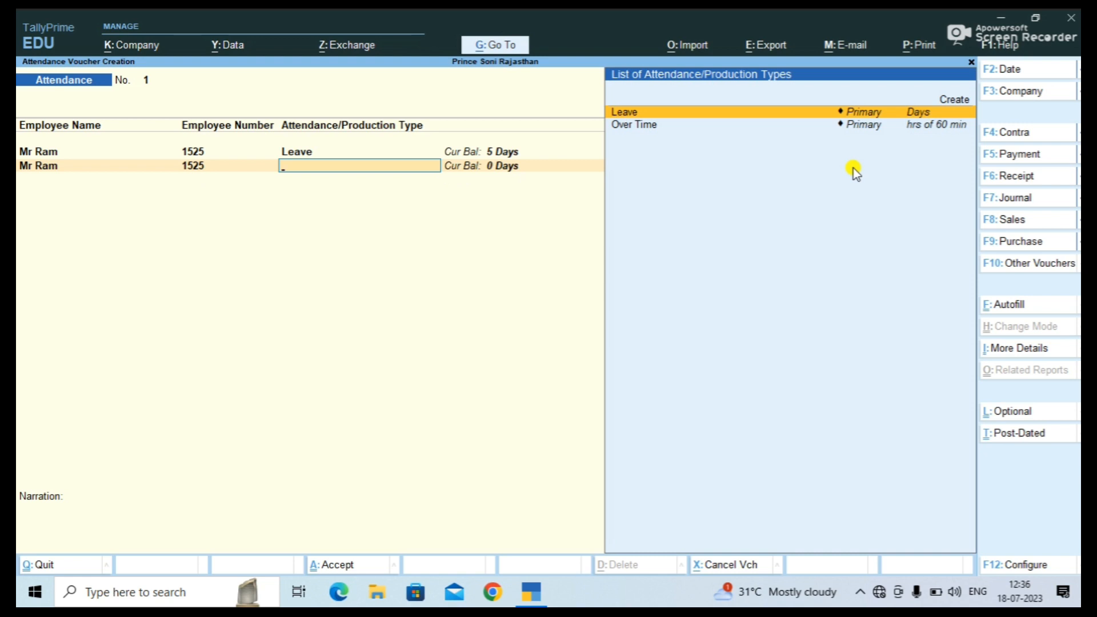
pyautogui.press('Down')
pyautogui.press('Return')
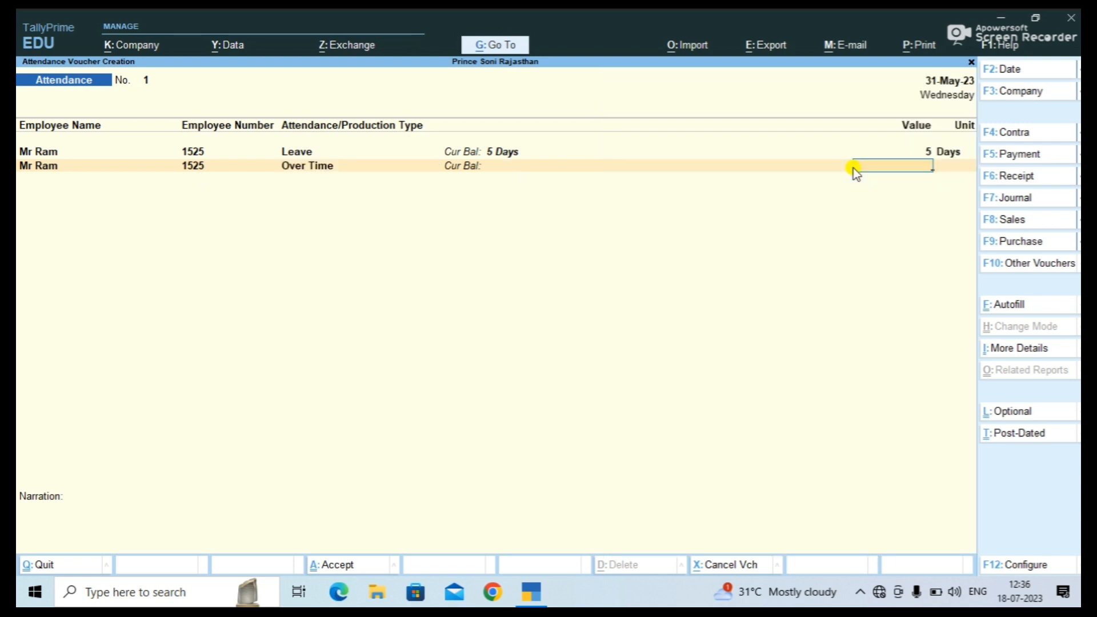
pyautogui.write('45')
pyautogui.press('Return')
pyautogui.press('Return')
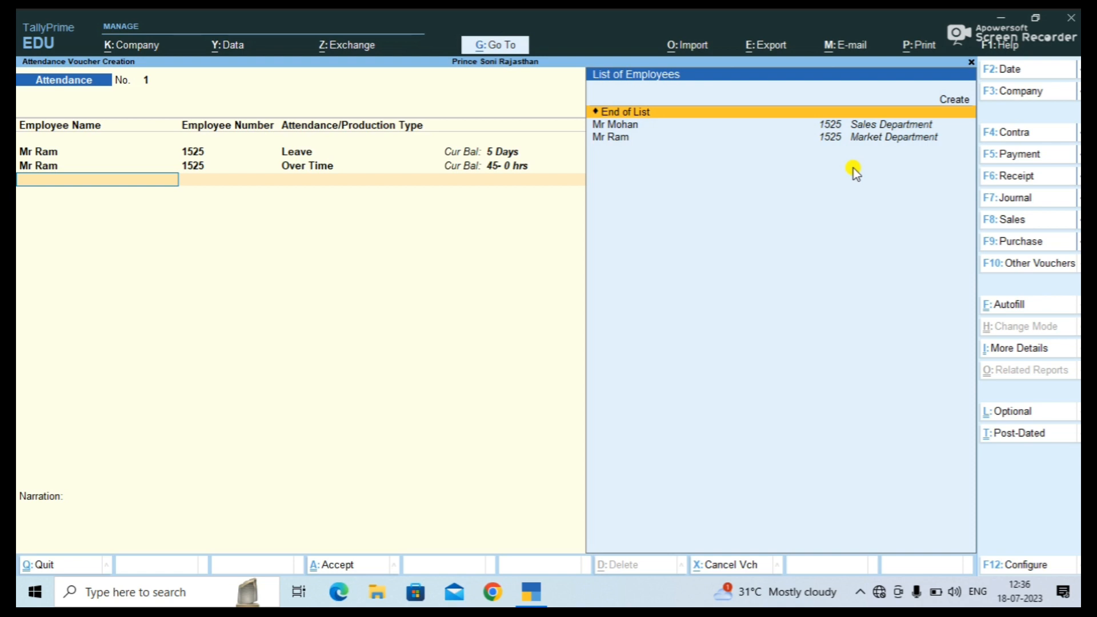
# Record 2 days of Leave for the Sales Department employee.
pyautogui.press('Down')
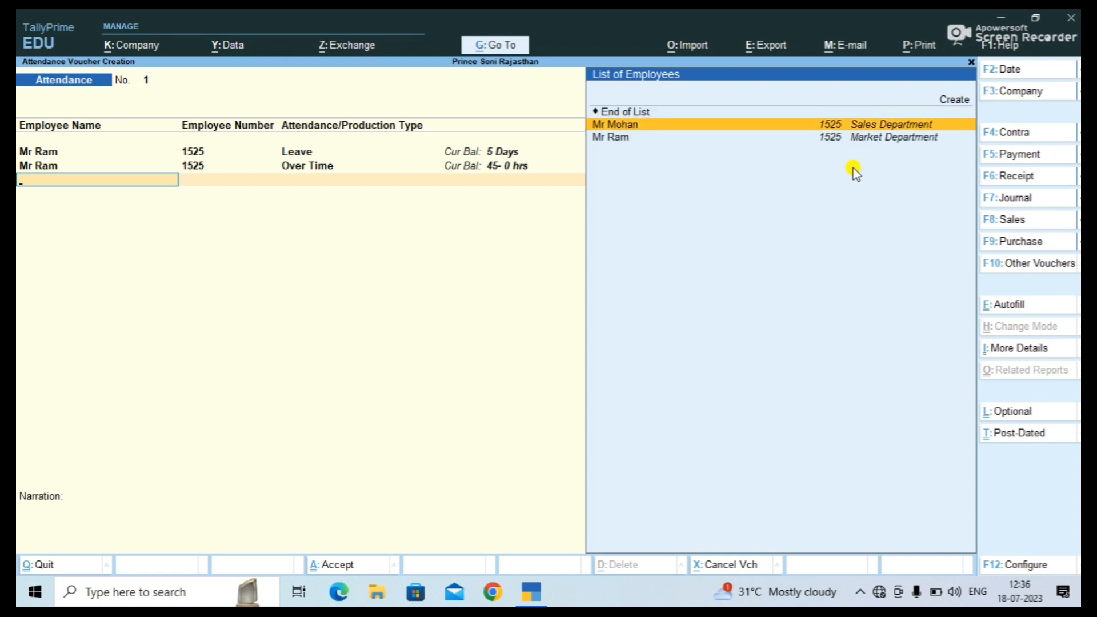
pyautogui.press('Return')
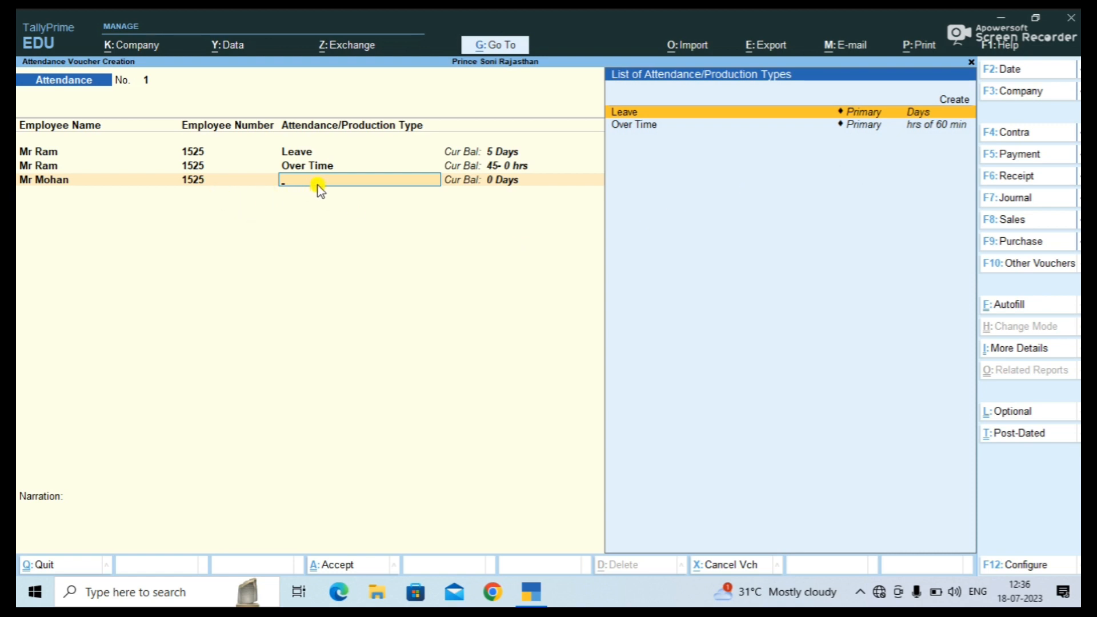
pyautogui.press('Return')
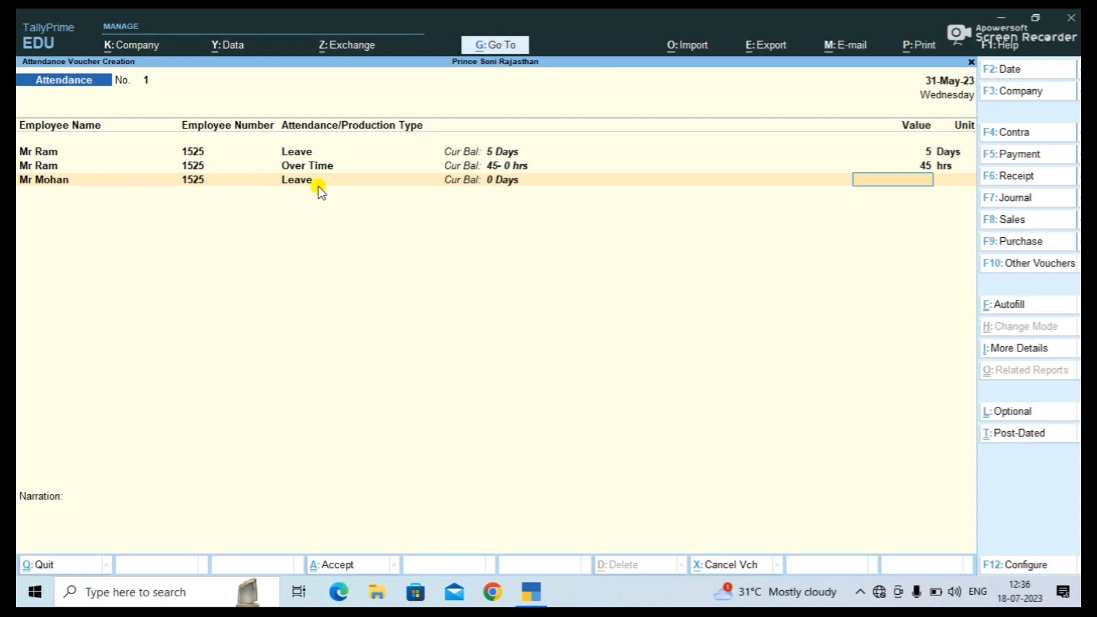
pyautogui.write('2')
pyautogui.press('Return')
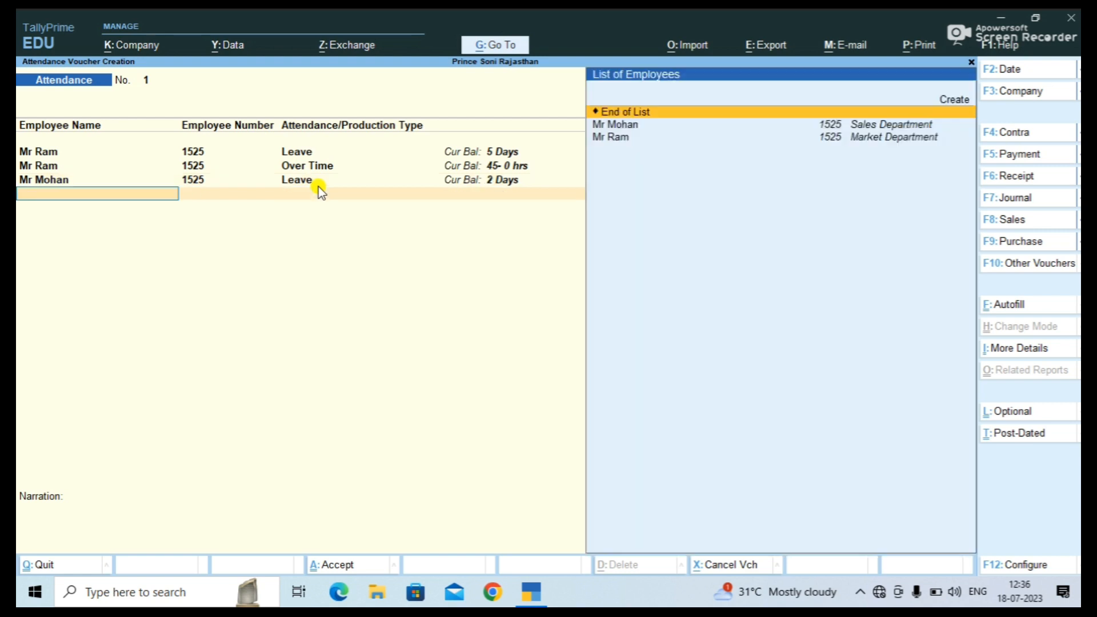
# Add 25 Over Time hours for the Sales Department employee and finish the attendance entries.
pyautogui.press('Down')
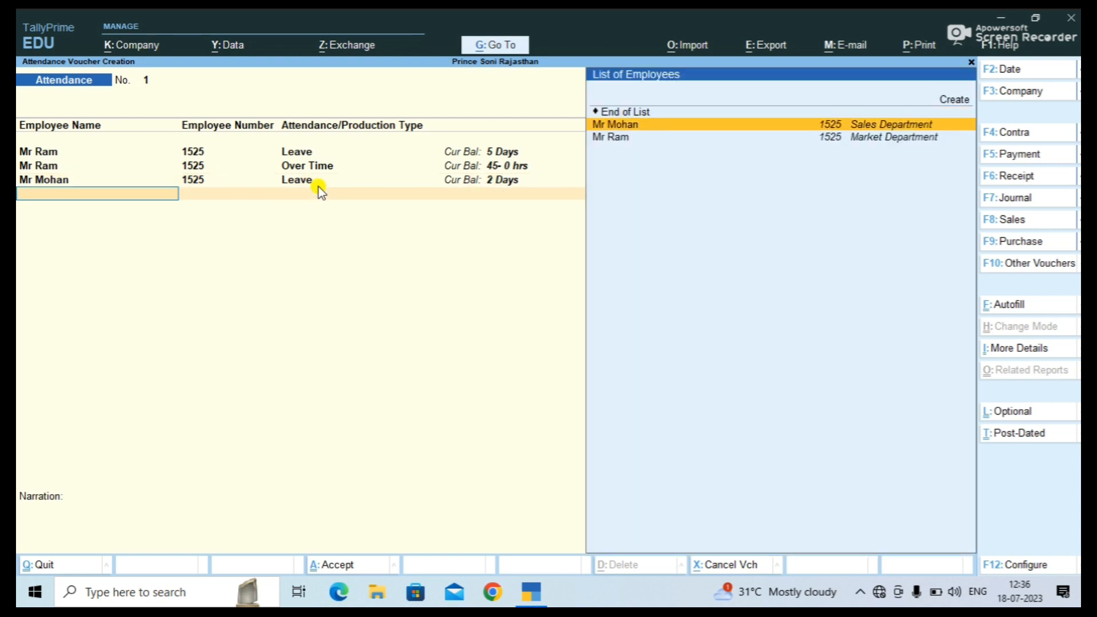
pyautogui.press('Return')
pyautogui.press('Down')
pyautogui.press('Return')
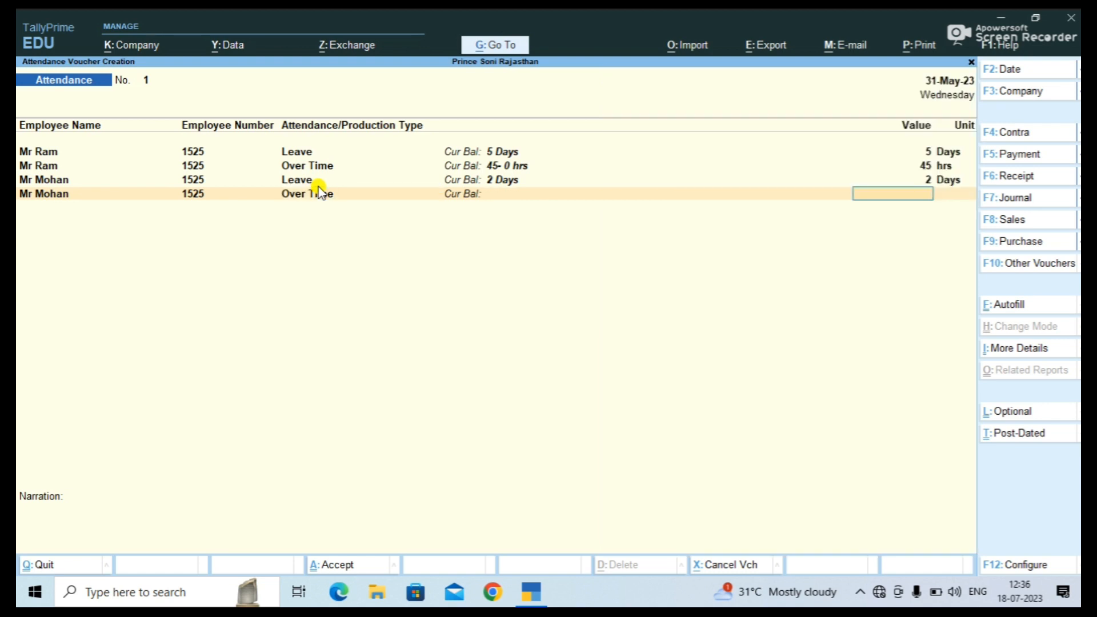
pyautogui.write('25')
pyautogui.press('Return')
pyautogui.press('Return')
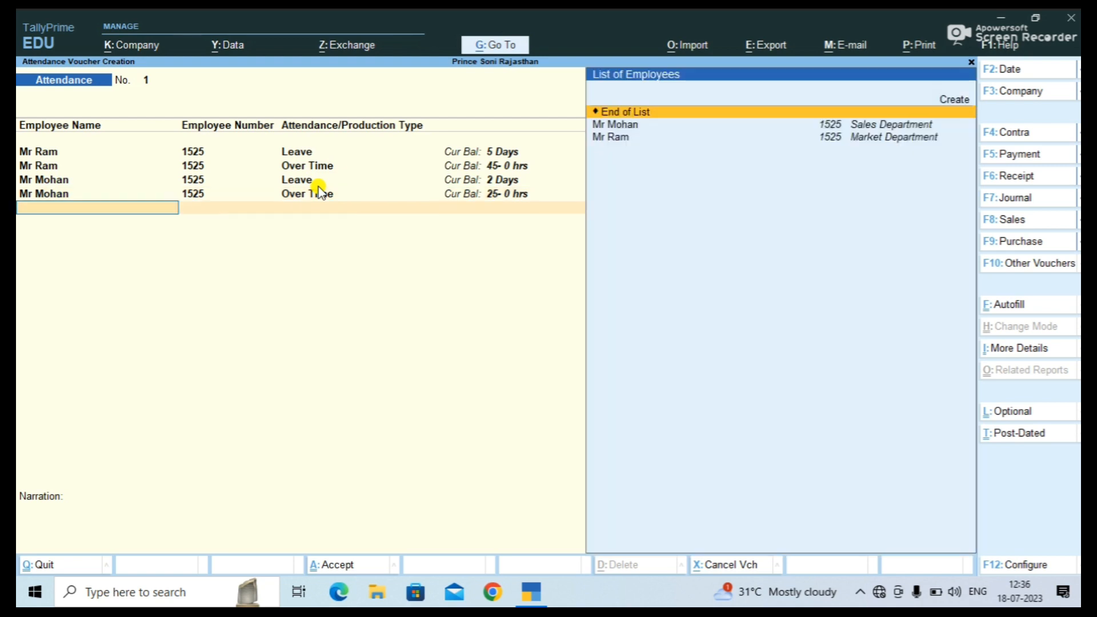
pyautogui.press('Return')
pyautogui.press('Return')
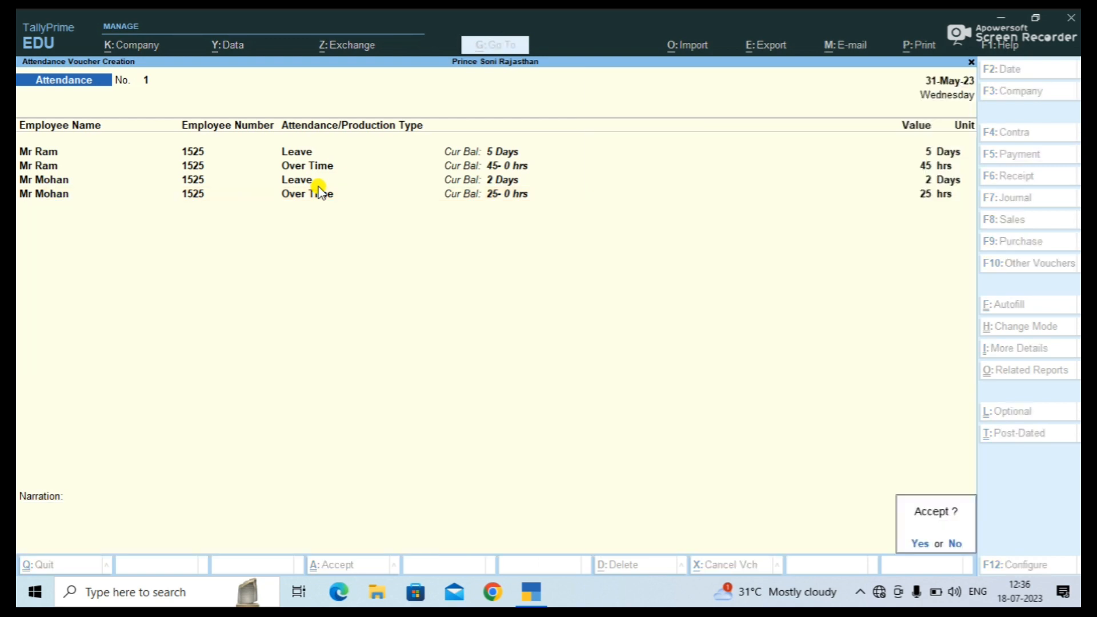
pyautogui.press('Return')
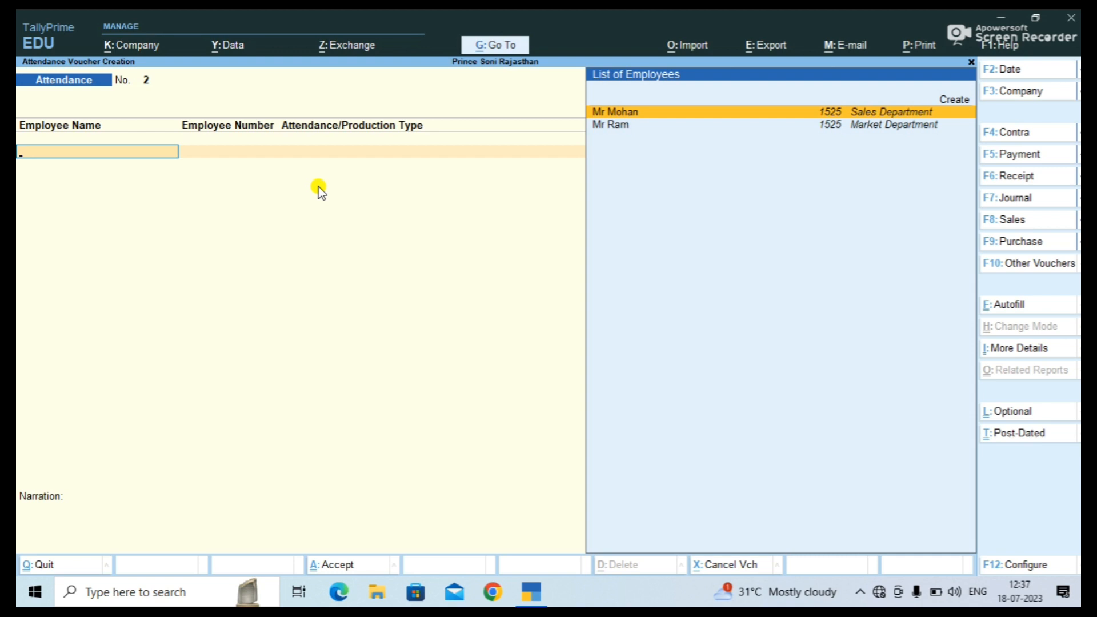
# Switch to a new Salary Slip payroll voucher using the Salary Slip class.
pyautogui.hotkey('ctrl', 'F4')
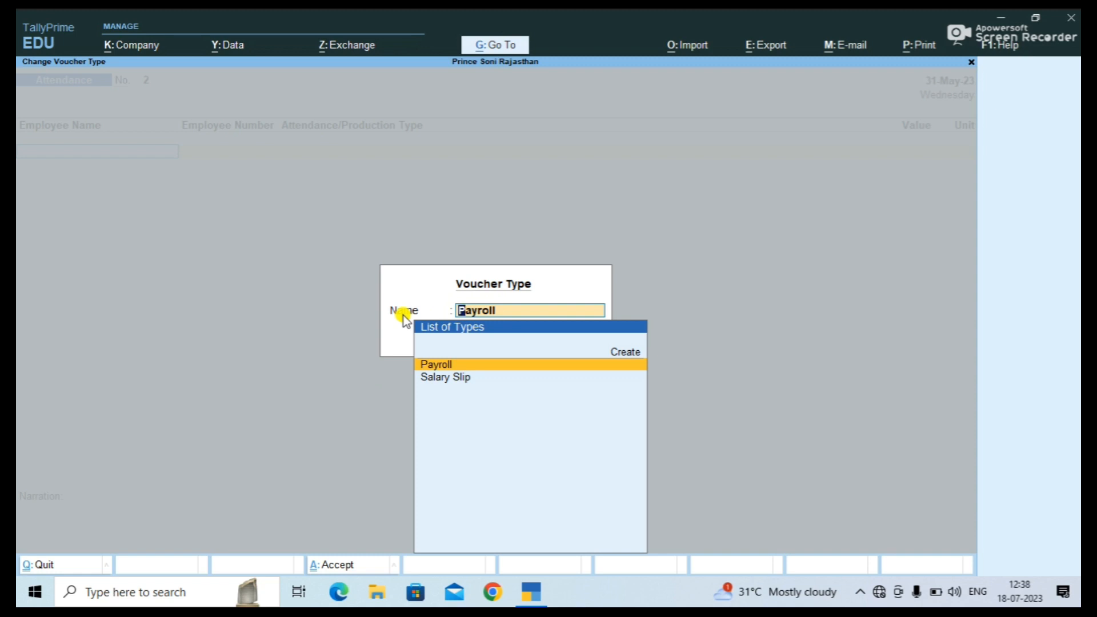
pyautogui.press('Down')
pyautogui.press('Return')
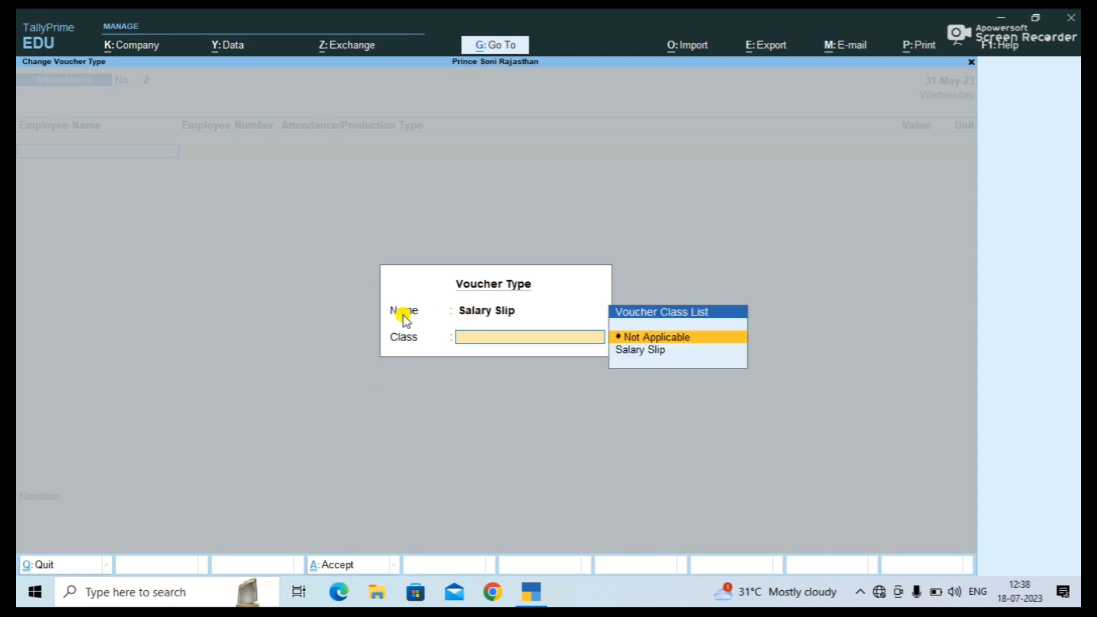
pyautogui.press('Down')
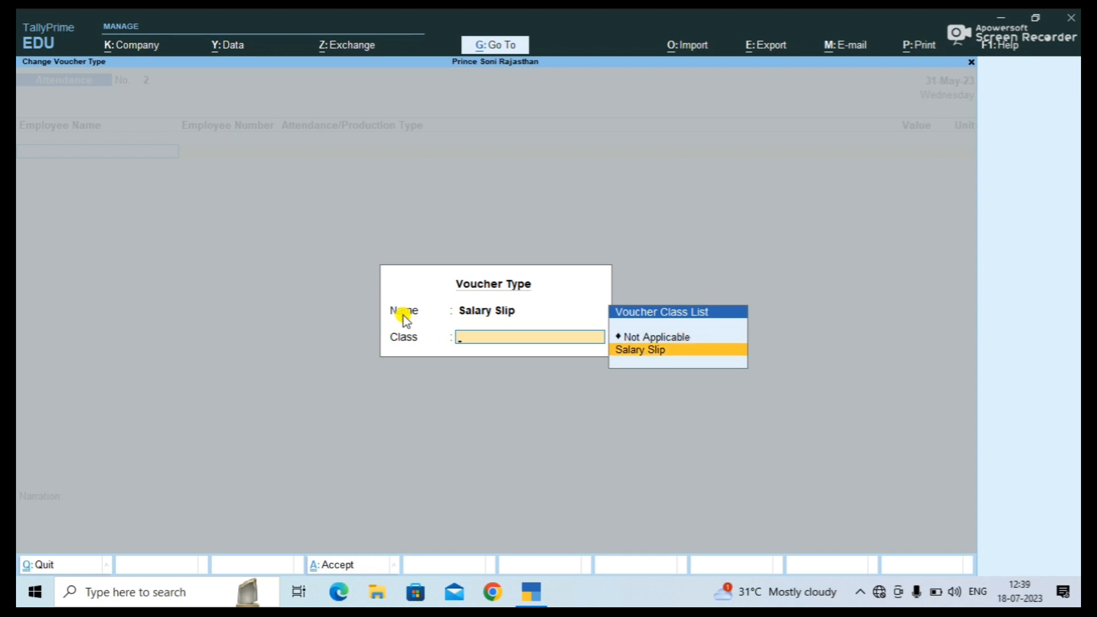
pyautogui.press('Return')
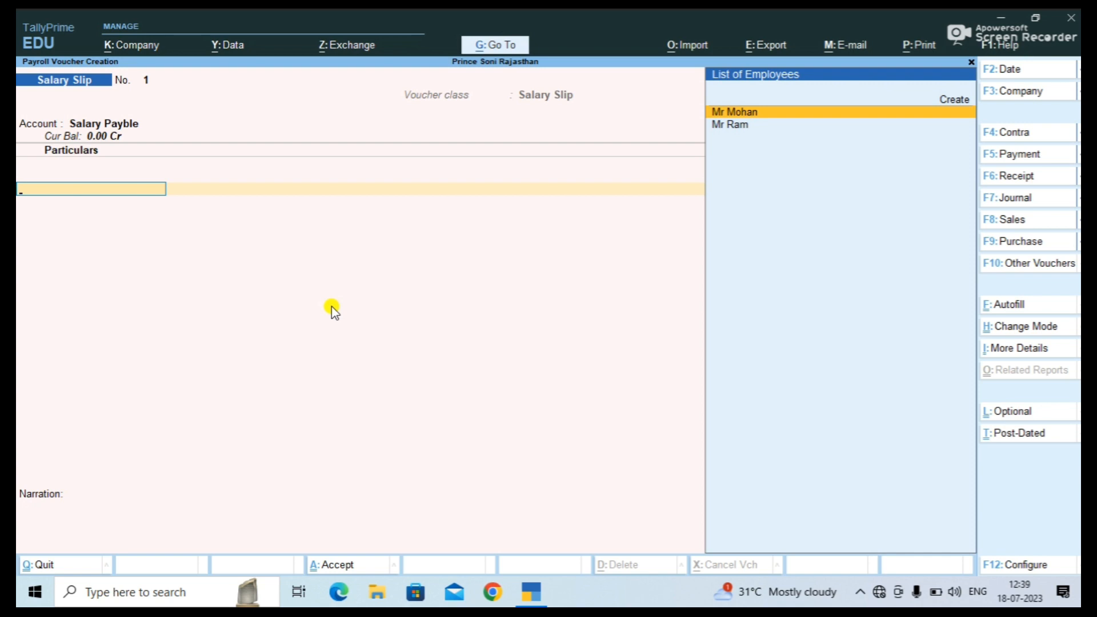
# Payroll-autofill the voucher with User Defined process, 1–31 May 2023, All Items, sorted by employee name.
pyautogui.hotkey('ctrl', 'f')
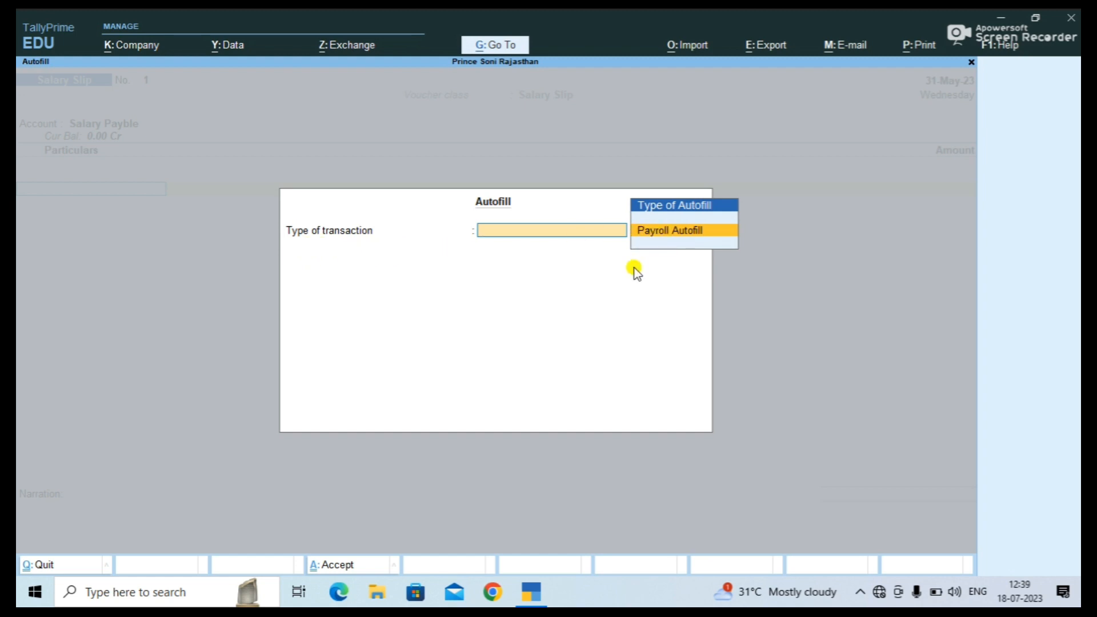
pyautogui.press('Return')
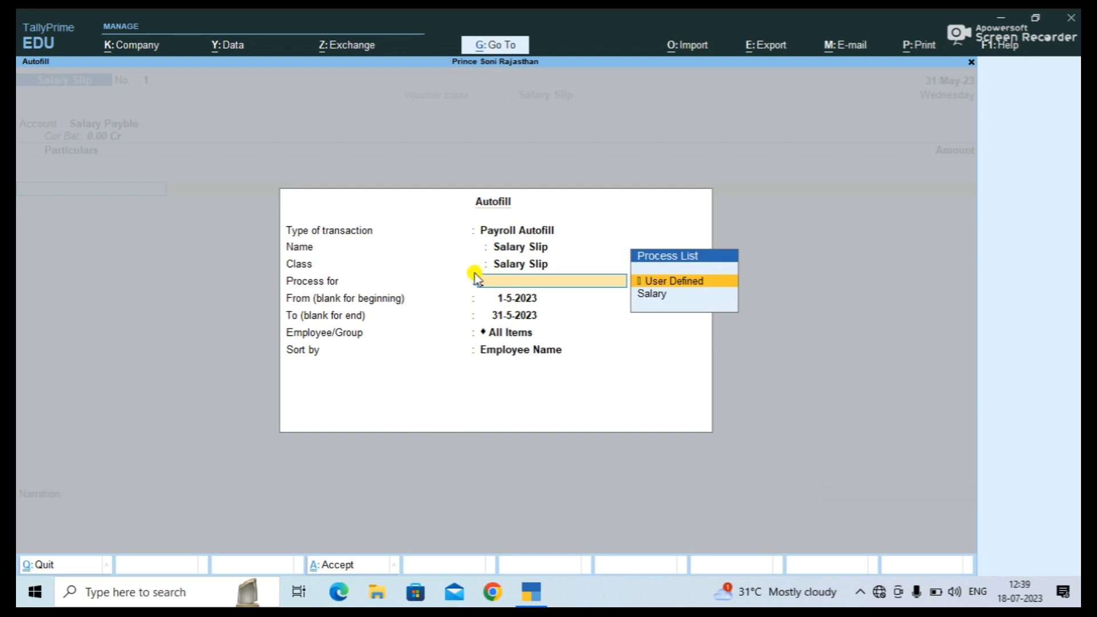
pyautogui.press('Return')
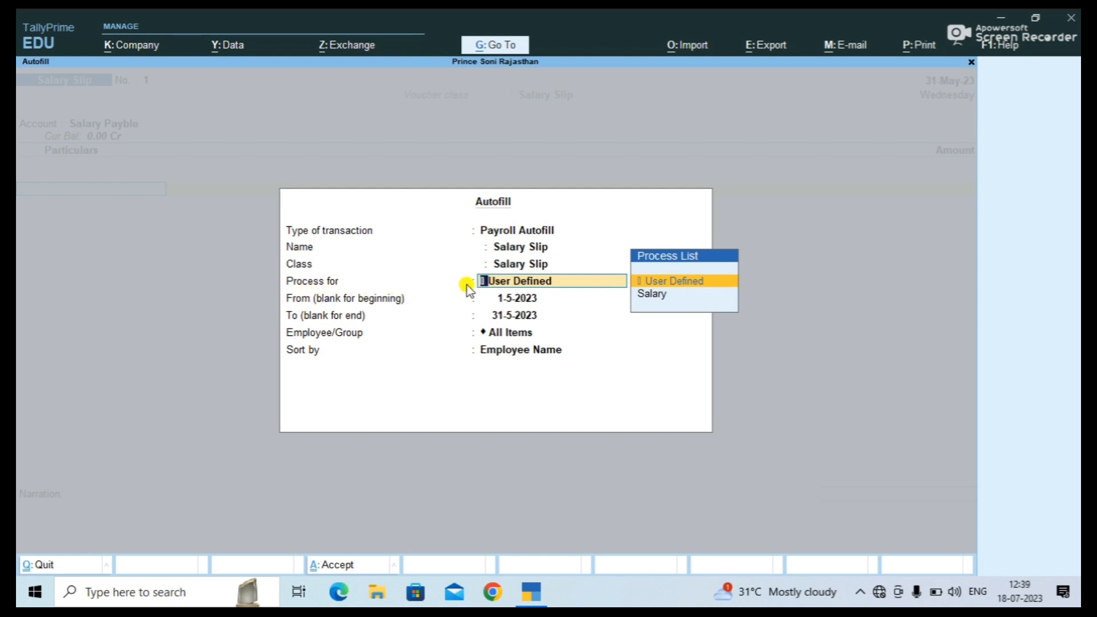
pyautogui.press('Return')
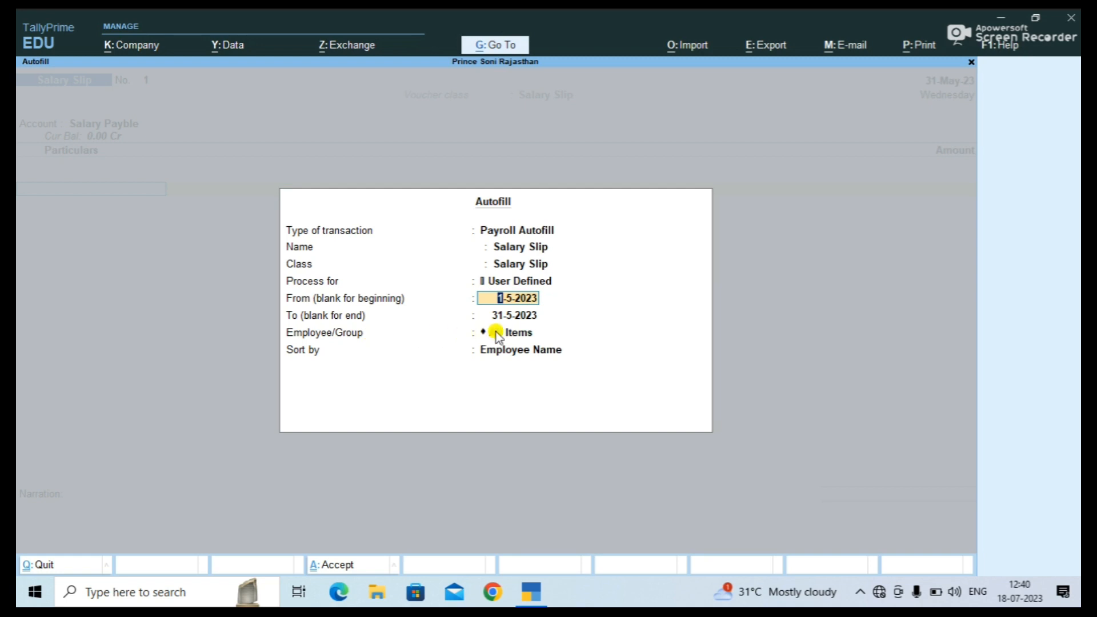
pyautogui.click(524, 332)
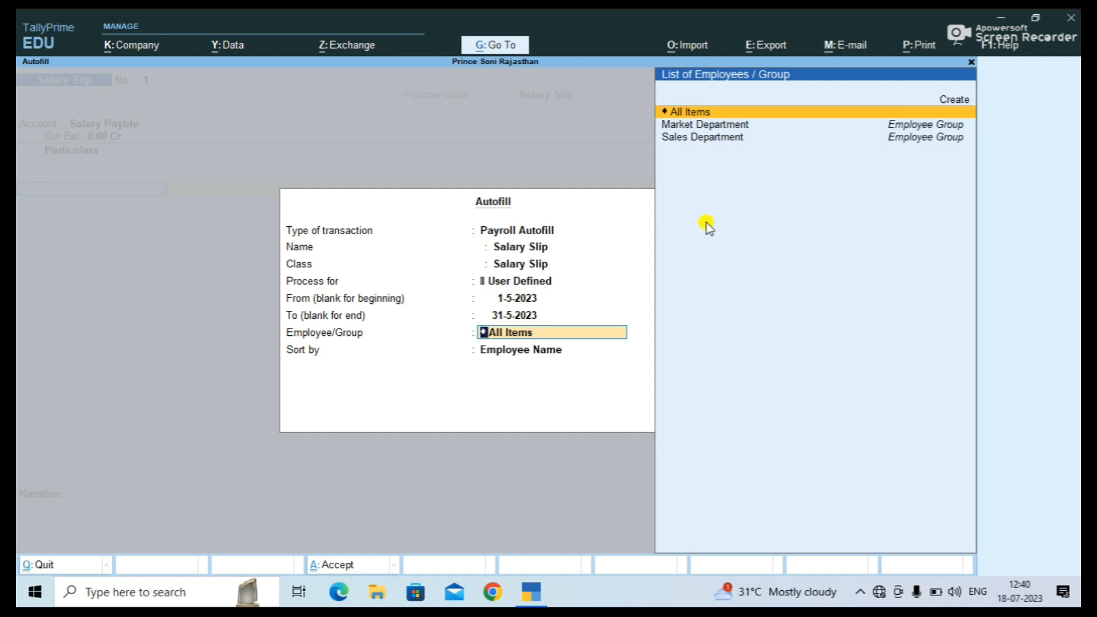
pyautogui.press('Return')
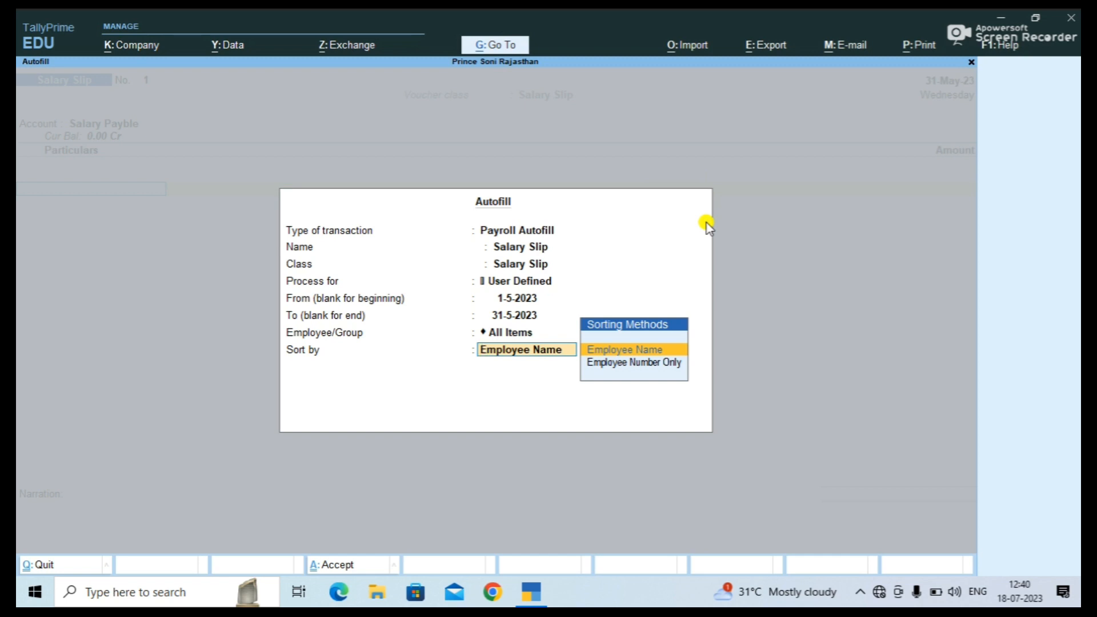
pyautogui.press('Down')
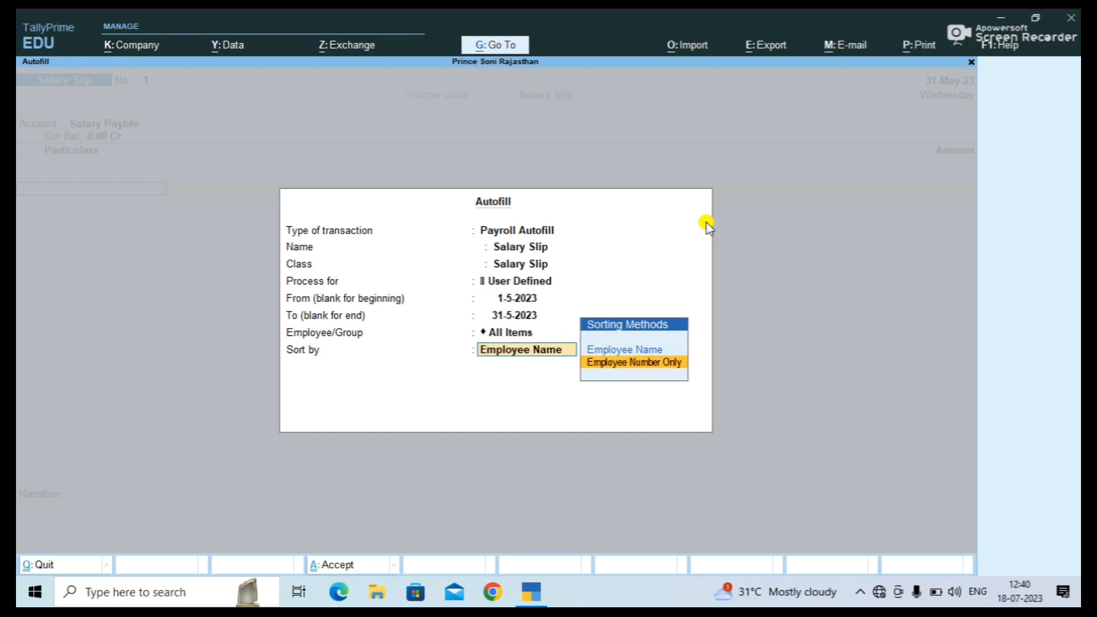
pyautogui.press('Up')
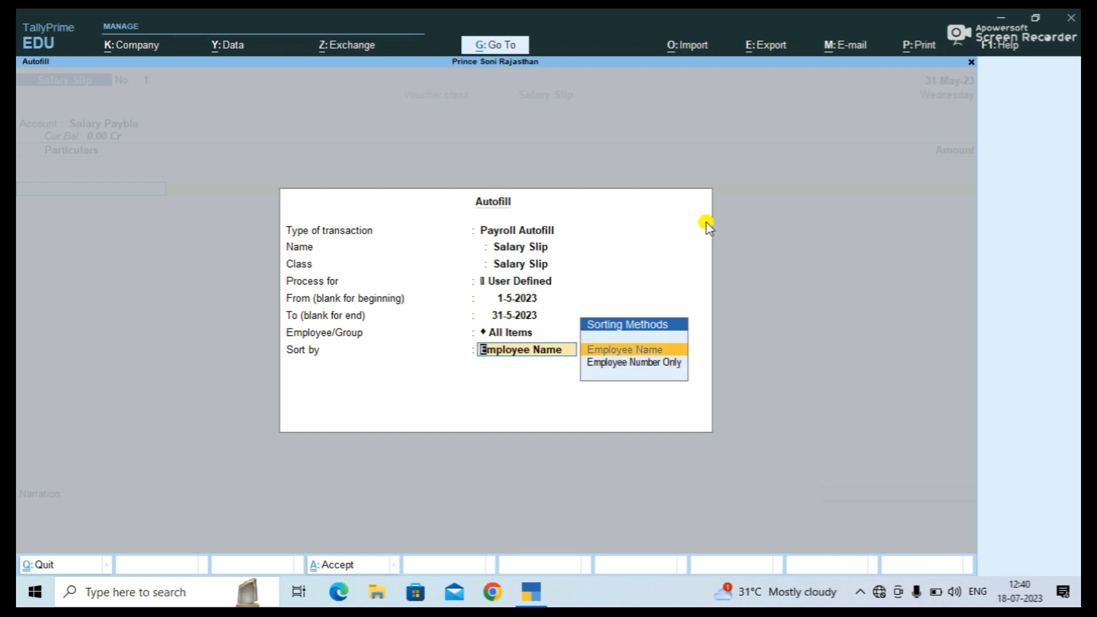
pyautogui.press('Return')
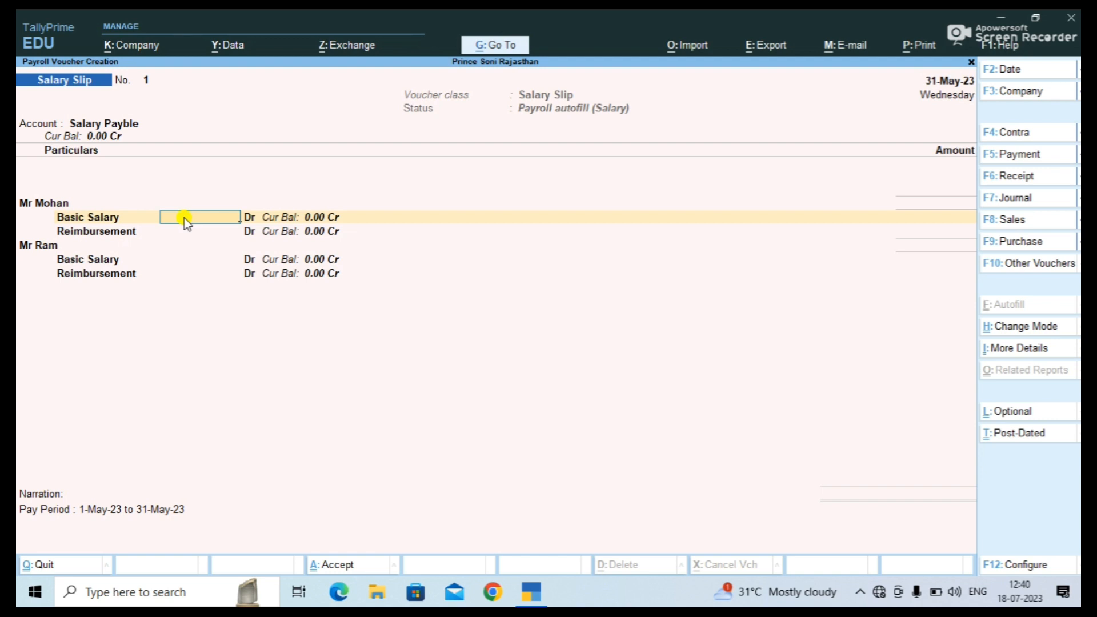
# Enter Basic Salary 35,000 and 36,000 with 500 Reimbursement each, then save voucher 1.
pyautogui.write('35000')
pyautogui.click(182, 236)
pyautogui.write('500')
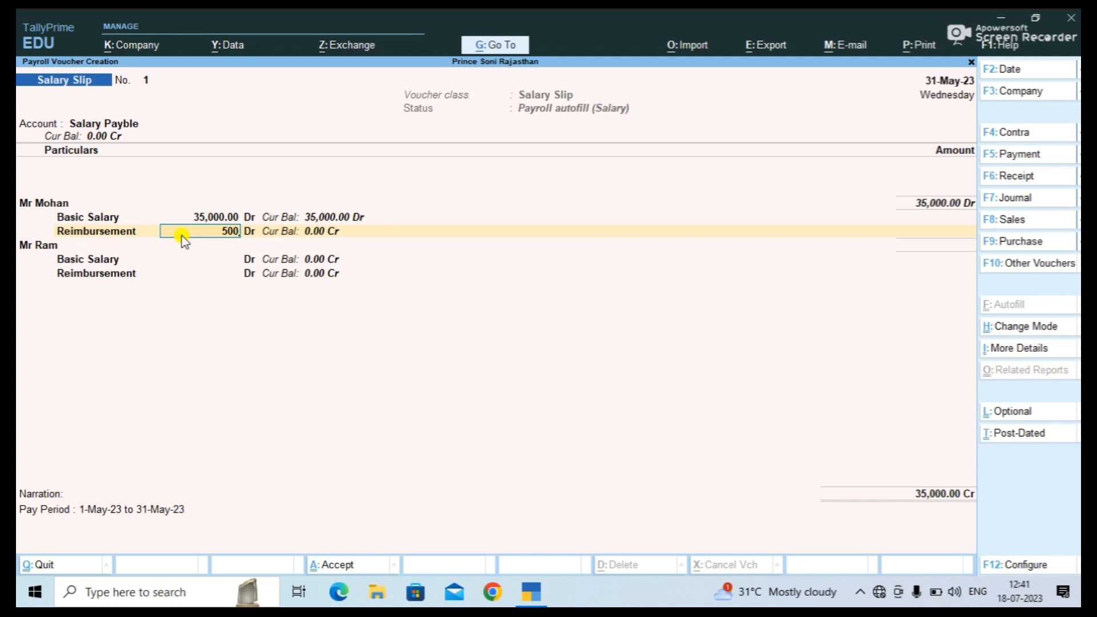
pyautogui.press('Return')
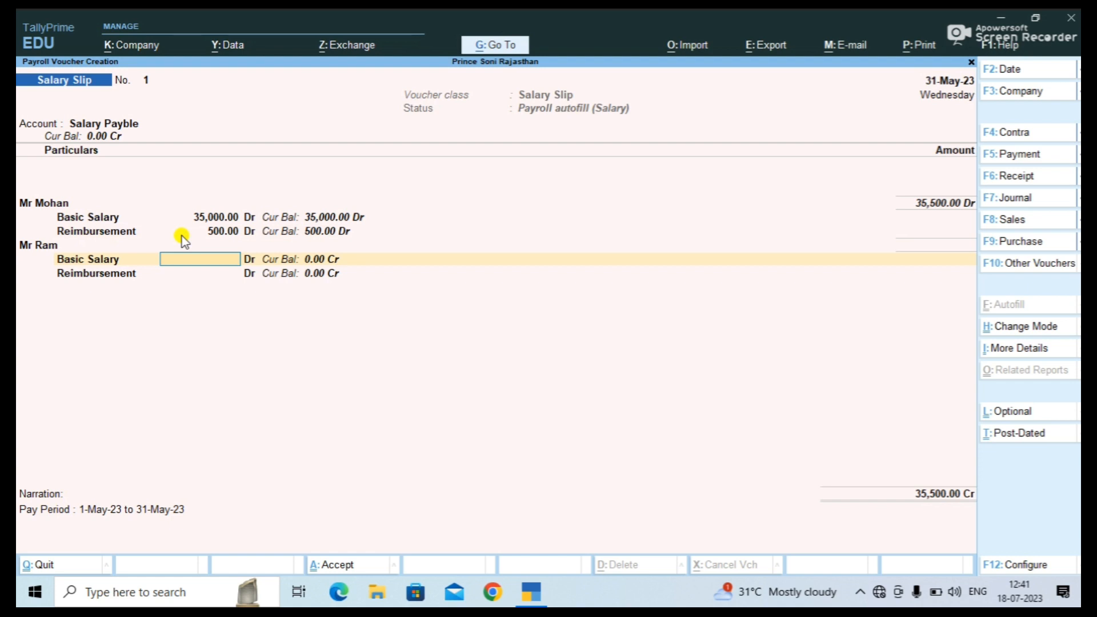
pyautogui.write('36000')
pyautogui.press('Return')
pyautogui.write('500')
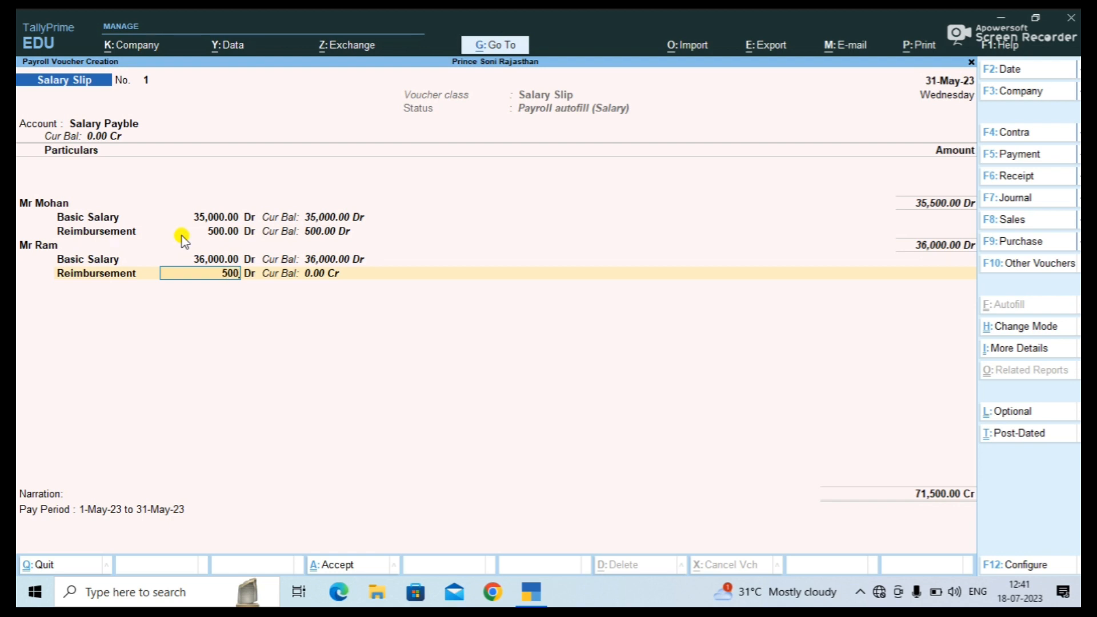
pyautogui.press('Return')
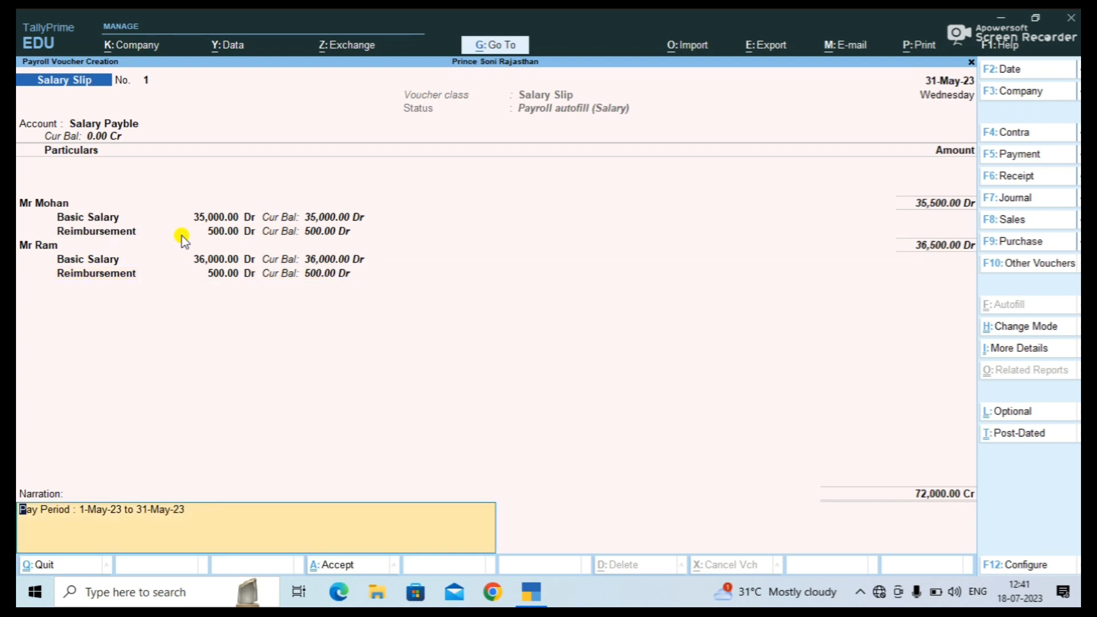
pyautogui.press('Return')
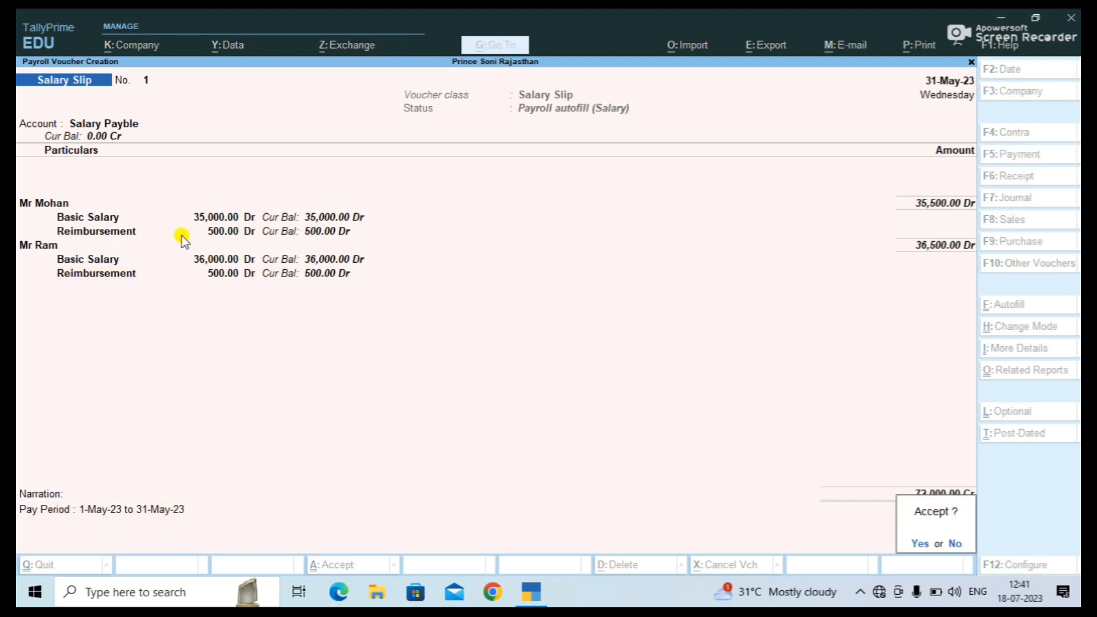
pyautogui.press('Return')
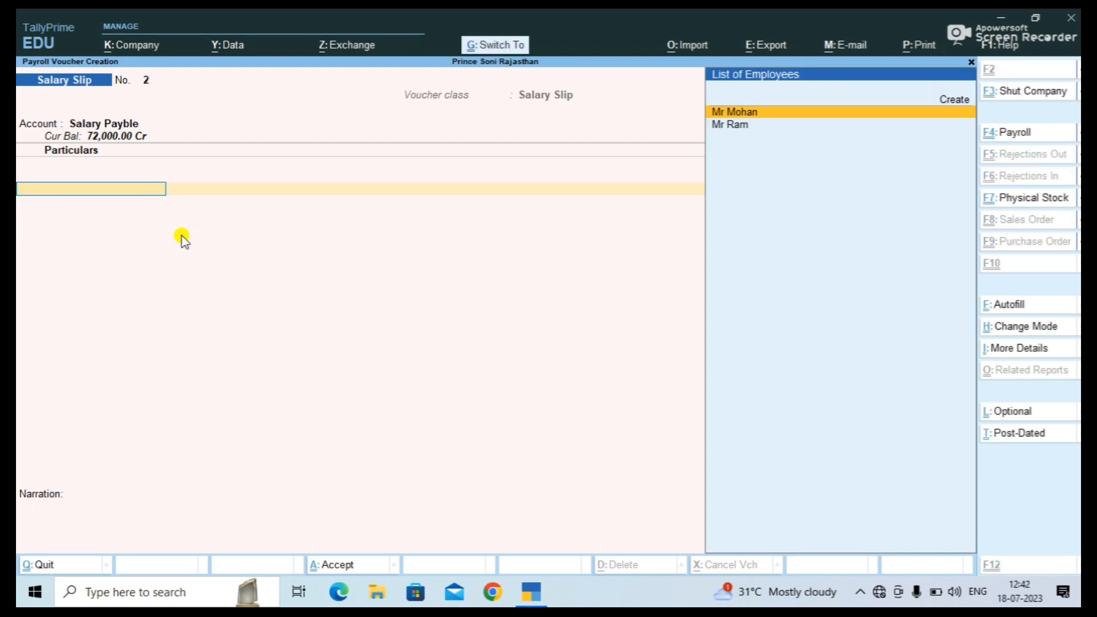
# Payroll-autofill voucher 2 for the Salary process, 1–31 May 2023, all employees, and save it.
pyautogui.hotkey('ctrl', 'f')
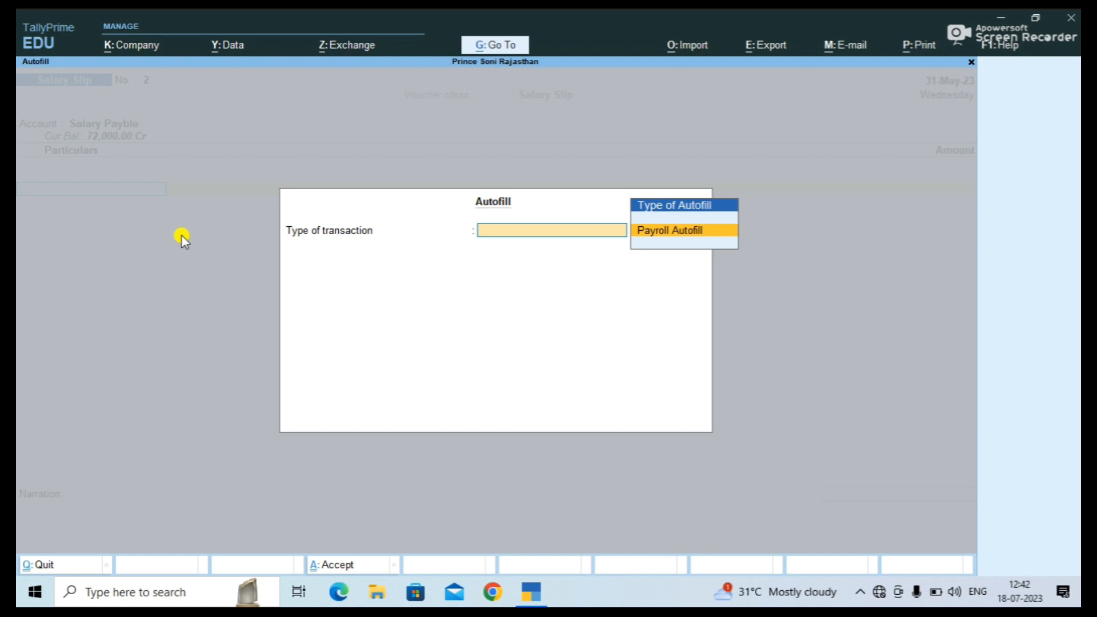
pyautogui.press('Return')
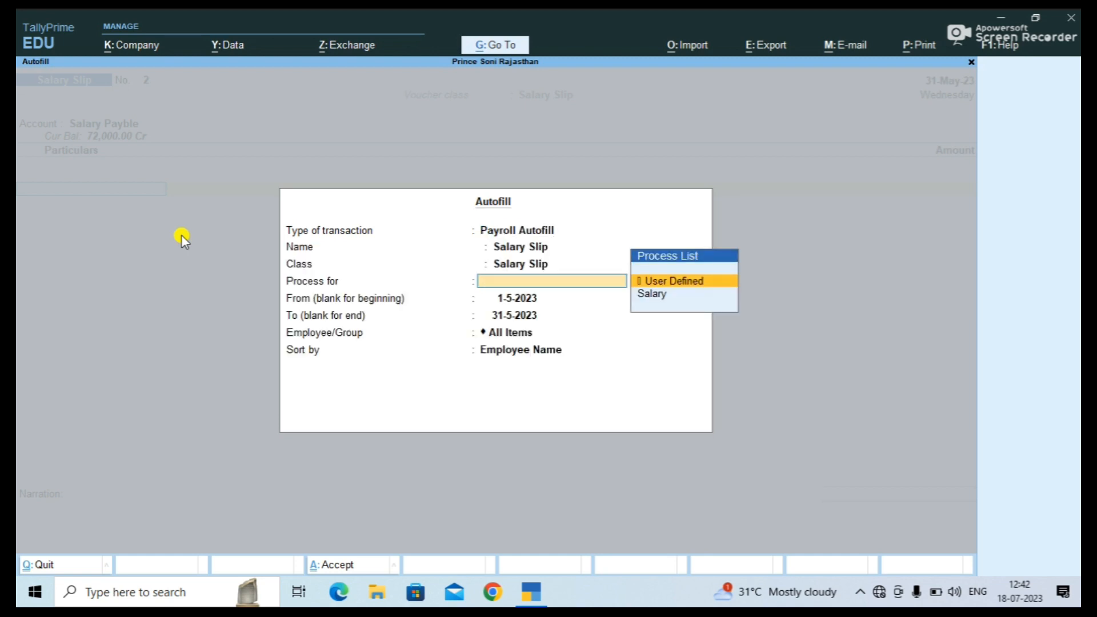
pyautogui.press('Down')
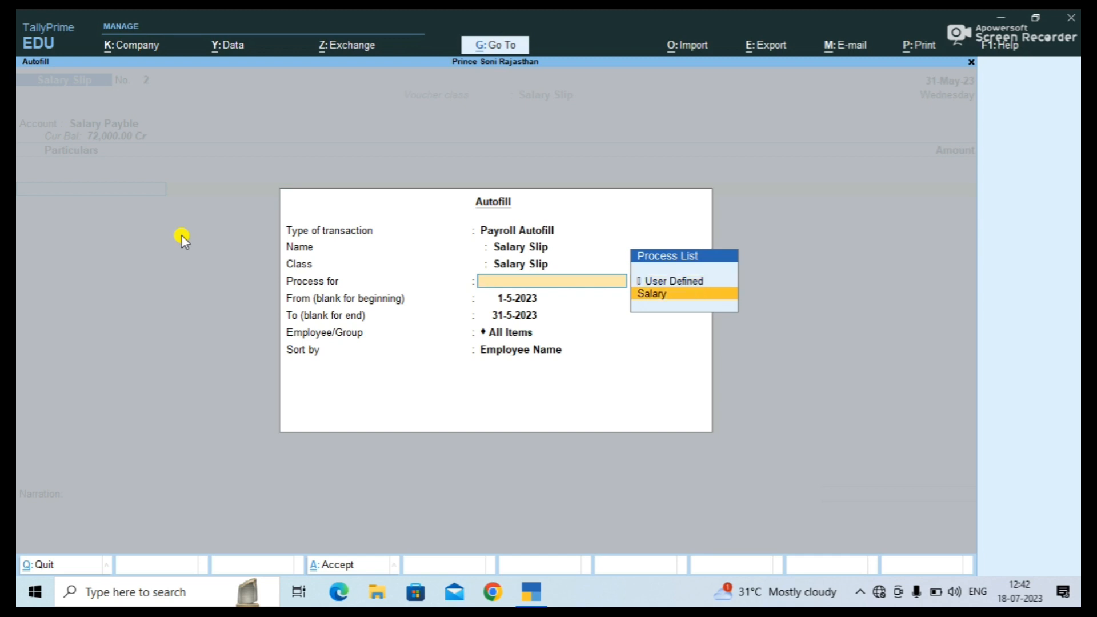
pyautogui.press('Return')
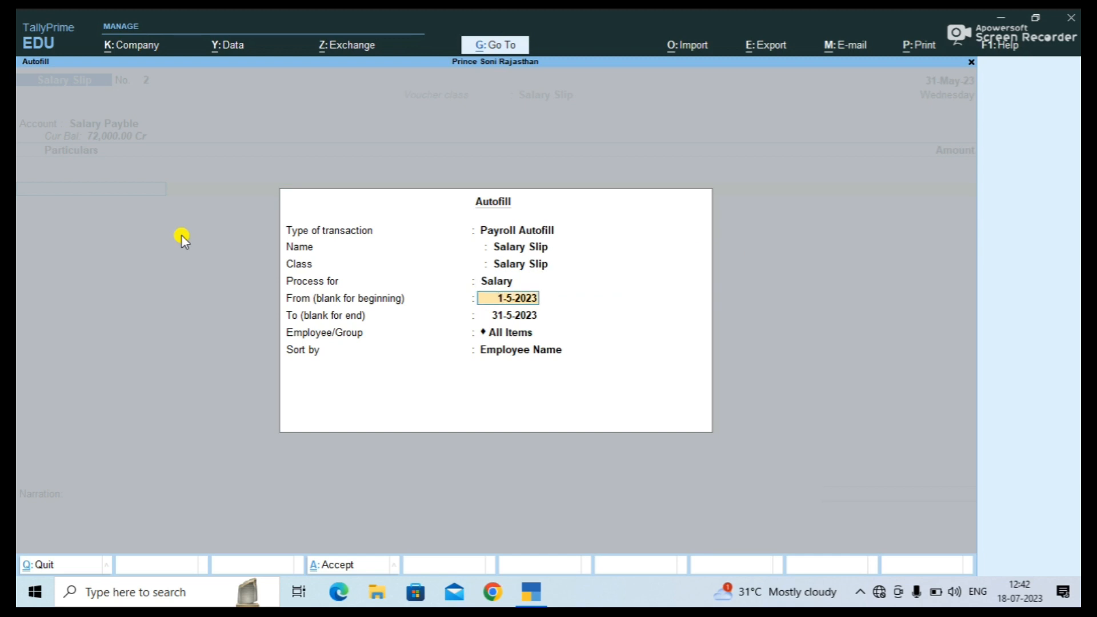
pyautogui.press('Return')
pyautogui.press('Return')
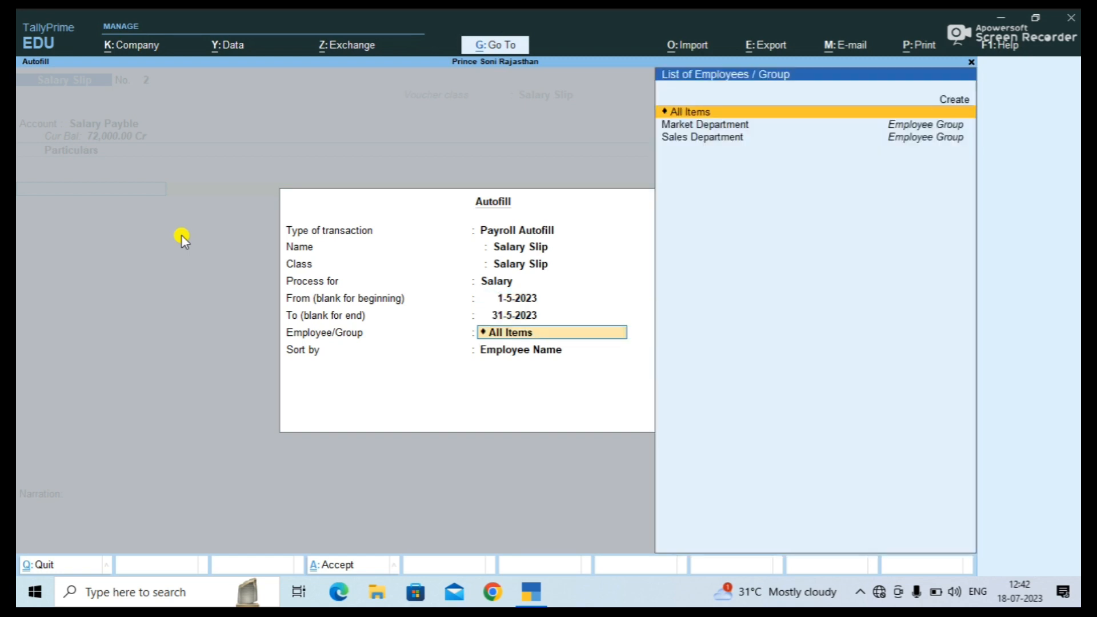
pyautogui.press('Return')
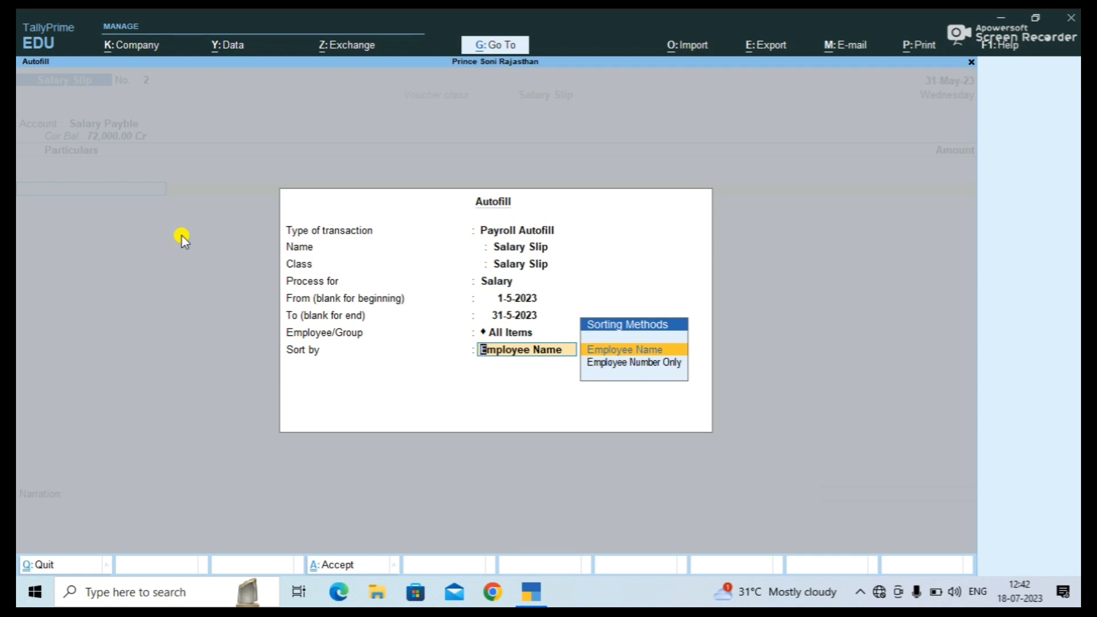
pyautogui.press('Return')
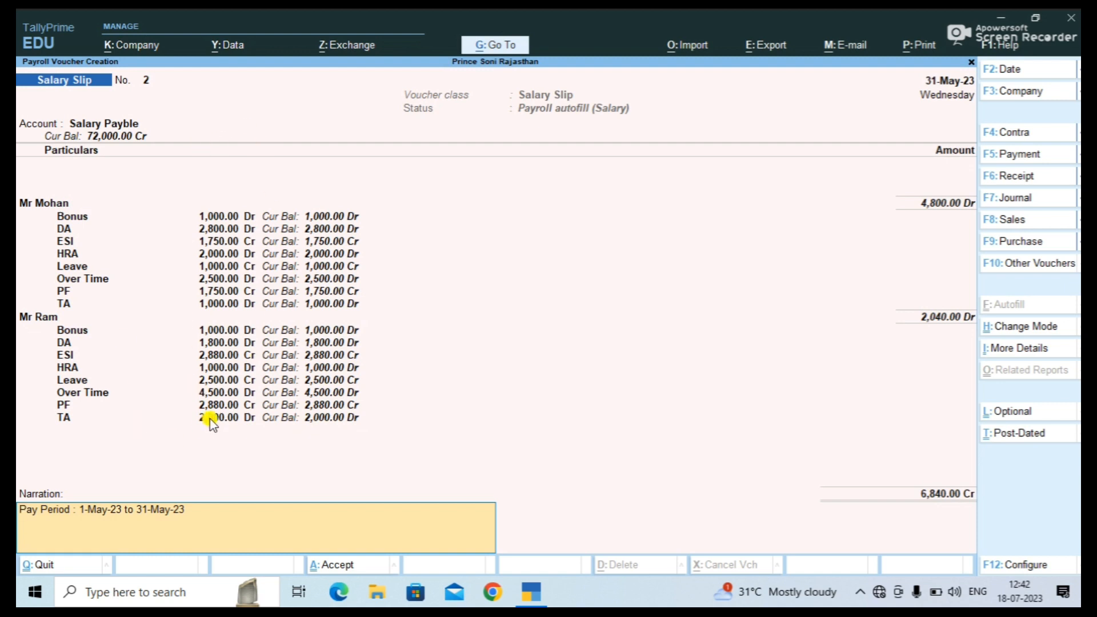
pyautogui.press('Return')
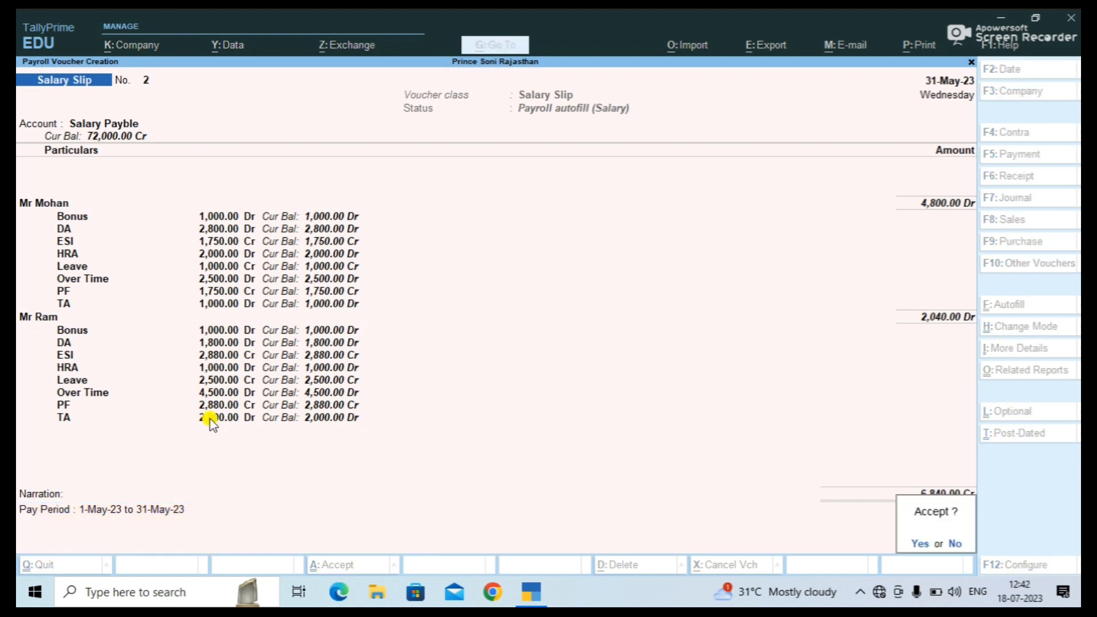
pyautogui.press('Return')
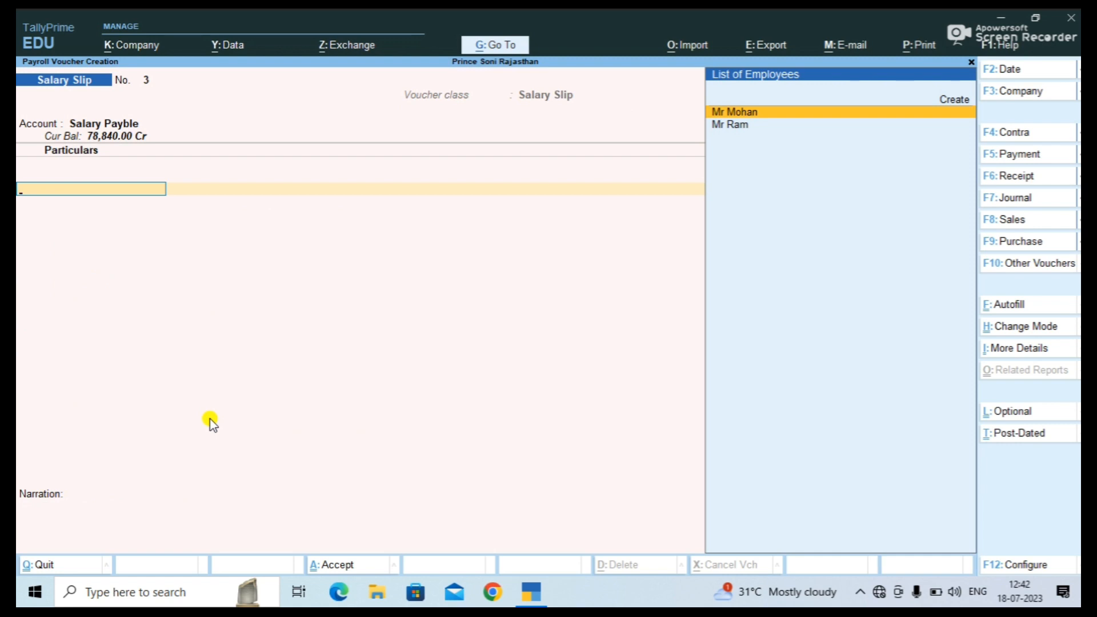
# Exit voucher entry and open Pay Slip under Display More Reports > Payroll Reports.
pyautogui.press('Escape')
pyautogui.press('Return')
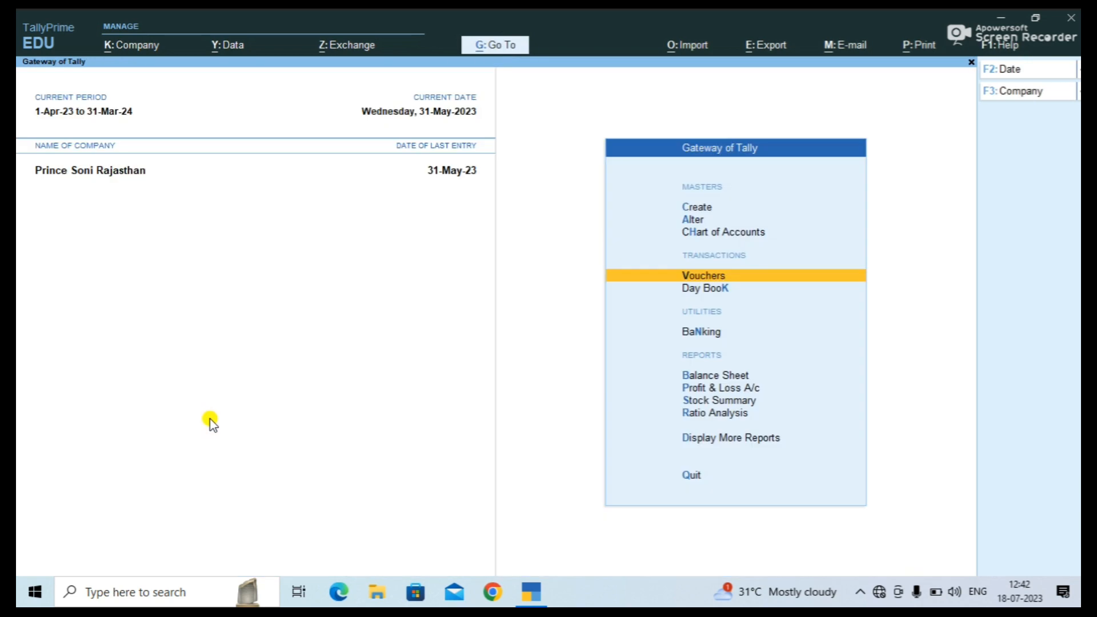
pyautogui.press('Down')
pyautogui.press('Down')
pyautogui.press('Down')
pyautogui.press('Down')
pyautogui.press('Down')
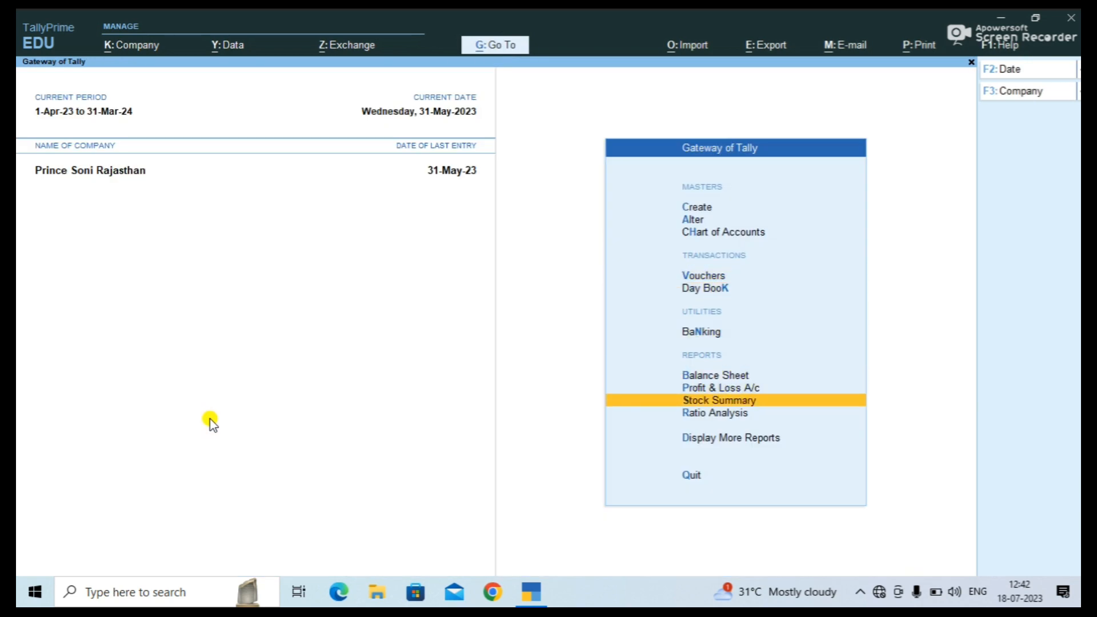
pyautogui.press('Down')
pyautogui.press('Down')
pyautogui.press('Return')
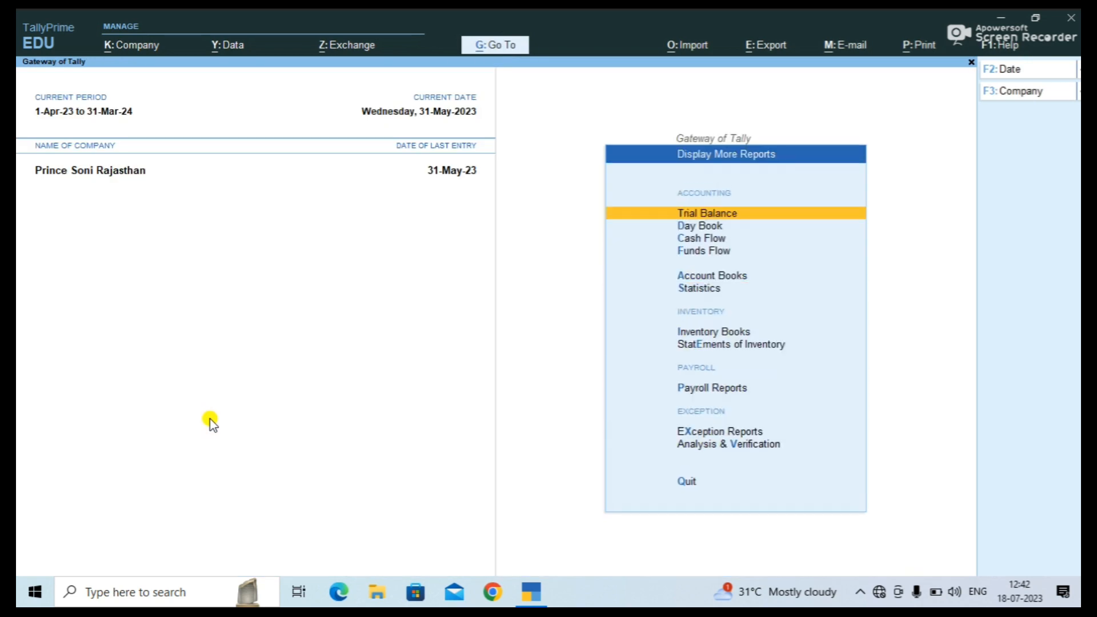
pyautogui.press('Down')
pyautogui.press('Down')
pyautogui.press('Down')
pyautogui.press('Down')
pyautogui.press('Down')
pyautogui.press('Down')
pyautogui.press('Down')
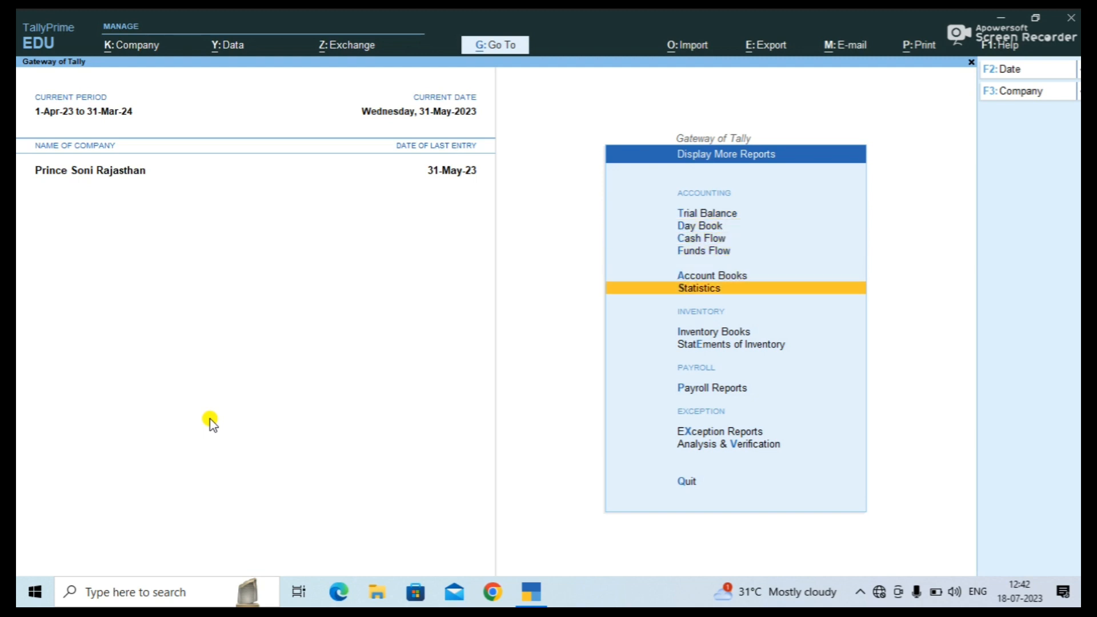
pyautogui.press('Down')
pyautogui.press('Down')
pyautogui.press('Up')
pyautogui.press('Return')
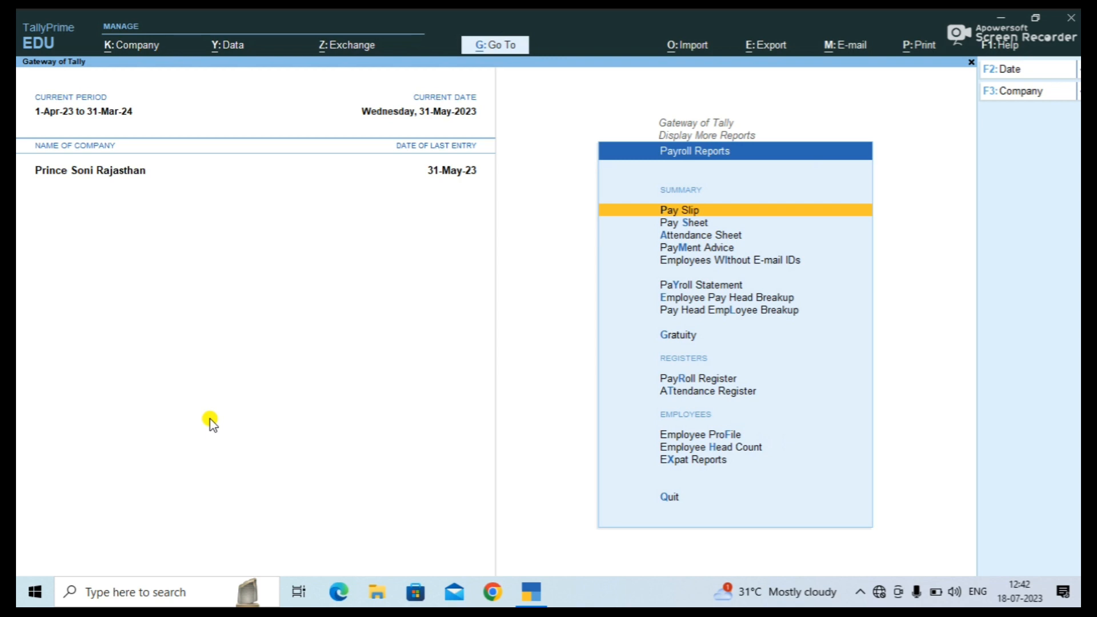
pyautogui.press('Return')
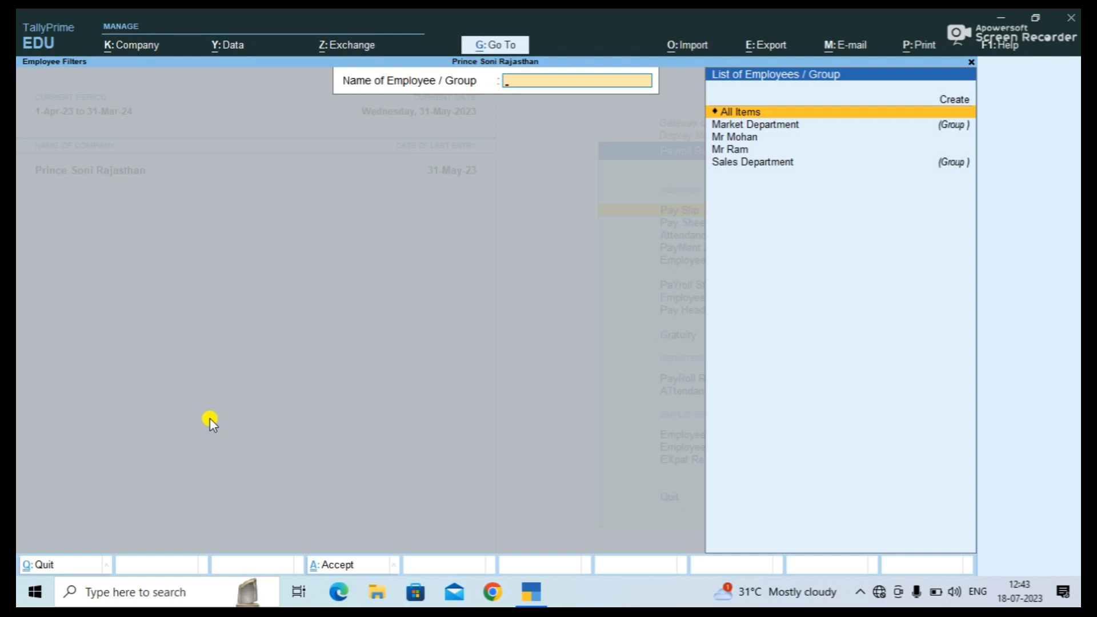
# Show Mr Ram's May-2023 pay slip (net 38,540.00) and bring up its print settings.
pyautogui.press('Down')
pyautogui.press('Down')
pyautogui.press('Down')
pyautogui.press('Down')
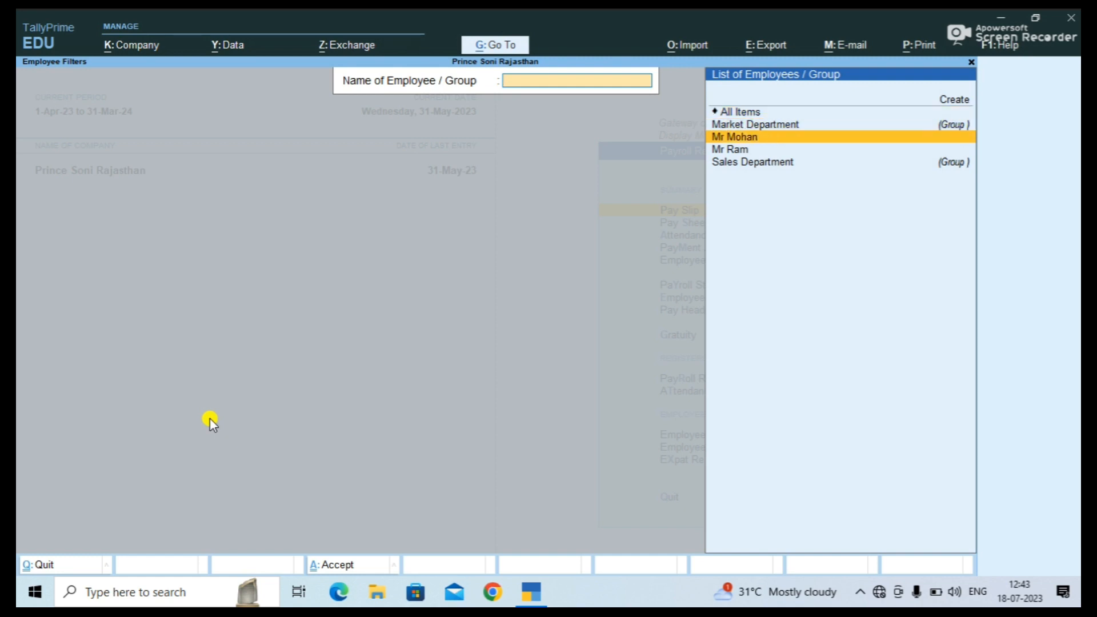
pyautogui.press('Up')
pyautogui.press('Up')
pyautogui.press('Down')
pyautogui.press('Up')
pyautogui.press('Down')
pyautogui.press('Return')
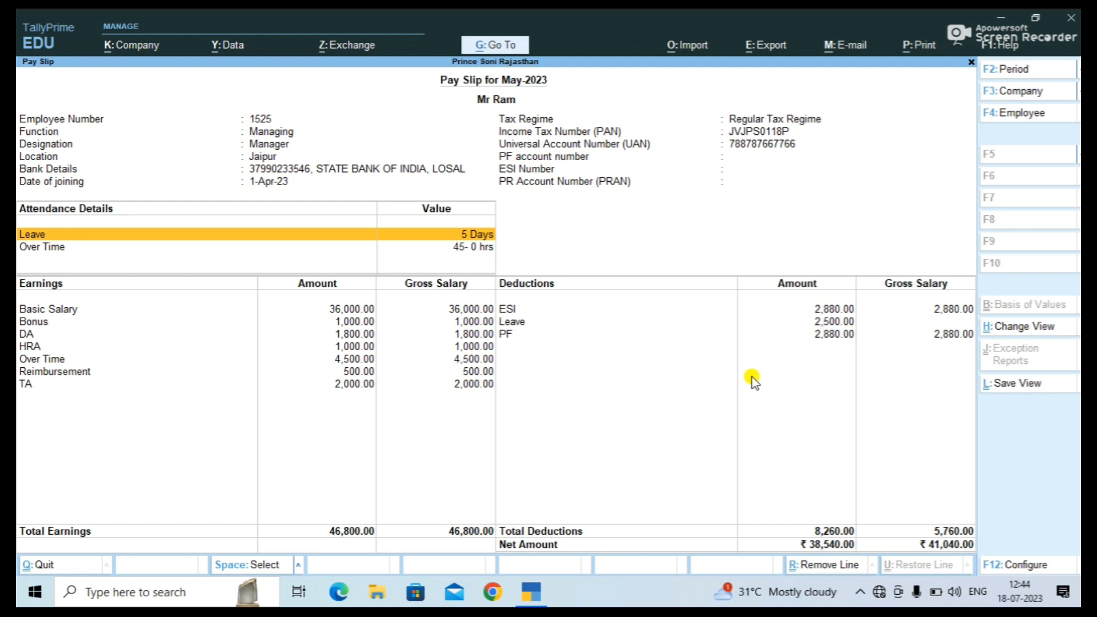
pyautogui.hotkey('ctrl', 'p')
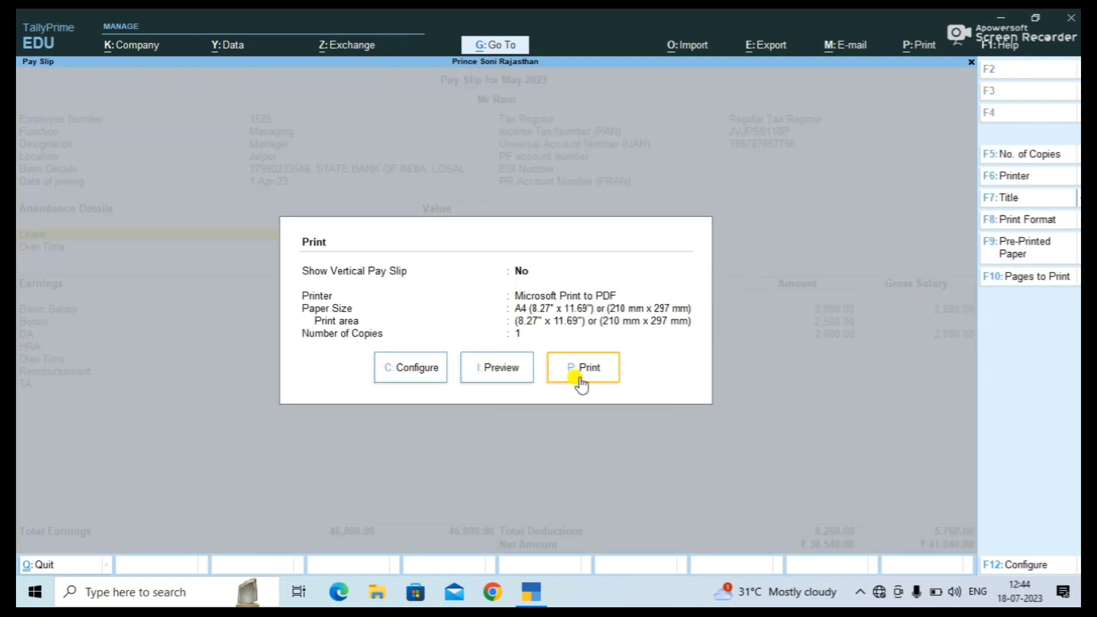
# Preview and zoom Mr Ram's pay slip print, then return to the Gateway of Tally.
pyautogui.click(501, 369)
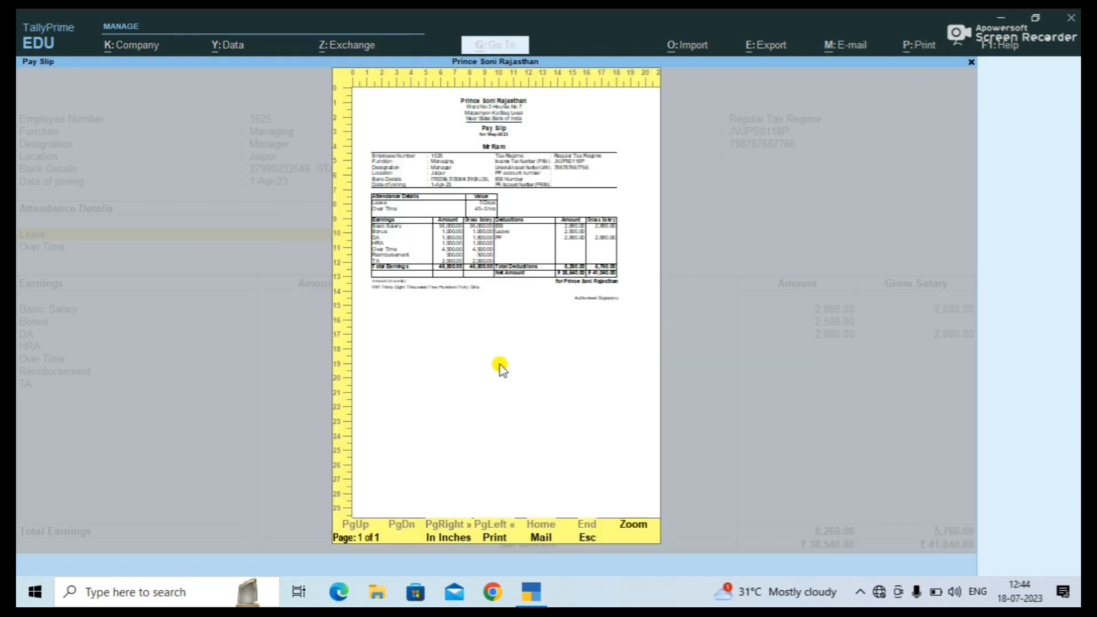
pyautogui.click(603, 354)
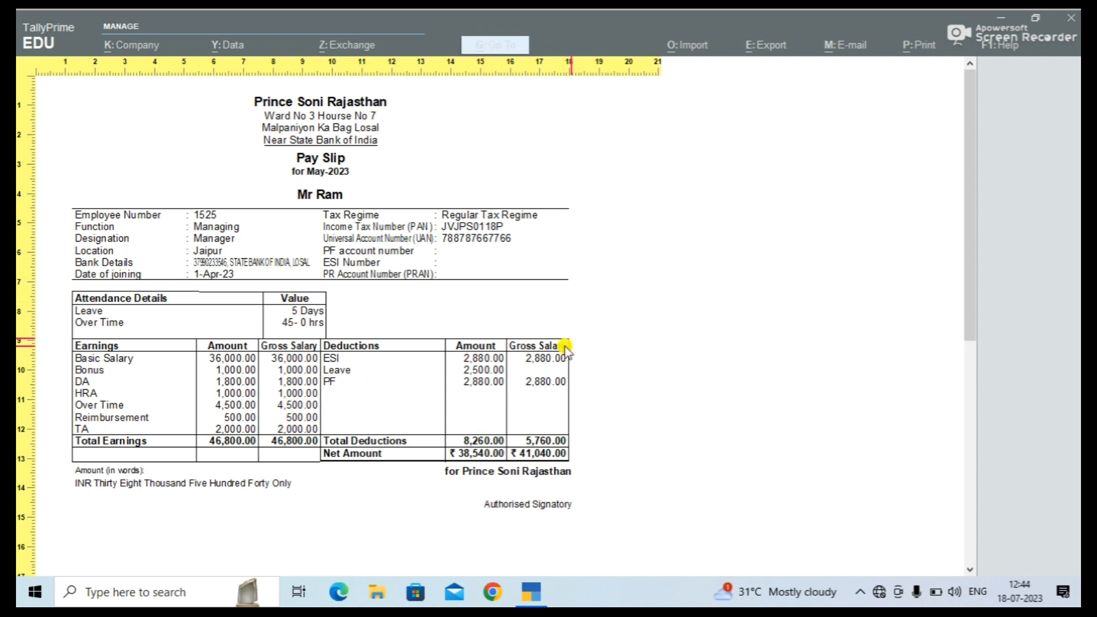
pyautogui.press('Escape')
pyautogui.press('Escape')
pyautogui.press('Escape')
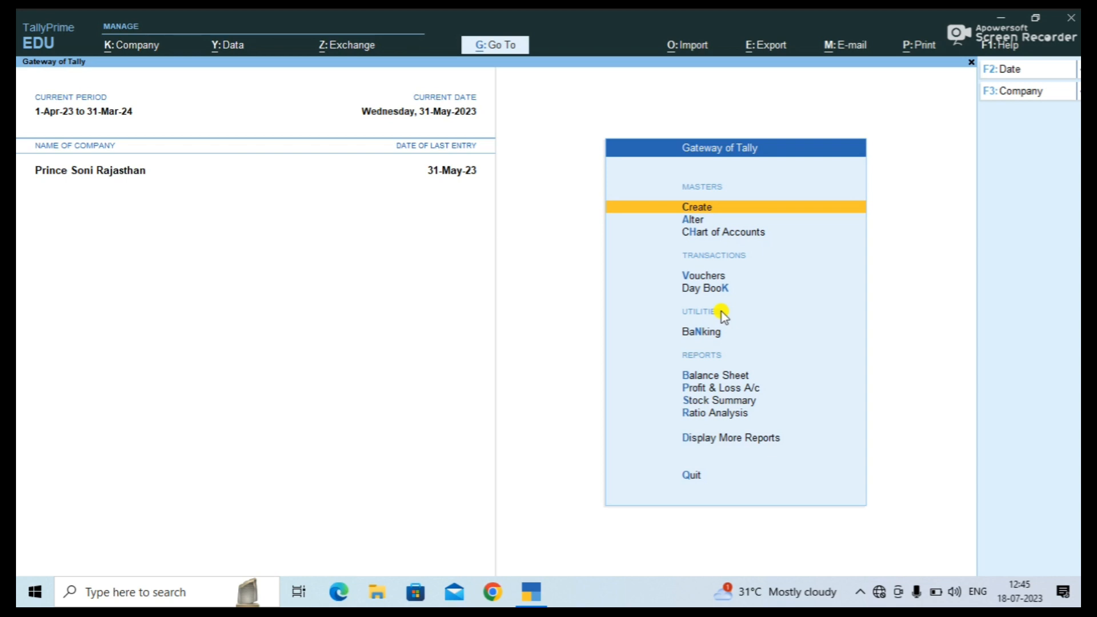
pyautogui.press('Return')
pyautogui.press('Down')
pyautogui.press('Down')
pyautogui.press('Down')
pyautogui.press('Down')
pyautogui.press('Down')
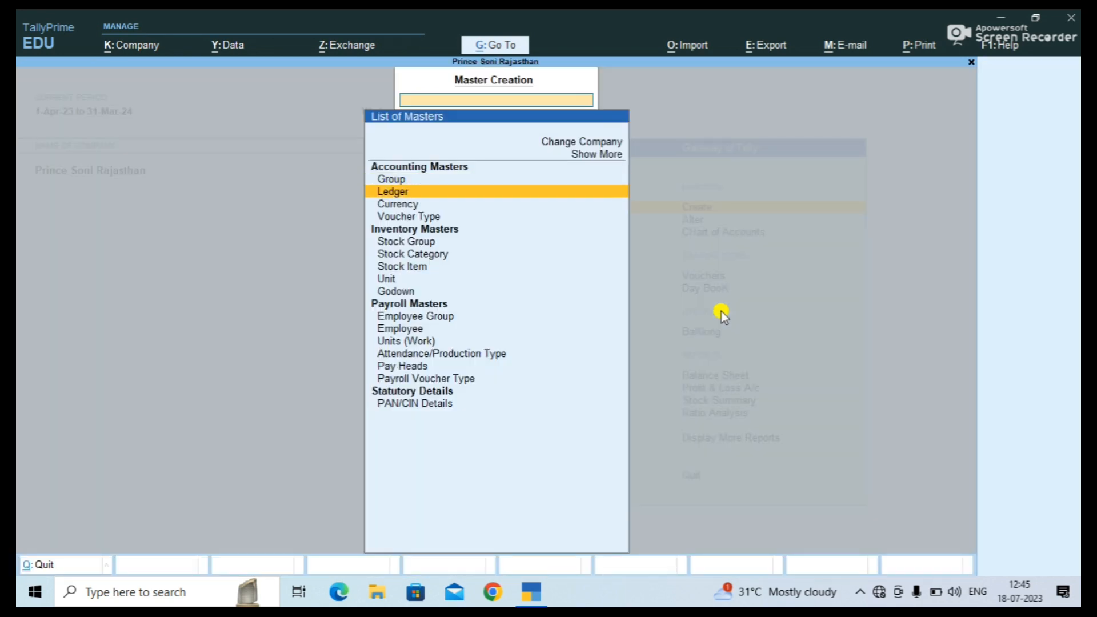
pyautogui.press('Down')
pyautogui.press('Down')
pyautogui.press('Down')
pyautogui.press('Down')
pyautogui.press('Down')
pyautogui.press('Down')
pyautogui.press('Down')
pyautogui.press('Down')
pyautogui.press('Down')
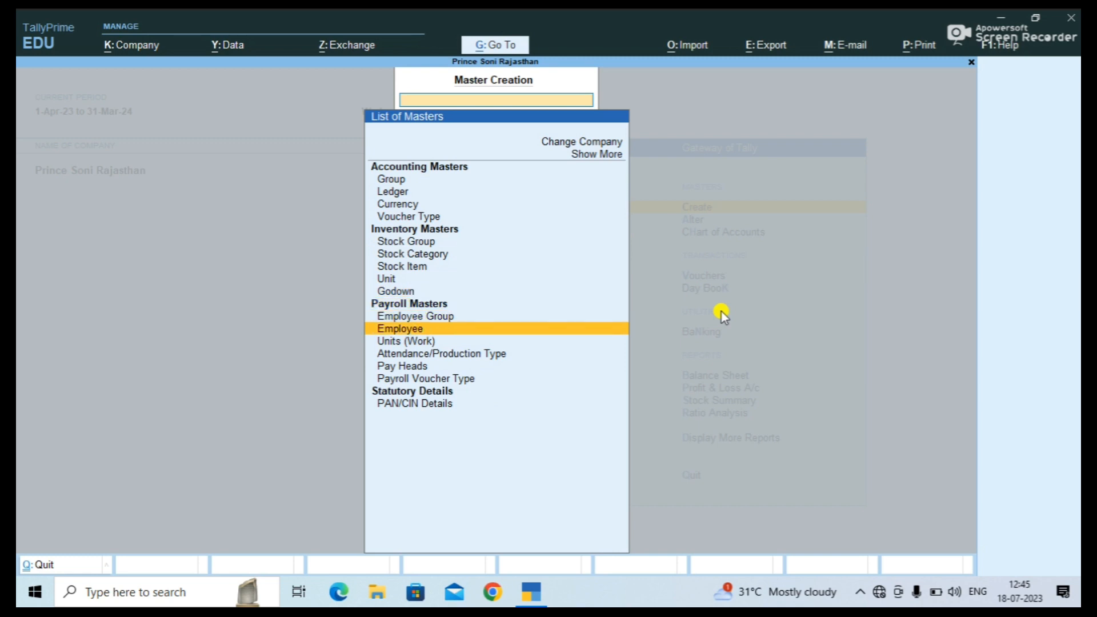
pyautogui.press('Up')
pyautogui.press('Up')
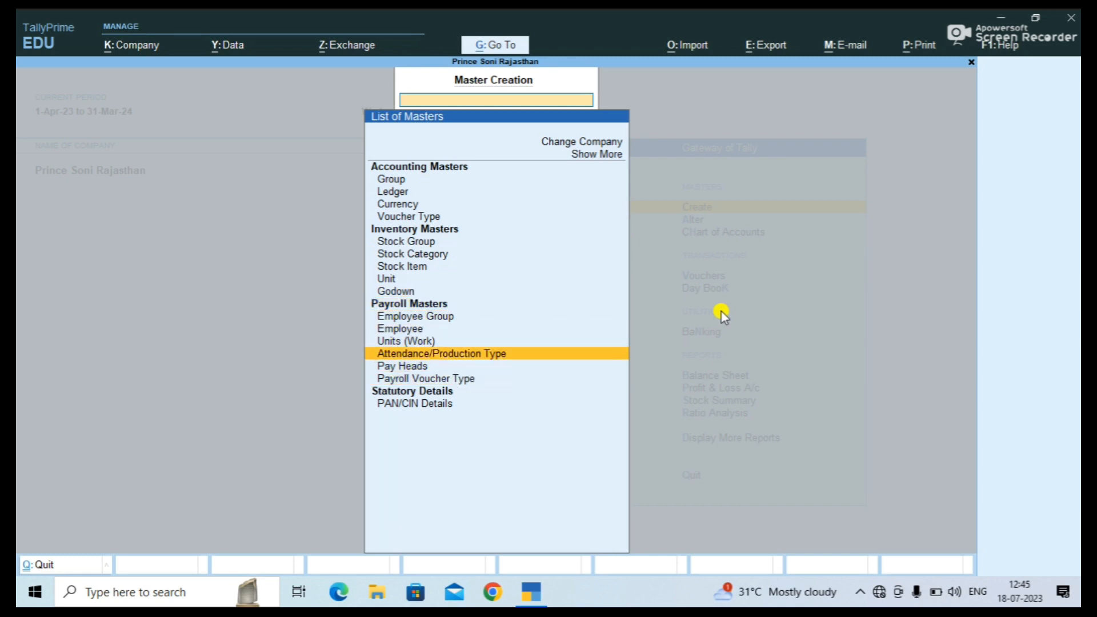
pyautogui.press('Down')
pyautogui.press('Up')
pyautogui.press('Up')
pyautogui.press('Up')
pyautogui.press('Up')
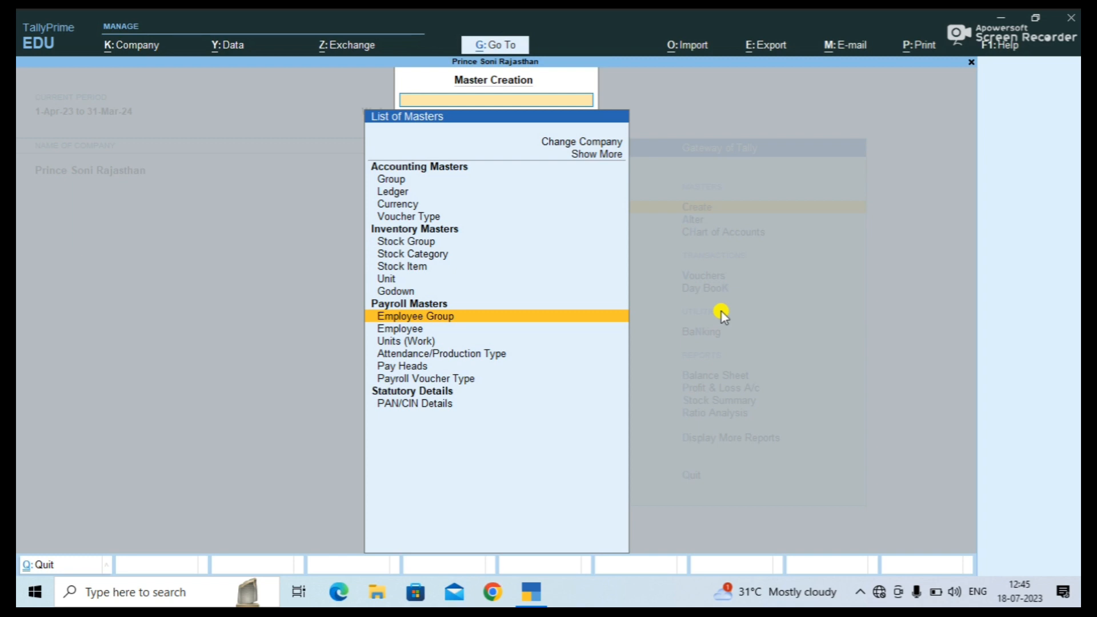
pyautogui.press('Escape')
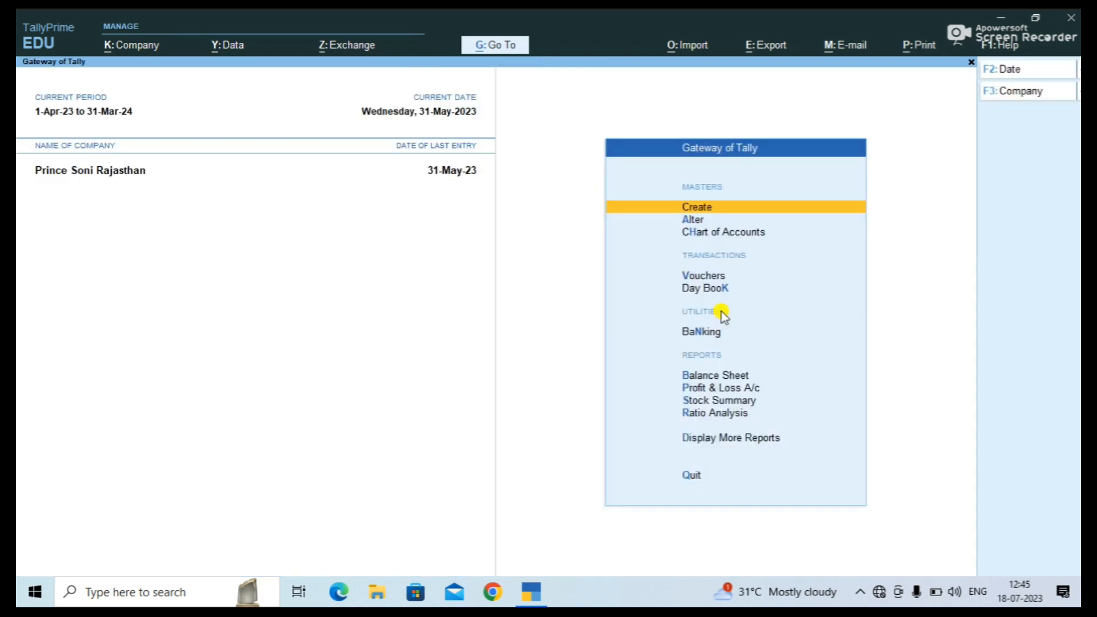